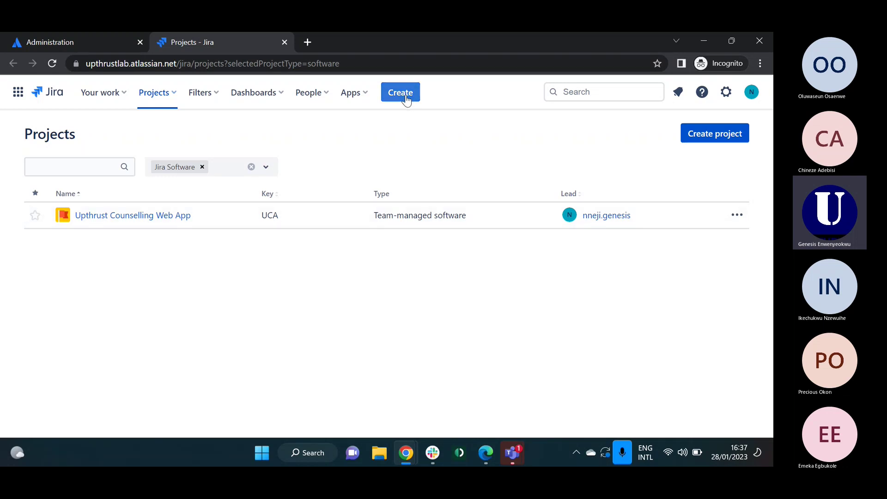
Step: Bring up the new issue form and close it again without creating anything
{"action": "left_click", "coordinate": [406, 98]}
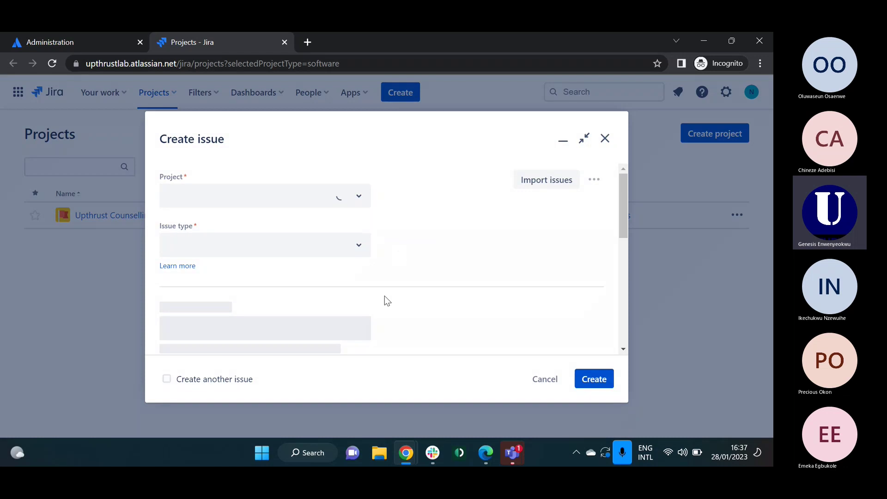
{"action": "scroll", "coordinate": [384, 296], "scroll_direction": "down", "scroll_amount": 2}
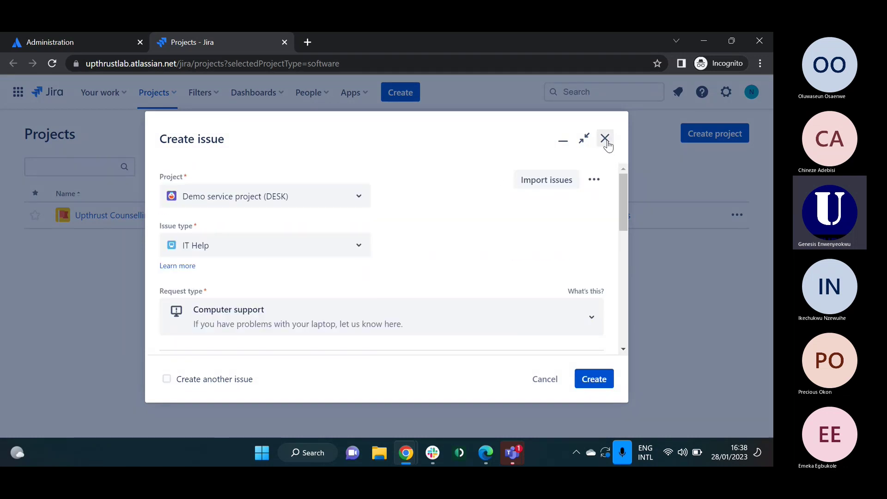
{"action": "left_click", "coordinate": [605, 138]}
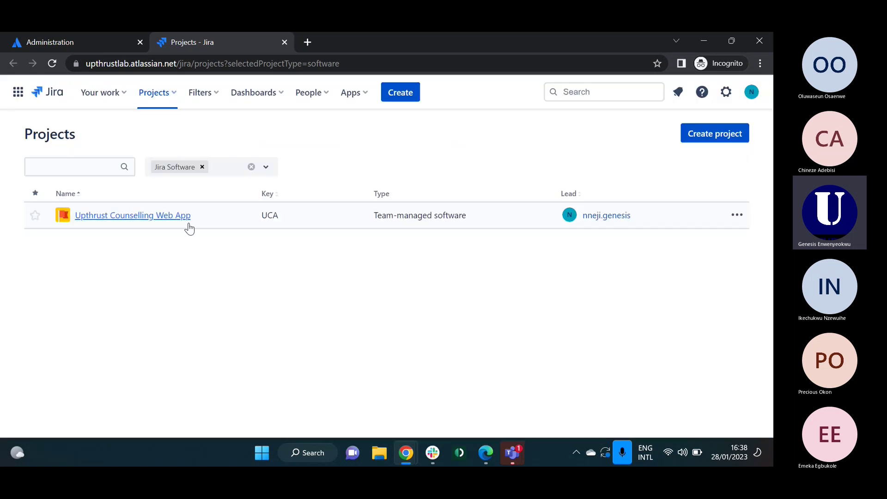
Step: Enter the Upthrust Counselling Web App project, view Roadmap and Backlog, dismiss the trial banner, then return to Board
{"action": "left_click", "coordinate": [147, 218]}
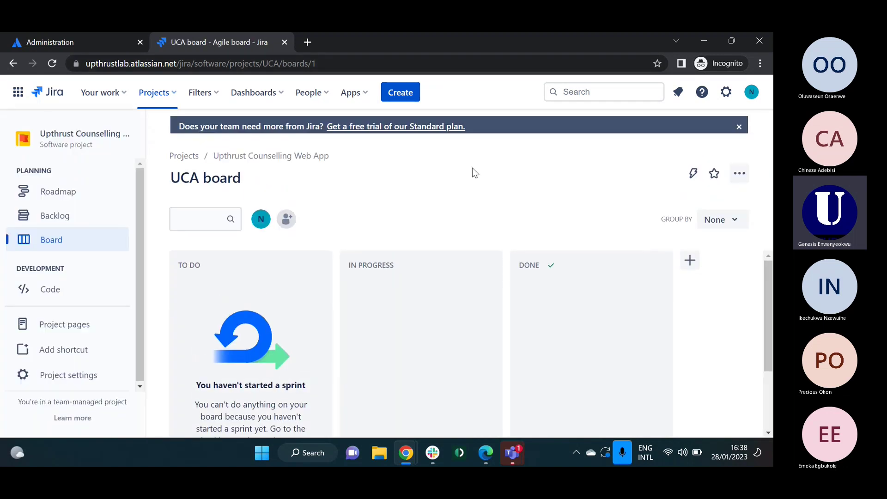
{"action": "left_click", "coordinate": [77, 196]}
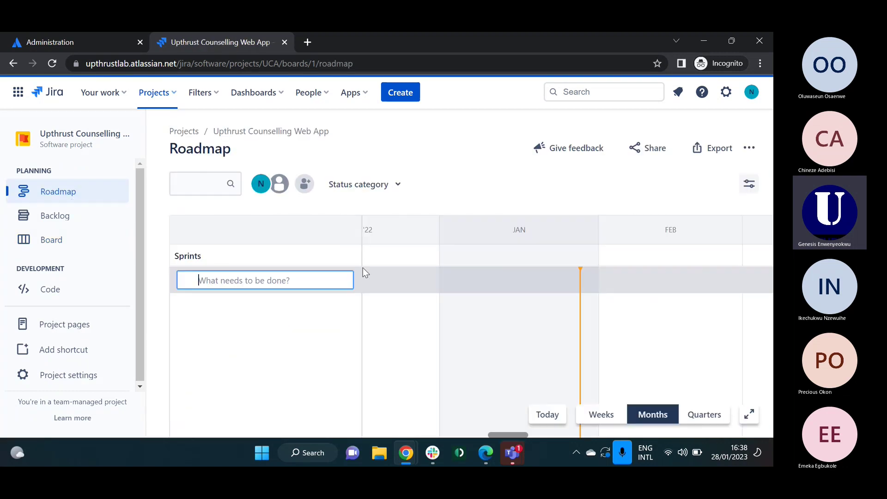
{"action": "left_click", "coordinate": [51, 221]}
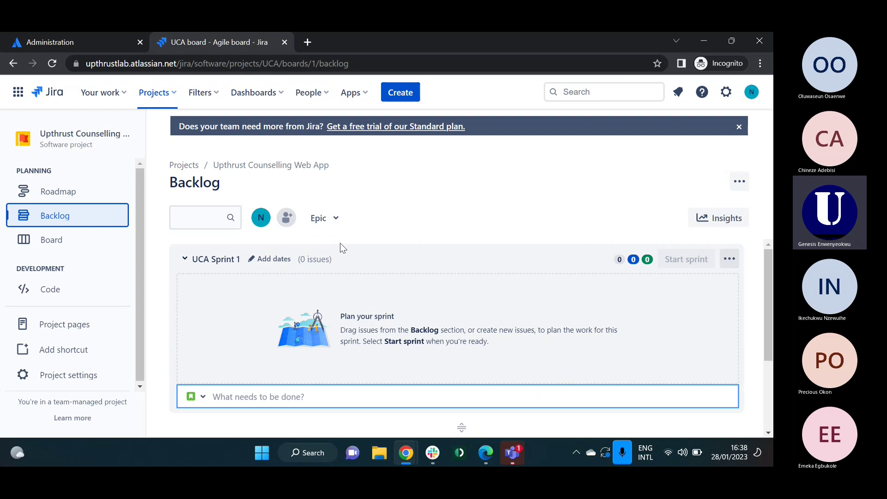
{"action": "left_click", "coordinate": [737, 129]}
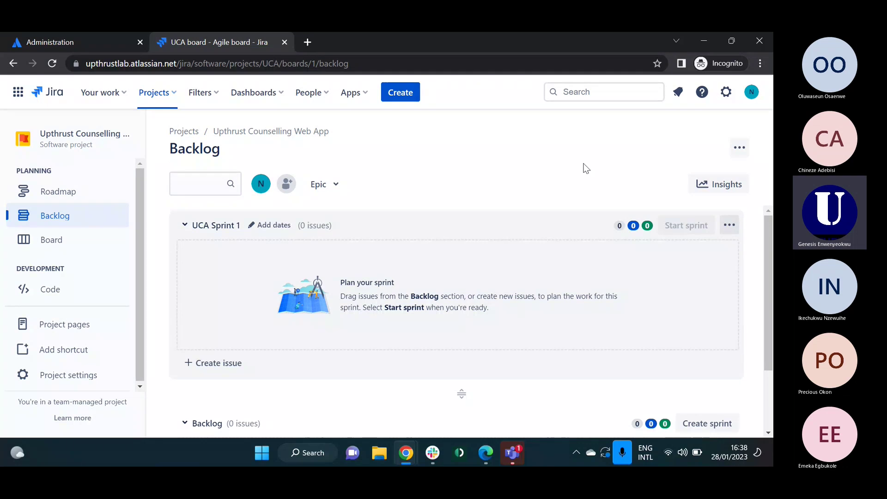
{"action": "left_click", "coordinate": [55, 238]}
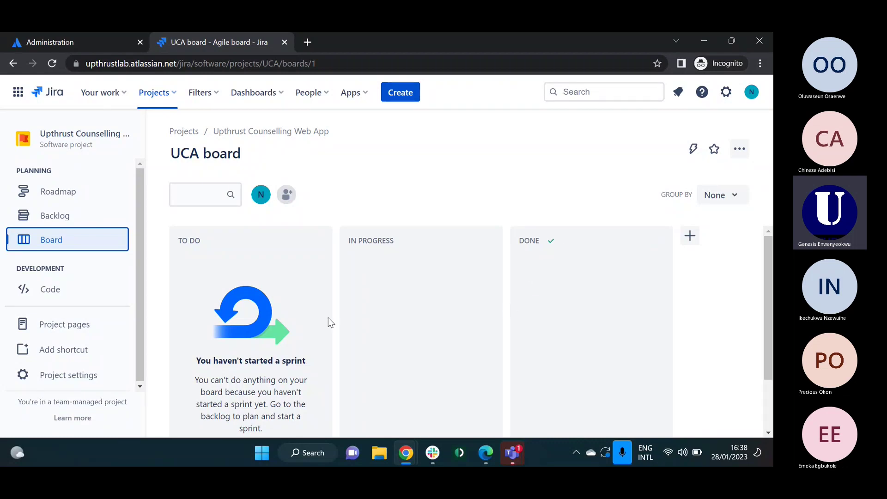
{"action": "scroll", "coordinate": [283, 305], "scroll_direction": "down", "scroll_amount": 2}
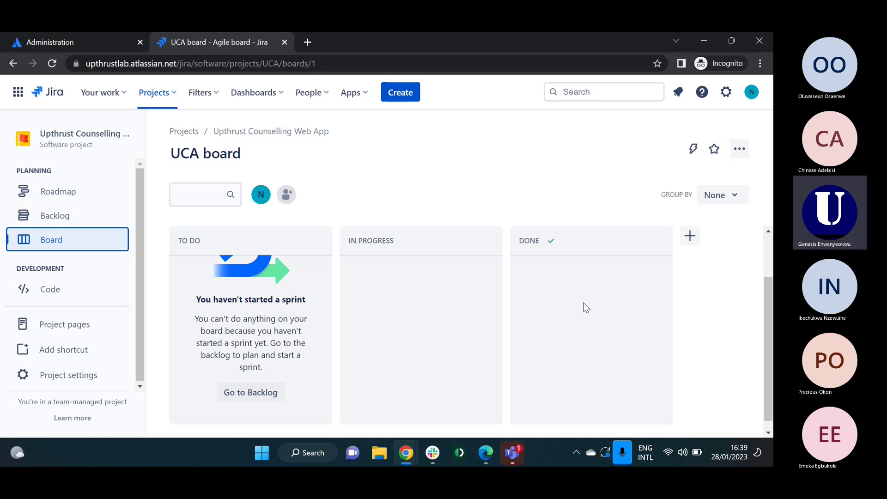
{"action": "mouse_move", "coordinate": [512, 453]}
{"action": "mouse_move", "coordinate": [569, 348]}
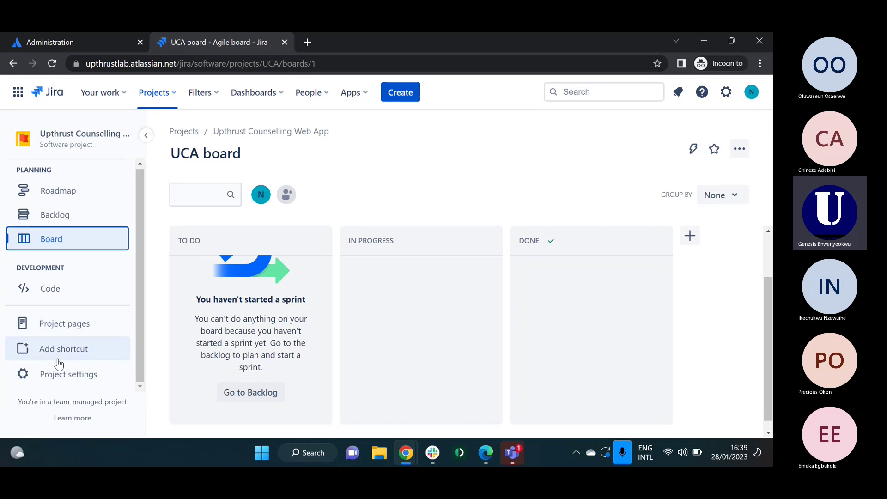
Step: Switch to the Backlog and twice start, then cancel, an inline new issue under UCA Sprint 1
{"action": "left_click", "coordinate": [80, 221]}
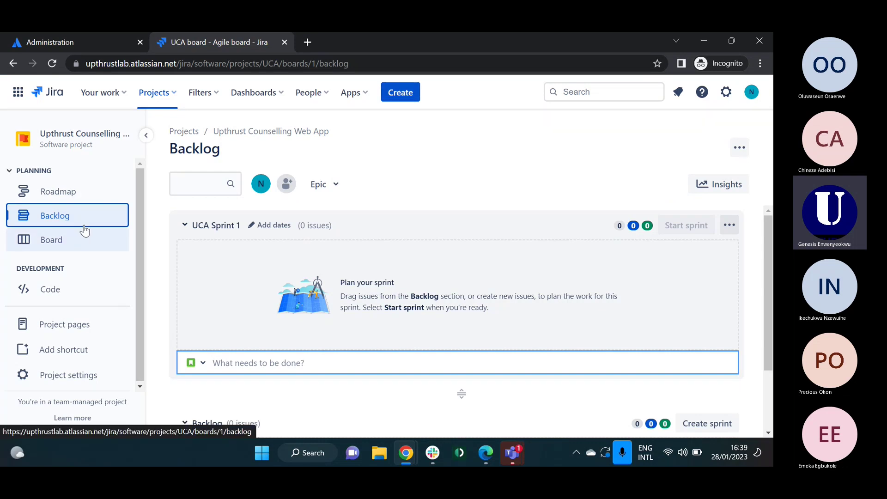
{"action": "left_click", "coordinate": [231, 361]}
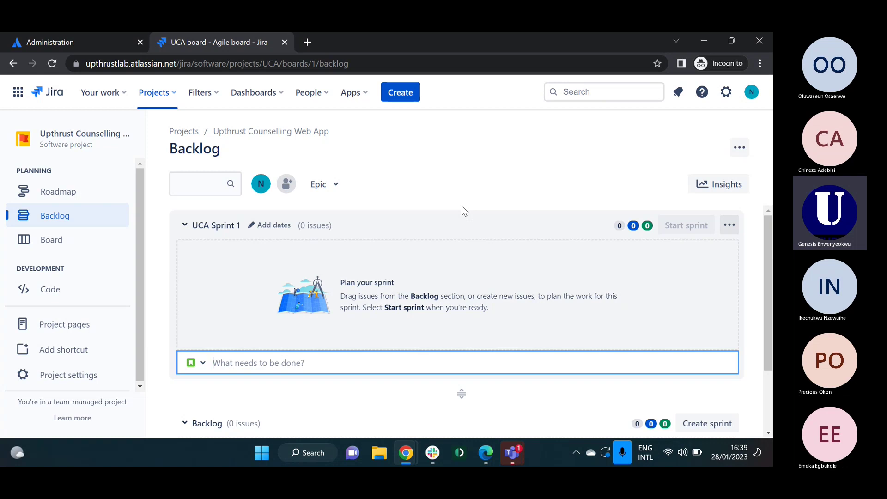
{"action": "left_click", "coordinate": [445, 172]}
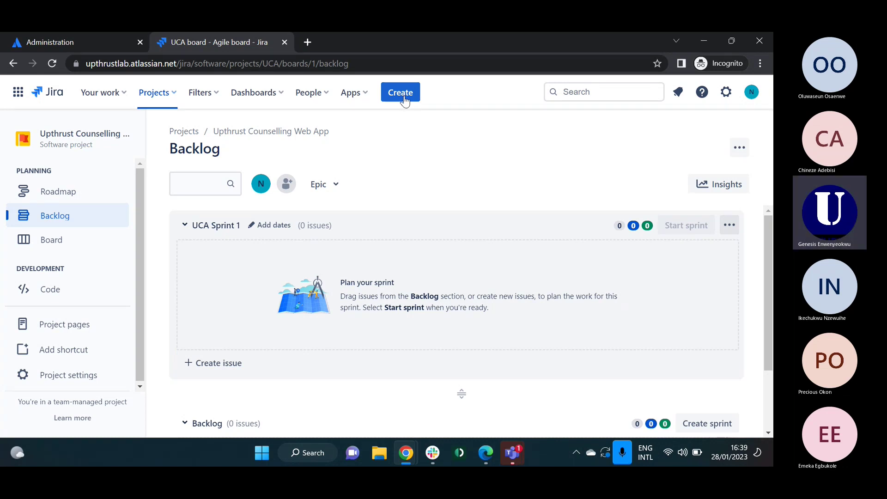
{"action": "left_click", "coordinate": [239, 367]}
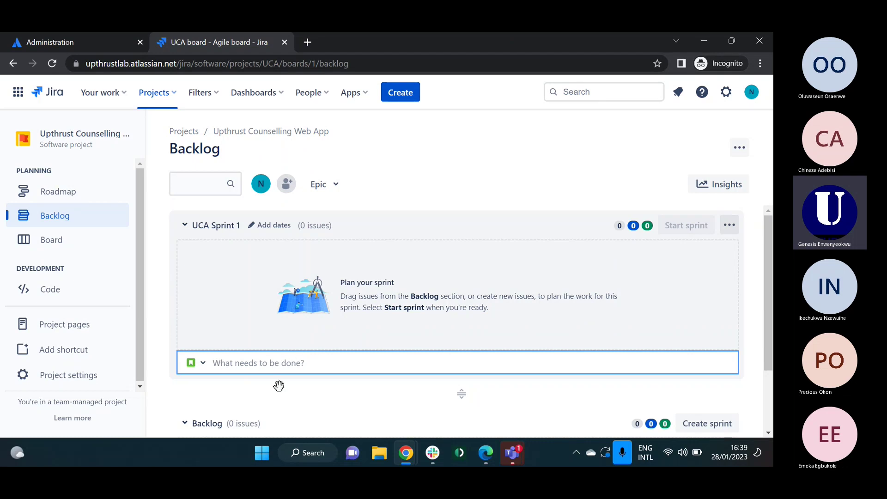
{"action": "left_click", "coordinate": [444, 181]}
Step: Start a Create issue form, keep Upthrust Counselling Web App (UCA) as project, and list the issue types
{"action": "left_click", "coordinate": [400, 94]}
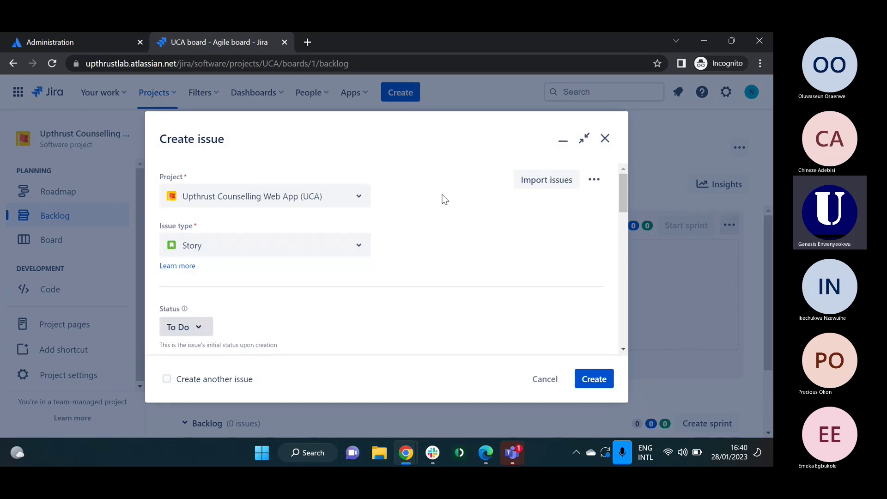
{"action": "left_click", "coordinate": [363, 200]}
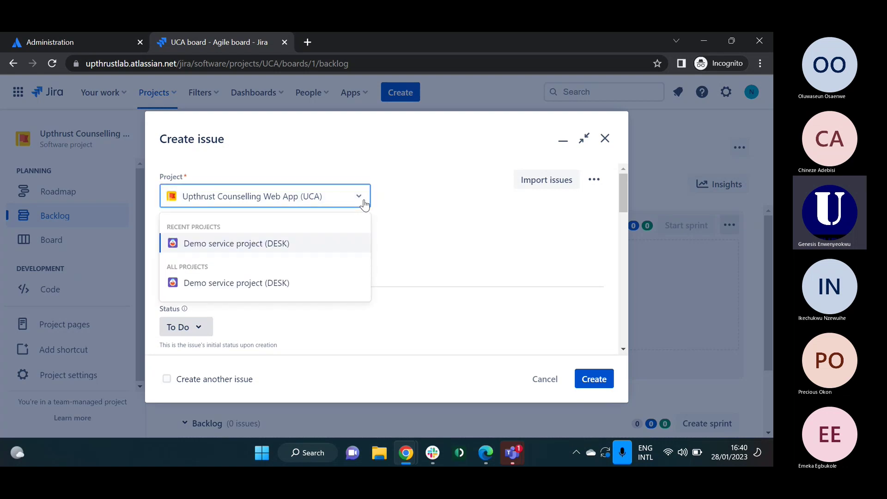
{"action": "left_click", "coordinate": [431, 227]}
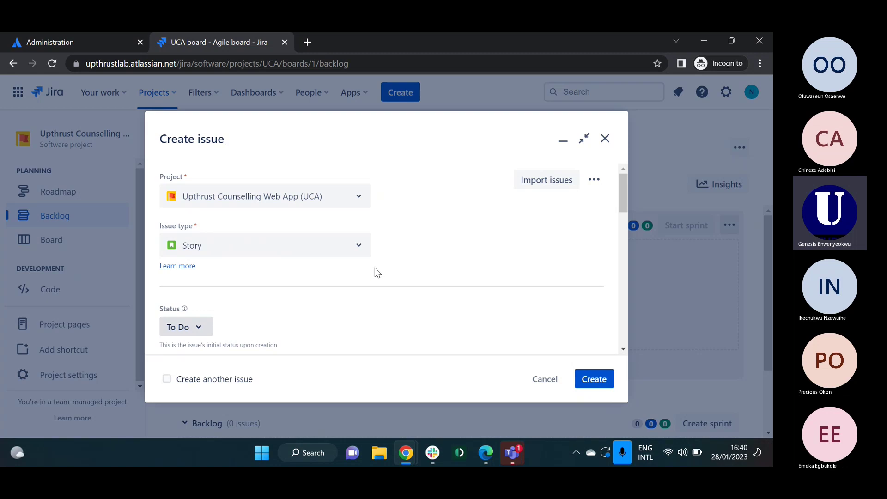
{"action": "left_click", "coordinate": [358, 248]}
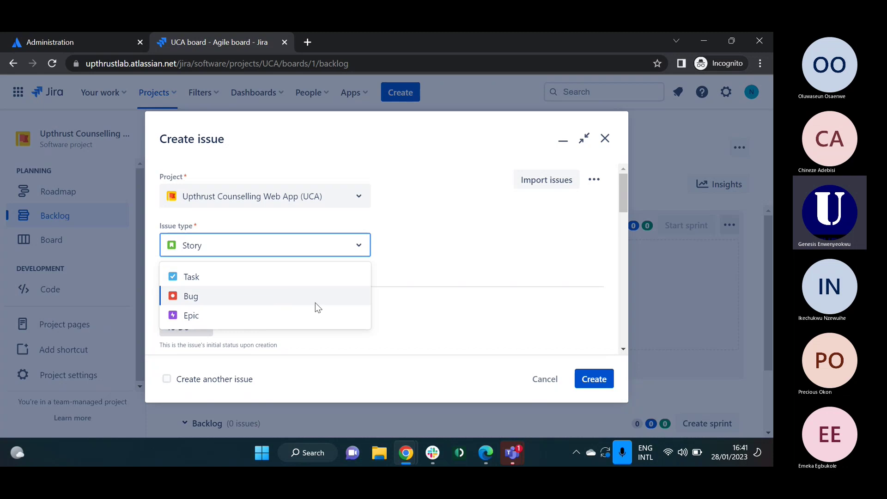
Step: Set the issue type to Epic and enter the summary 'Counsellor onboarding'
{"action": "left_click", "coordinate": [235, 318]}
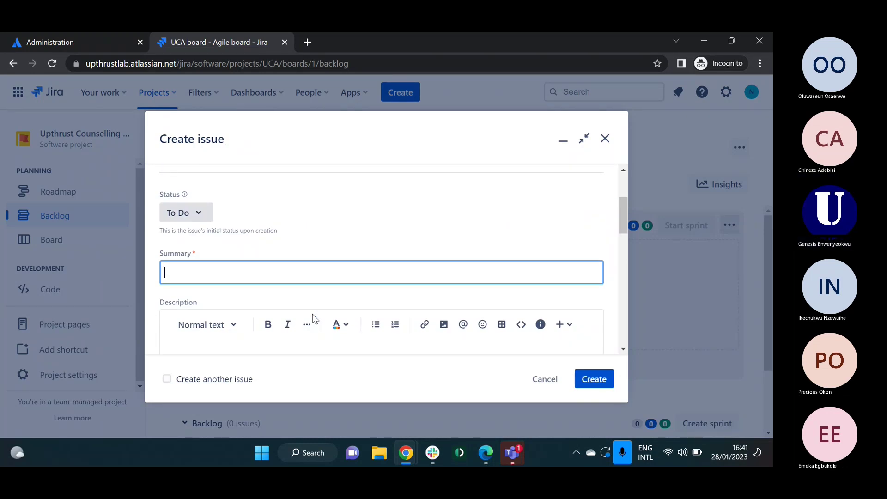
{"action": "type", "text": "Coun"}
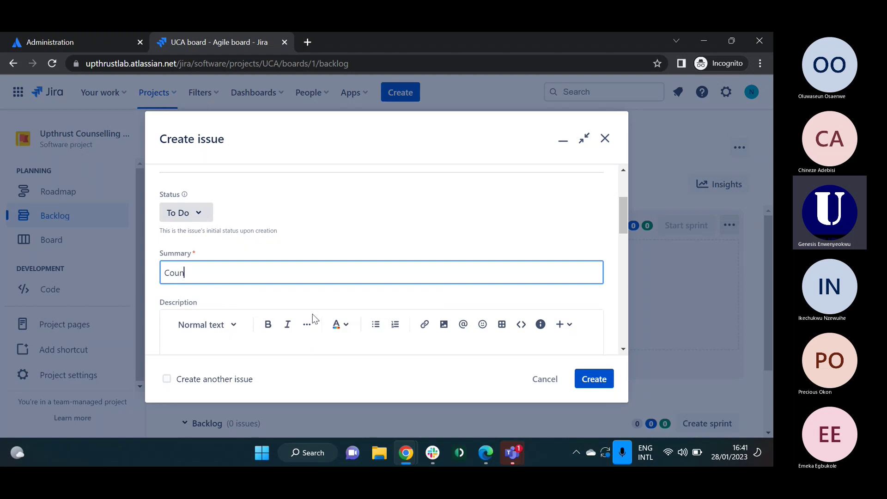
{"action": "type", "text": "sell"}
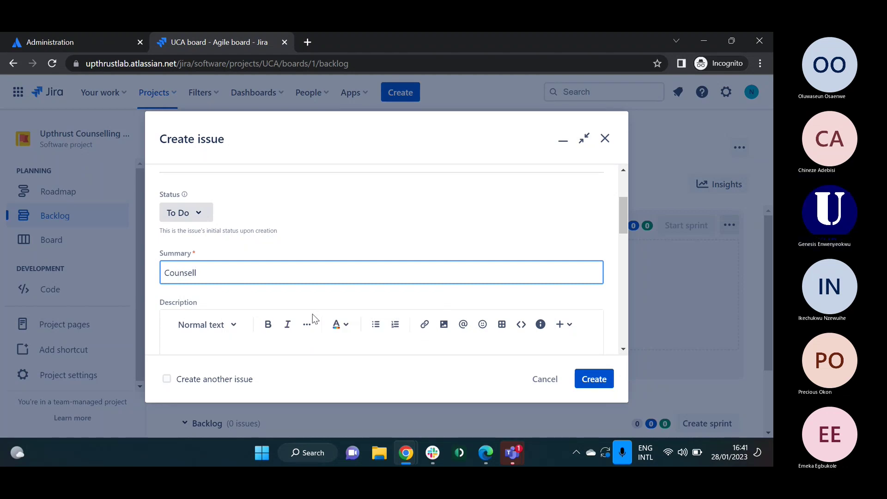
{"action": "type", "text": "or onb"}
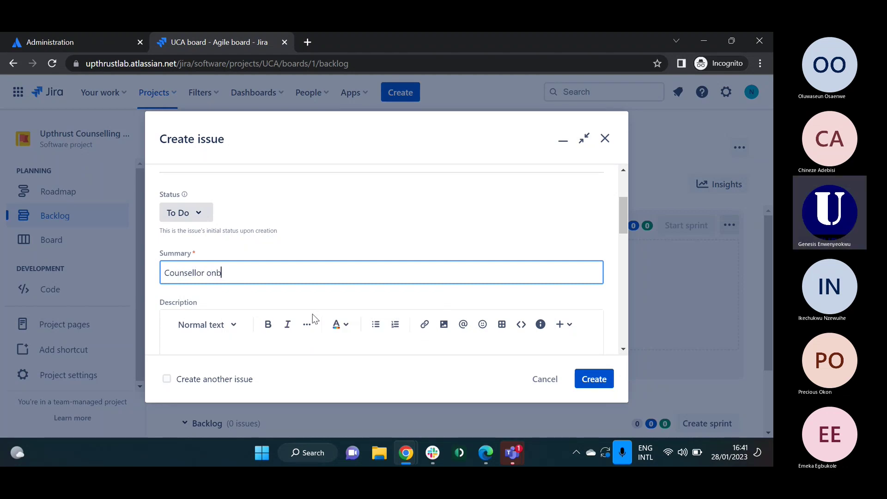
{"action": "type", "text": "oarding"}
{"action": "scroll", "coordinate": [353, 236], "scroll_direction": "down", "scroll_amount": 3}
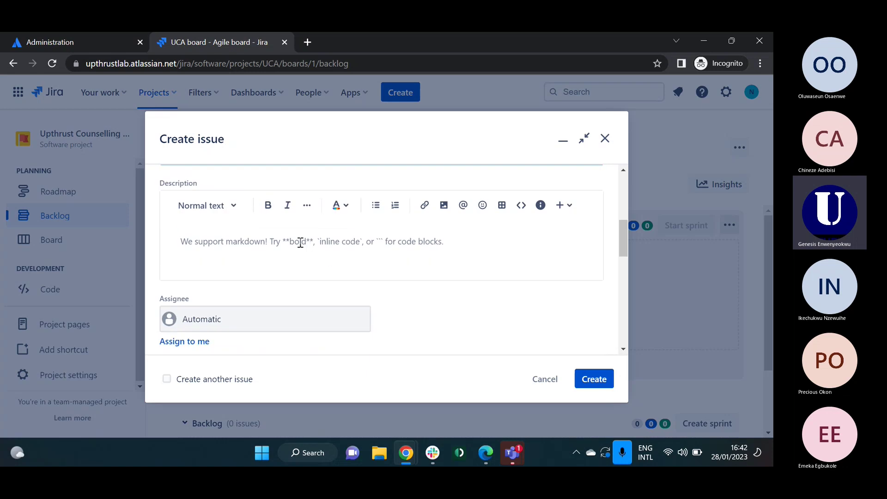
Step: Write the description 'As a counsellor i want to be able to onboard on the e-counselling web app...'
{"action": "left_click", "coordinate": [298, 244]}
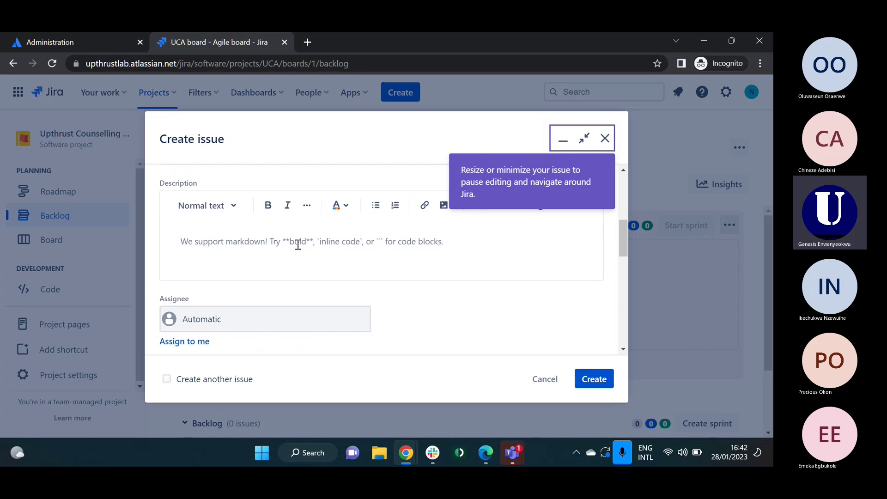
{"action": "type", "text": "As a cou"}
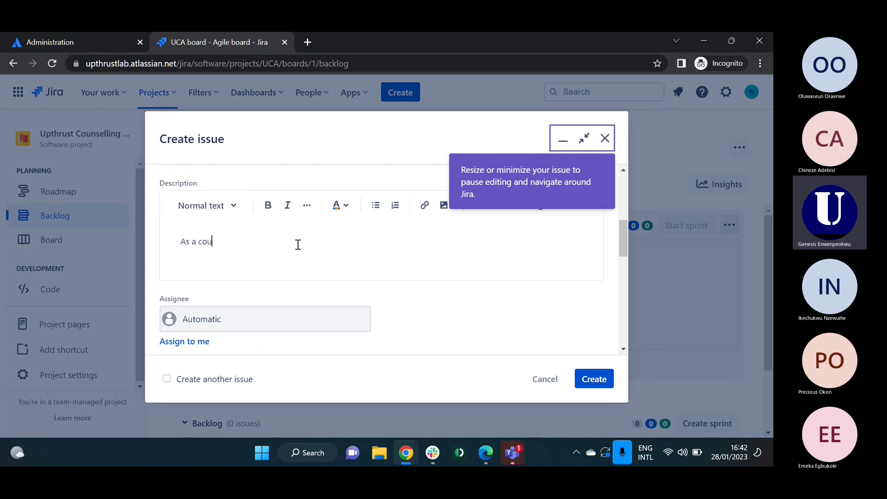
{"action": "type", "text": "nsellor i "}
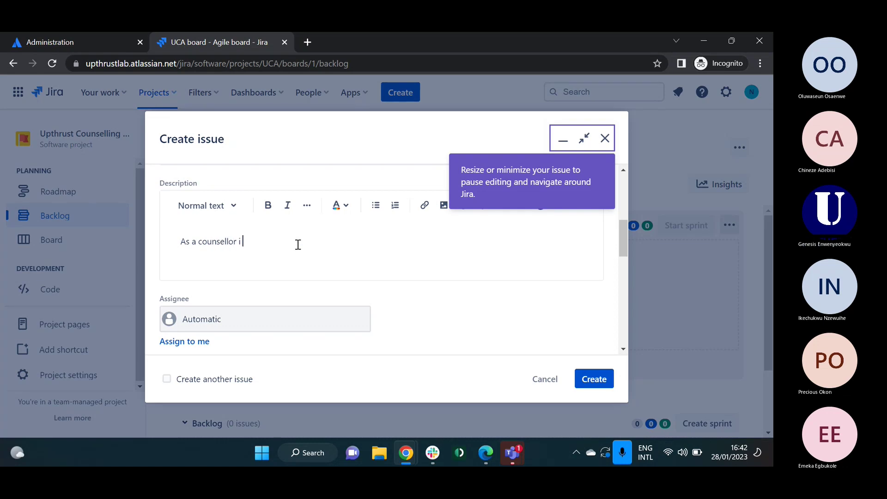
{"action": "type", "text": "want to be abe"}
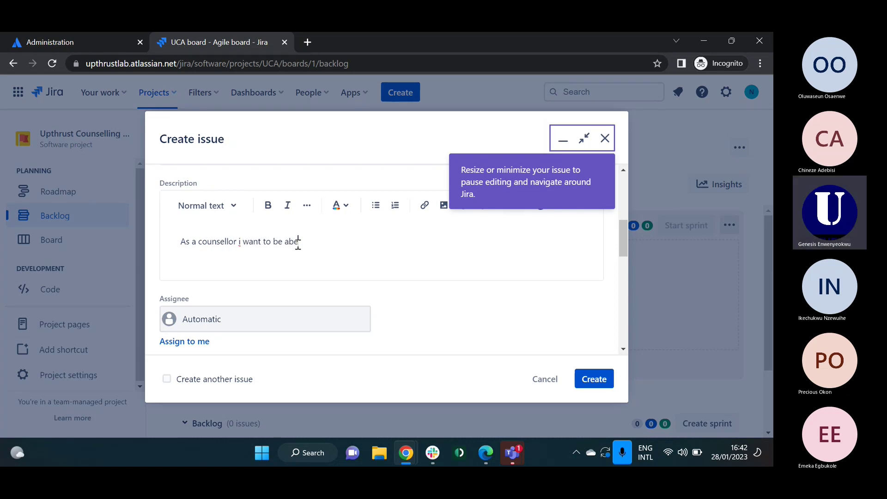
{"action": "key", "text": "BackSpace"}
{"action": "type", "text": "le to"}
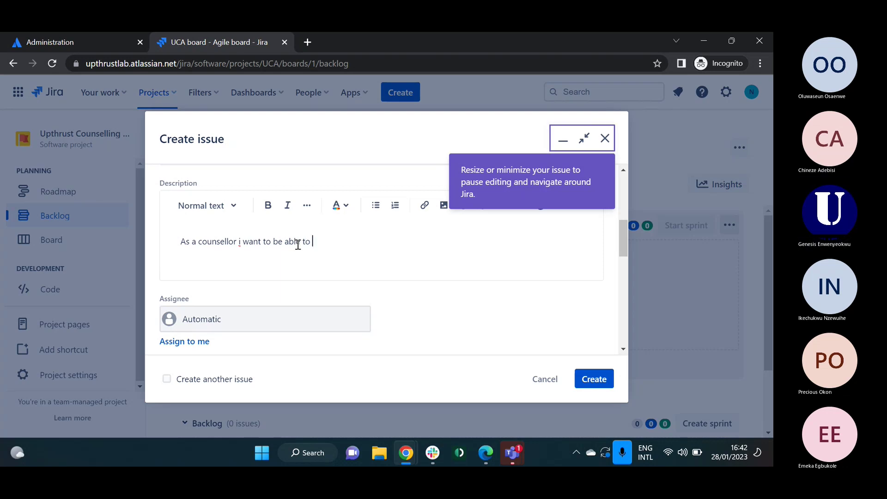
{"action": "type", "text": "onboard on th"}
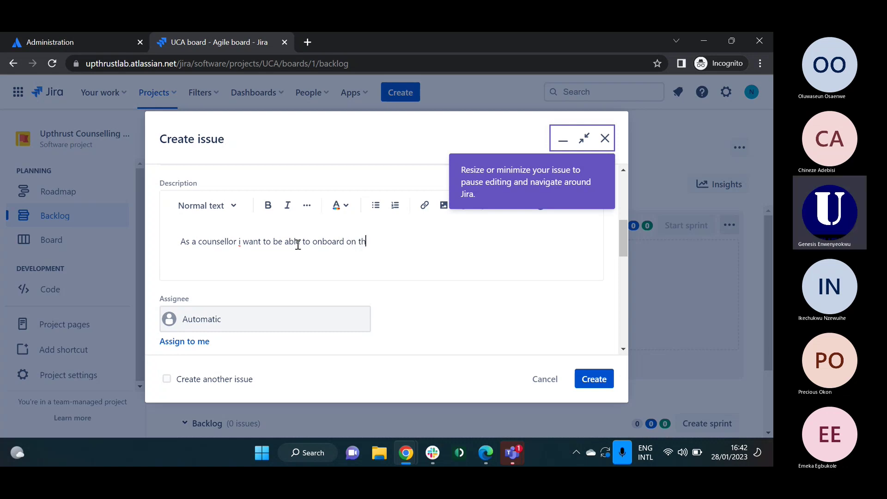
{"action": "type", "text": "e e-counsellin"}
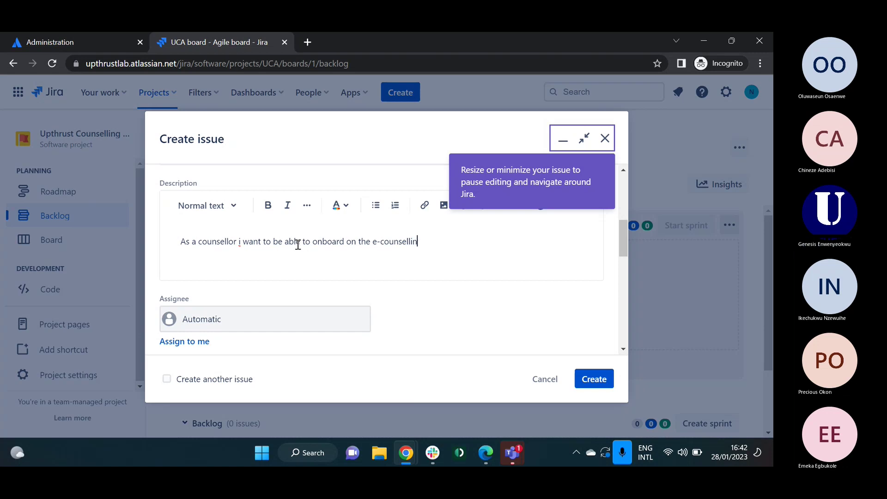
{"action": "type", "text": "g web app so that i "}
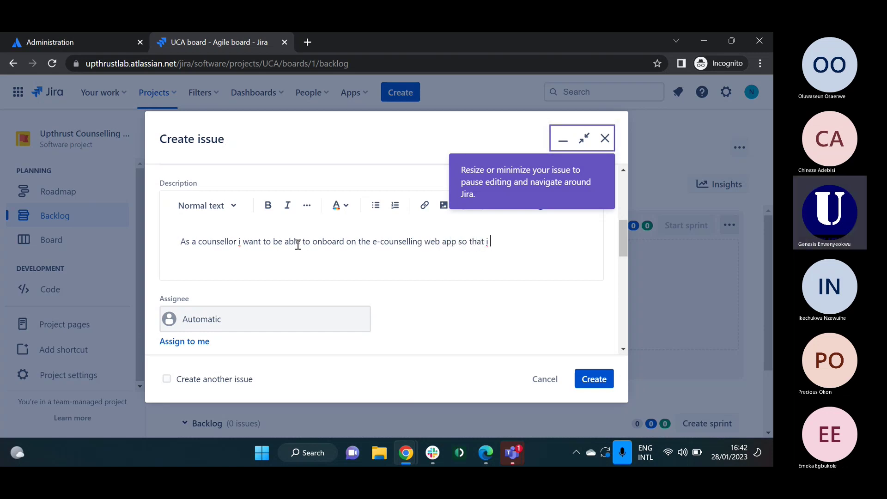
{"action": "type", "text": "can have s"}
{"action": "type", "text": "ccess to the"}
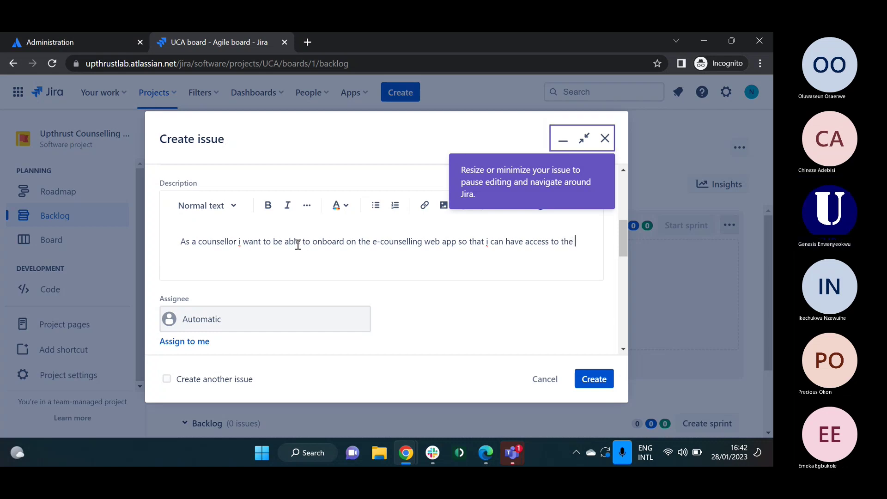
{"action": "type", "text": " system"}
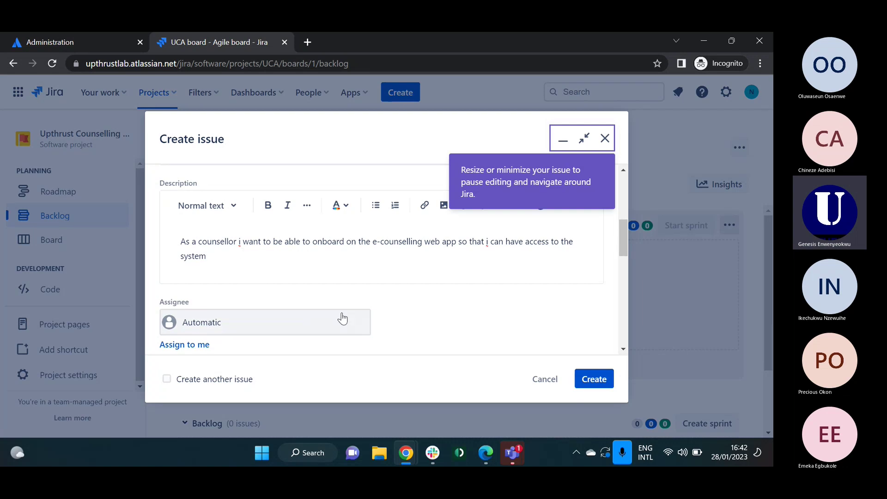
{"action": "scroll", "coordinate": [341, 318], "scroll_direction": "down", "scroll_amount": 1}
{"action": "scroll", "coordinate": [342, 319], "scroll_direction": "down", "scroll_amount": 1}
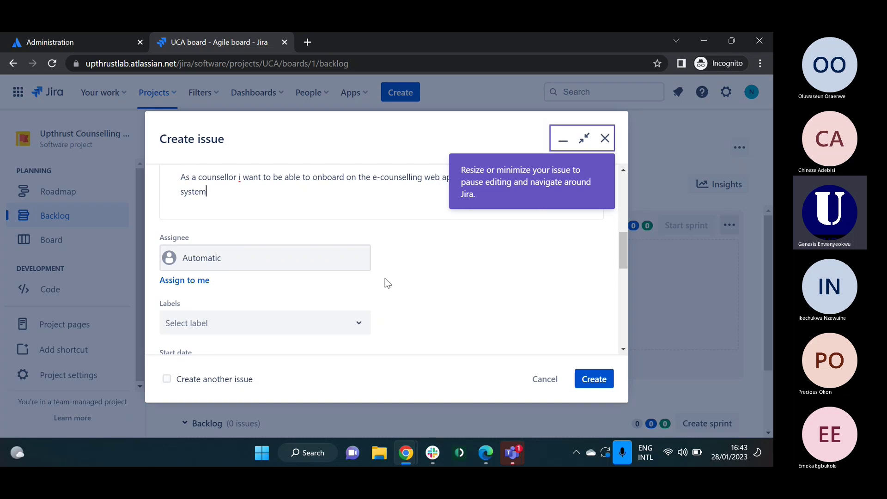
Step: Pick a teammate from the Assignee list instead of automatic assignment
{"action": "left_click", "coordinate": [341, 267]}
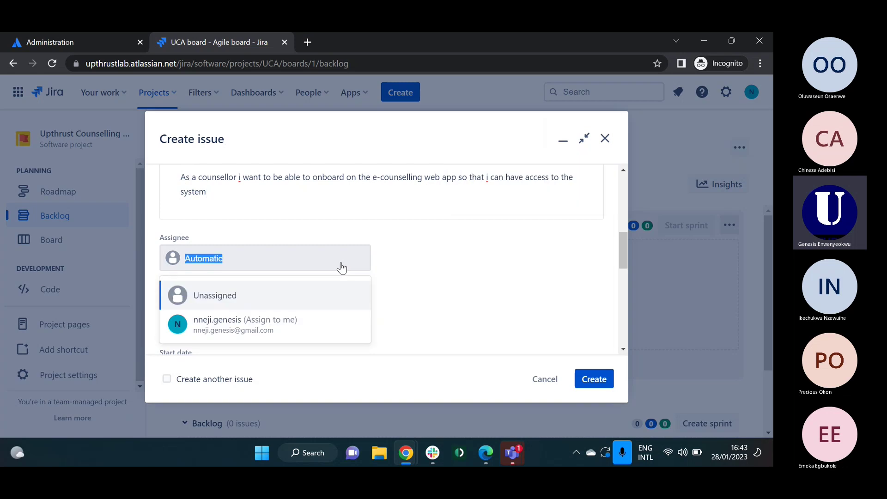
{"action": "scroll", "coordinate": [318, 307], "scroll_direction": "down", "scroll_amount": 1}
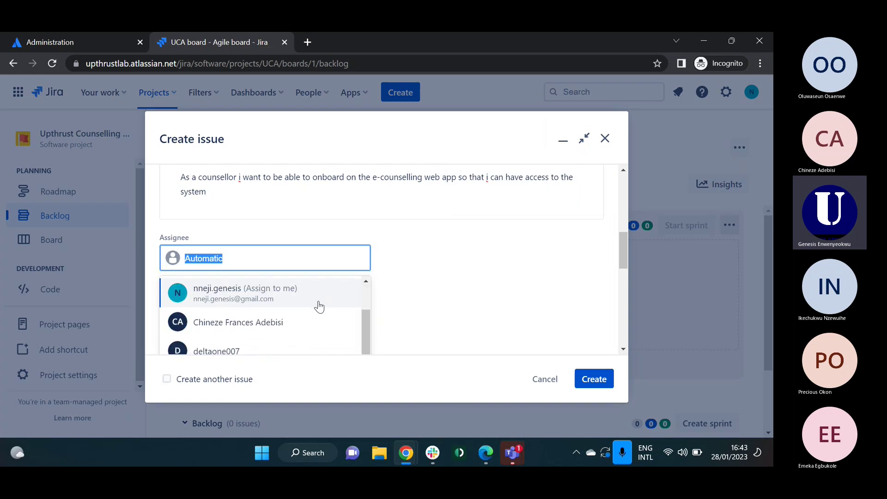
{"action": "left_click", "coordinate": [252, 323]}
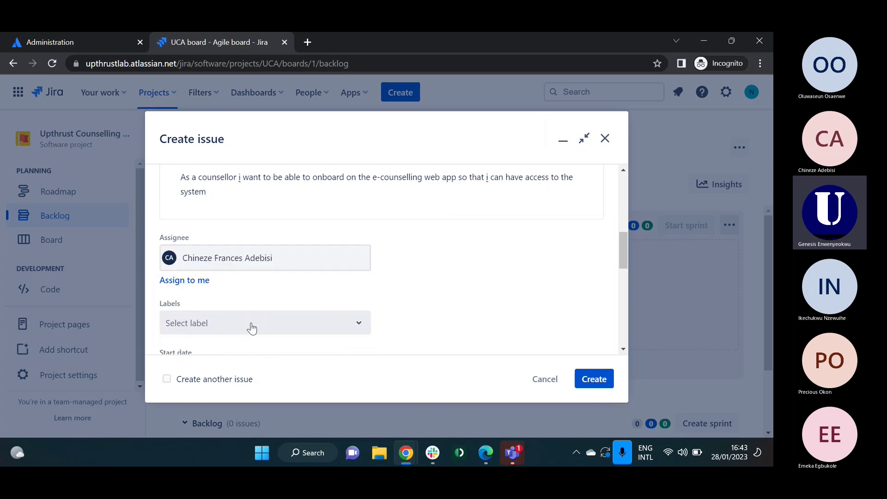
{"action": "scroll", "coordinate": [473, 294], "scroll_direction": "down", "scroll_amount": 1}
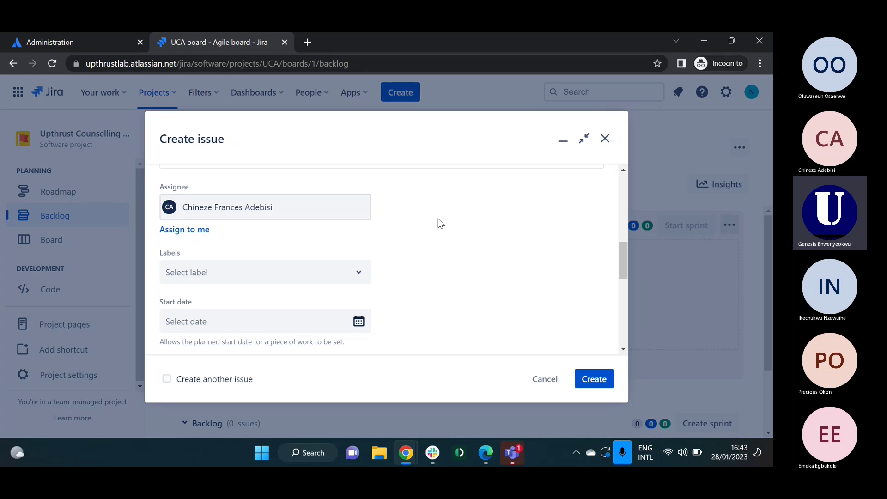
Step: Look through the Linked Issues link types and close the list without choosing one
{"action": "scroll", "coordinate": [438, 218], "scroll_direction": "up", "scroll_amount": 6}
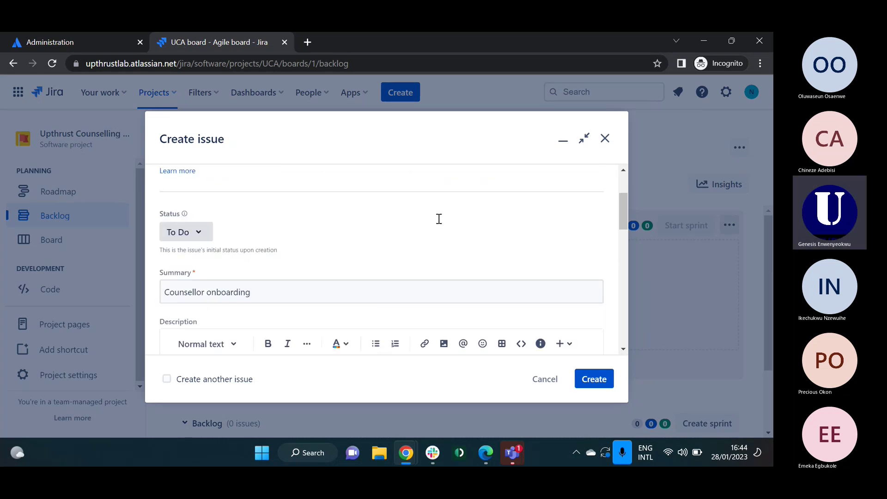
{"action": "scroll", "coordinate": [439, 218], "scroll_direction": "down", "scroll_amount": 10}
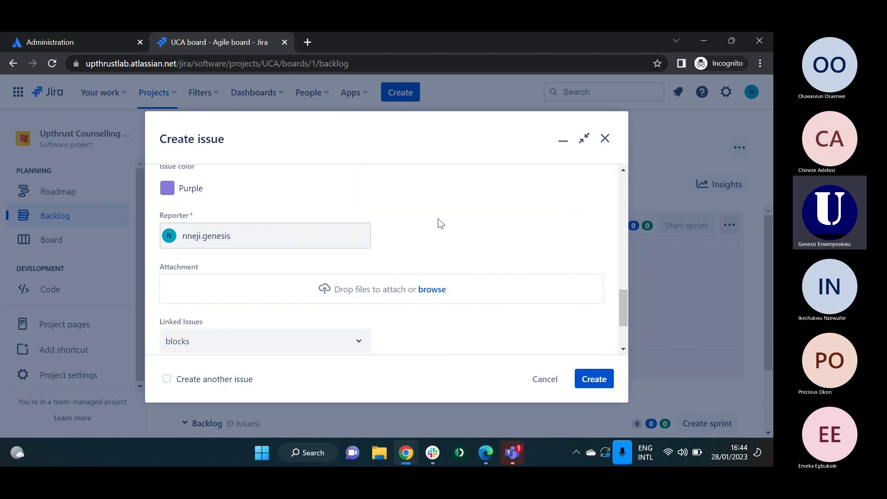
{"action": "scroll", "coordinate": [438, 219], "scroll_direction": "up", "scroll_amount": 4}
{"action": "scroll", "coordinate": [439, 220], "scroll_direction": "up", "scroll_amount": 3}
{"action": "scroll", "coordinate": [439, 219], "scroll_direction": "down", "scroll_amount": 7}
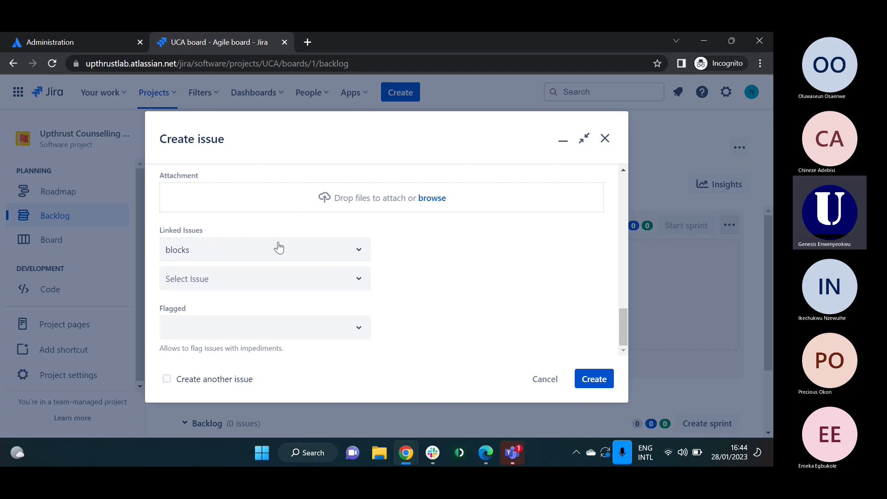
{"action": "left_click", "coordinate": [346, 263]}
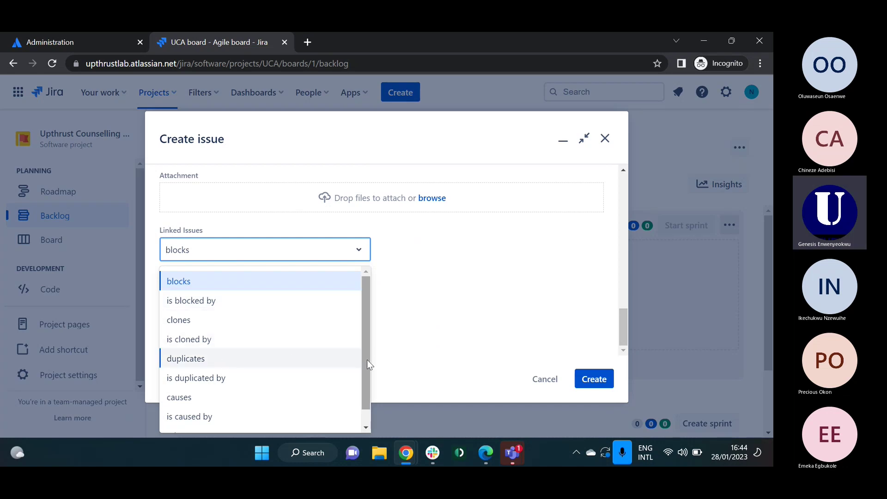
{"action": "scroll", "coordinate": [365, 376], "scroll_direction": "down", "scroll_amount": 1}
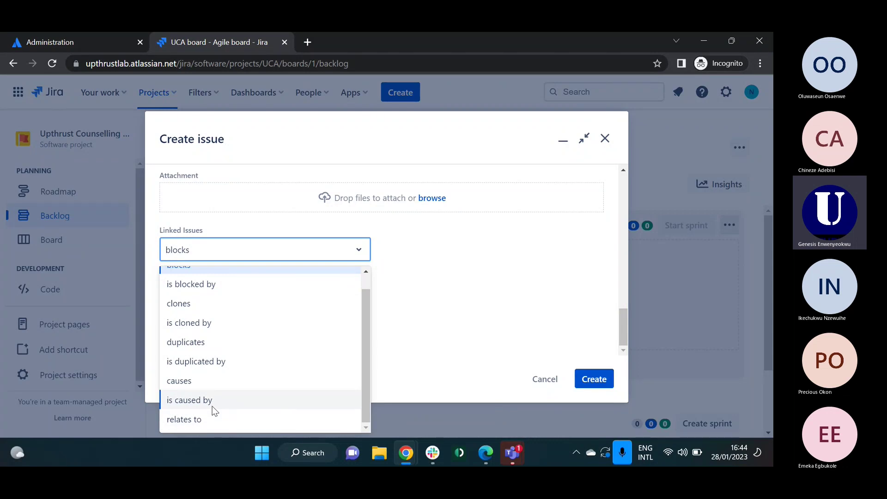
{"action": "left_click", "coordinate": [452, 320]}
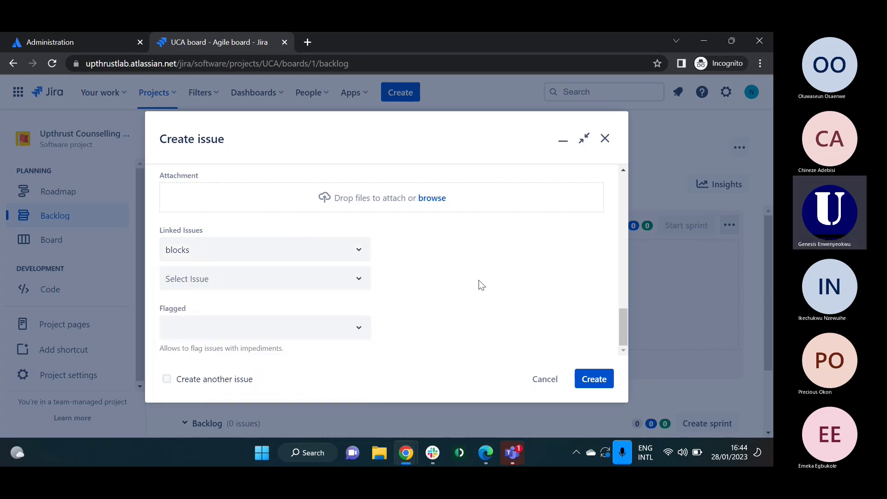
Step: Return to the top of the form and create the Counsellor onboarding epic as UCA-1
{"action": "scroll", "coordinate": [478, 285], "scroll_direction": "up", "scroll_amount": 3}
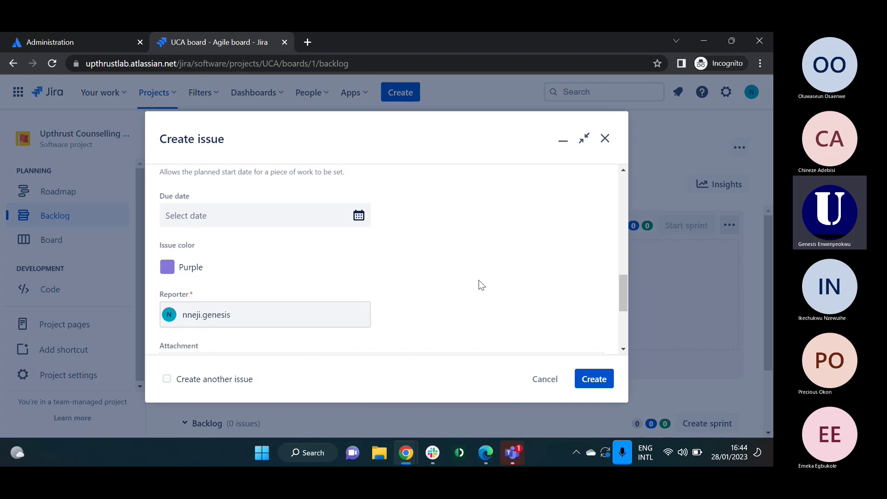
{"action": "scroll", "coordinate": [478, 280], "scroll_direction": "up", "scroll_amount": 5}
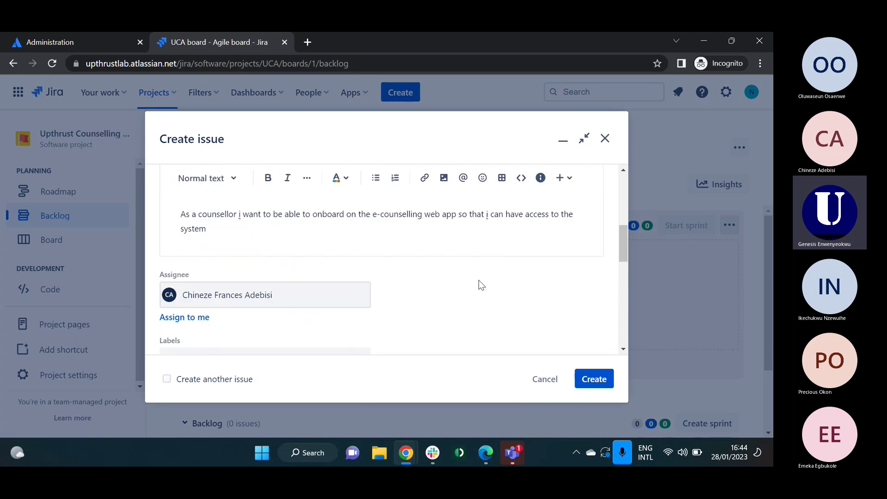
{"action": "scroll", "coordinate": [478, 280], "scroll_direction": "up", "scroll_amount": 3}
{"action": "scroll", "coordinate": [479, 279], "scroll_direction": "down", "scroll_amount": 6}
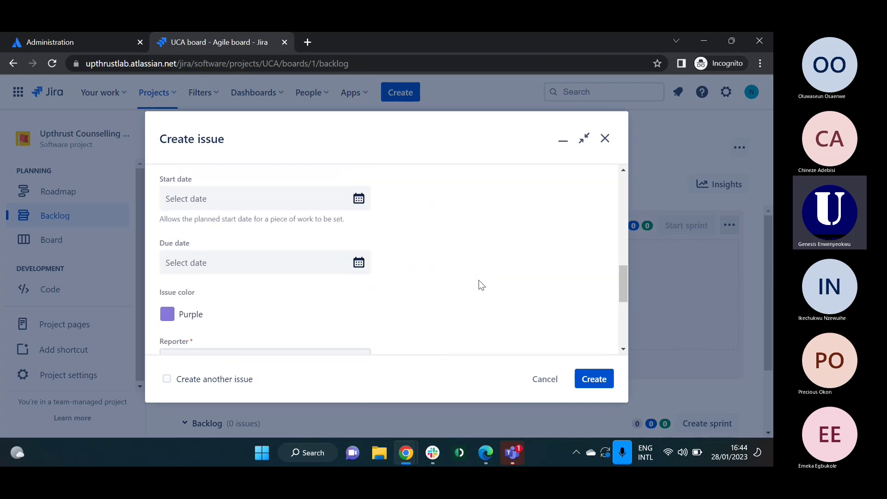
{"action": "scroll", "coordinate": [478, 285], "scroll_direction": "up", "scroll_amount": 1}
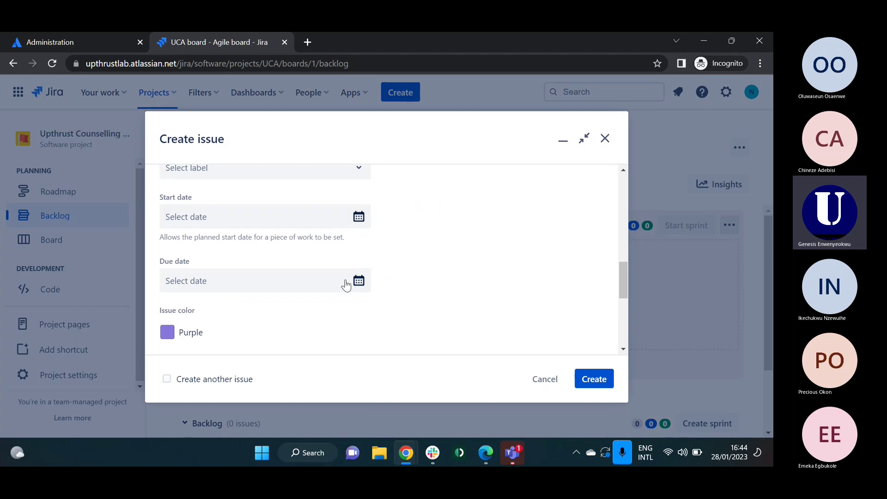
{"action": "scroll", "coordinate": [434, 270], "scroll_direction": "up", "scroll_amount": 5}
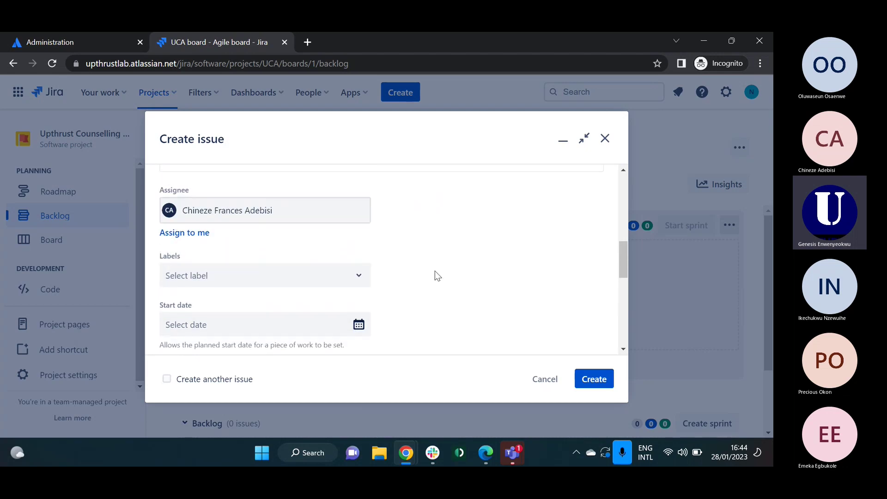
{"action": "scroll", "coordinate": [437, 276], "scroll_direction": "up", "scroll_amount": 5}
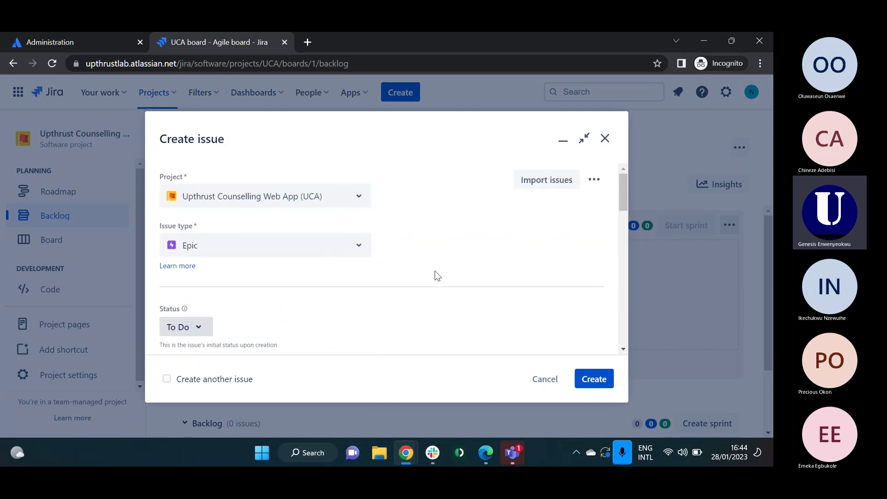
{"action": "left_click", "coordinate": [596, 381]}
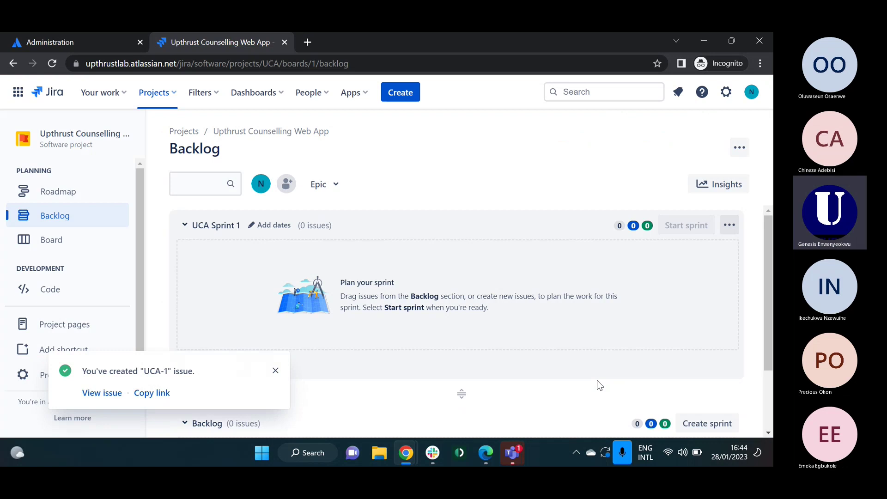
Step: Go to UCA-1 from the confirmation toast, dismiss the welcome tour, and begin a child issue
{"action": "left_click", "coordinate": [111, 397]}
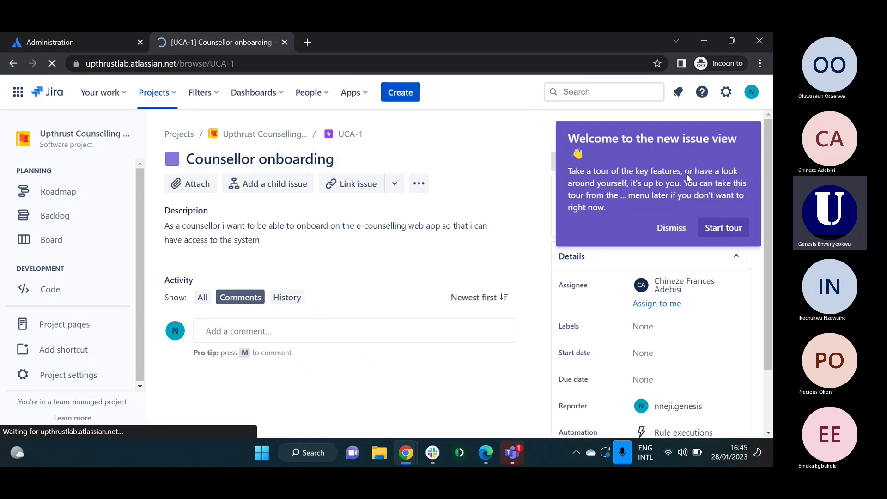
{"action": "left_click", "coordinate": [672, 228]}
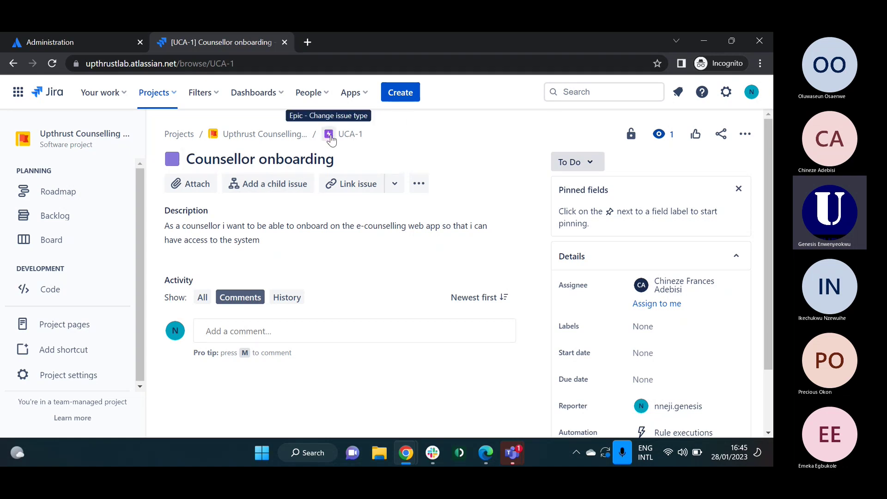
{"action": "left_click", "coordinate": [271, 193]}
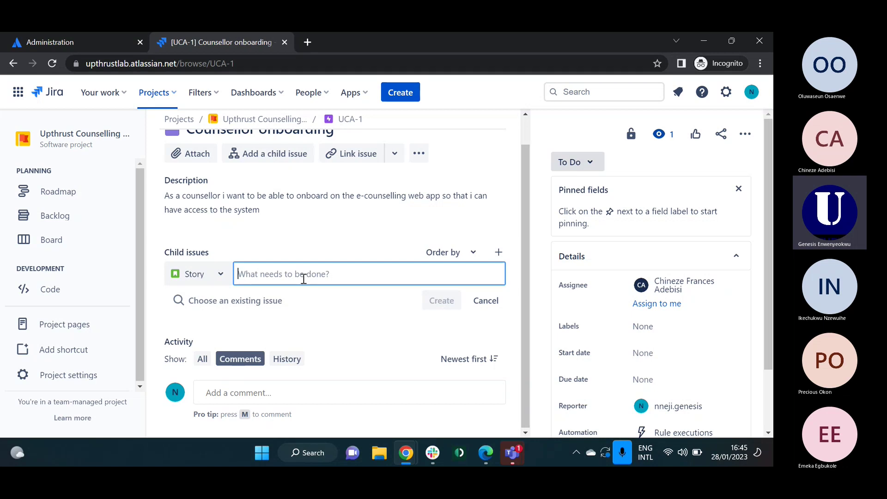
Step: Create child stories 'Counsellor Sign up' (UCA-2) and 'Counsellor Registration' (UCA-3) under the epic
{"action": "type", "text": "Coun"}
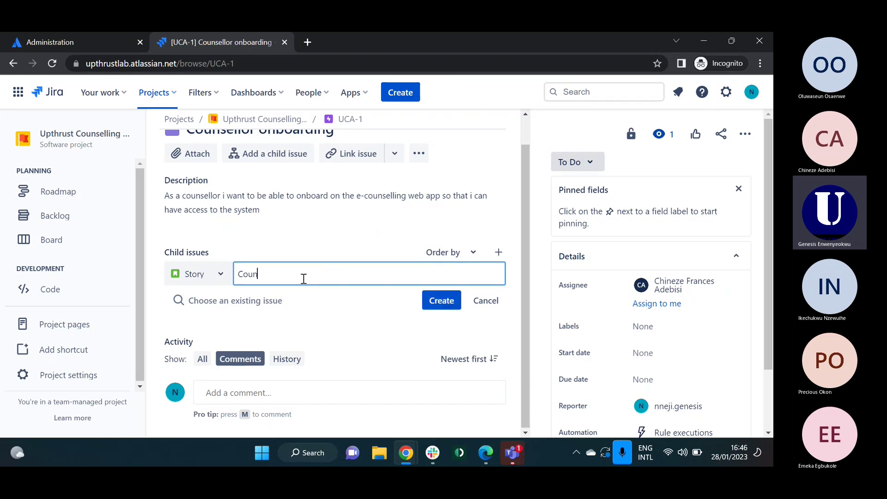
{"action": "type", "text": "sellor Sign up"}
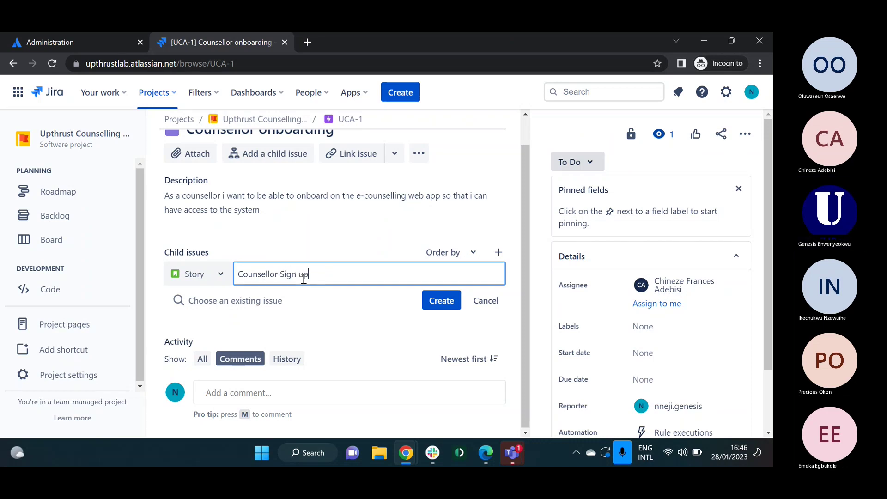
{"action": "left_click", "coordinate": [431, 300]}
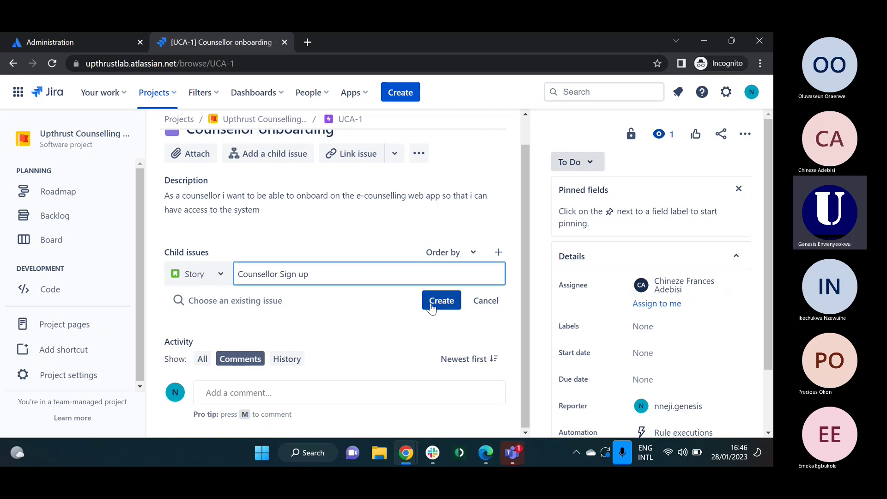
{"action": "type", "text": "Co"}
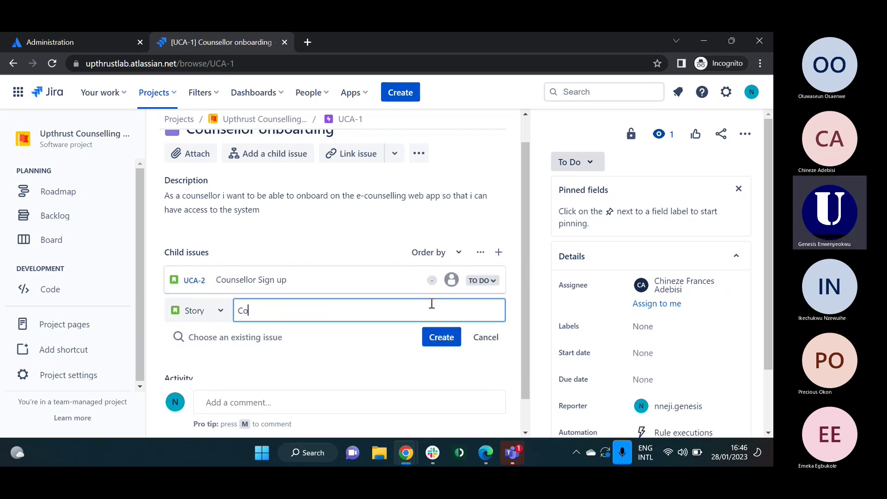
{"action": "type", "text": "unsellor"}
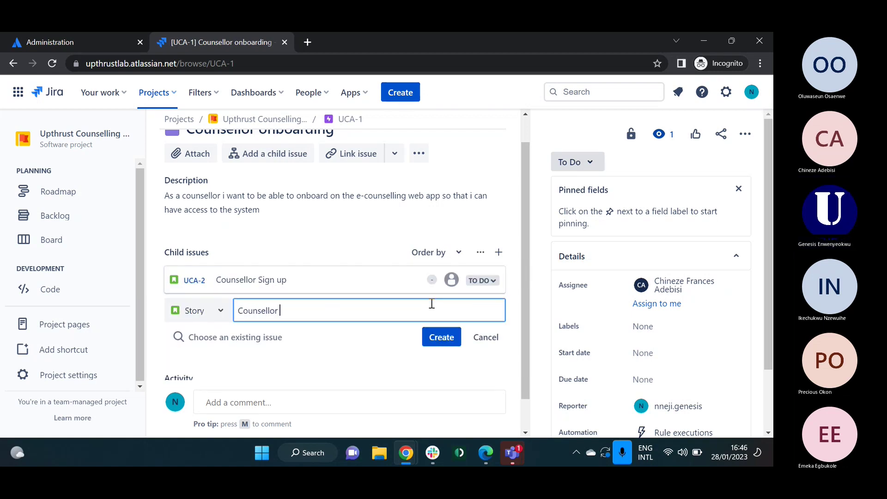
{"action": "type", "text": " Registration"}
{"action": "left_click", "coordinate": [441, 337]}
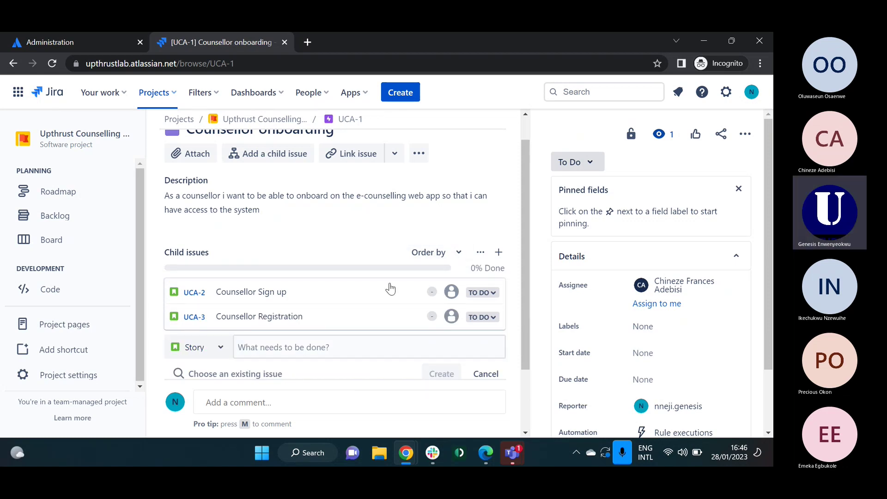
{"action": "scroll", "coordinate": [316, 339], "scroll_direction": "down", "scroll_amount": 1}
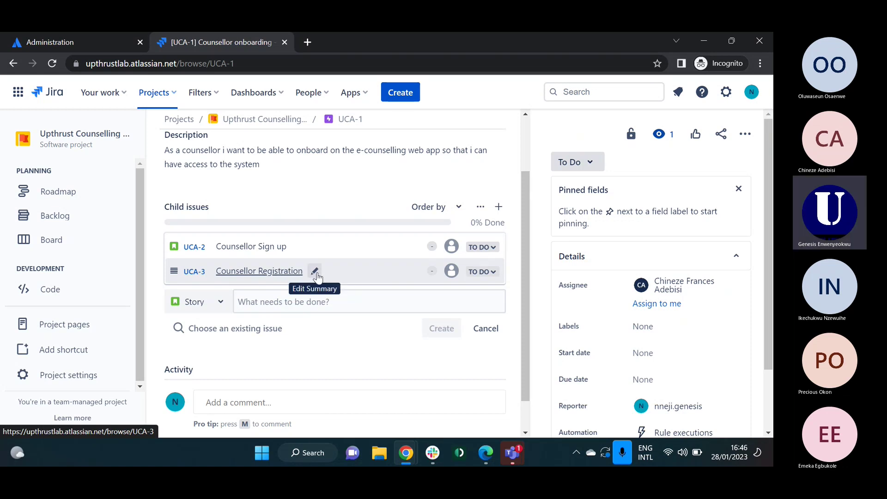
Step: Append '(Sample)' to the Counsellor Registration and Counsellor Sign up story titles
{"action": "left_click", "coordinate": [316, 274]}
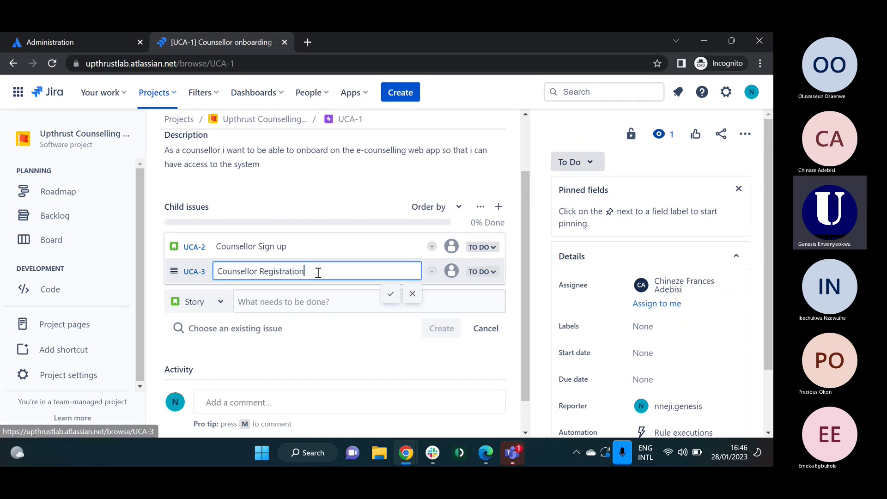
{"action": "type", "text": "(Sam"}
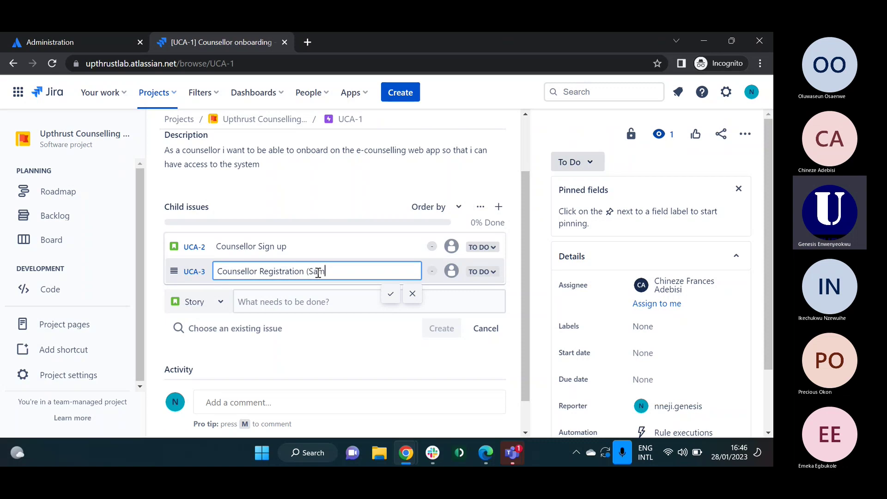
{"action": "type", "text": "ple"}
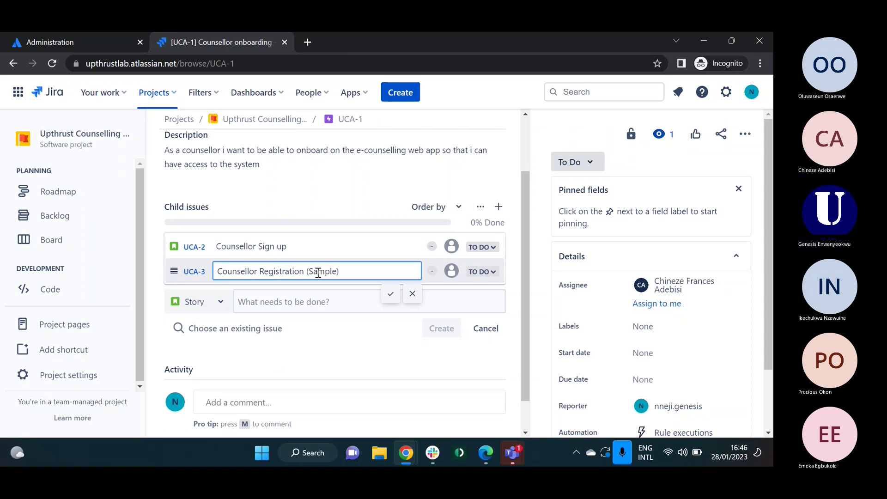
{"action": "left_click", "coordinate": [391, 294]}
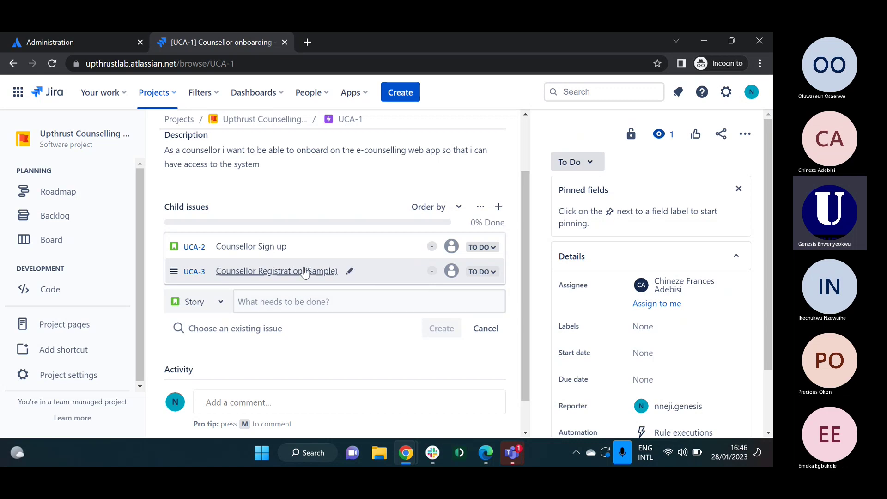
{"action": "left_click", "coordinate": [298, 247]}
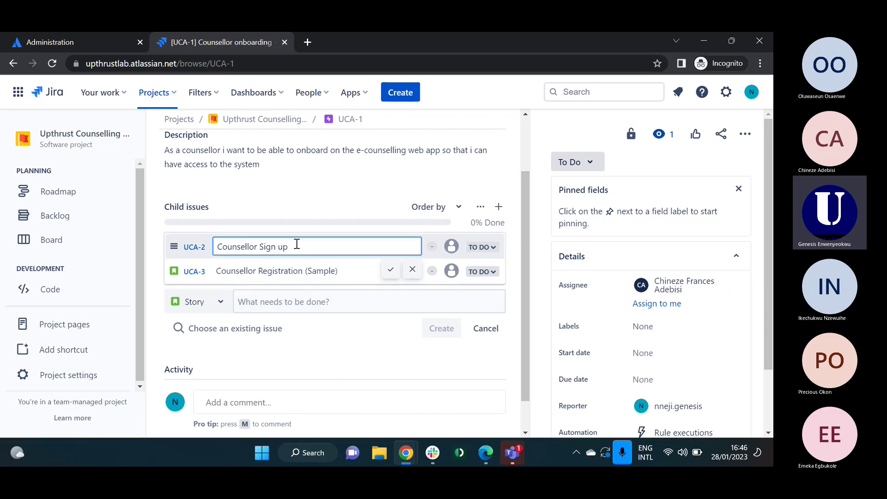
{"action": "type", "text": "(Sample)"}
{"action": "left_click", "coordinate": [390, 269]}
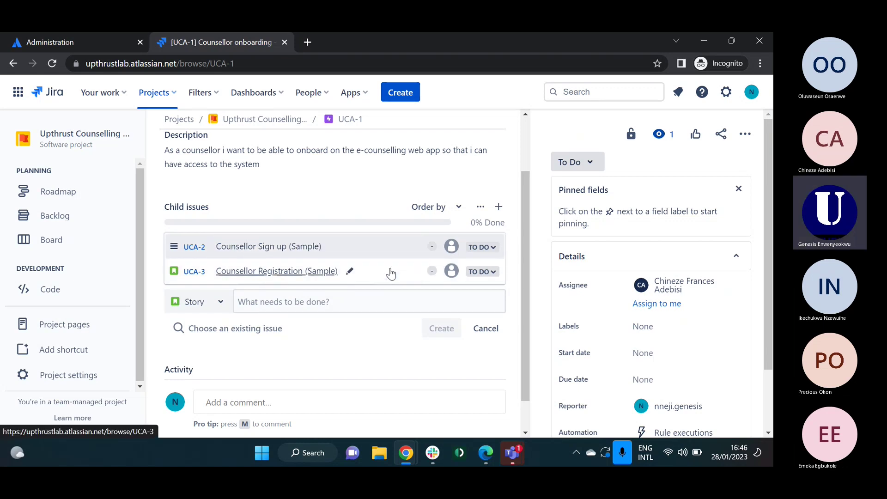
Step: Set Counsellor Sign up to In Progress and go to the project board
{"action": "left_click", "coordinate": [492, 254]}
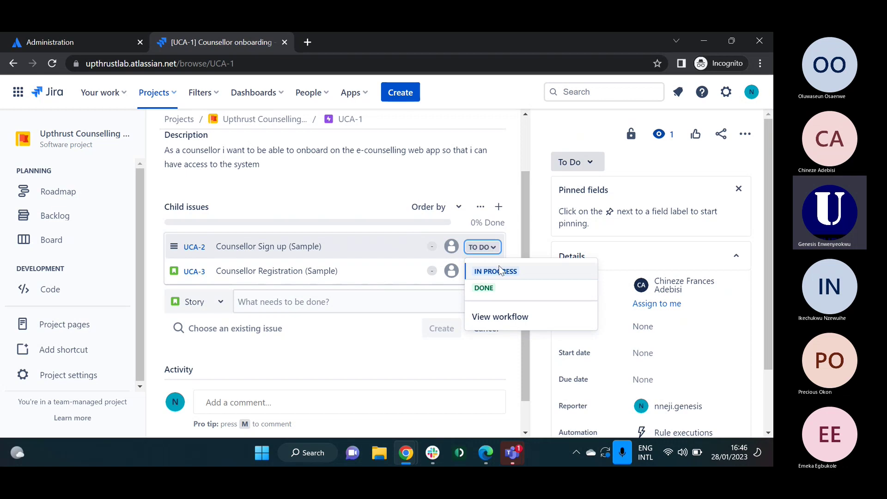
{"action": "left_click", "coordinate": [495, 272]}
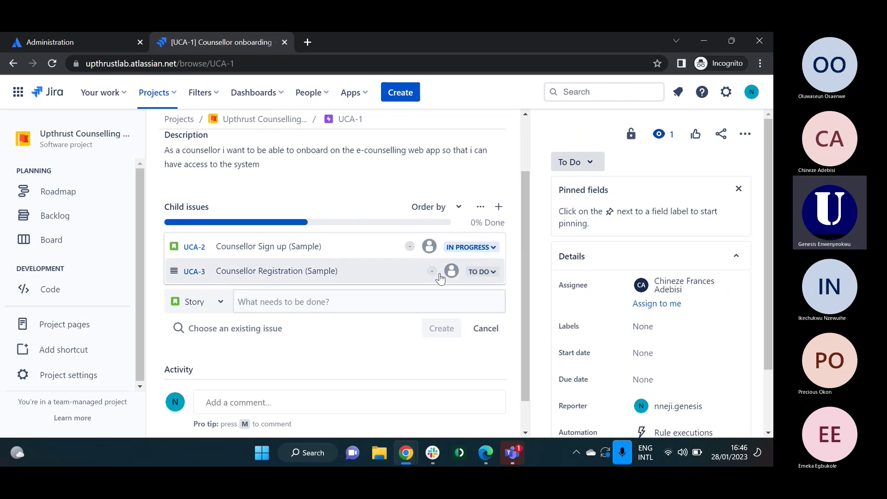
{"action": "left_click", "coordinate": [48, 234]}
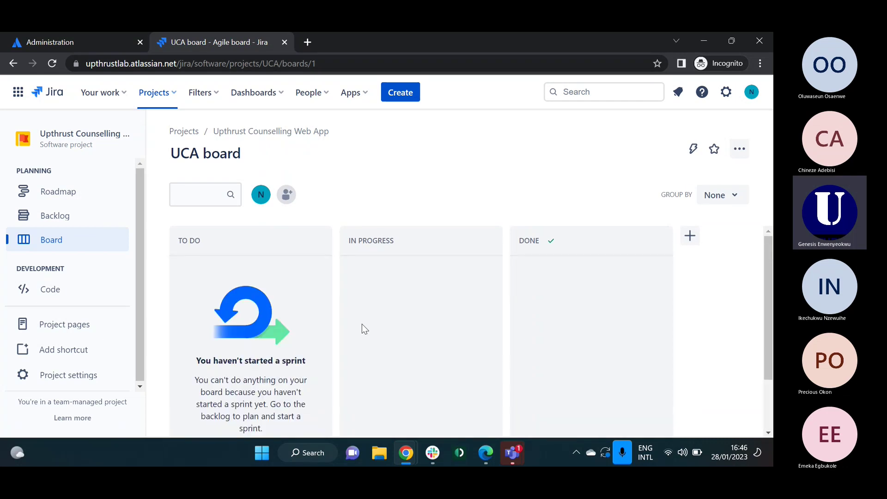
Step: Open the backlog and scroll to stories UCA-2 and UCA-3 under Counsellor Onboarding
{"action": "left_click", "coordinate": [55, 216]}
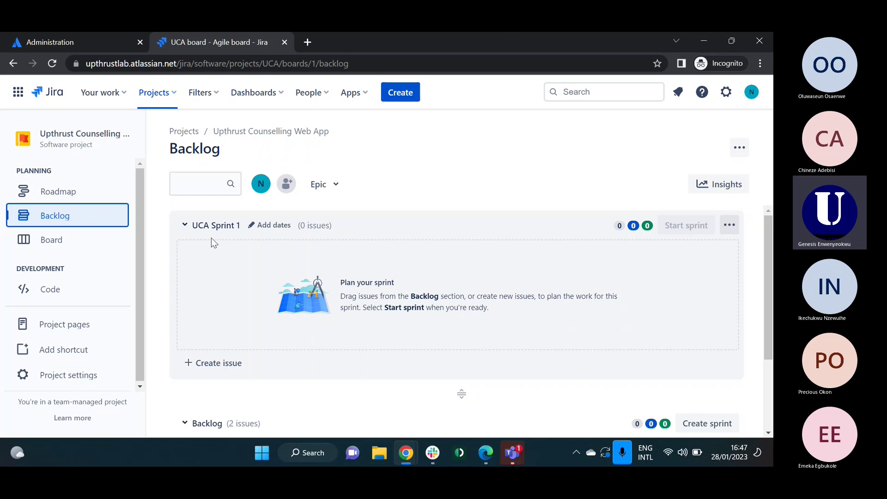
{"action": "scroll", "coordinate": [316, 288], "scroll_direction": "down", "scroll_amount": 3}
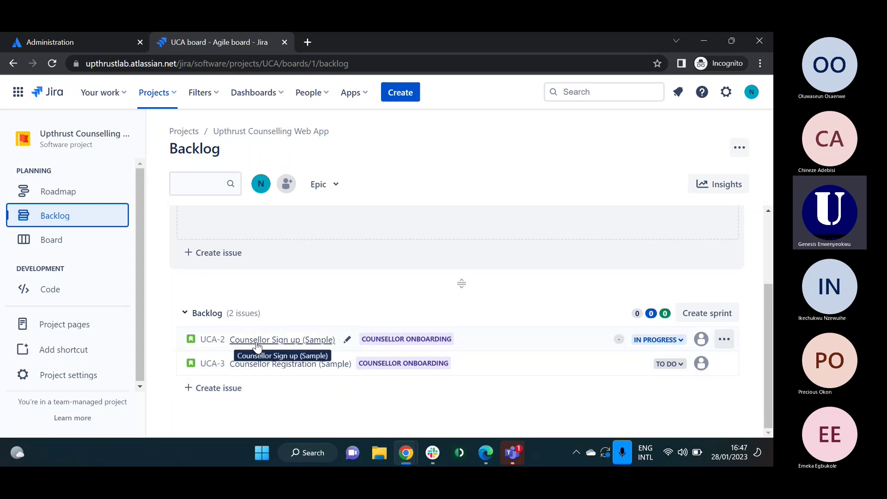
{"action": "scroll", "coordinate": [353, 303], "scroll_direction": "up", "scroll_amount": 3}
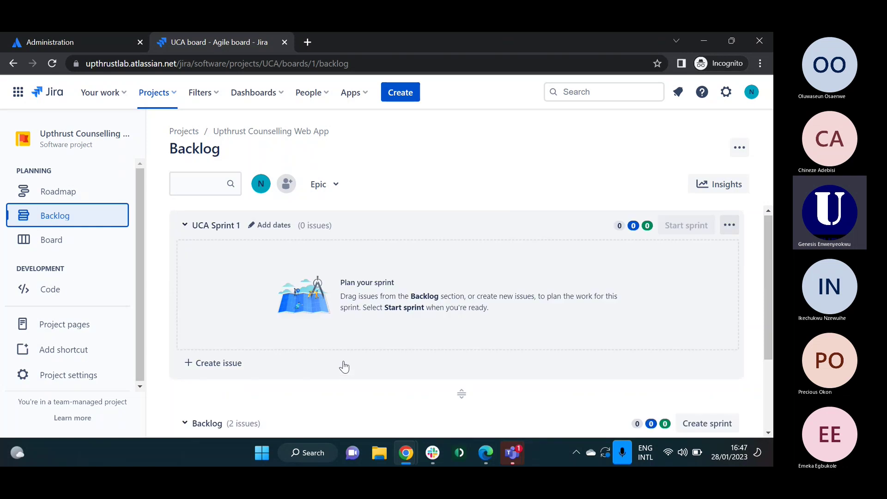
{"action": "scroll", "coordinate": [396, 310], "scroll_direction": "down", "scroll_amount": 2}
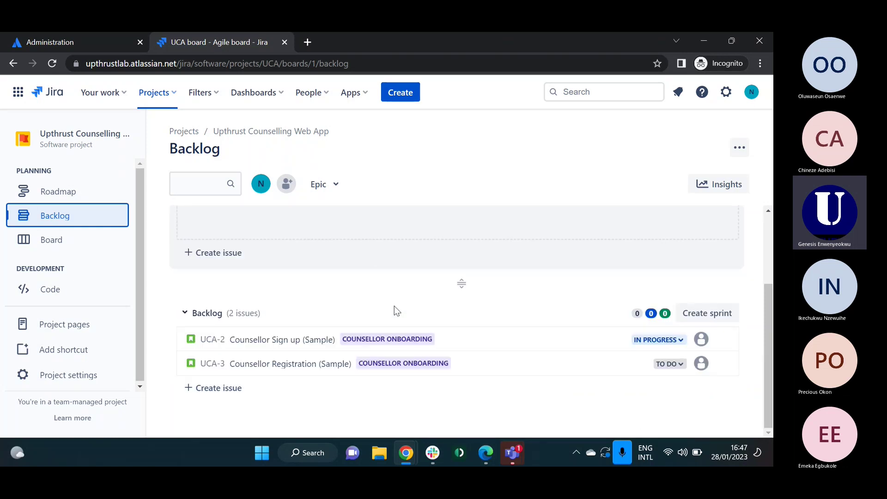
{"action": "scroll", "coordinate": [394, 306], "scroll_direction": "up", "scroll_amount": 3}
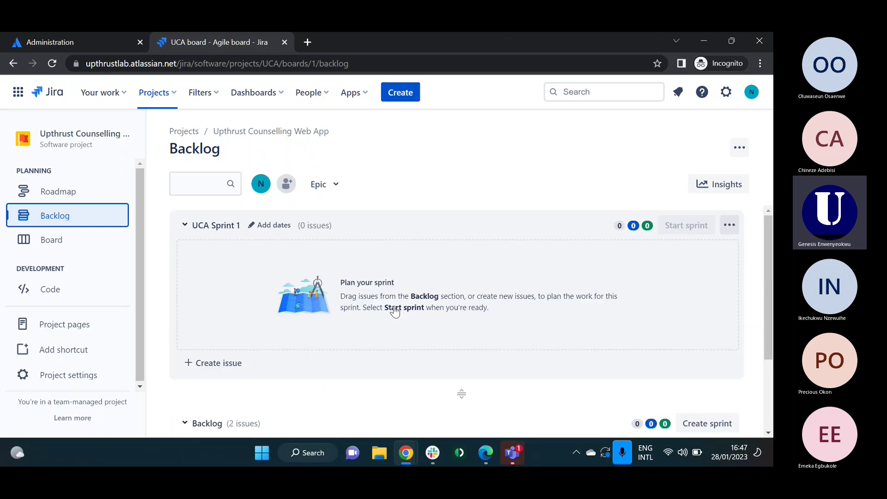
{"action": "scroll", "coordinate": [394, 306], "scroll_direction": "down", "scroll_amount": 3}
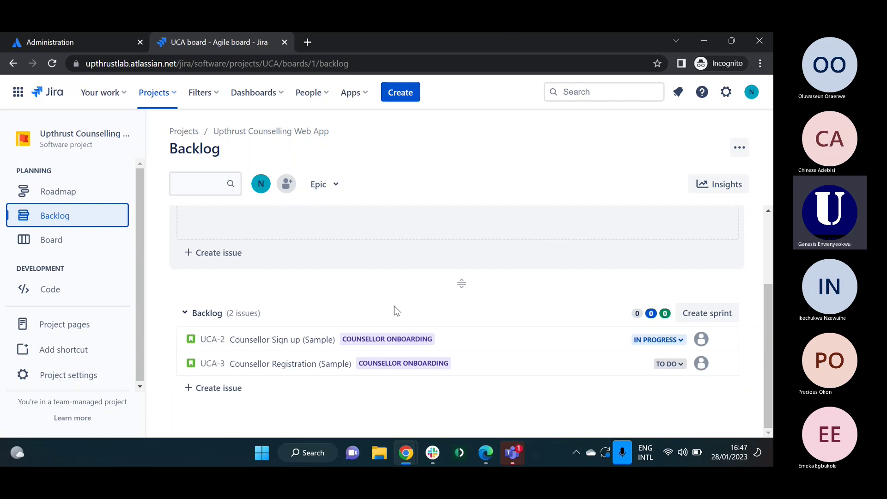
Step: Open UCA-2 Counsellor Sign up full page and type 'Why do we need this' in its description
{"action": "left_click", "coordinate": [288, 339]}
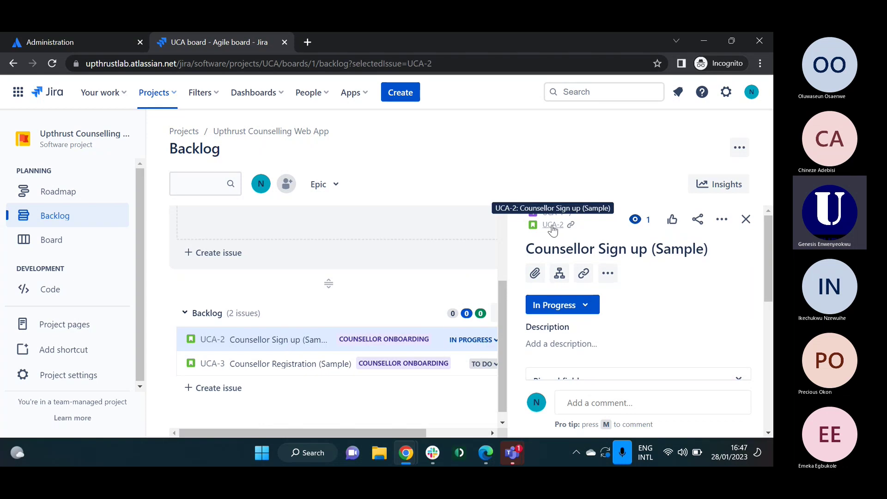
{"action": "left_click", "coordinate": [552, 226]}
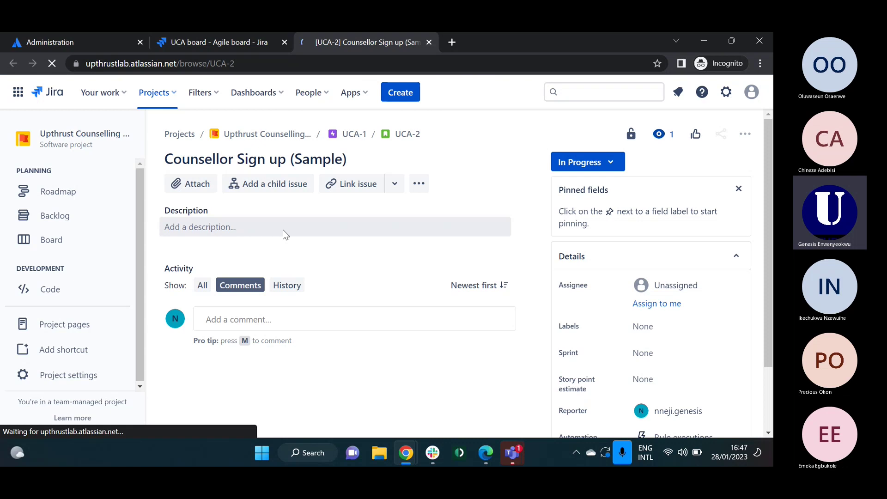
{"action": "left_click", "coordinate": [282, 229]}
{"action": "left_click", "coordinate": [384, 240]}
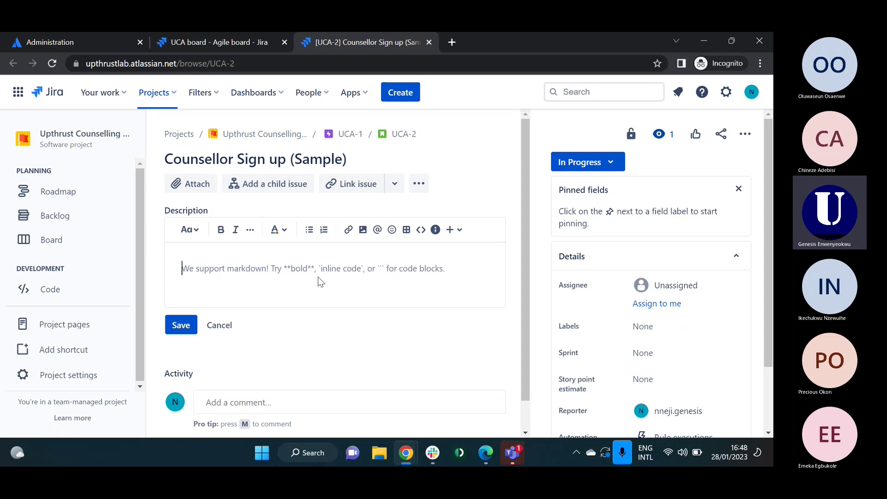
{"action": "type", "text": "Why d"}
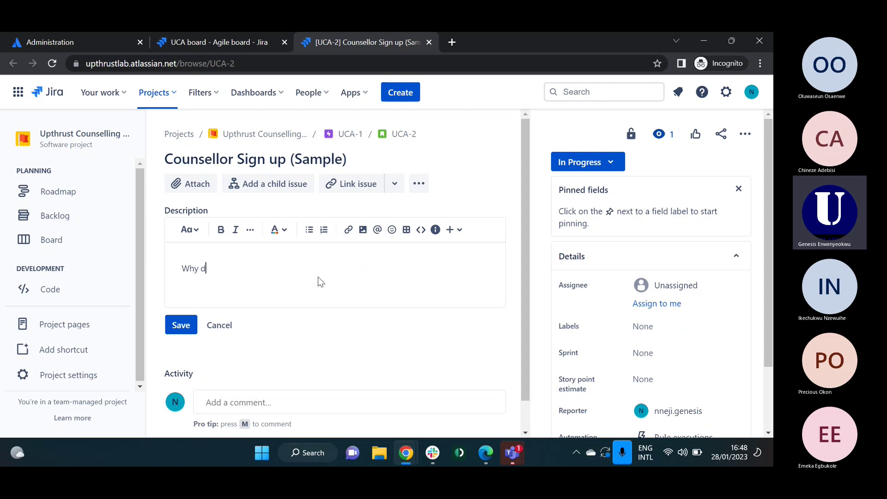
{"action": "type", "text": "o we need this"}
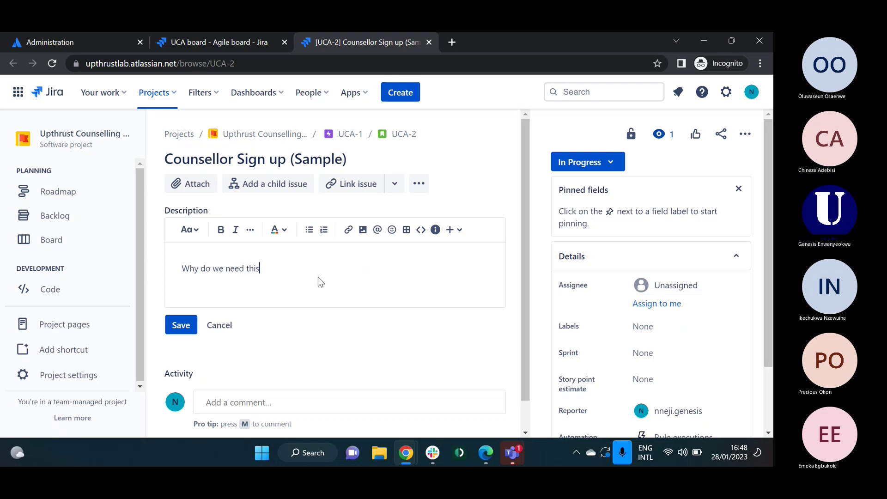
Step: Add a bullet about letting counsellors sign up so their contact information can be verified
{"action": "key", "text": "Return"}
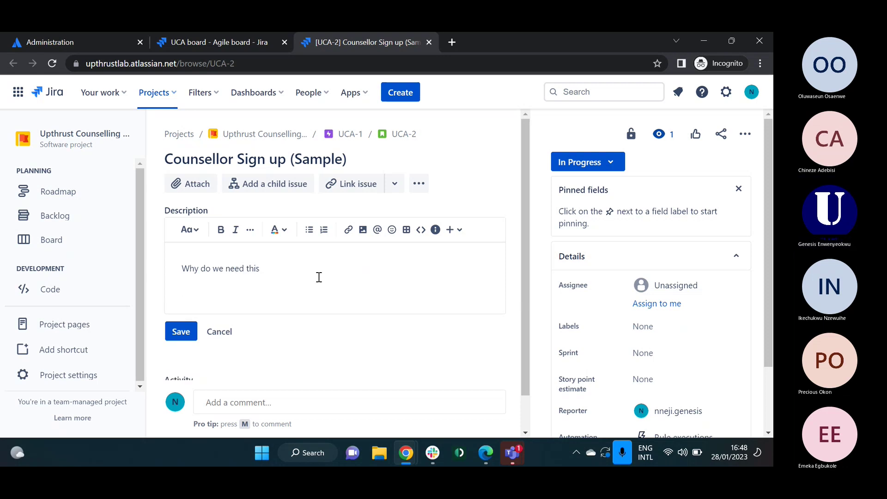
{"action": "left_click", "coordinate": [309, 231]}
{"action": "type", "text": "We n"}
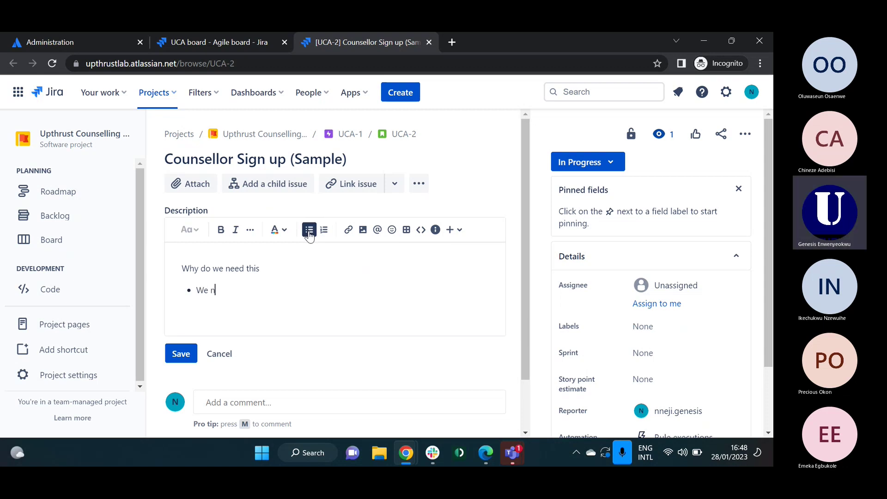
{"action": "type", "text": "eed to be able to "}
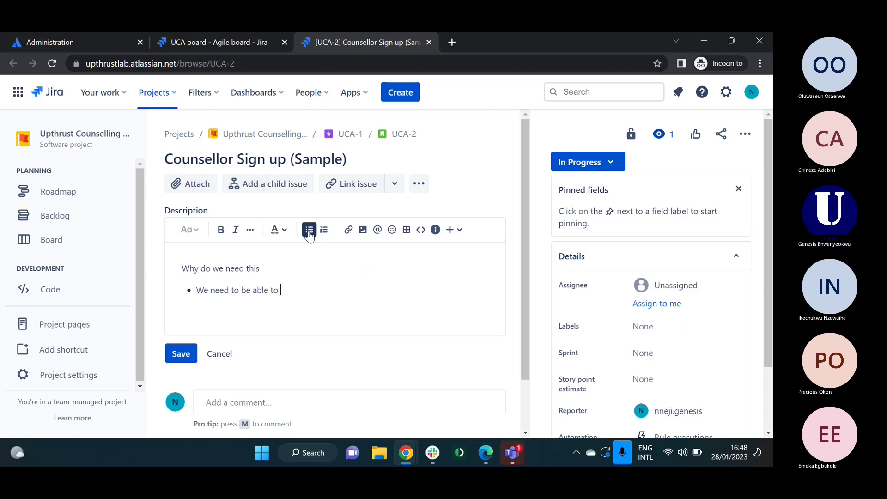
{"action": "type", "text": "allow co"}
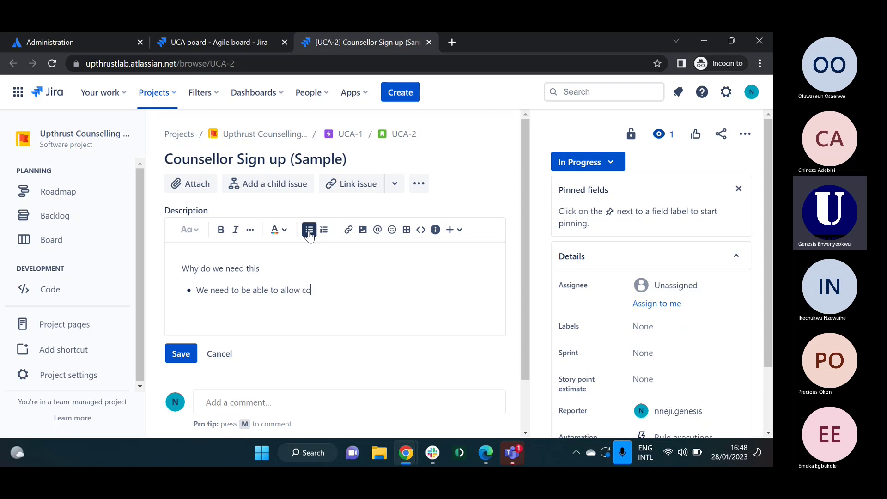
{"action": "type", "text": "unsellors to "}
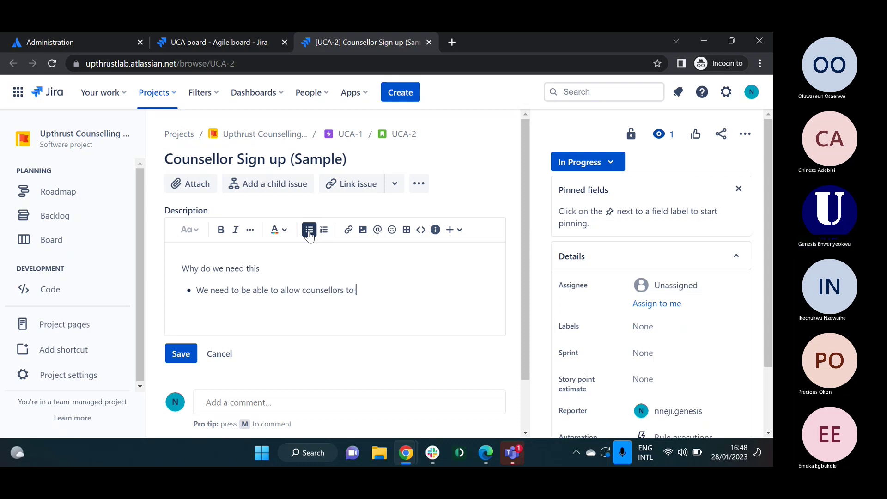
{"action": "type", "text": "sig"}
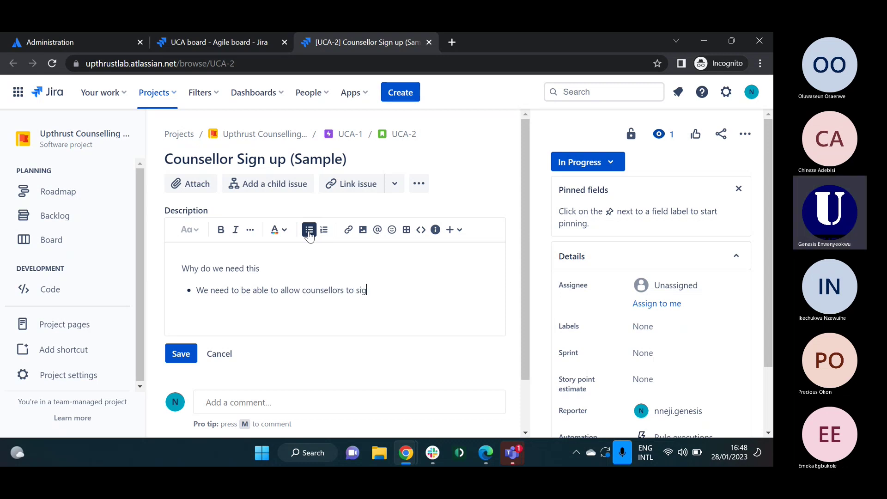
{"action": "type", "text": "n up on the app so that we can"}
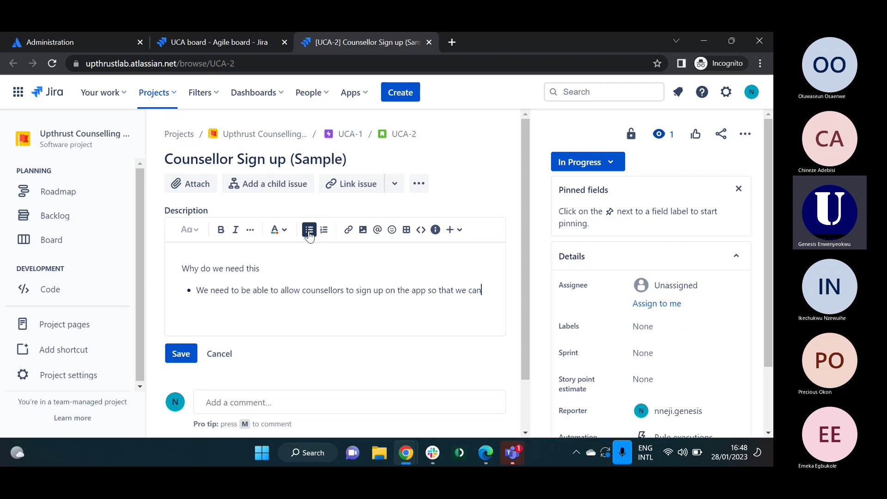
{"action": "type", "text": " verifi"}
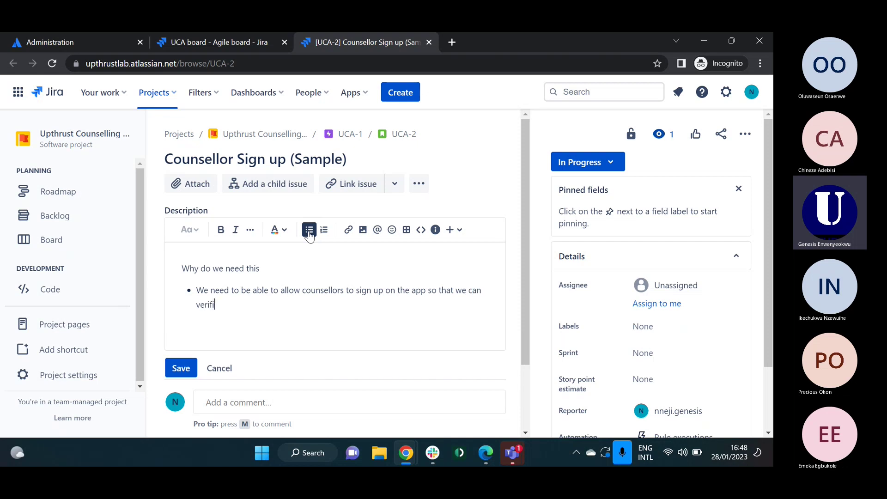
{"action": "key", "text": "BackSpace"}
{"action": "type", "text": "y their"}
{"action": "type", "text": "constact "}
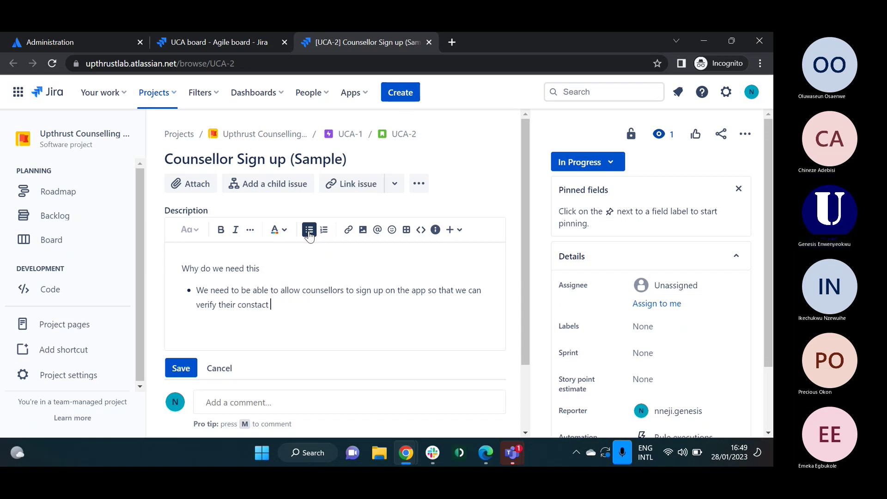
{"action": "type", "text": "information"}
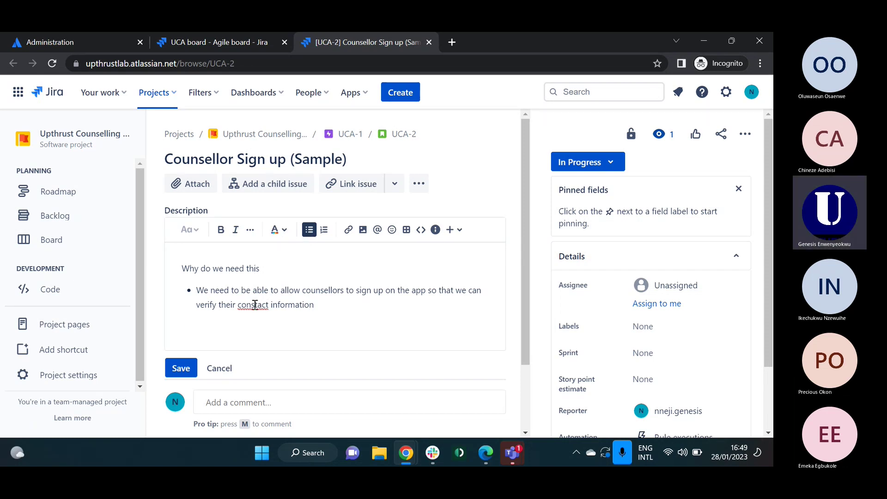
{"action": "left_click", "coordinate": [255, 305]}
{"action": "key", "text": "BackSpace"}
{"action": "left_click", "coordinate": [349, 310]}
Step: Add a plain 'Job Story' line below the bullet
{"action": "key", "text": "Return"}
{"action": "key", "text": "Return"}
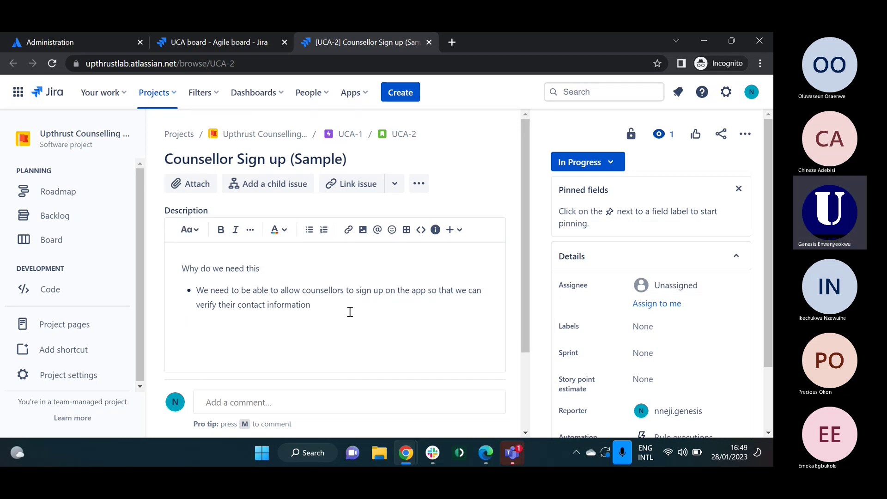
{"action": "type", "text": "Job Story"}
{"action": "key", "text": "Return"}
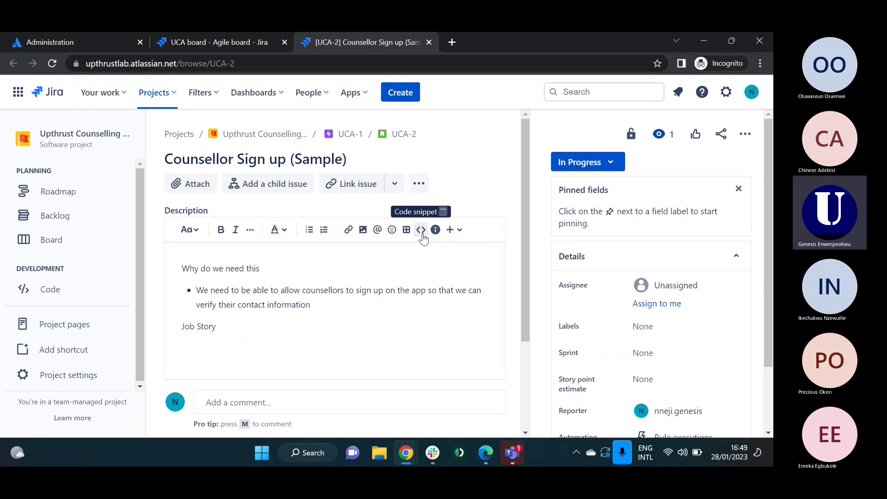
Step: Insert a code block under Job Story starting with 'As a counsellor'
{"action": "left_click", "coordinate": [421, 231]}
{"action": "scroll", "coordinate": [372, 297], "scroll_direction": "down", "scroll_amount": 1}
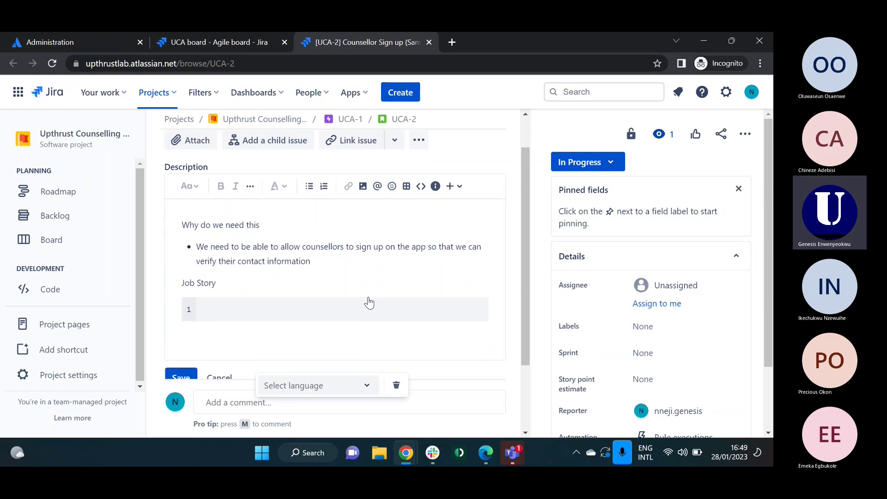
{"action": "type", "text": "As a "}
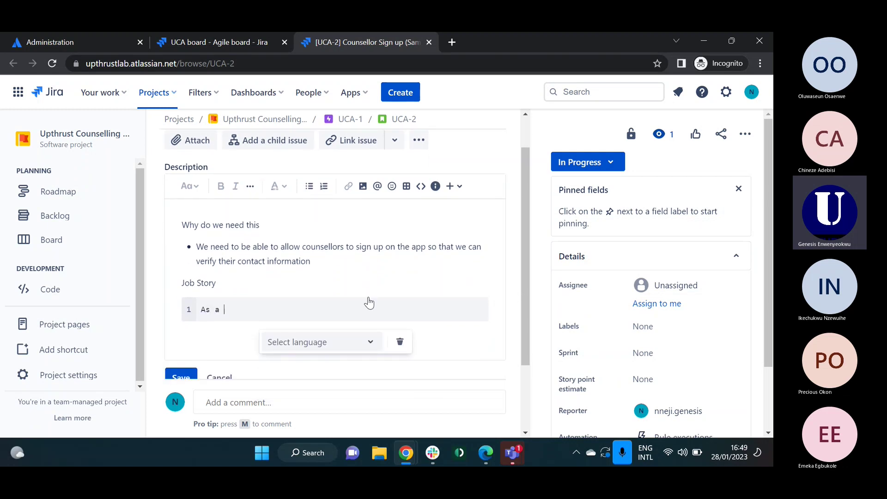
{"action": "type", "text": "counsellor"}
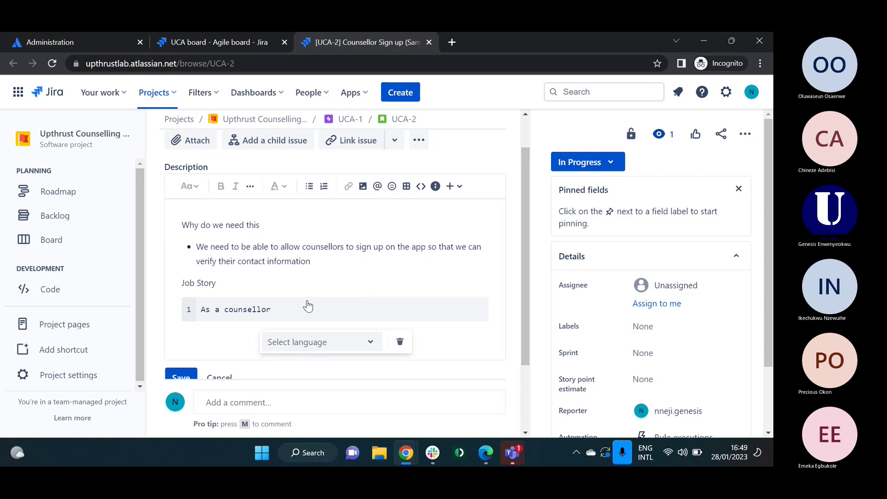
{"action": "double_click", "coordinate": [249, 310]}
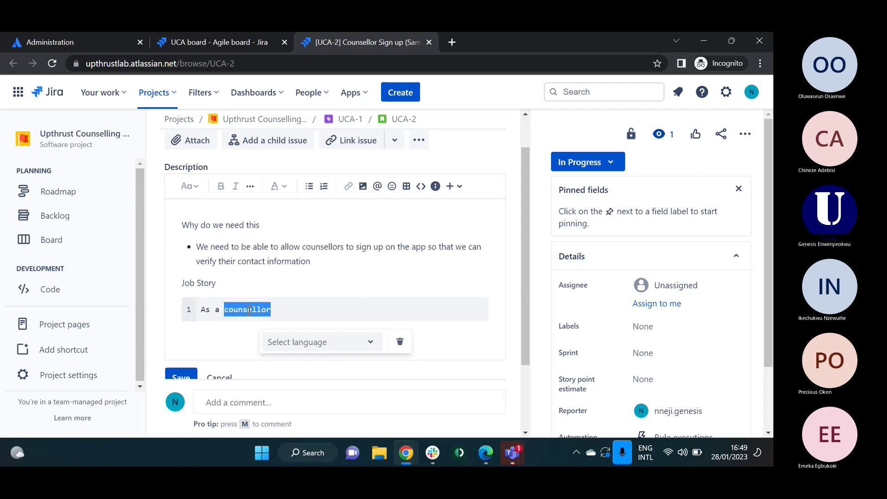
{"action": "left_click", "coordinate": [289, 310]}
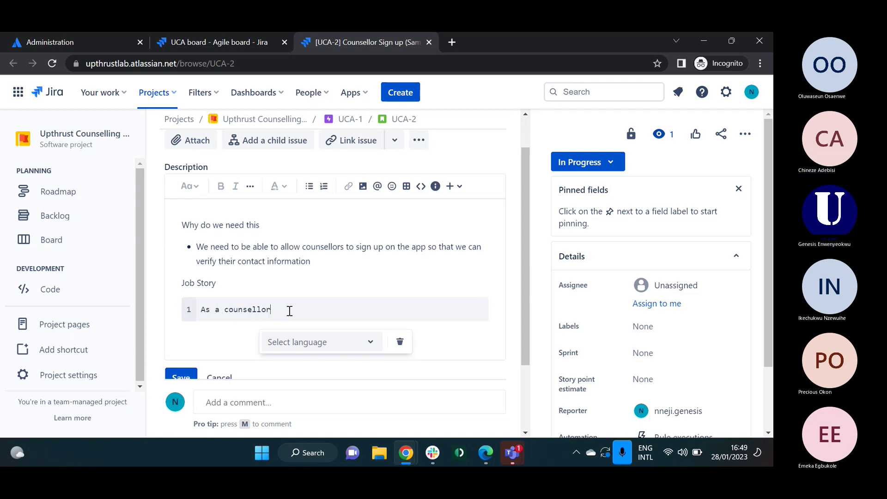
{"action": "key", "text": "Return"}
Step: Add lines 'I want to be able to provide my email address and password' and 'So that i can sign up on the e-counselling app'
{"action": "type", "text": "I want to"}
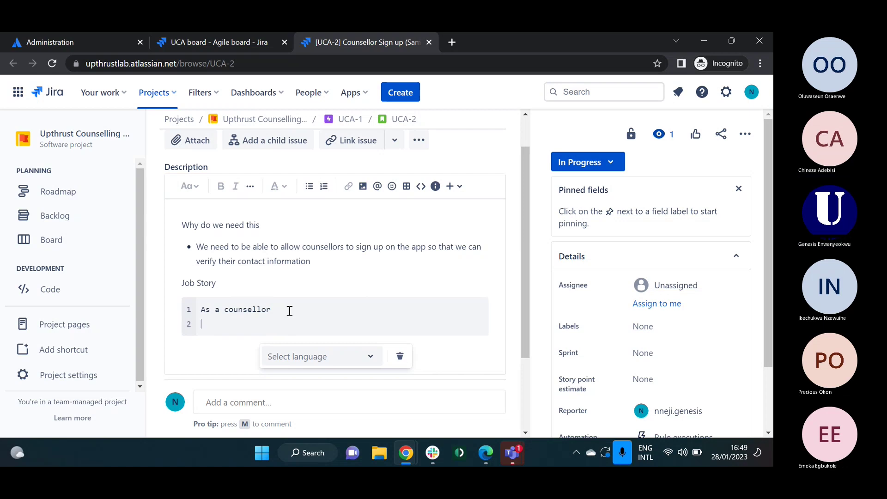
{"action": "type", "text": " bve"}
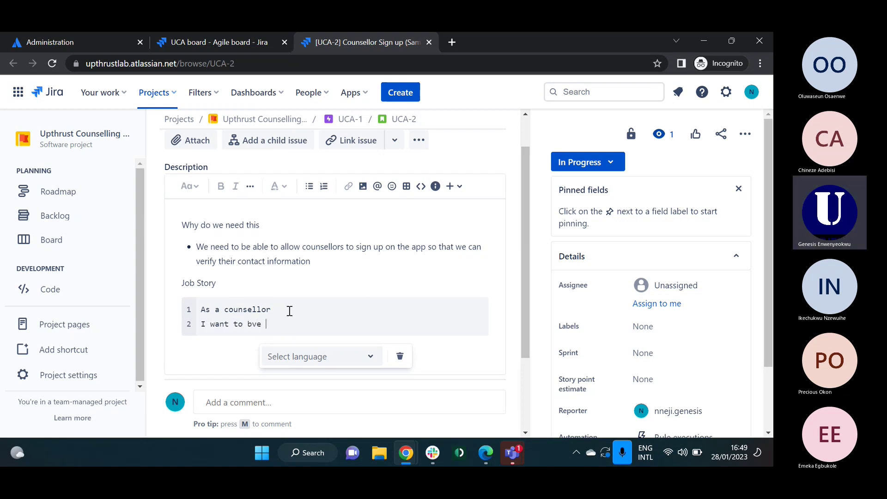
{"action": "key", "text": "BackSpace"}
{"action": "key", "text": "BackSpace"}
{"action": "key", "text": "BackSpace"}
{"action": "type", "text": "e able to"}
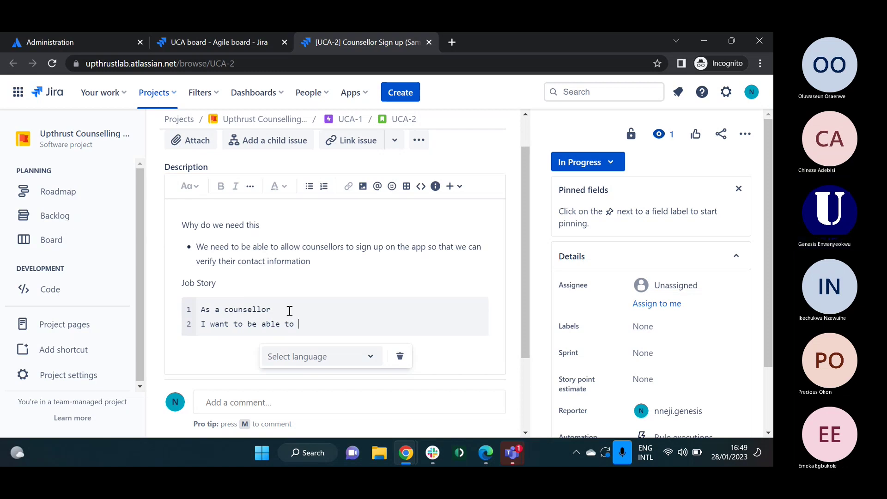
{"action": "type", "text": " provide my emai"}
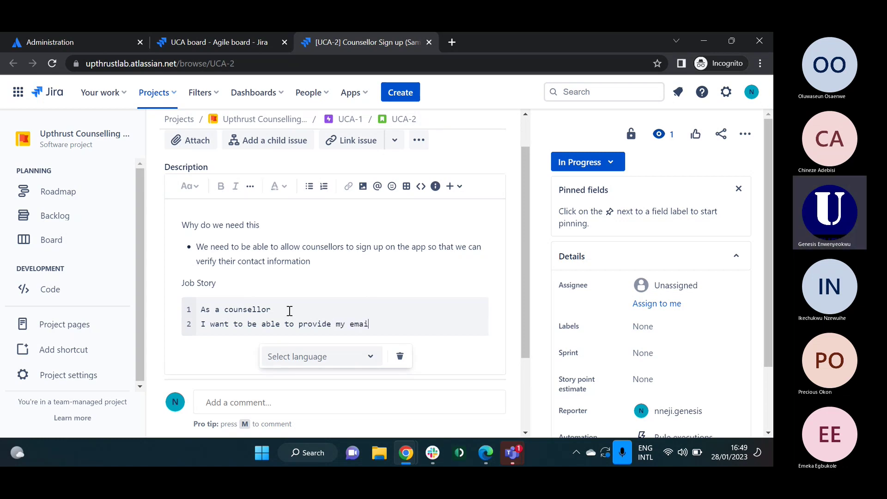
{"action": "type", "text": "l address an"}
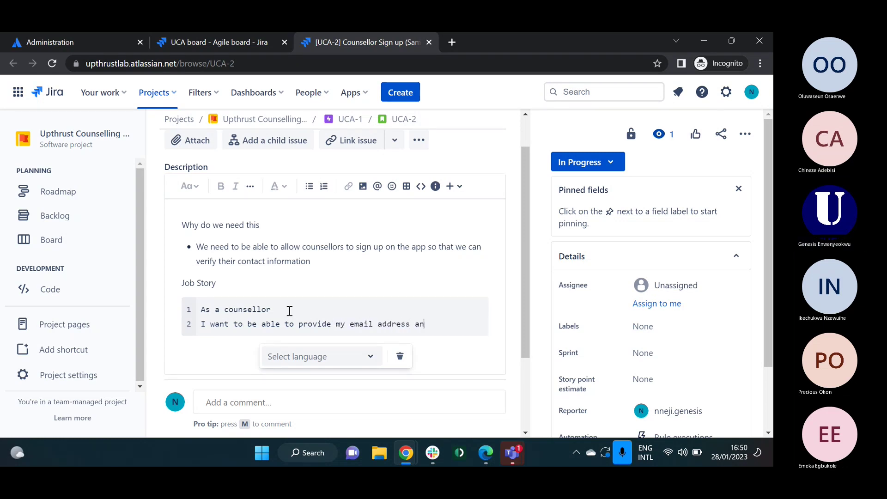
{"action": "type", "text": "d password"}
{"action": "key", "text": "Return"}
{"action": "type", "text": "So that i "}
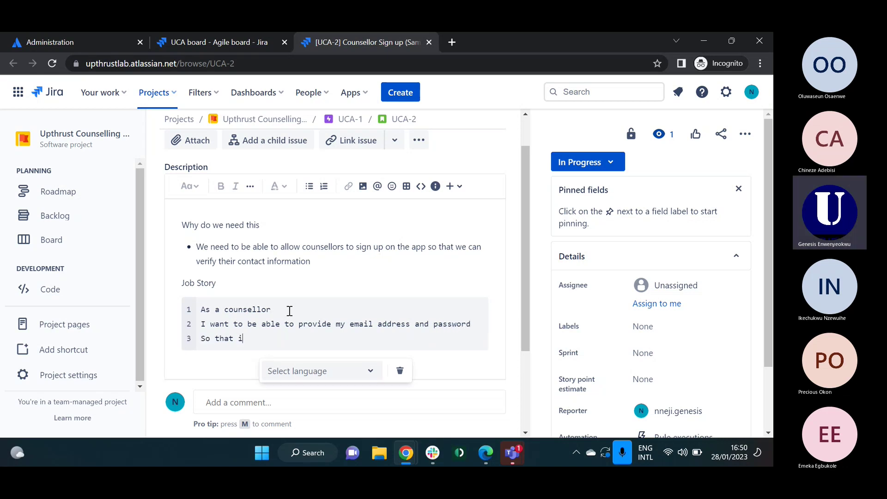
{"action": "type", "text": "can sign"}
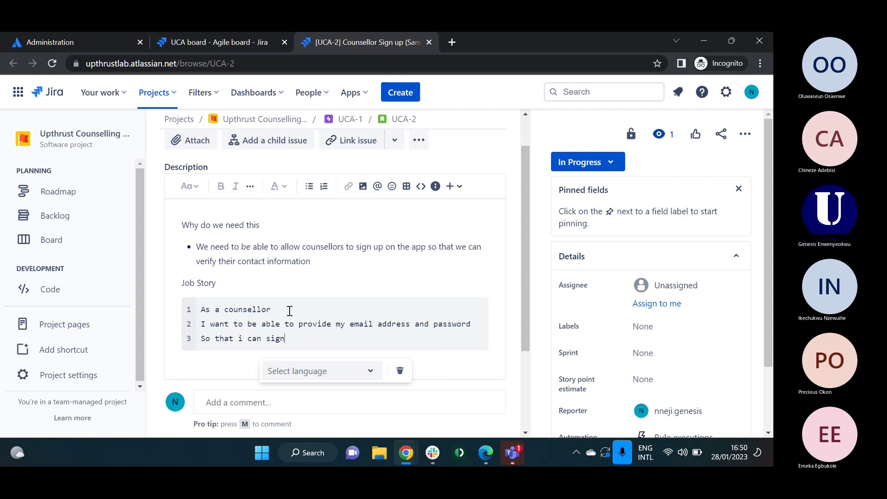
{"action": "type", "text": " up on"}
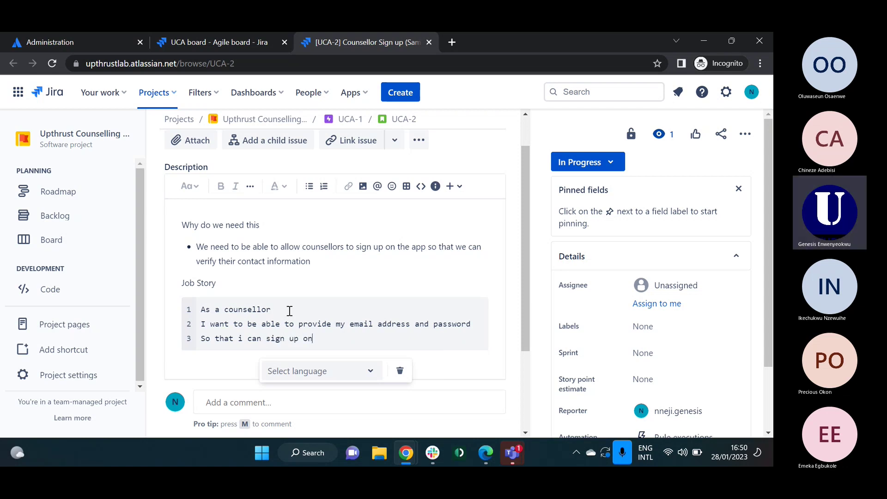
{"action": "type", "text": " the app"}
{"action": "key", "text": "BackSpace"}
{"action": "key", "text": "BackSpace"}
{"action": "key", "text": "BackSpace"}
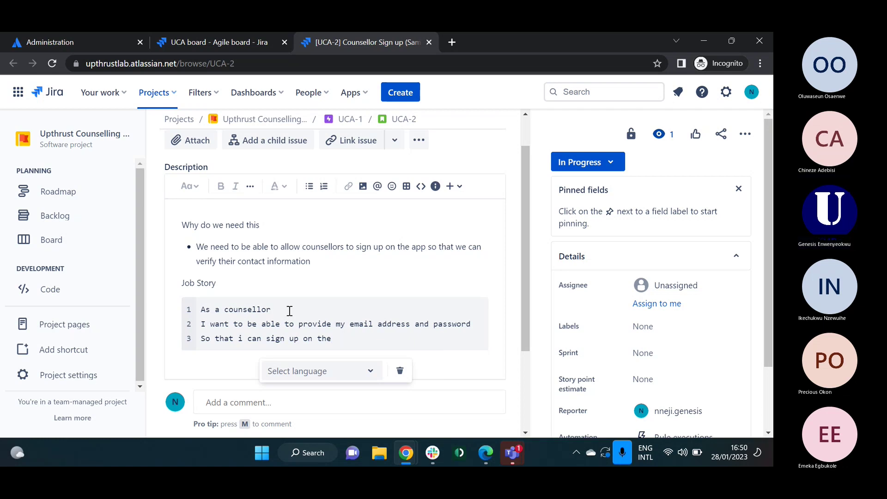
{"action": "type", "text": "e-cou"}
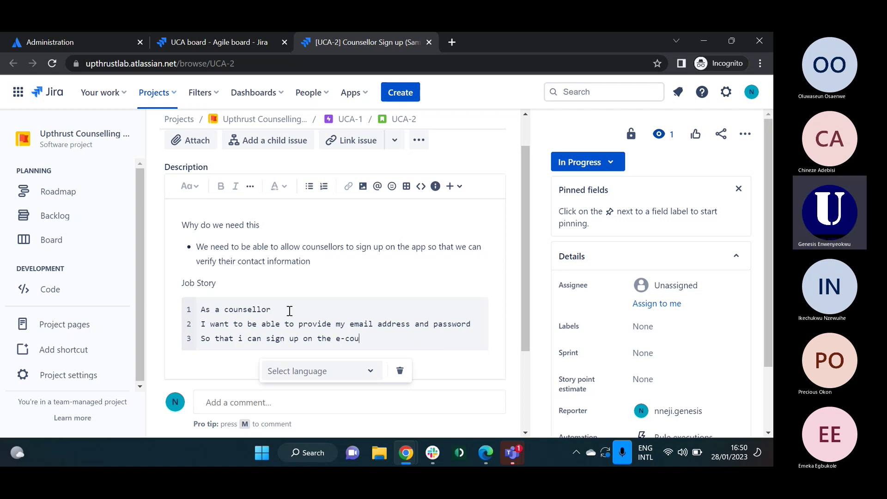
{"action": "type", "text": "nsell"}
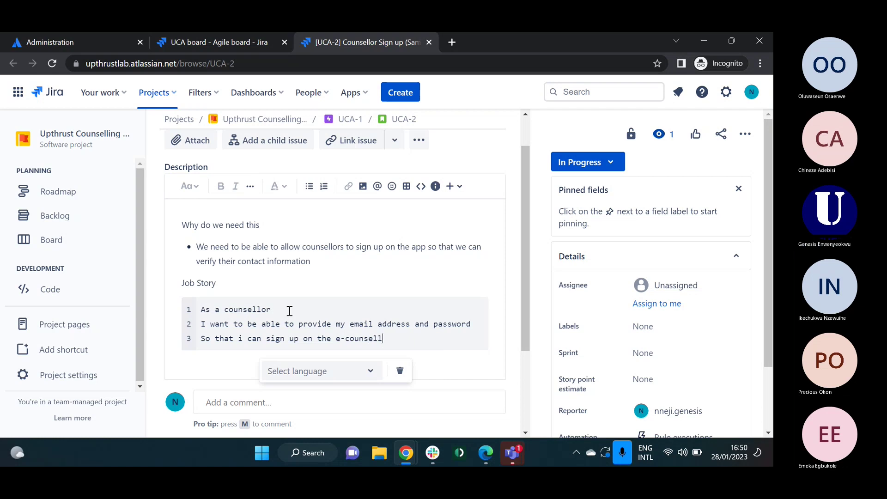
{"action": "type", "text": "ing app"}
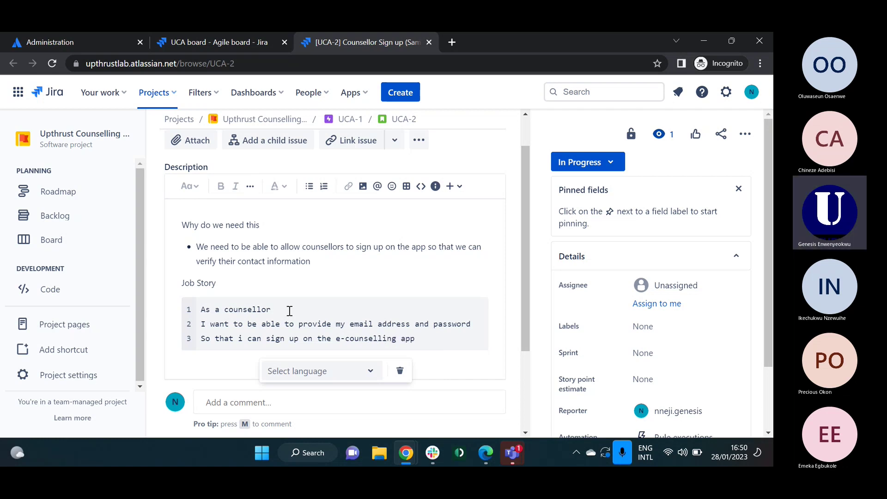
Step: Bold the 'Job Story' and 'Why do we need this' headings, then move below the code block
{"action": "right_click", "coordinate": [363, 283]}
{"action": "left_click_drag", "start_coordinate": [201, 309], "coordinate": [296, 305]}
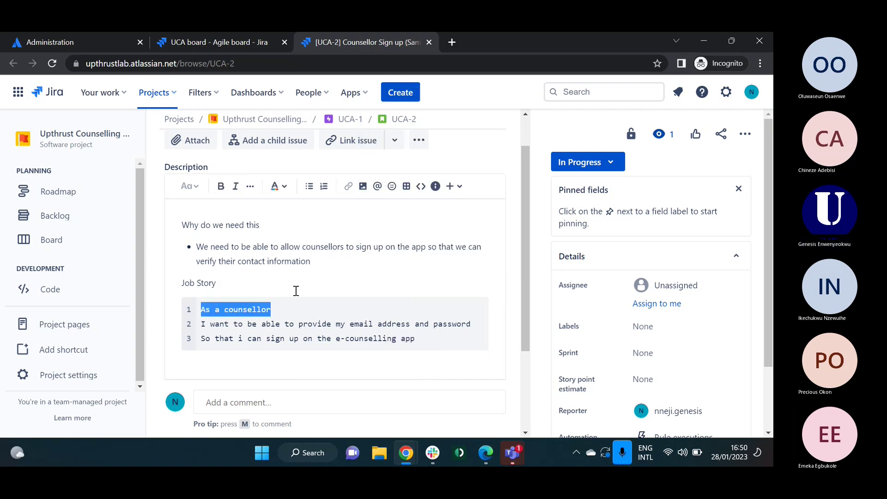
{"action": "left_click_drag", "start_coordinate": [223, 305], "coordinate": [181, 283]}
{"action": "key", "text": "ctrl+z"}
{"action": "left_click", "coordinate": [220, 283]}
{"action": "key", "text": "ctrl+b"}
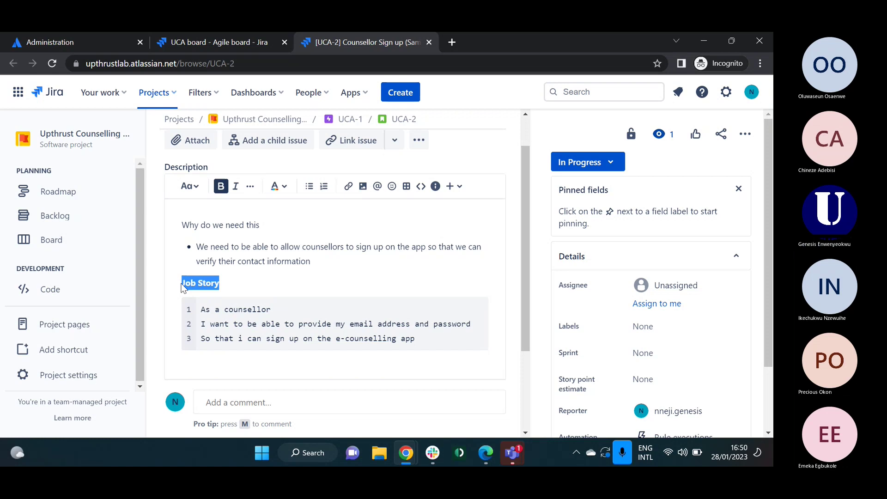
{"action": "left_click_drag", "start_coordinate": [265, 226], "coordinate": [183, 228]}
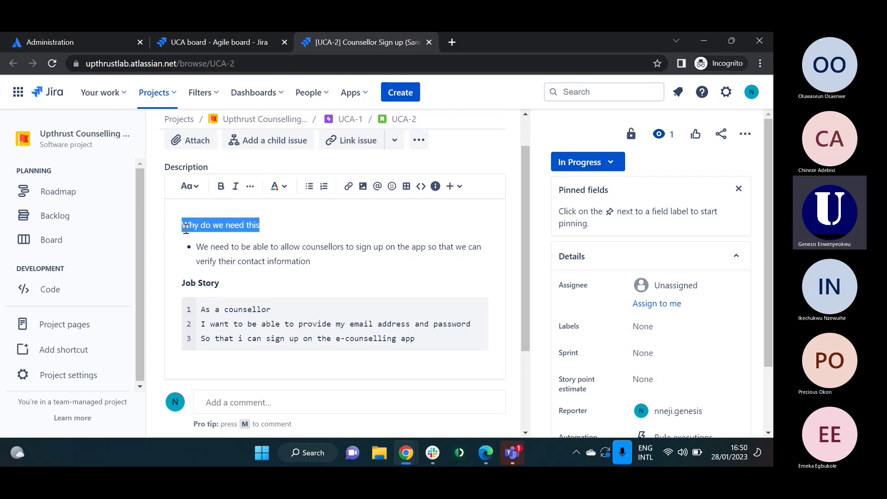
{"action": "key", "text": "ctrl+b"}
{"action": "left_click", "coordinate": [358, 283]}
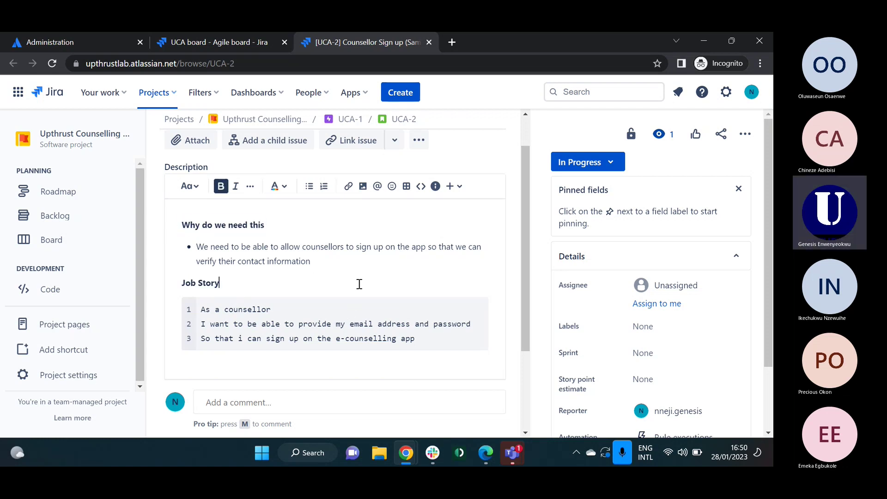
{"action": "scroll", "coordinate": [358, 283], "scroll_direction": "down", "scroll_amount": 2}
{"action": "left_click", "coordinate": [364, 288]}
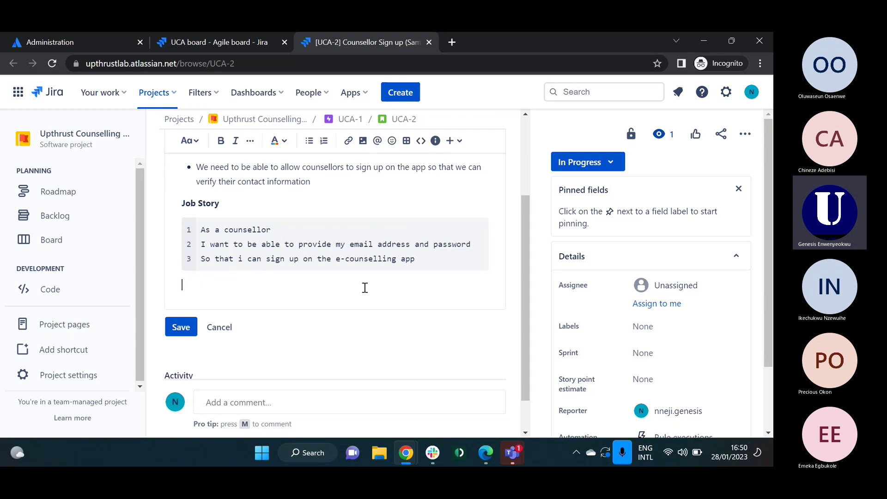
Step: Add 'Pre-condition' with lines 'User must have a valid email address' and 'User is on the landing page of the e-counselling app'
{"action": "type", "text": "Pre-condition"}
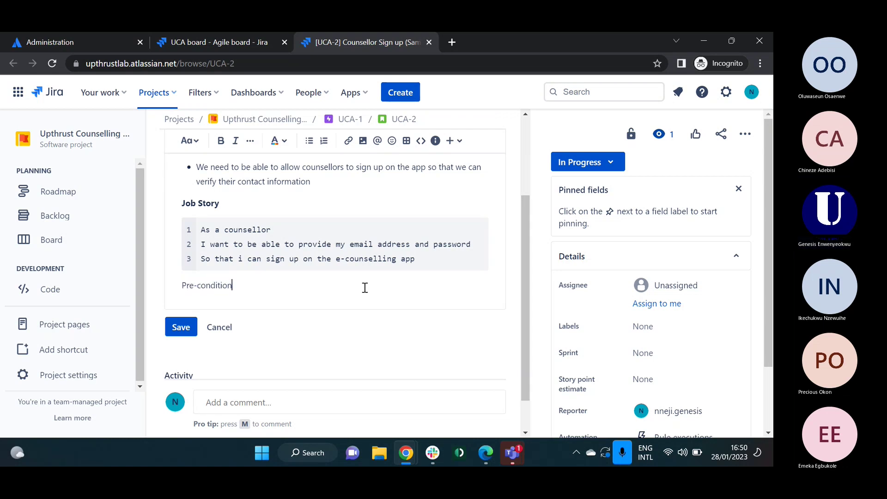
{"action": "key", "text": "Return"}
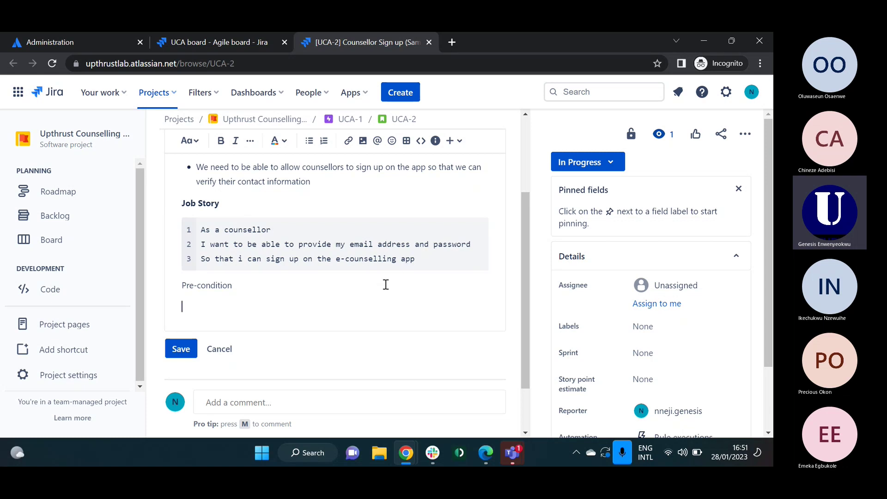
{"action": "type", "text": "User must have a"}
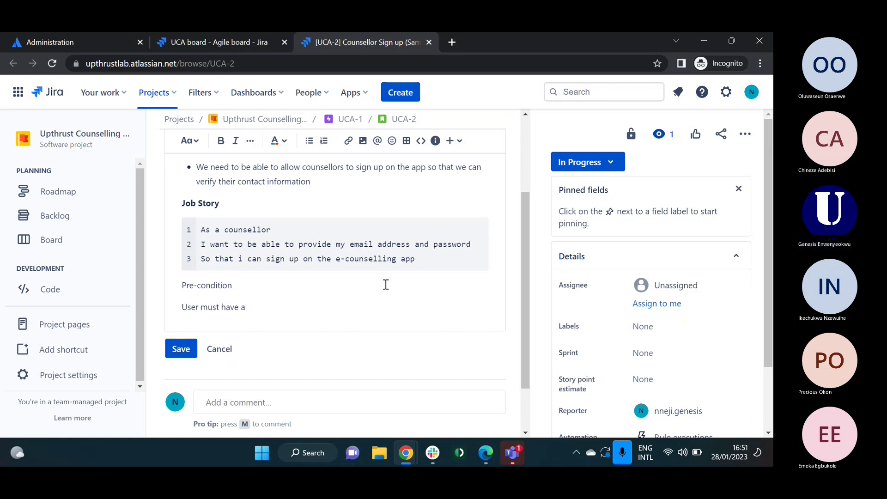
{"action": "type", "text": " valid email"}
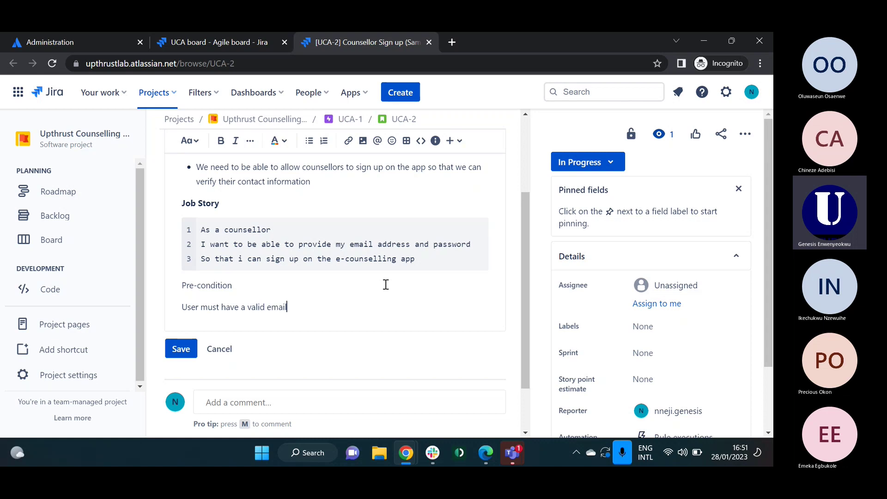
{"action": "type", "text": " address"}
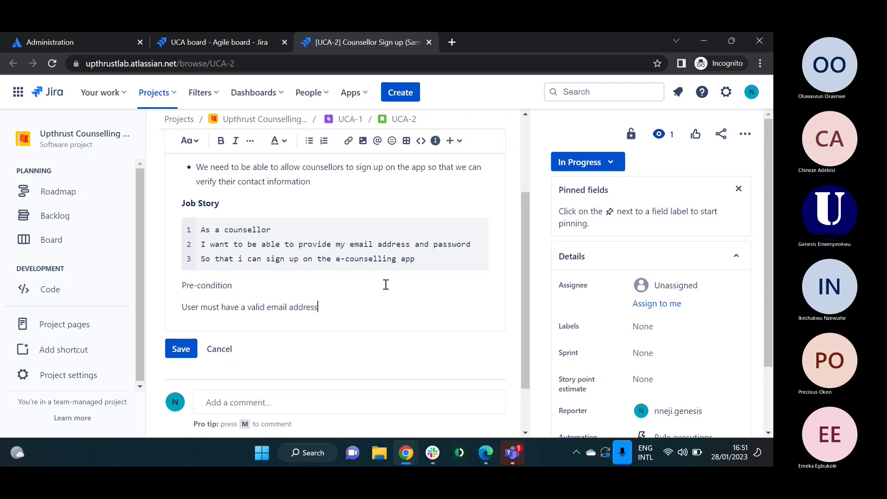
{"action": "key", "text": "Return"}
{"action": "type", "text": "Userf"}
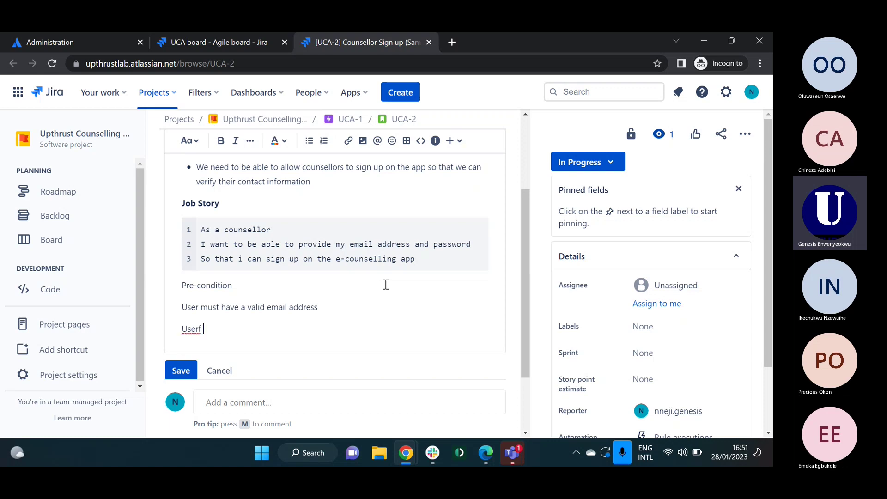
{"action": "key", "text": "BackSpace"}
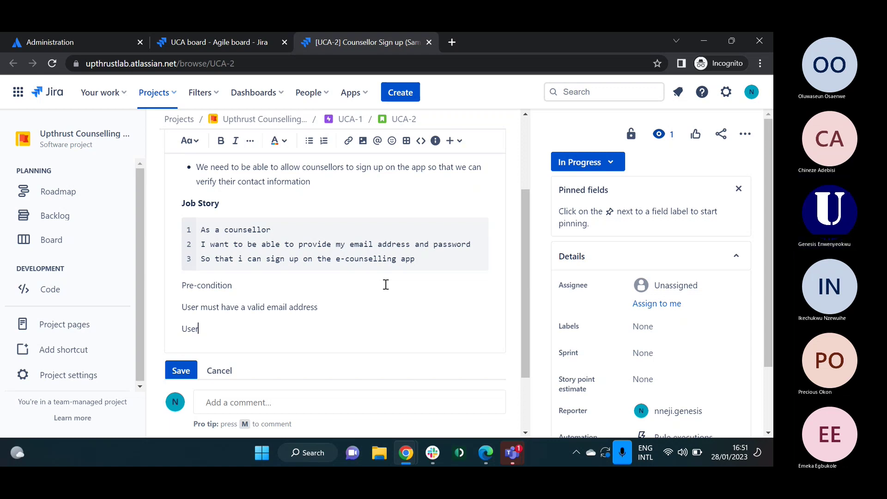
{"action": "type", "text": "is "}
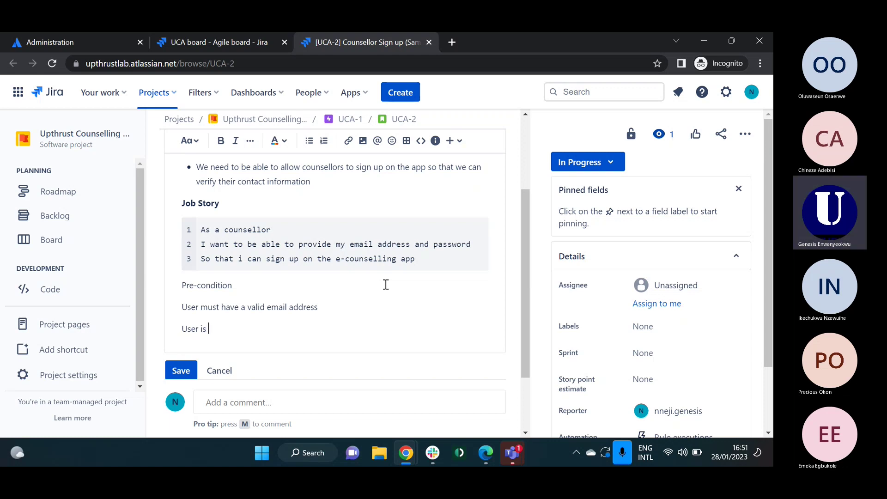
{"action": "type", "text": "on the landing pa"}
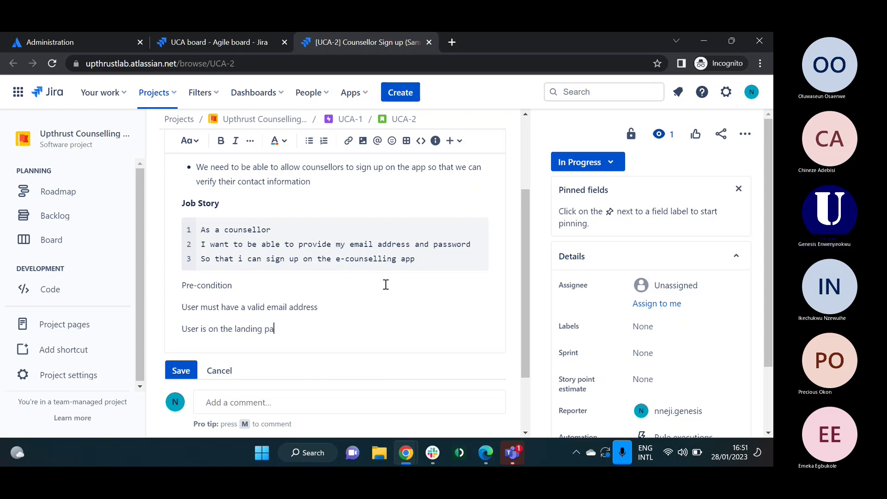
{"action": "type", "text": "ge of the "}
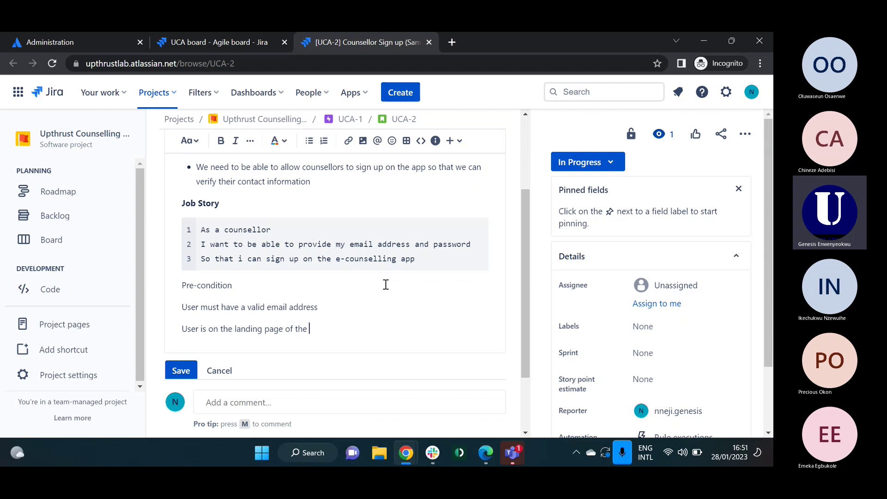
{"action": "type", "text": "e-counselling app"}
Step: Start a 'User Flow' line below the pre-conditions
{"action": "key", "text": "Return"}
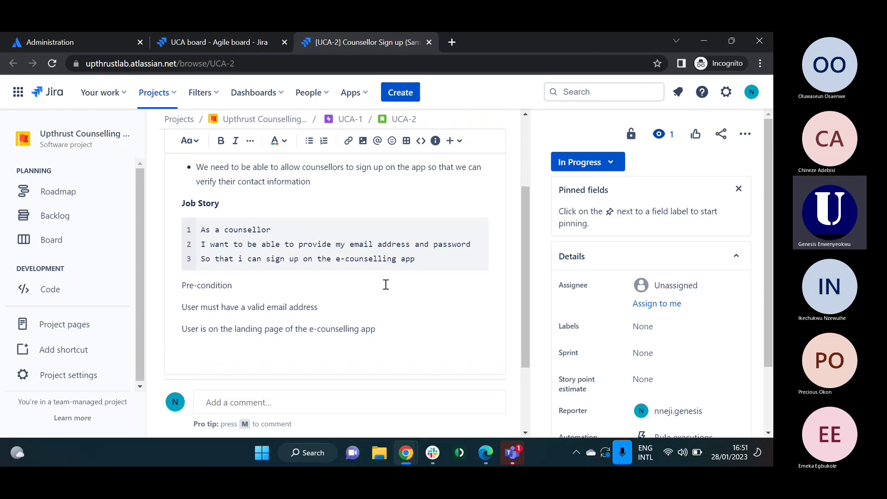
{"action": "type", "text": "User Flow"}
{"action": "scroll", "coordinate": [386, 284], "scroll_direction": "down", "scroll_amount": 1}
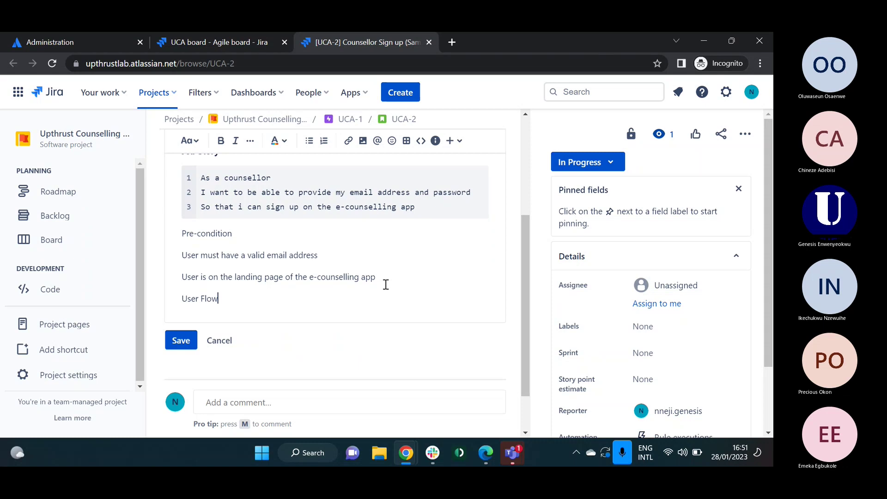
Step: Bullet the two pre-conditions, bold 'Pre-condition', and start a new line under User Flow
{"action": "left_click_drag", "start_coordinate": [376, 277], "coordinate": [185, 260]}
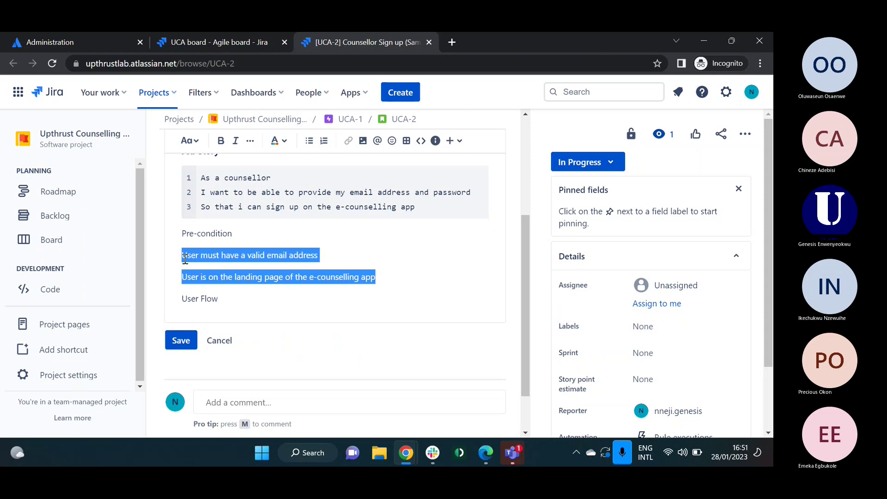
{"action": "left_click", "coordinate": [308, 141]}
{"action": "left_click_drag", "start_coordinate": [233, 234], "coordinate": [183, 237]}
{"action": "key", "text": "ctrl+b"}
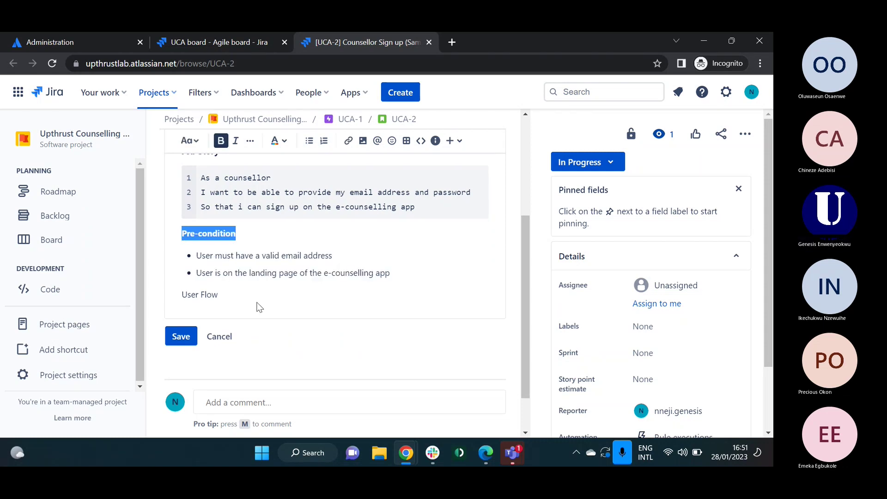
{"action": "left_click", "coordinate": [220, 294]}
{"action": "key", "text": "Return"}
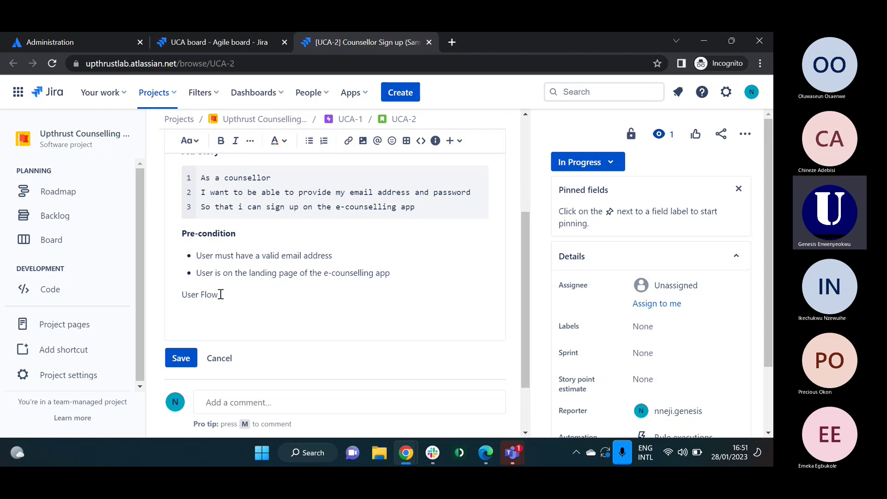
Step: Add flow steps: 'User clicks on the sign-up button', 'User enters email address', 'User enters password'
{"action": "type", "text": "User clicks on the "}
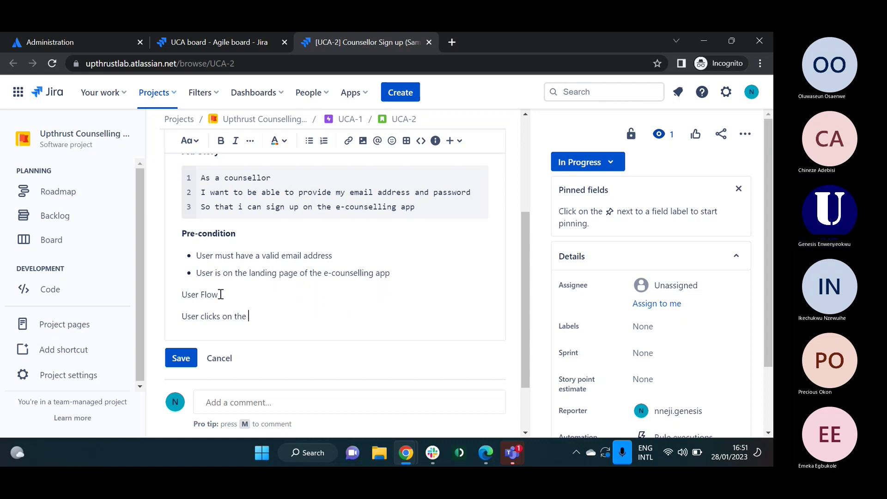
{"action": "type", "text": "sign-"}
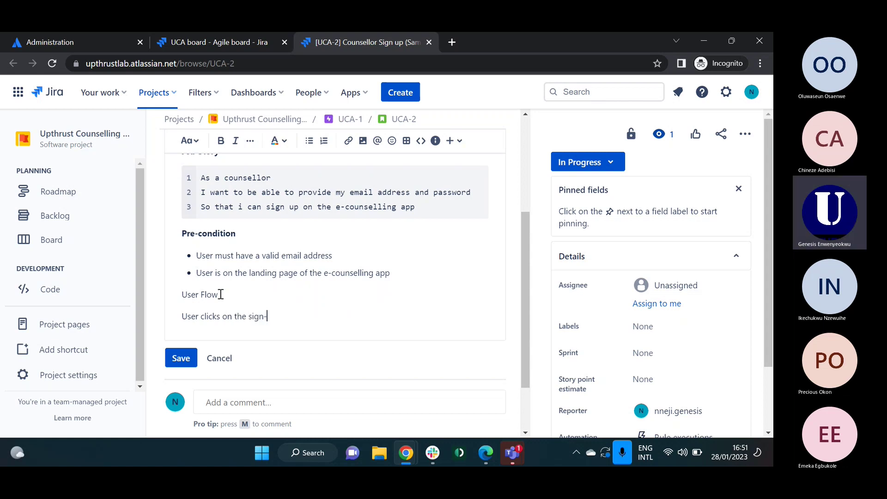
{"action": "type", "text": "up button"}
{"action": "key", "text": "Return"}
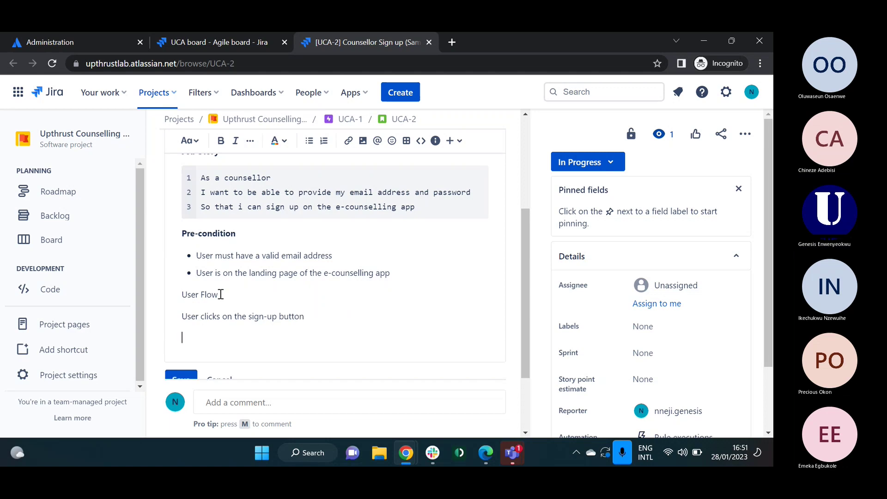
{"action": "type", "text": "User "}
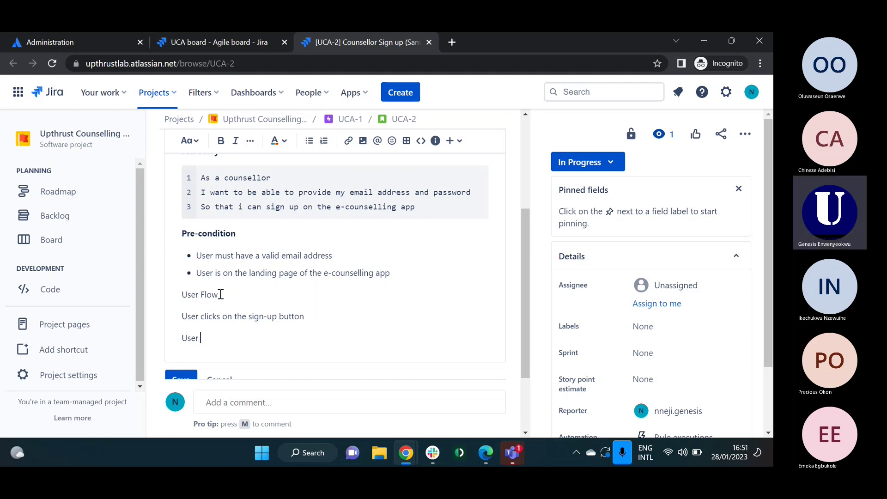
{"action": "type", "text": "enters email address"}
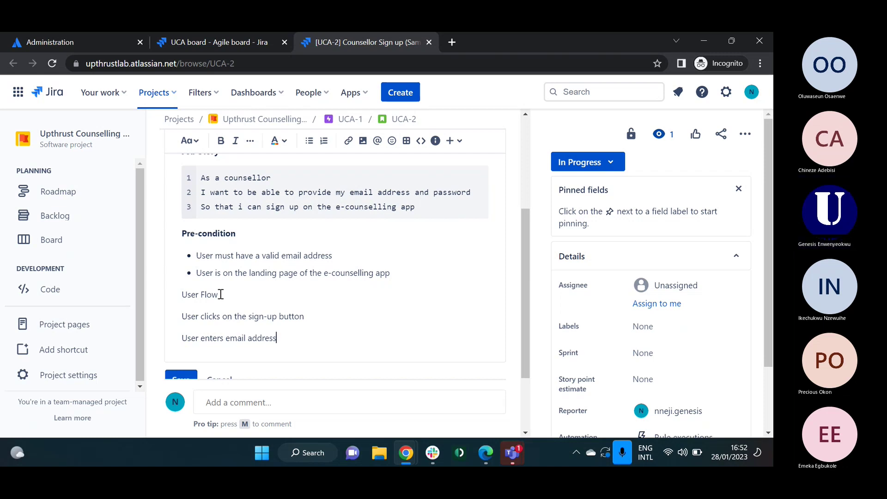
{"action": "key", "text": "Return"}
{"action": "type", "text": "User"}
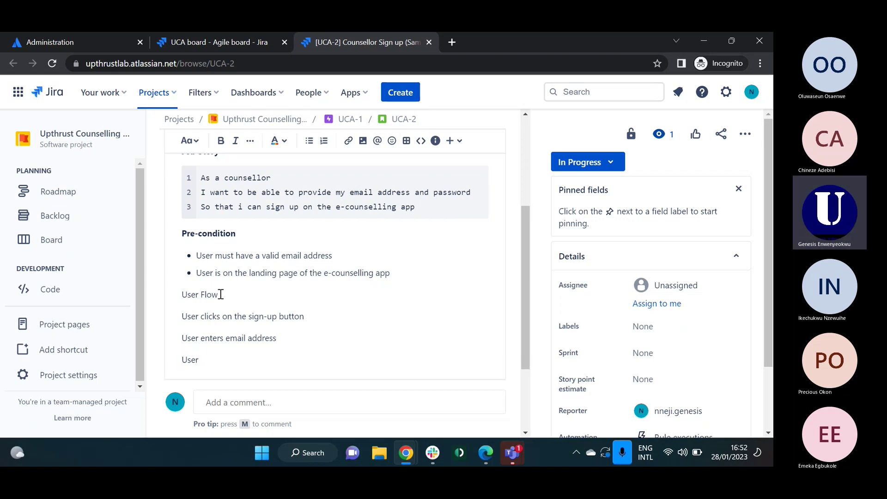
{"action": "type", "text": " enters password"}
{"action": "key", "text": "Return"}
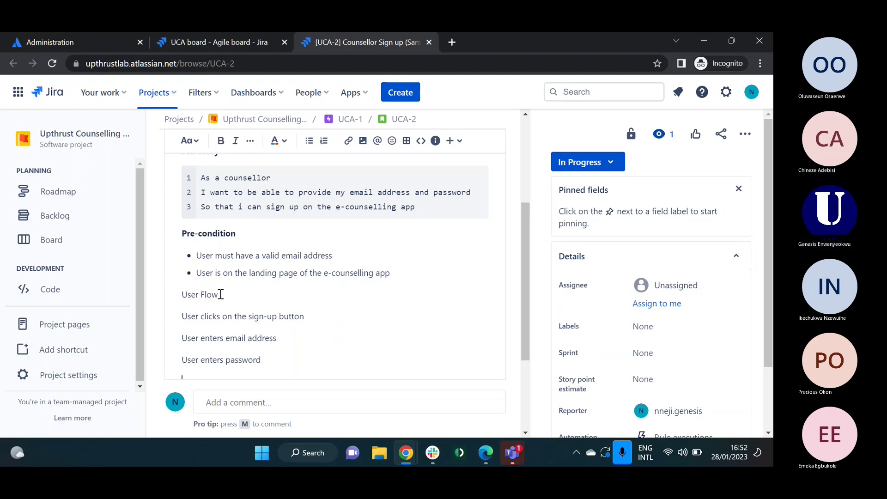
Step: Collapse the project navigation and widen the description editor
{"action": "scroll", "coordinate": [221, 295], "scroll_direction": "down", "scroll_amount": 2}
{"action": "type", "text": "use"}
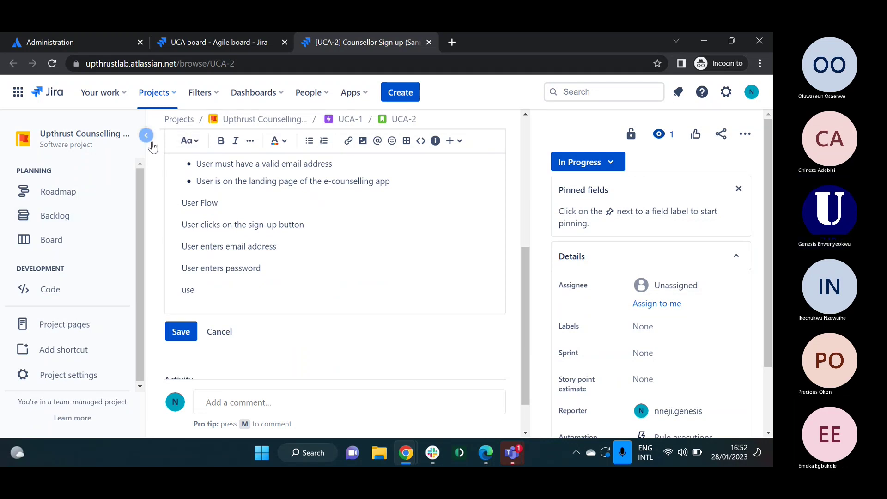
{"action": "left_click", "coordinate": [146, 137]}
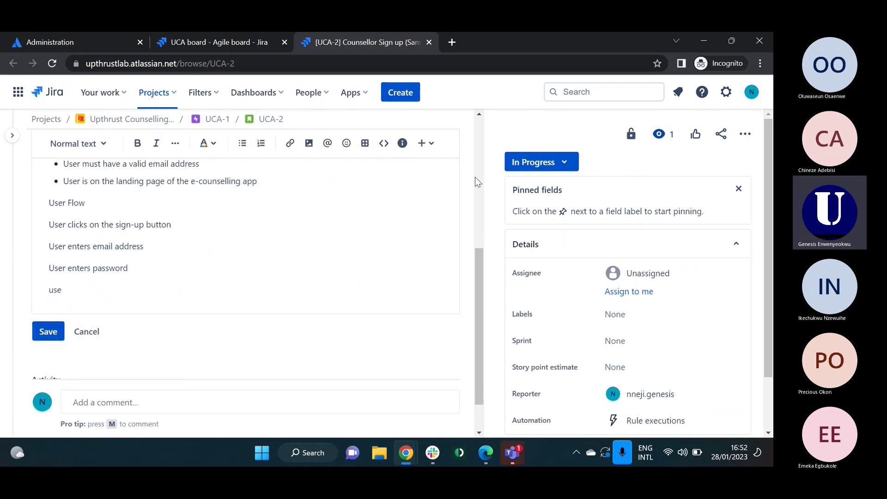
{"action": "left_click_drag", "start_coordinate": [488, 181], "coordinate": [603, 180]}
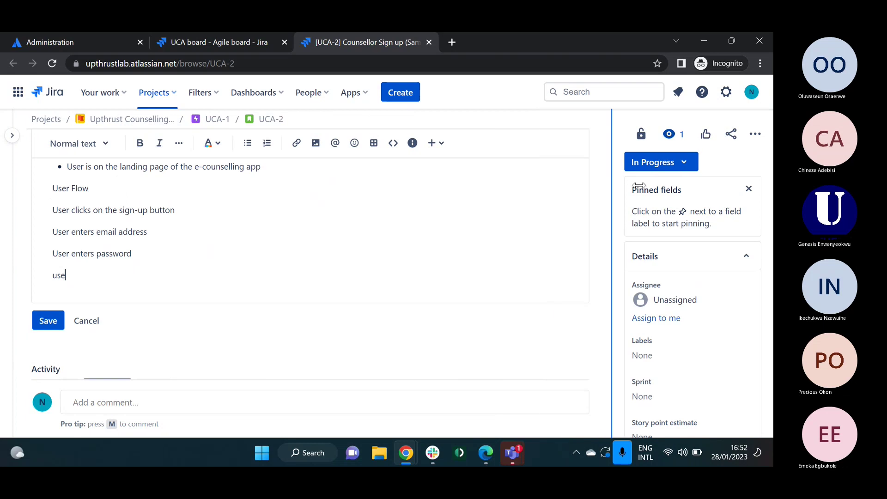
{"action": "scroll", "coordinate": [103, 275], "scroll_direction": "down", "scroll_amount": 1}
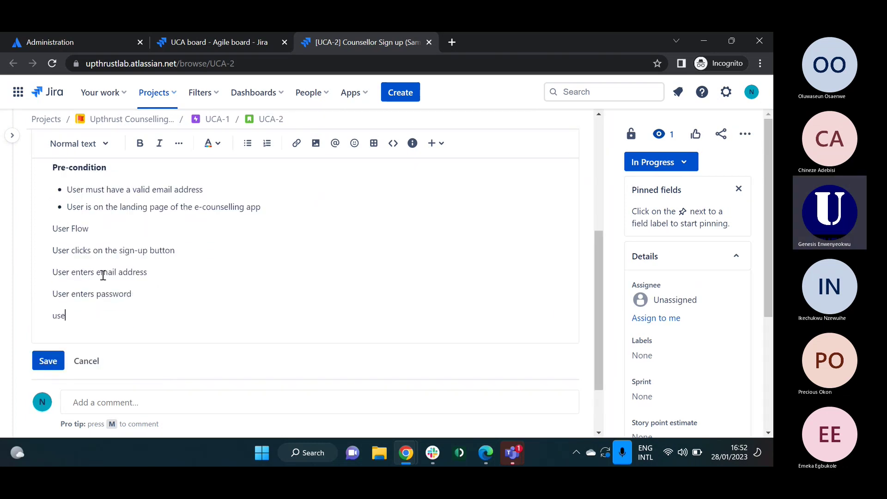
Step: Add steps 'User accepts terms and conditions' and 'User clicks on the Create Account button'
{"action": "key", "text": "BackSpace"}
{"action": "key", "text": "BackSpace"}
{"action": "type", "text": "User"}
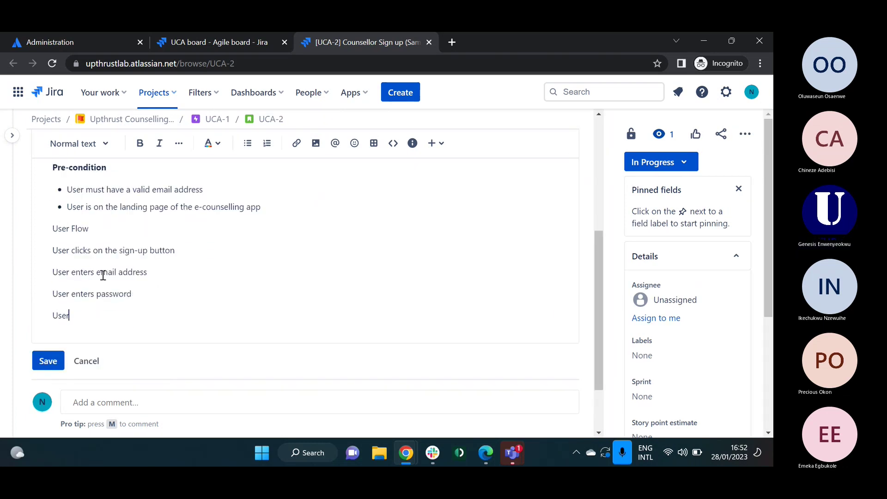
{"action": "type", "text": " accf"}
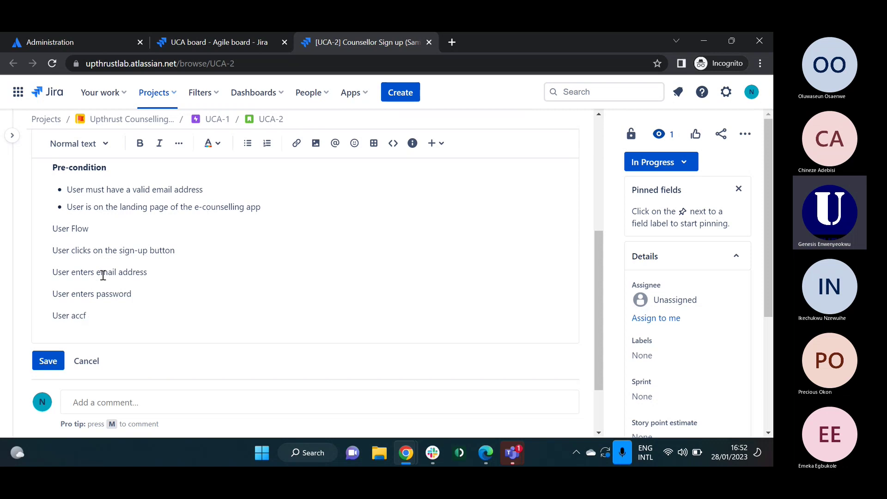
{"action": "key", "text": "BackSpace"}
{"action": "type", "text": "epts terms and conditions"}
{"action": "key", "text": "Return"}
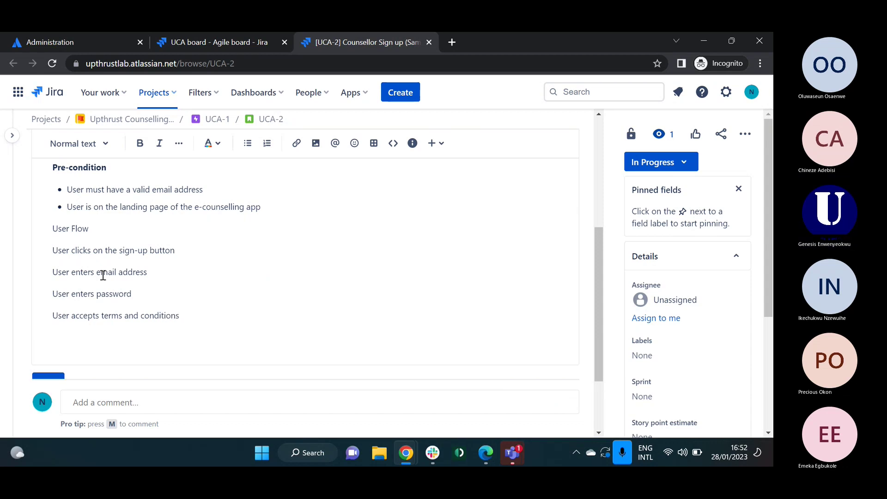
{"action": "type", "text": "User clicks "}
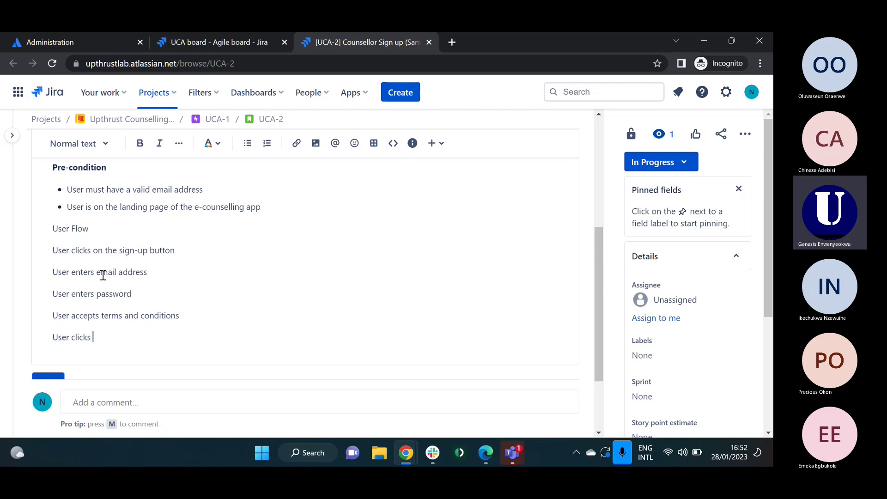
{"action": "type", "text": "on the "}
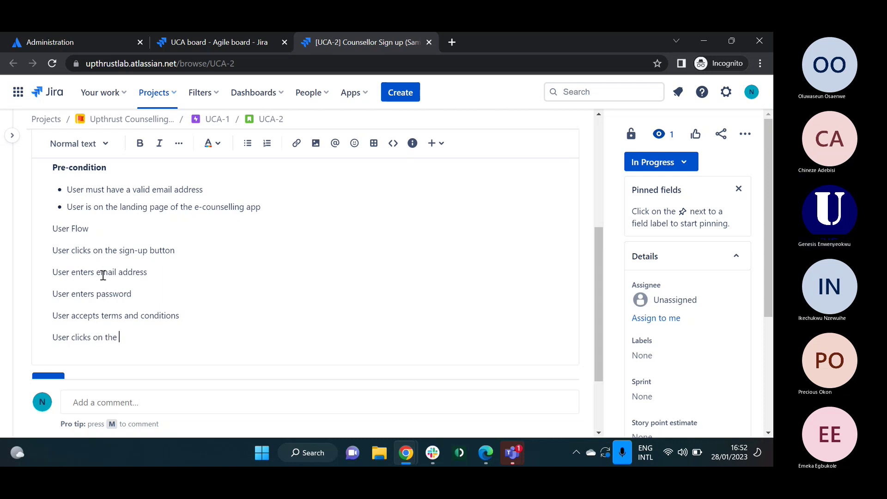
{"action": "type", "text": "Cra"}
{"action": "type", "text": "eate Acxo"}
{"action": "type", "text": "u"}
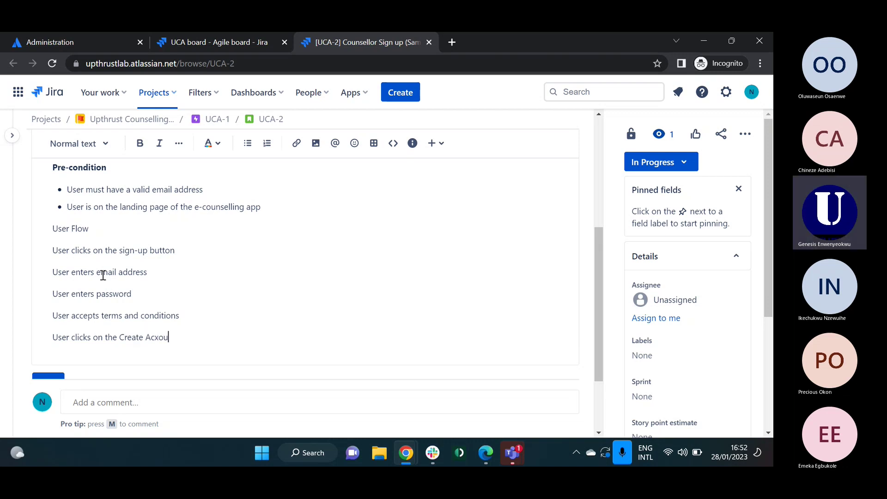
{"action": "key", "text": "BackSpace"}
{"action": "type", "text": "coun"}
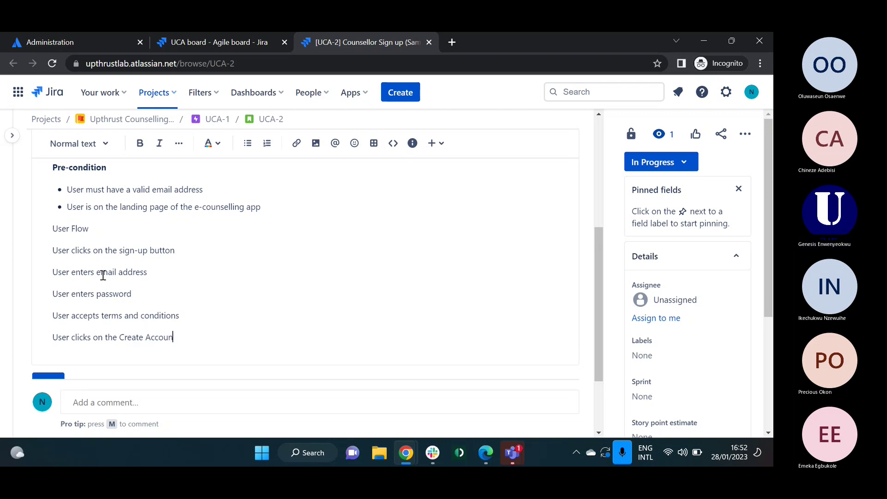
{"action": "type", "text": "t button"}
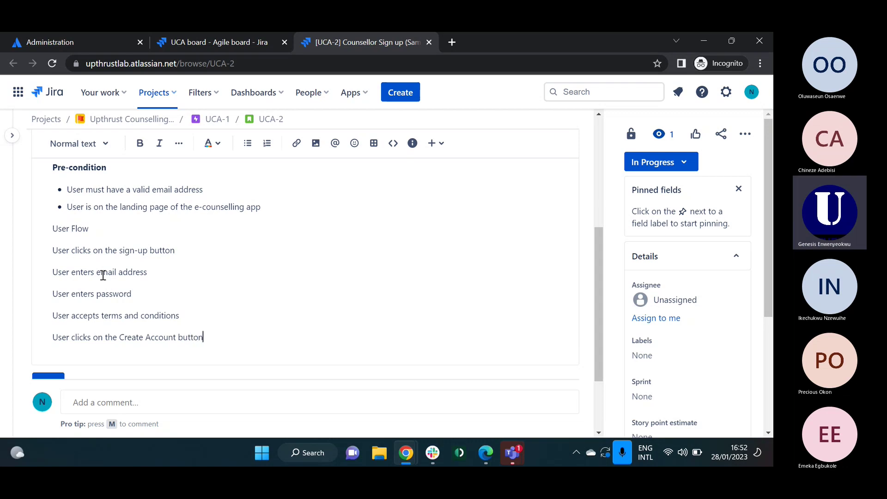
{"action": "key", "text": "Return"}
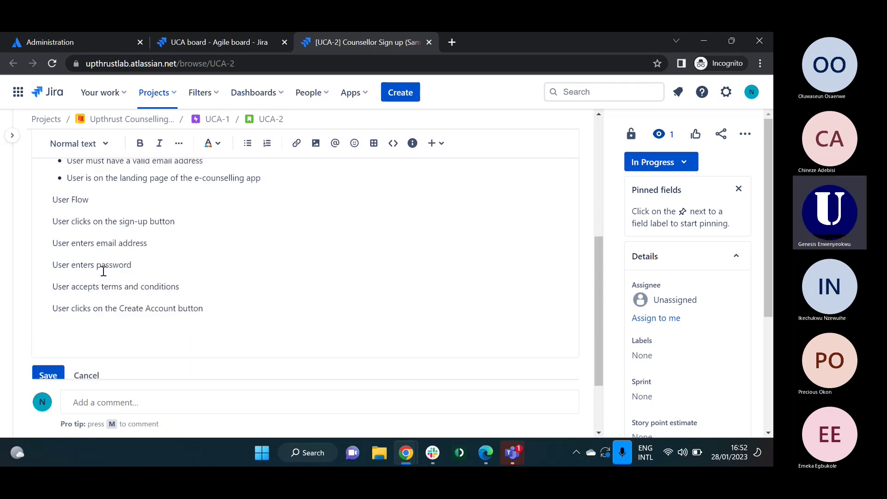
Step: Bold the User Flow heading, bullet its five steps, and bold 'Create Account' in the last one
{"action": "left_click_drag", "start_coordinate": [98, 200], "coordinate": [50, 200]}
{"action": "key", "text": "ctrl+b"}
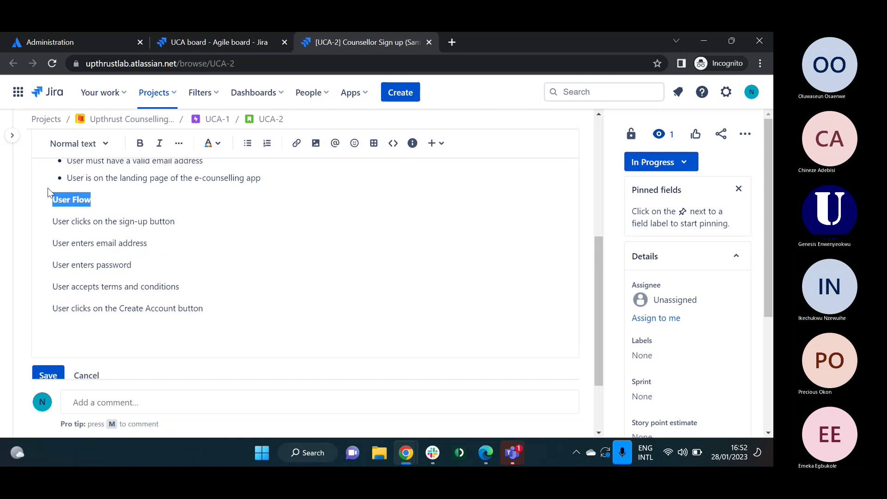
{"action": "left_click_drag", "start_coordinate": [217, 308], "coordinate": [52, 226]}
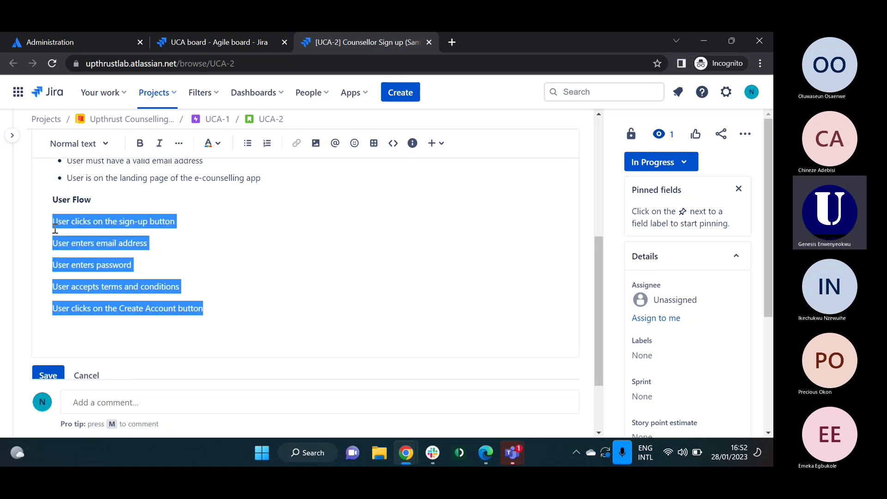
{"action": "left_click", "coordinate": [248, 143]}
{"action": "left_click", "coordinate": [185, 291]}
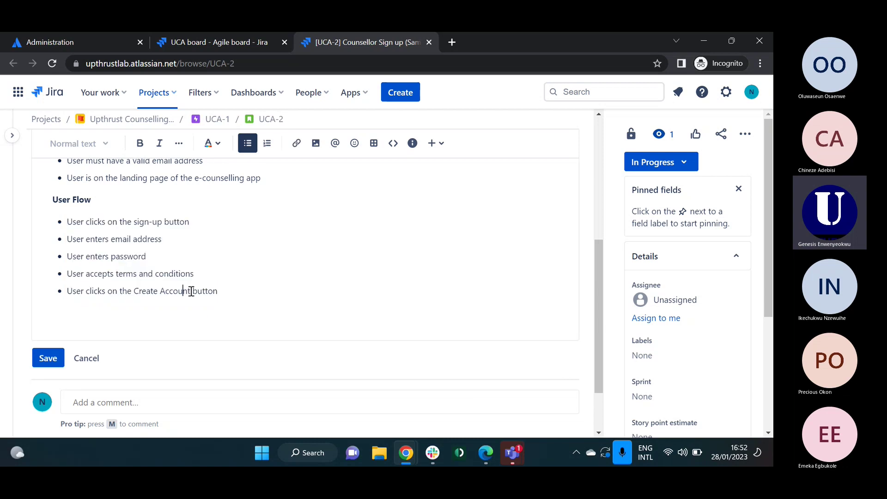
{"action": "left_click_drag", "start_coordinate": [190, 291], "coordinate": [137, 294]}
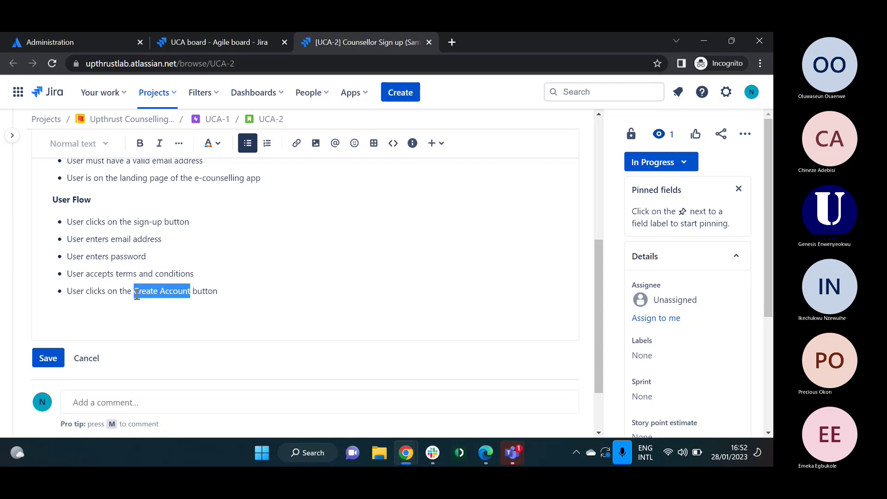
{"action": "key", "text": "ctrl+b"}
{"action": "left_click", "coordinate": [188, 313]}
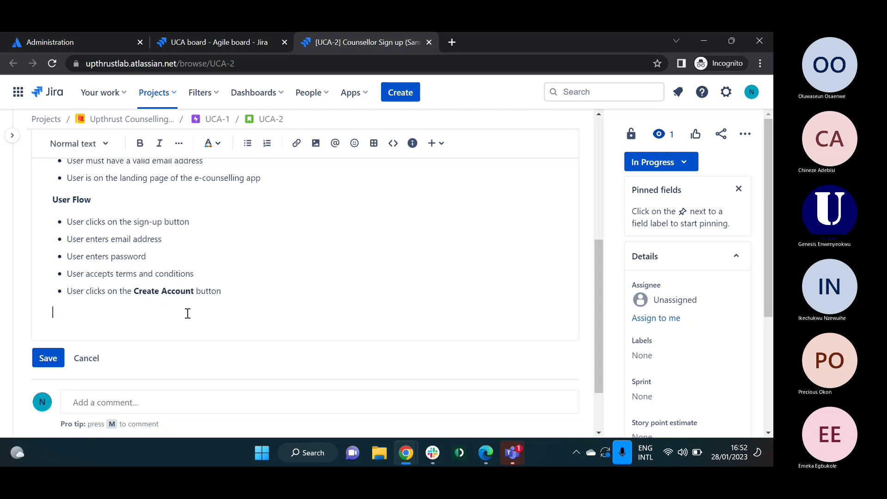
{"action": "scroll", "coordinate": [187, 313], "scroll_direction": "up", "scroll_amount": 5}
{"action": "scroll", "coordinate": [188, 313], "scroll_direction": "down", "scroll_amount": 2}
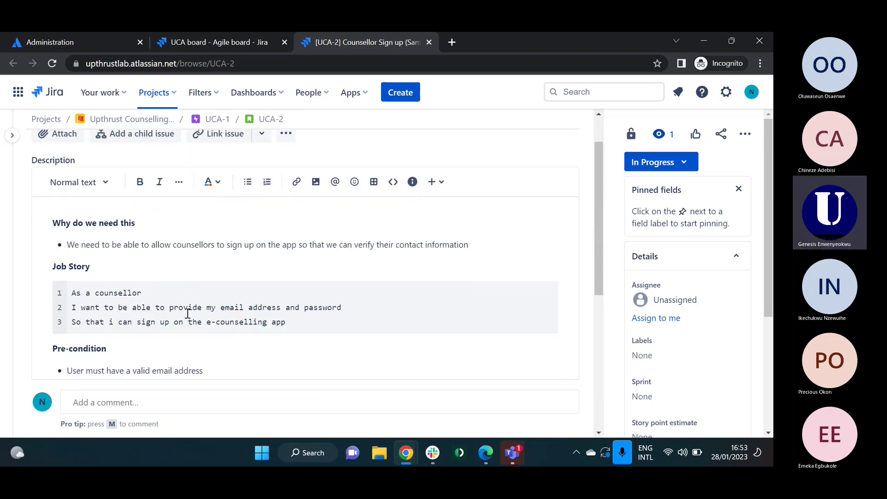
{"action": "scroll", "coordinate": [187, 314], "scroll_direction": "down", "scroll_amount": 3}
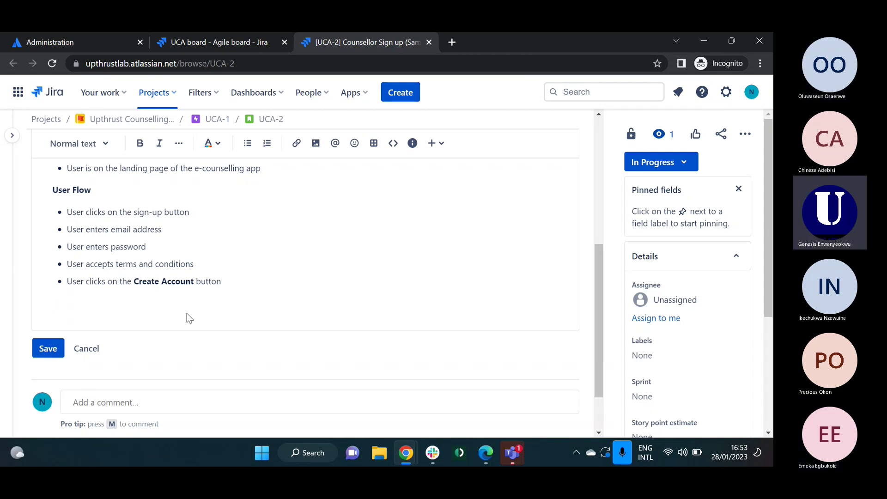
Step: Type a 'Post-condition' heading followed by the line 'User verifies email address'
{"action": "type", "text": "P"}
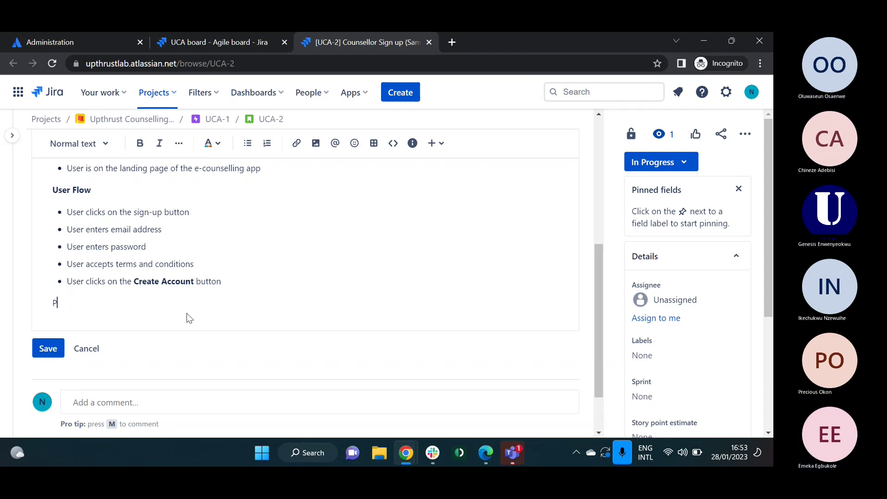
{"action": "type", "text": "ost-condition"}
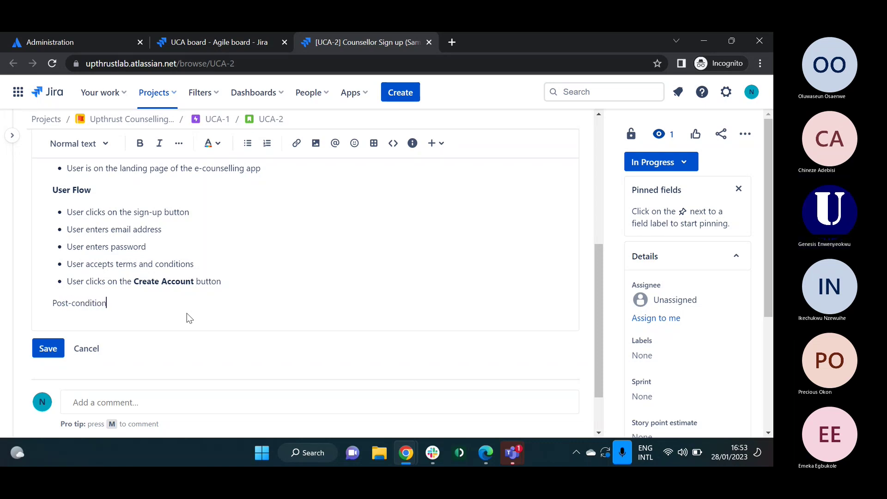
{"action": "key", "text": "Return"}
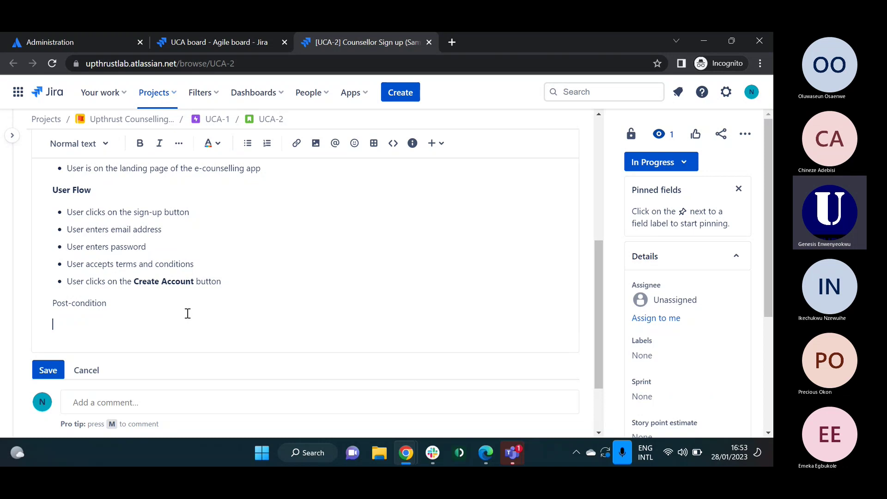
{"action": "type", "text": "Verify"}
{"action": "key", "text": "BackSpace"}
{"action": "key", "text": "BackSpace"}
{"action": "key", "text": "BackSpace"}
{"action": "key", "text": "BackSpace"}
{"action": "key", "text": "BackSpace"}
{"action": "key", "text": "BackSpace"}
{"action": "key", "text": "BackSpace"}
{"action": "type", "text": "Use"}
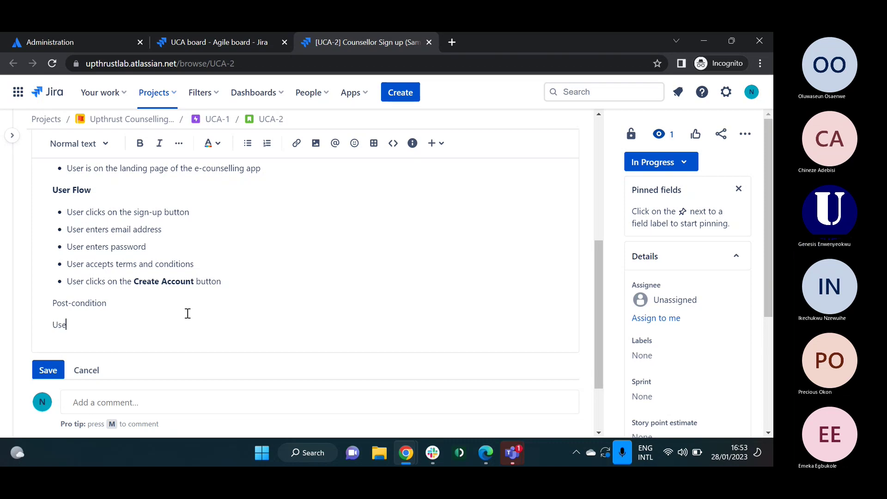
{"action": "type", "text": "r verifies em"}
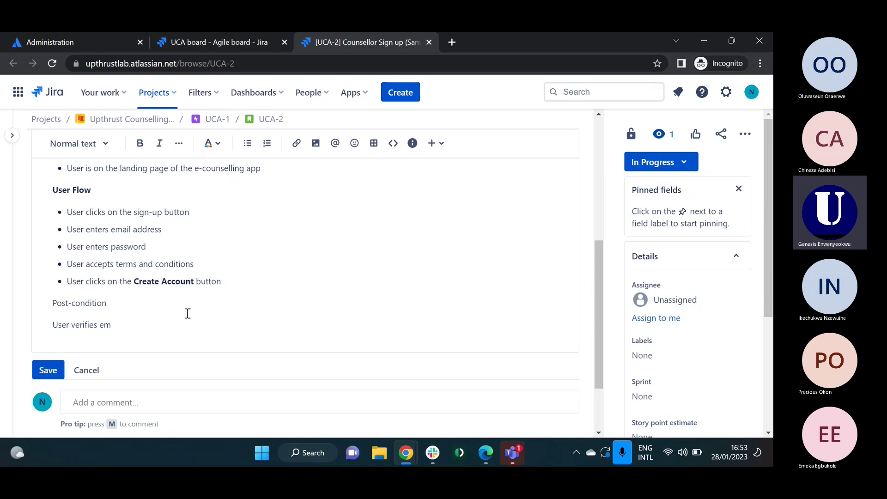
{"action": "type", "text": "iail address"}
{"action": "key", "text": "Return"}
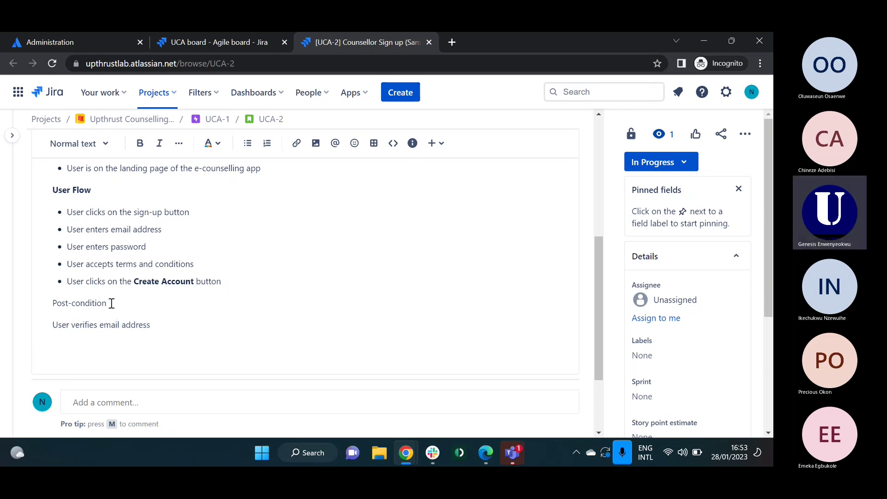
Step: Bold the Post-condition heading and make its line a bullet
{"action": "left_click_drag", "start_coordinate": [112, 303], "coordinate": [52, 304]}
{"action": "key", "text": "ctrl+b"}
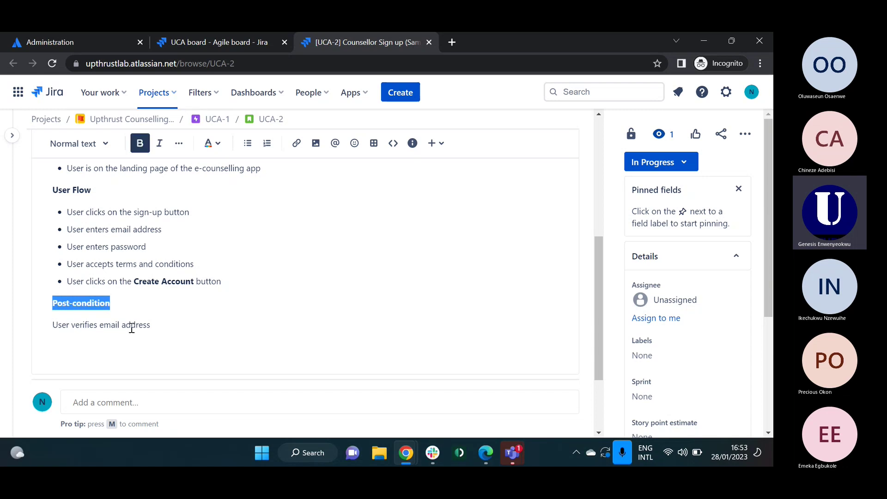
{"action": "left_click", "coordinate": [158, 328]}
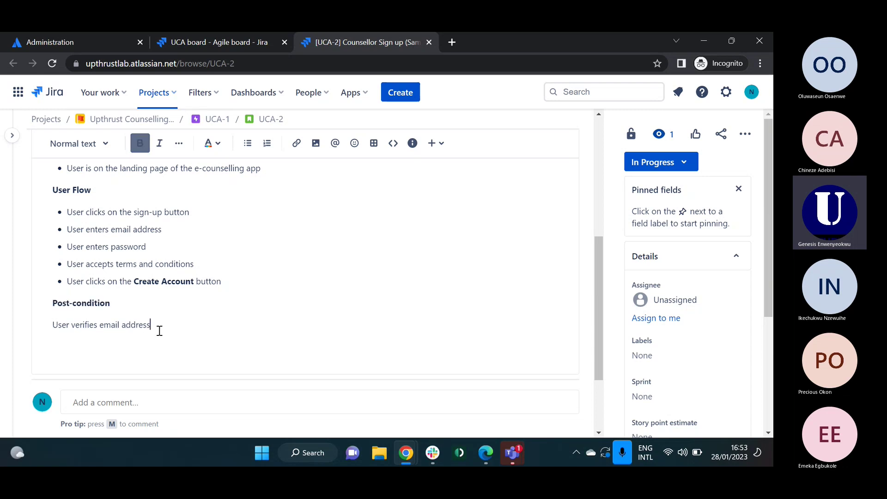
{"action": "left_click", "coordinate": [247, 144]}
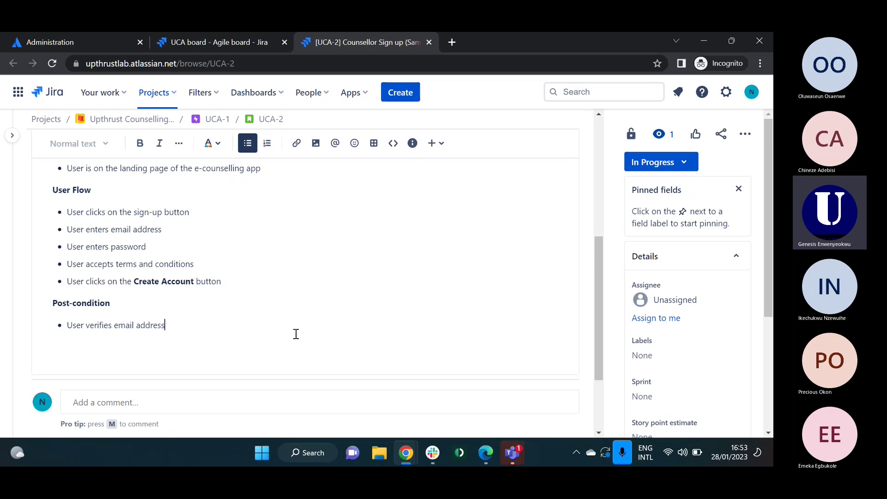
{"action": "left_click", "coordinate": [148, 308]}
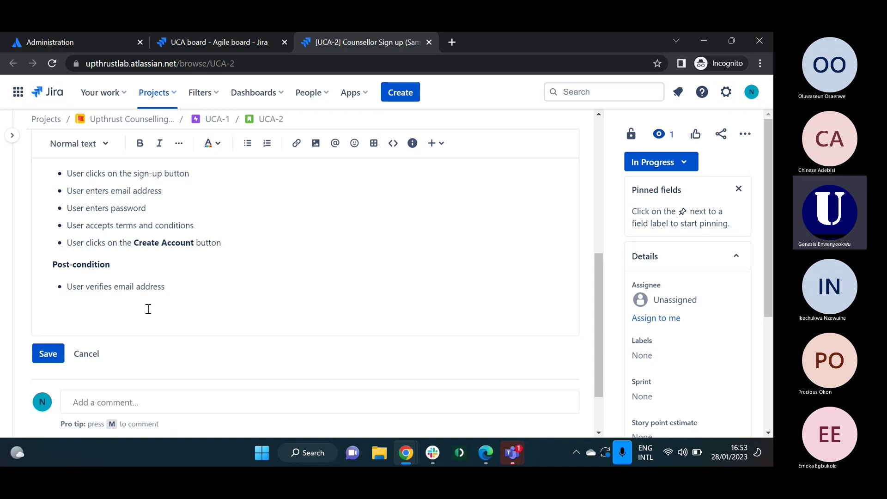
Step: Type 'Acceptance Criteria' below the Post-condition bullet and bold it
{"action": "type", "text": "Acceptance"}
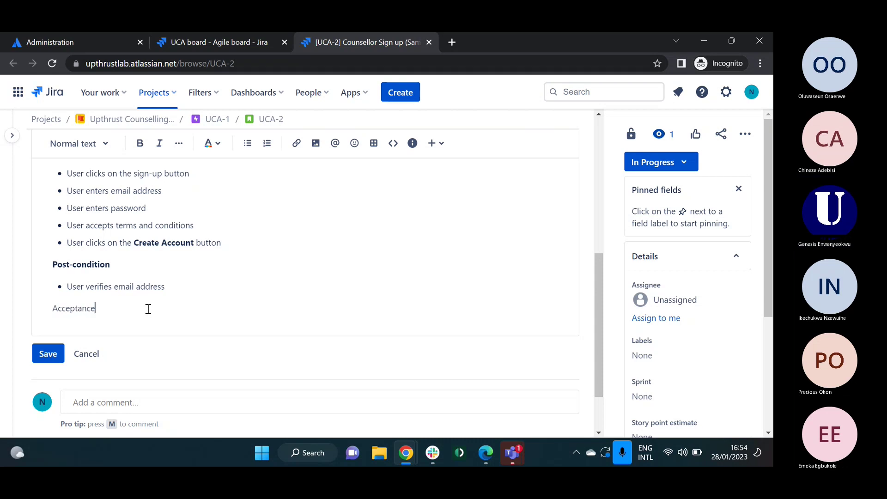
{"action": "type", "text": " Criteria"}
{"action": "key", "text": "Return"}
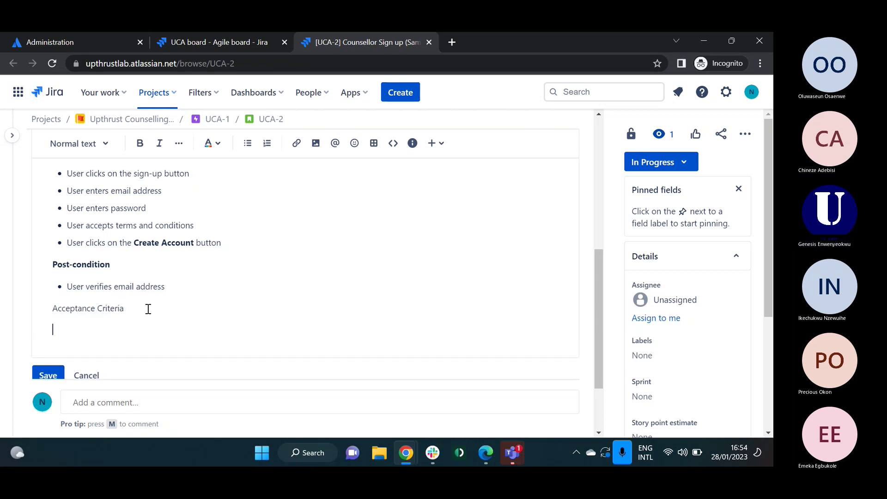
{"action": "left_click_drag", "start_coordinate": [137, 311], "coordinate": [54, 311]}
{"action": "key", "text": "ctrl+b"}
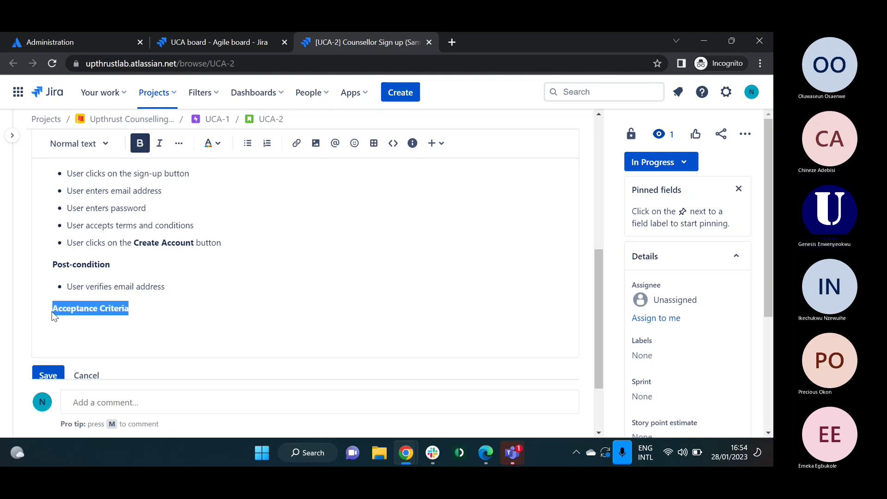
{"action": "left_click", "coordinate": [90, 331]}
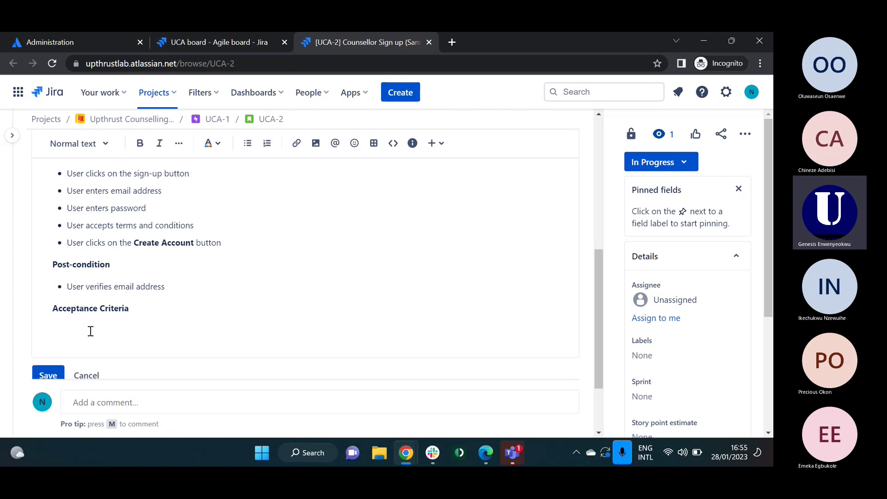
Step: Type the criterion: GIVEN sign-up page, WHEN email and password, AND accept terms, AND click Create Account, THEN account created
{"action": "type", "text": "GIVEN that i am on the sign"}
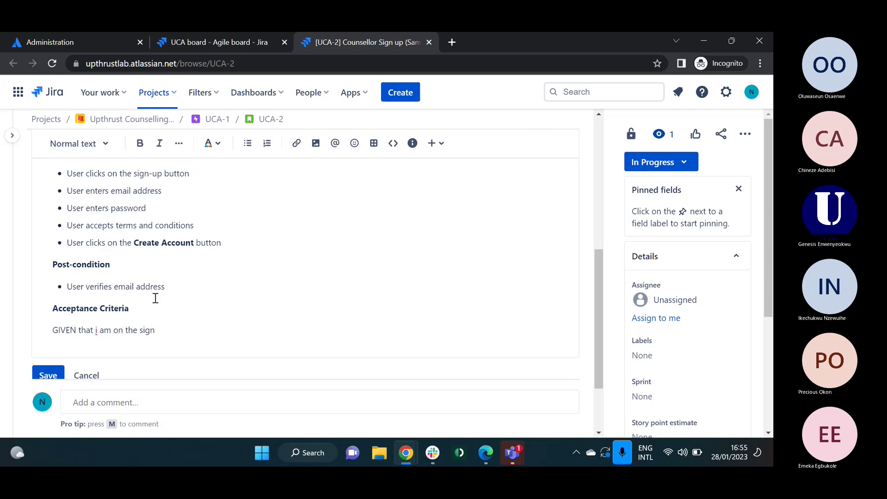
{"action": "type", "text": "-up pa"}
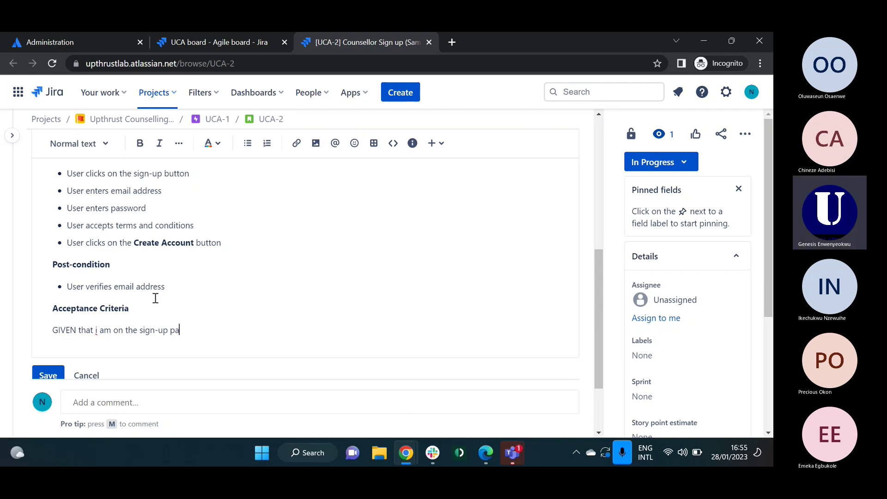
{"action": "type", "text": "ge, WHEN i enter my e"}
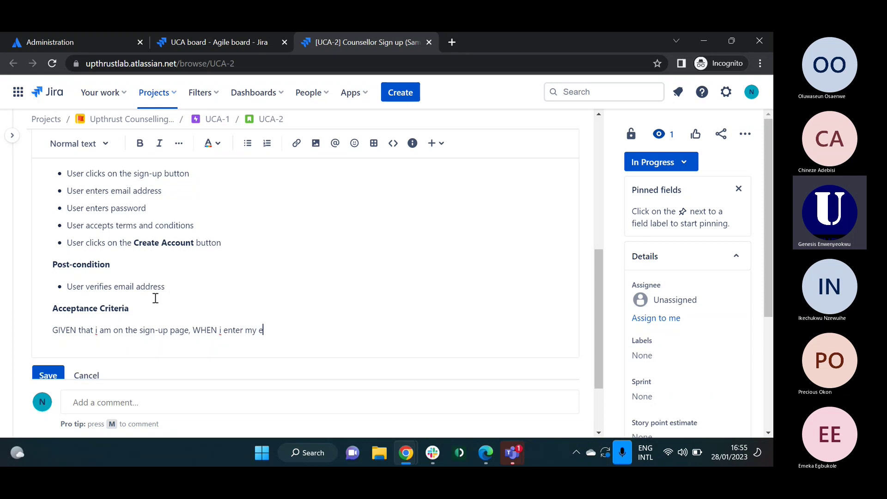
{"action": "type", "text": "mail addr"}
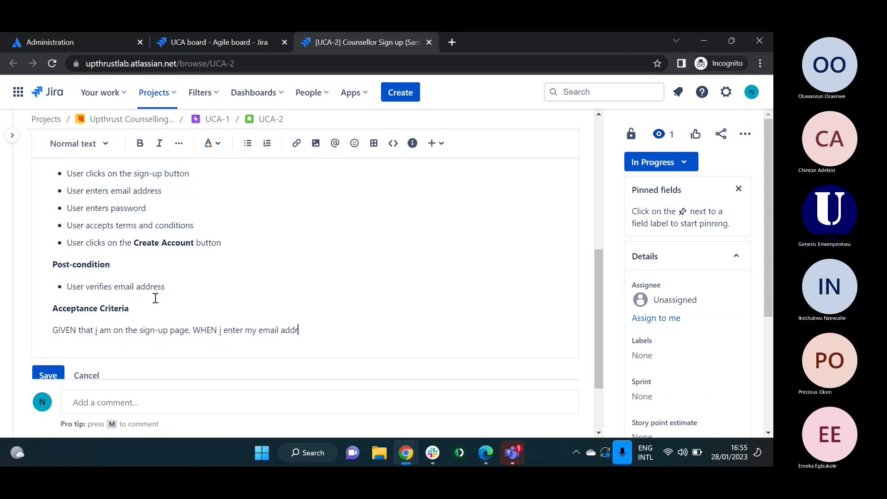
{"action": "type", "text": "ess, your"}
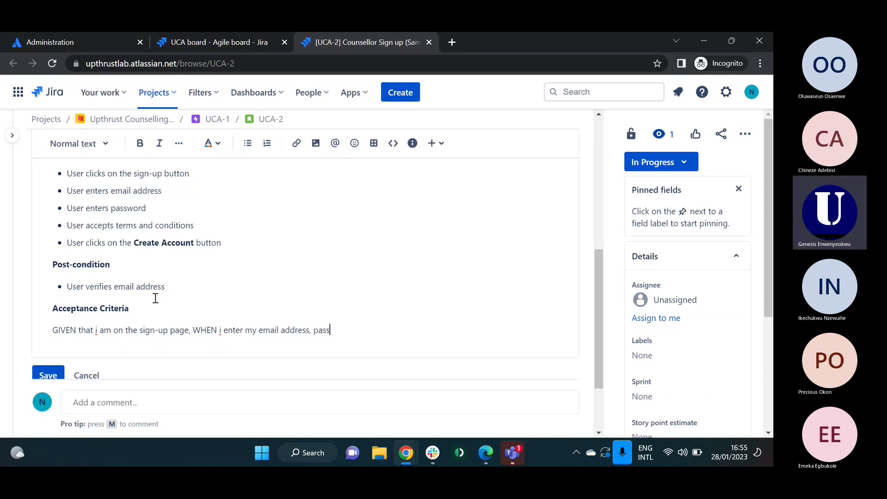
{"action": "key", "text": "BackSpace"}
{"action": "key", "text": "BackSpace"}
{"action": "key", "text": "BackSpace"}
{"action": "key", "text": "BackSpace"}
{"action": "type", "text": "and password, AND accept thge t"}
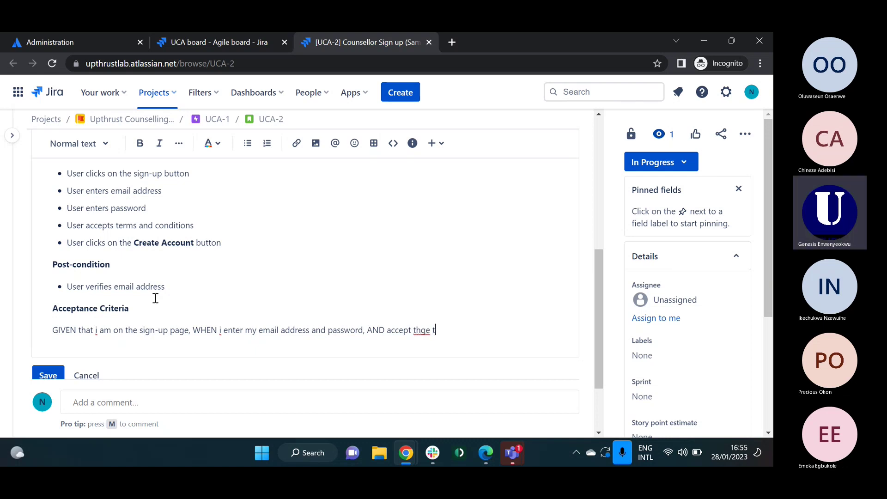
{"action": "key", "text": "BackSpace"}
{"action": "key", "text": "BackSpace"}
{"action": "key", "text": "BackSpace"}
{"action": "key", "text": "BackSpace"}
{"action": "type", "text": "e"}
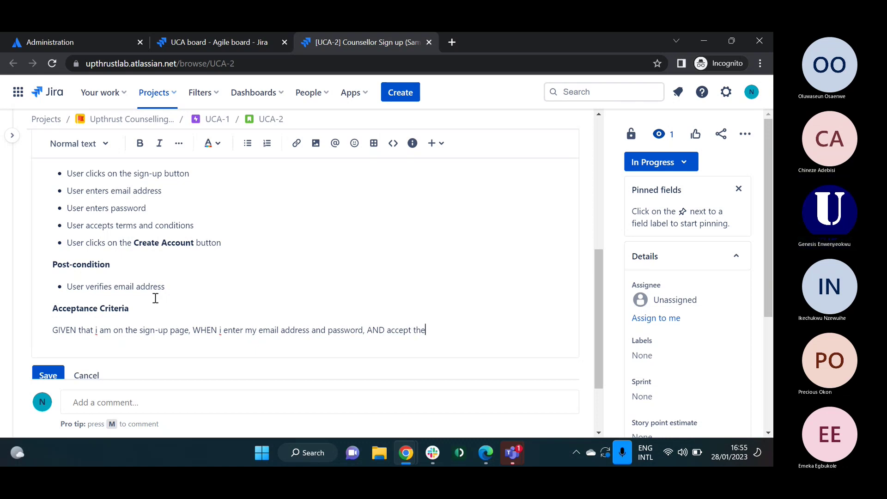
{"action": "type", "text": " terms an"}
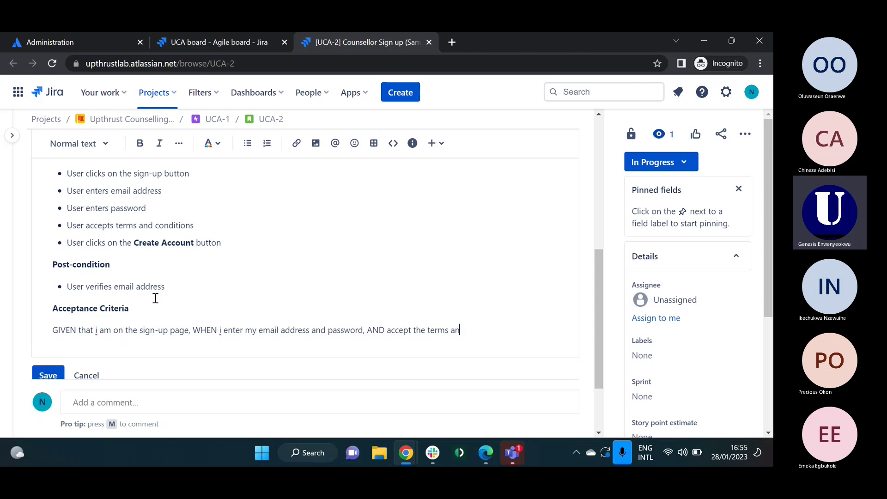
{"action": "type", "text": "d conditions"}
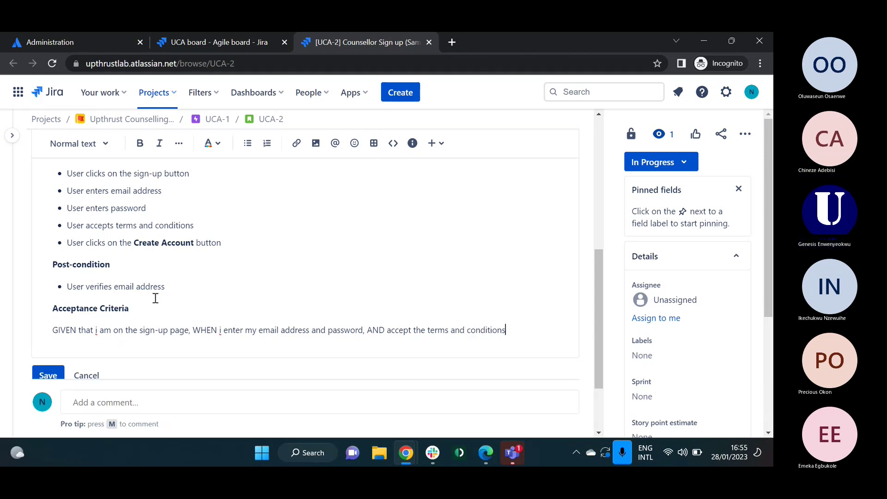
{"action": "type", "text": ", AND"}
{"action": "type", "text": " clicks on t"}
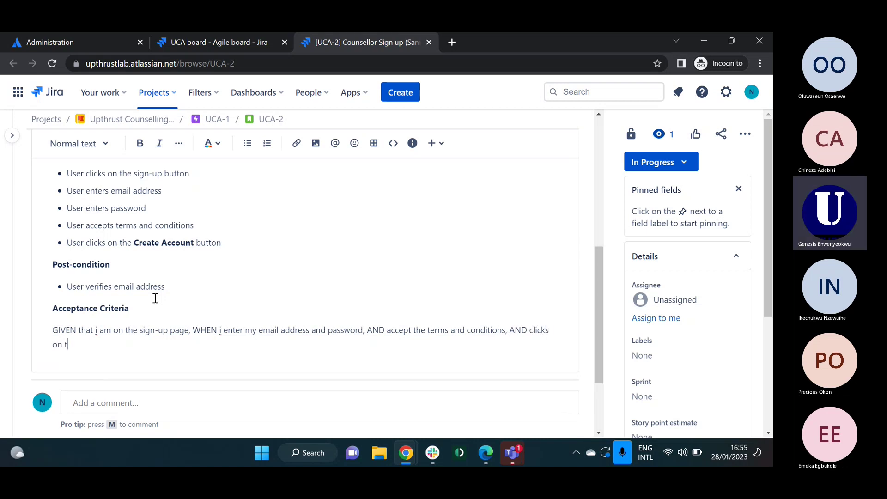
{"action": "type", "text": "he Cre"}
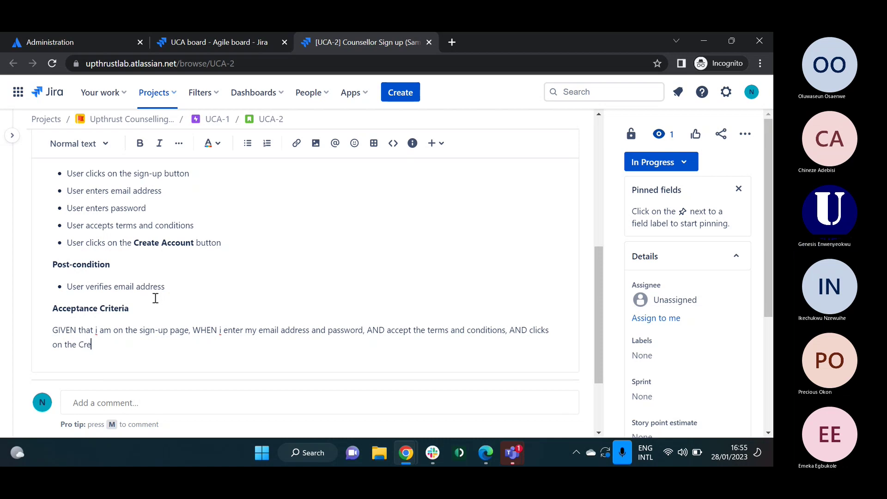
{"action": "type", "text": "ate Account b"}
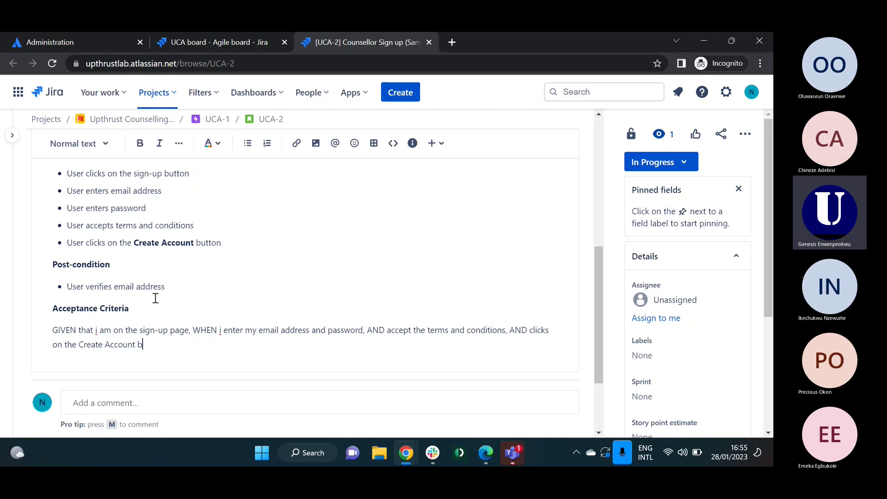
{"action": "type", "text": "utton"}
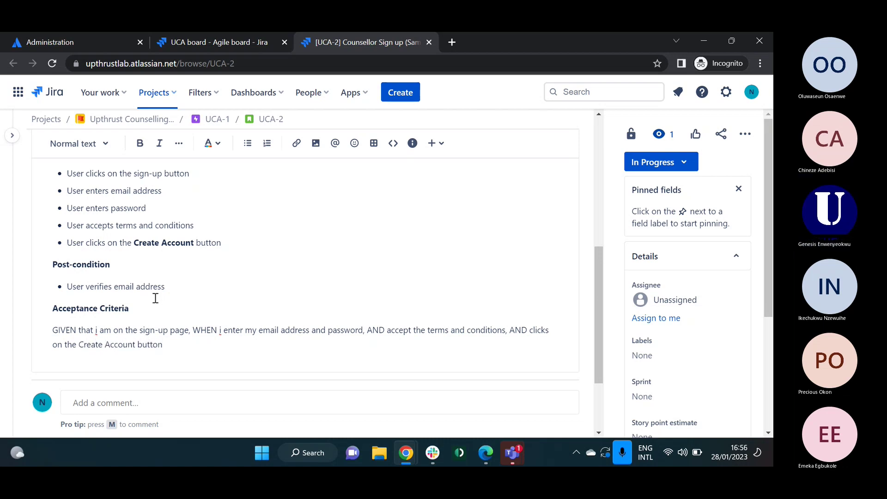
{"action": "type", "text": ", THEN m"}
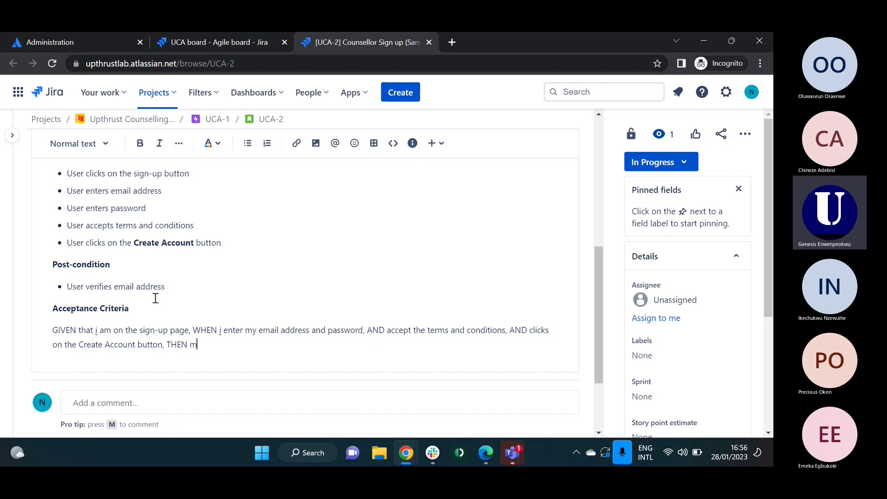
{"action": "type", "text": "y "}
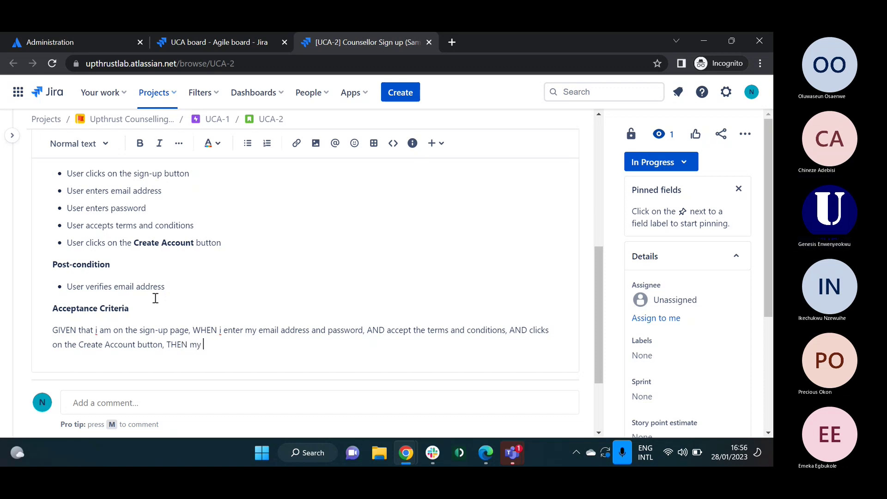
{"action": "type", "text": "account "}
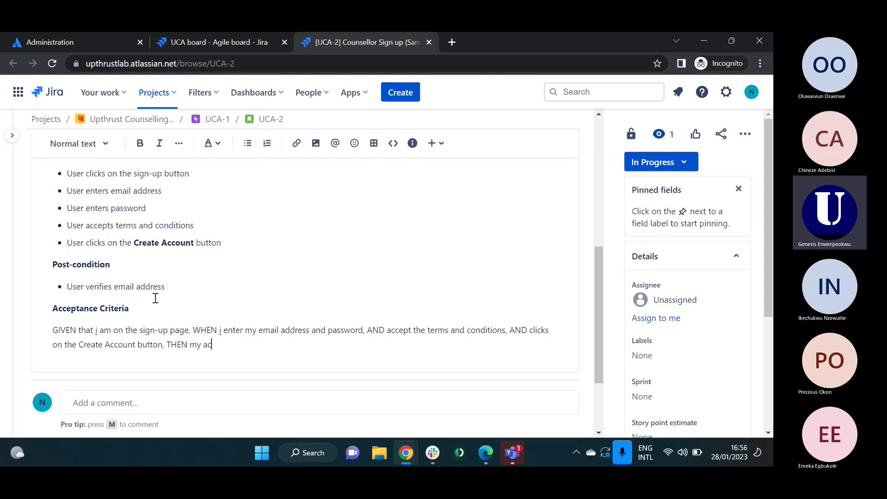
{"action": "type", "text": "should be created."}
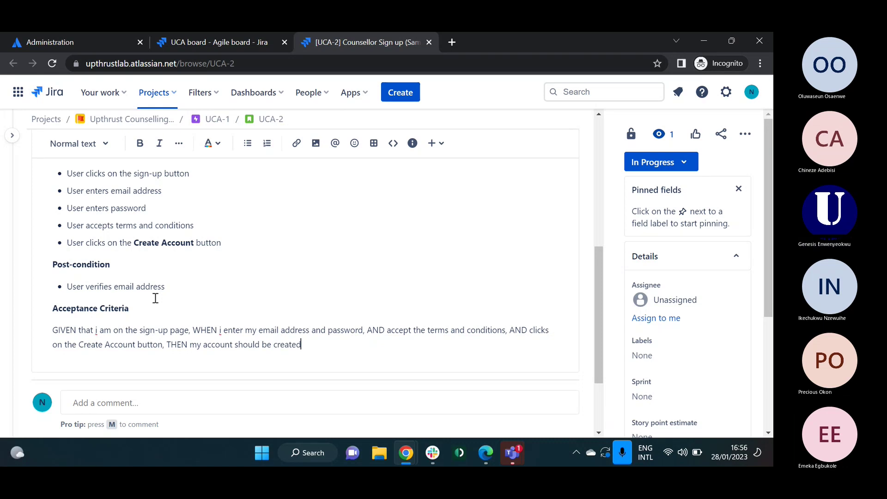
Step: Bold the keywords GIVEN, WHEN, both ANDs and THEN in the acceptance criterion
{"action": "double_click", "coordinate": [68, 330]}
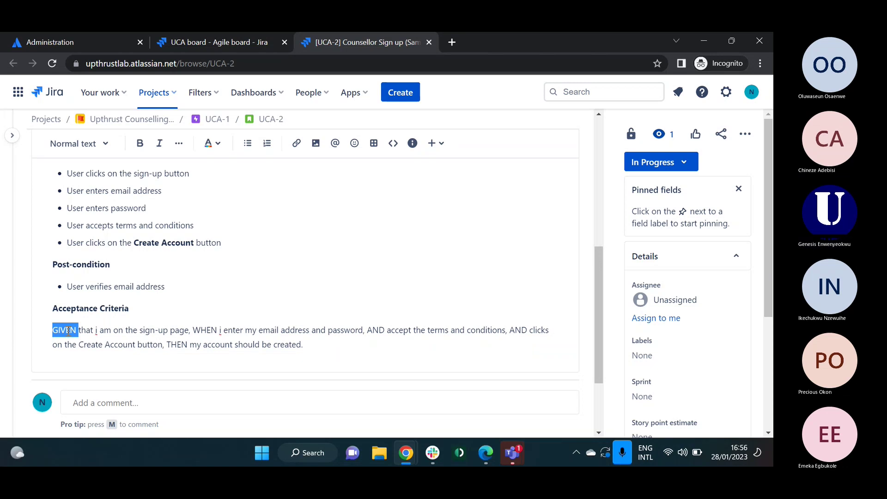
{"action": "key", "text": "ctrl+b"}
{"action": "left_click", "coordinate": [205, 328]}
{"action": "double_click", "coordinate": [205, 328]}
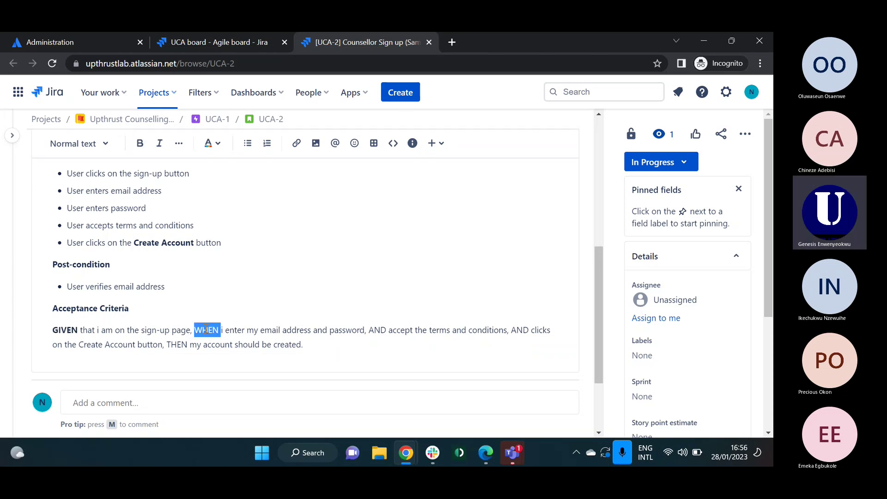
{"action": "key", "text": "ctrl+b"}
{"action": "double_click", "coordinate": [379, 330]}
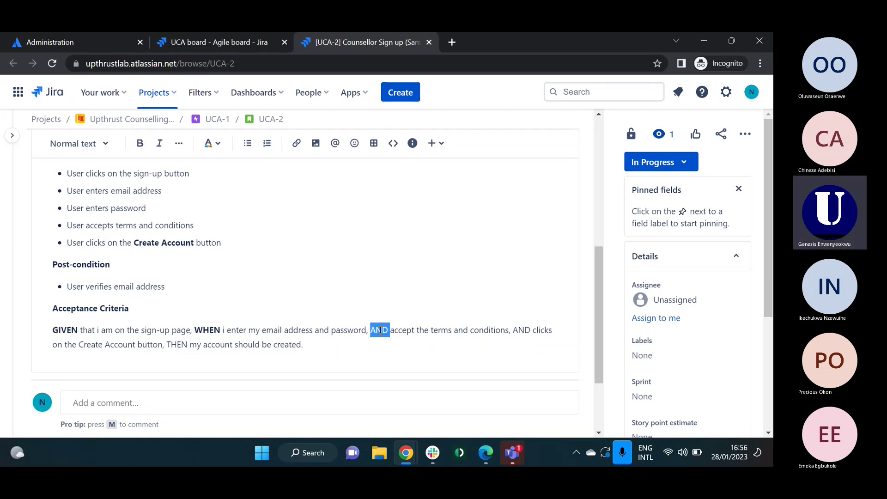
{"action": "key", "text": "ctrl+b"}
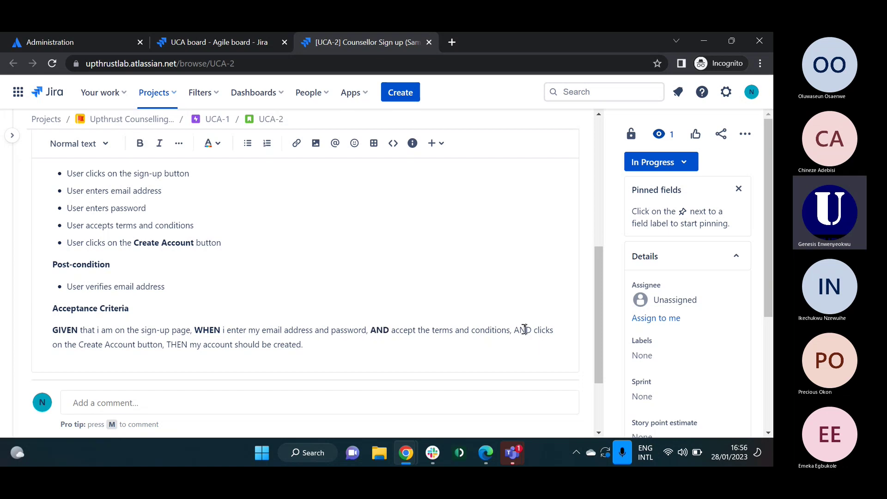
{"action": "double_click", "coordinate": [524, 329]}
{"action": "key", "text": "ctrl+b"}
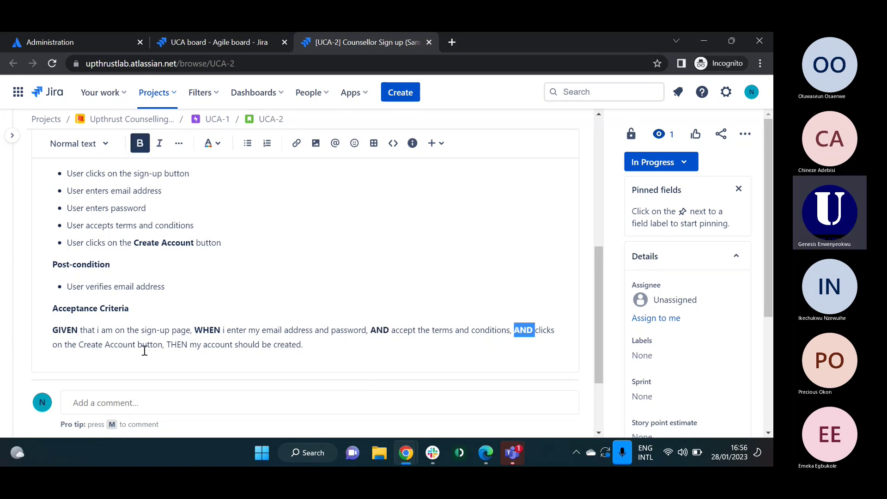
{"action": "double_click", "coordinate": [174, 345]}
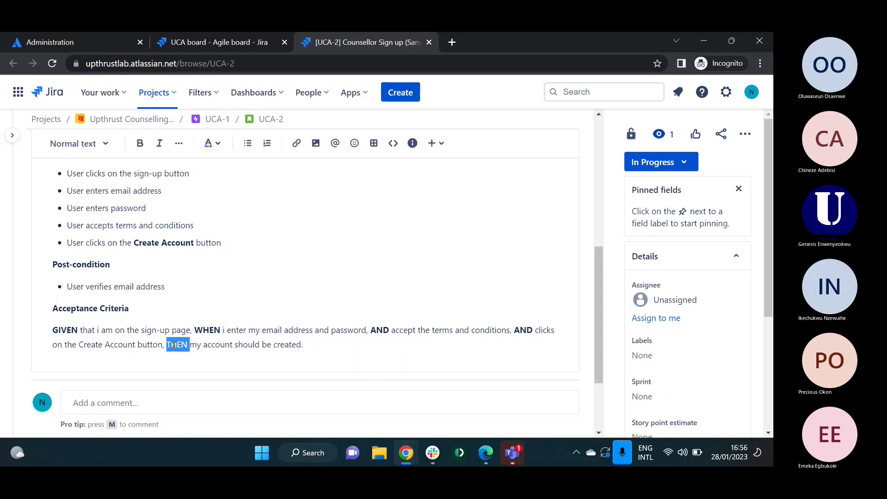
{"action": "key", "text": "ctrl+b"}
Step: Bold the words 'Create Account' and place the cursor back at the end of the criterion
{"action": "left_click_drag", "start_coordinate": [137, 344], "coordinate": [79, 347]}
{"action": "key", "text": "ctrl+b"}
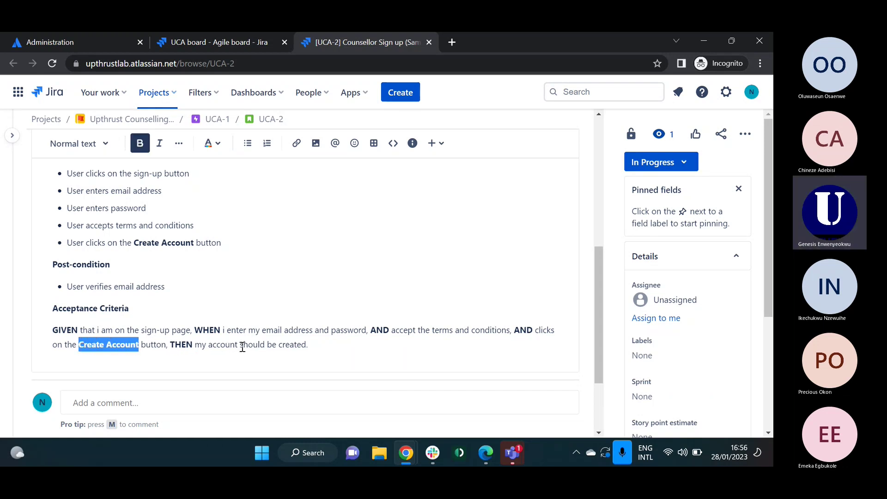
{"action": "left_click", "coordinate": [389, 330]}
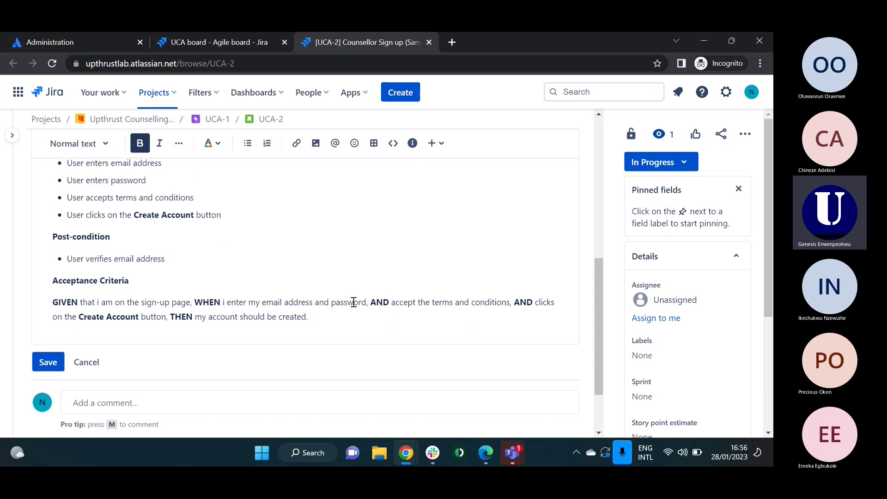
{"action": "left_click", "coordinate": [331, 319]}
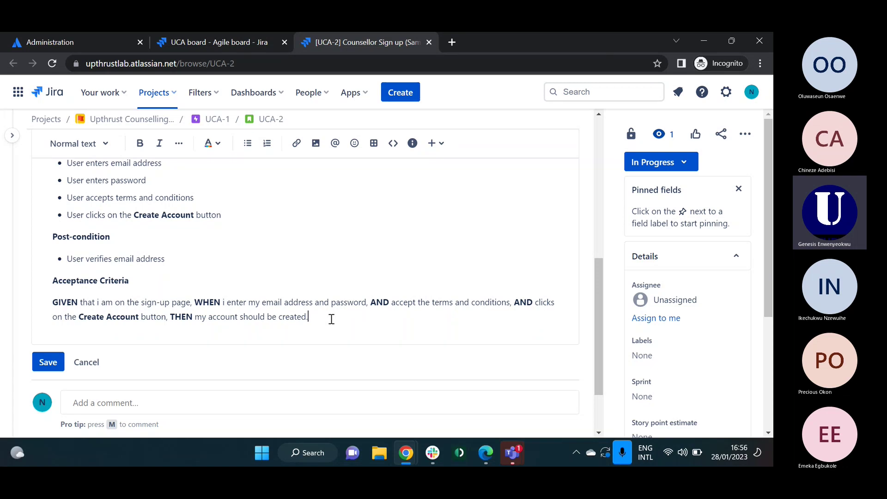
Step: Add 'Happy Path' and 'Unhappy Path' lines below the criterion, separated by a blank line
{"action": "key", "text": "Return"}
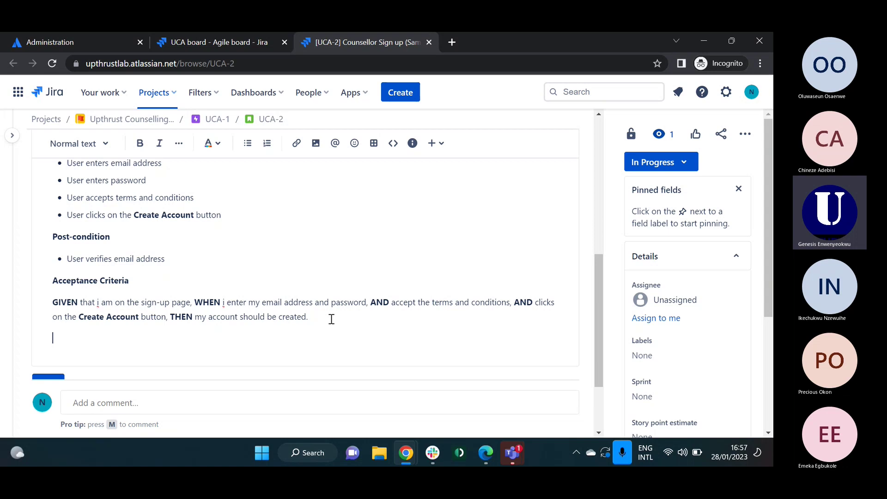
{"action": "type", "text": "Happy Path"}
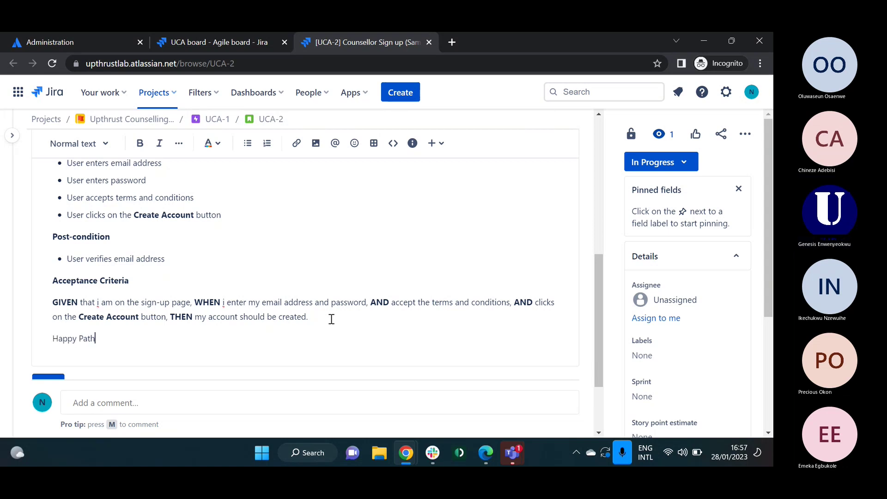
{"action": "key", "text": "Return"}
{"action": "type", "text": "Unhapp"}
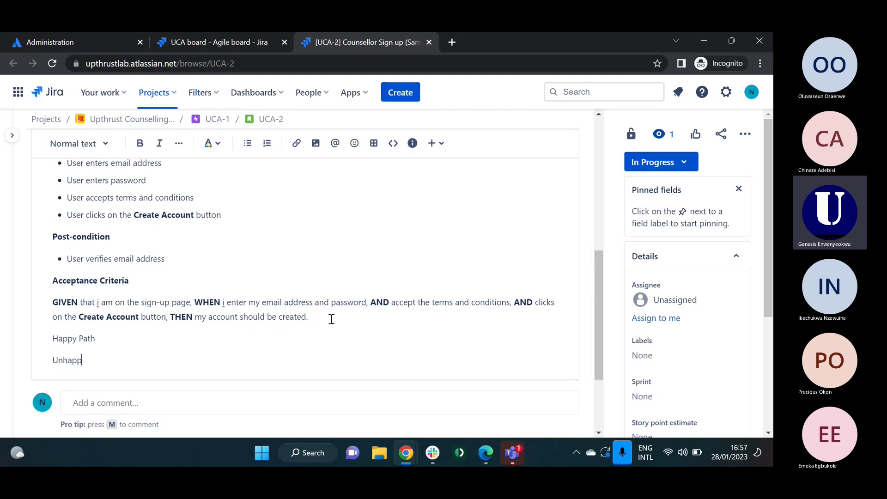
{"action": "type", "text": "y Path"}
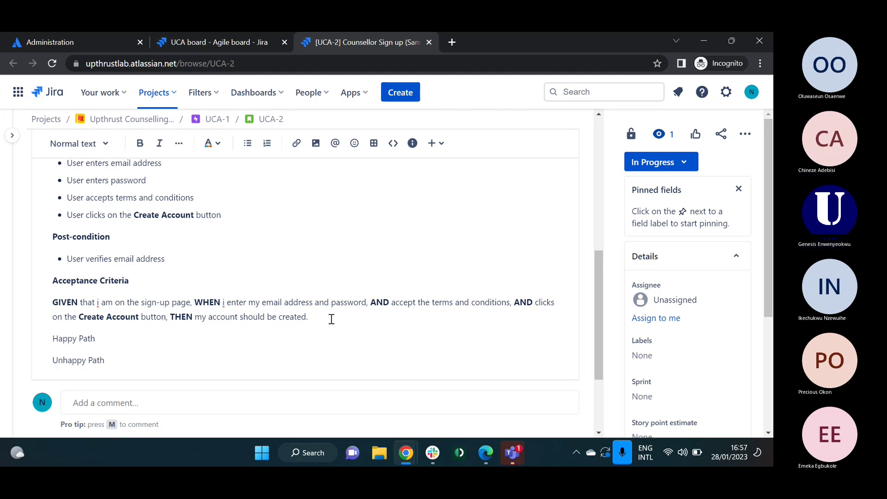
{"action": "left_click", "coordinate": [163, 333]}
{"action": "key", "text": "Return"}
{"action": "scroll", "coordinate": [163, 333], "scroll_direction": "down", "scroll_amount": 2}
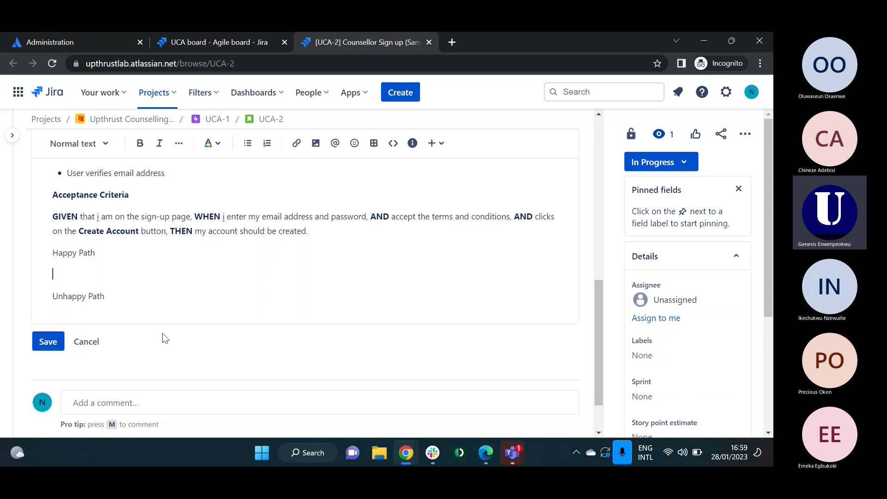
Step: Italicize the 'Happy Path' heading and move to the empty line beneath it
{"action": "left_click_drag", "start_coordinate": [101, 254], "coordinate": [54, 255]}
{"action": "key", "text": "ctrl+i"}
{"action": "left_click", "coordinate": [70, 270]}
{"action": "left_click", "coordinate": [247, 143]}
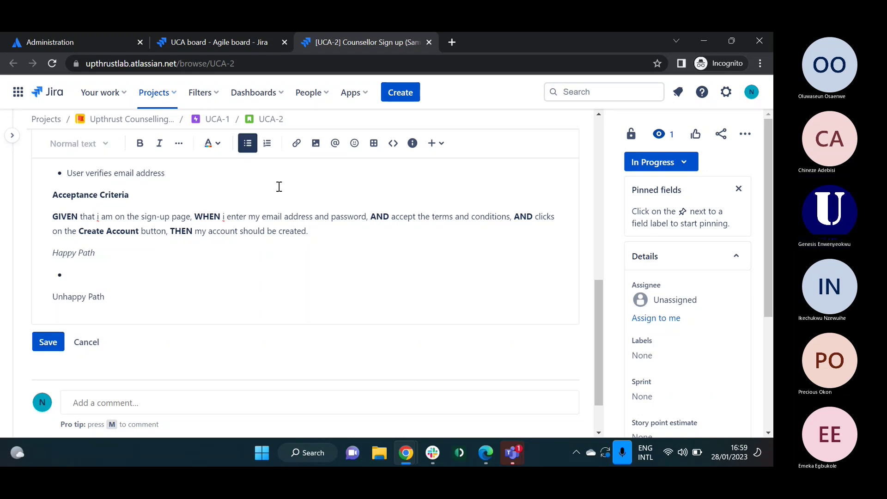
{"action": "type", "text": "Must ensure that the use"}
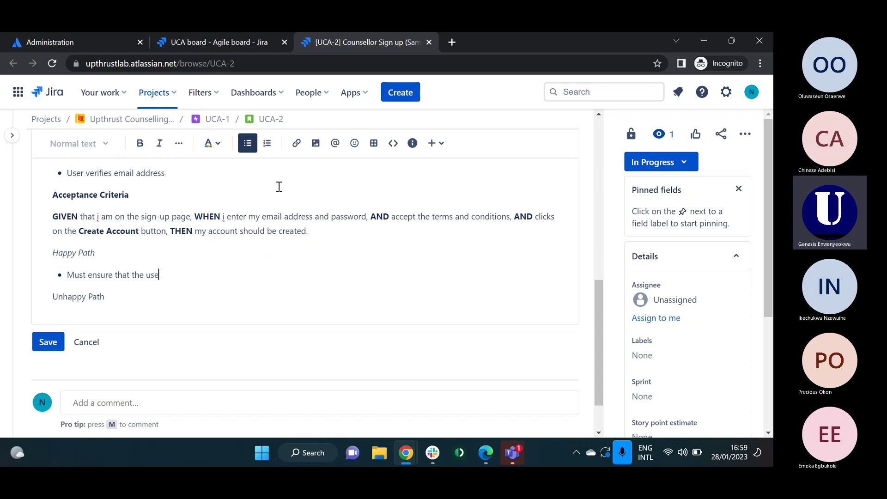
{"action": "type", "text": "r en"}
{"action": "key", "text": "BackSpace"}
{"action": "key", "text": "BackSpace"}
{"action": "key", "text": "BackSpace"}
{"action": "key", "text": "BackSpace"}
{"action": "key", "text": "BackSpace"}
{"action": "key", "text": "BackSpace"}
{"action": "type", "text": "email address"}
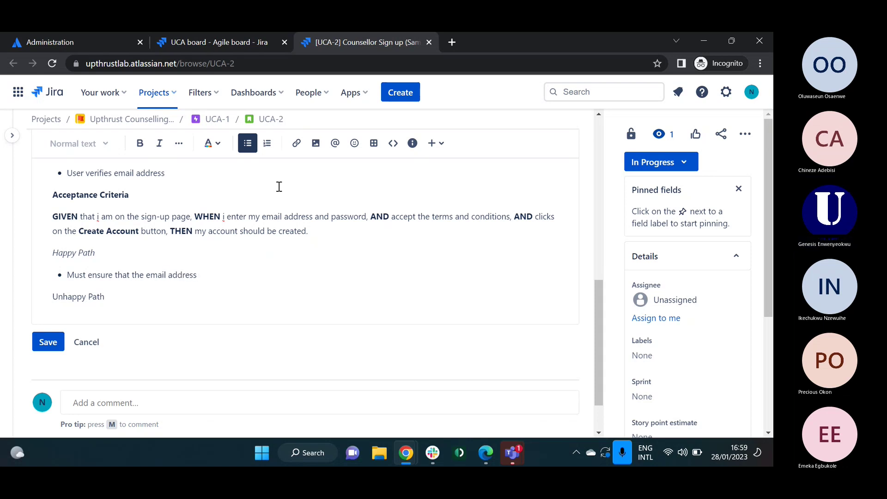
{"action": "type", "text": " fo"}
{"action": "type", "text": "llow"}
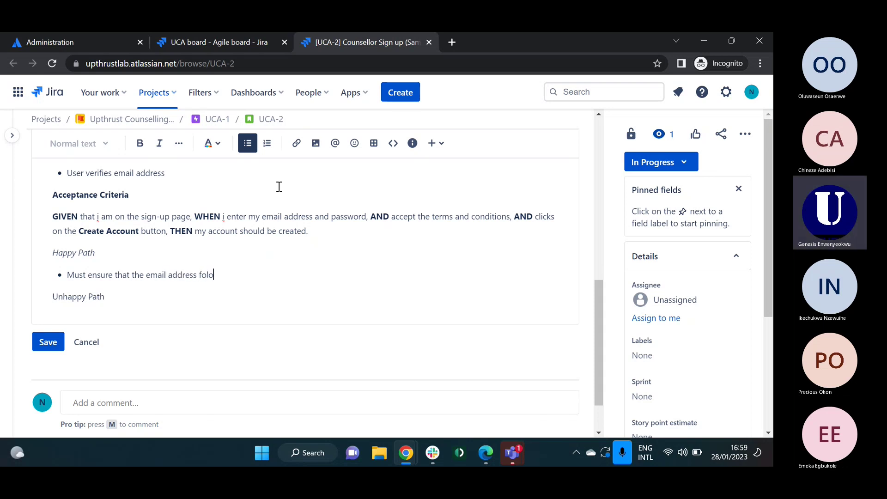
{"action": "type", "text": "s the"}
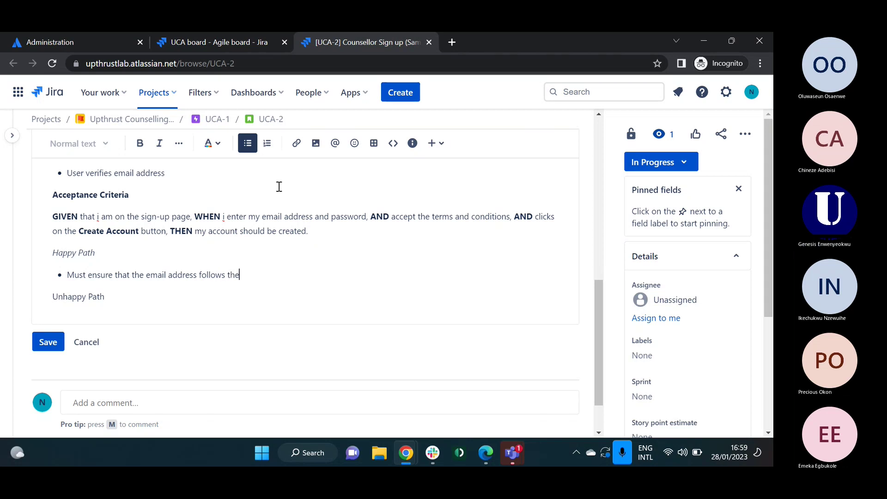
{"action": "type", "text": " forma"}
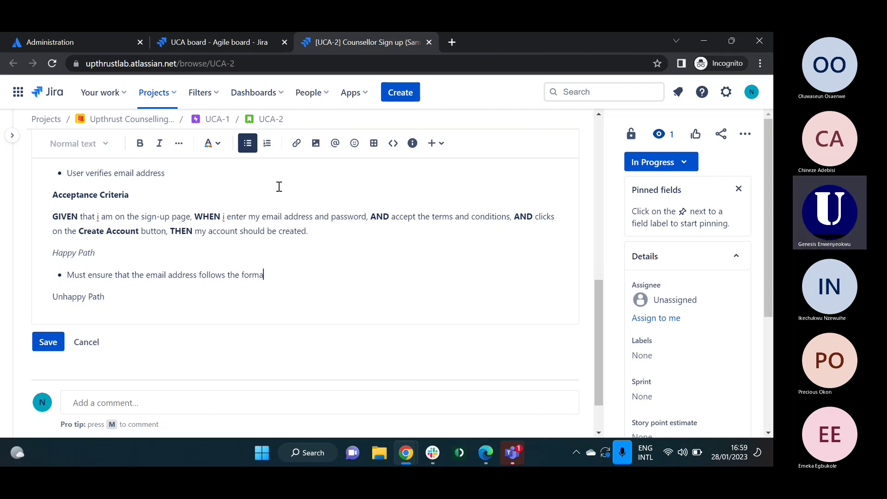
{"action": "type", "text": "t of yourmail@"}
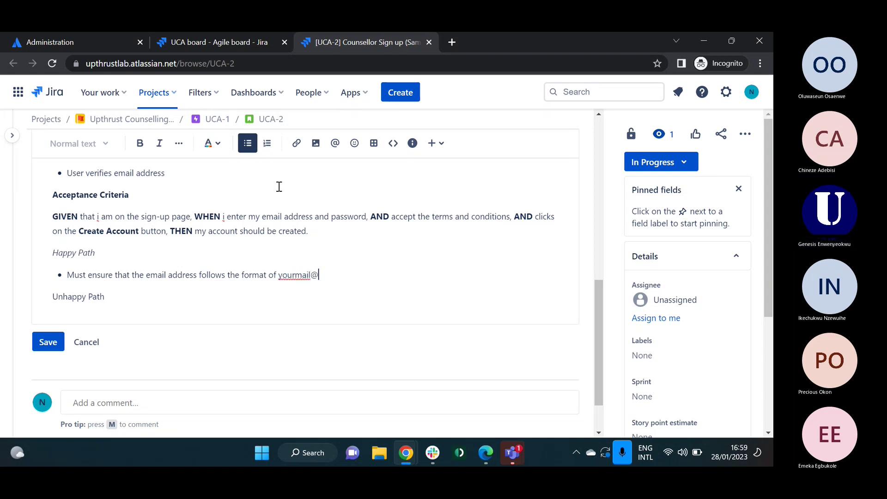
{"action": "key", "text": "BackSpace"}
{"action": "key", "text": "BackSpace"}
{"action": "key", "text": "BackSpace"}
{"action": "key", "text": "BackSpace"}
{"action": "key", "text": "BackSpace"}
{"action": "key", "text": "BackSpace"}
{"action": "key", "text": "BackSpace"}
{"action": "key", "text": "BackSpace"}
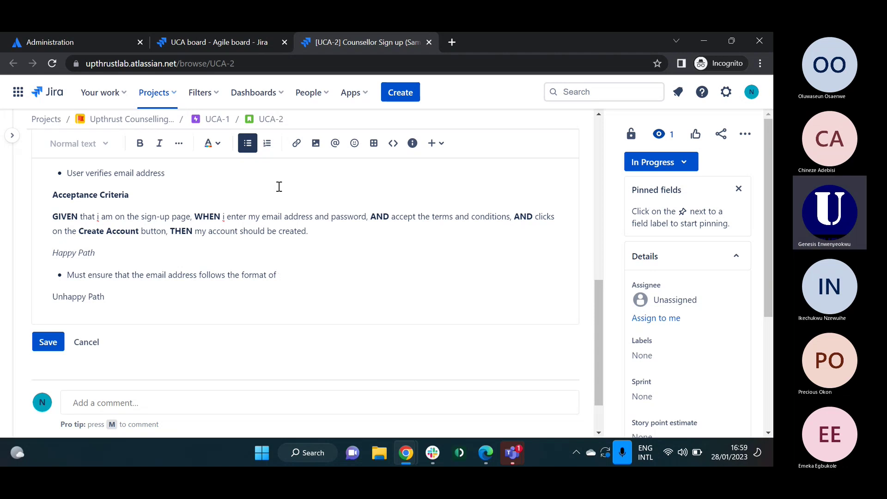
{"action": "type", "text": "hi@yourmail.com"}
Step: Add a second bullet 'Must ensure that the password satisfies the following conditions' and start a sub-item
{"action": "key", "text": "Return"}
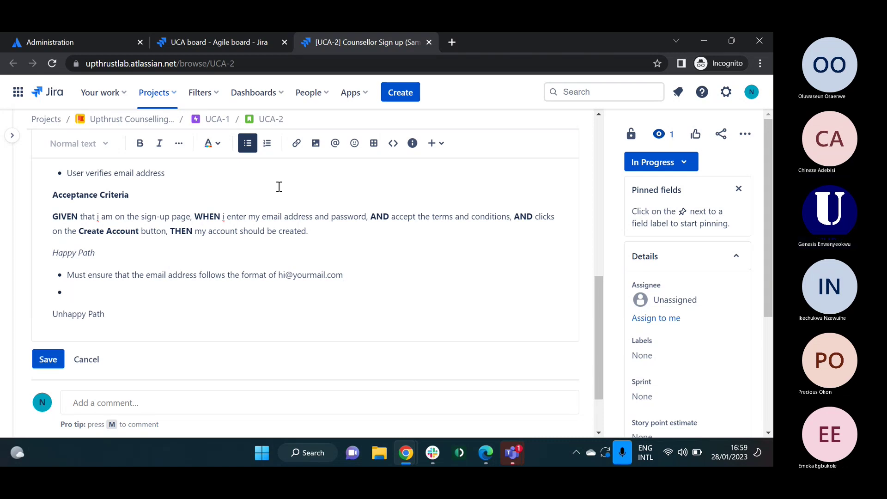
{"action": "type", "text": "Must ensure that the pa"}
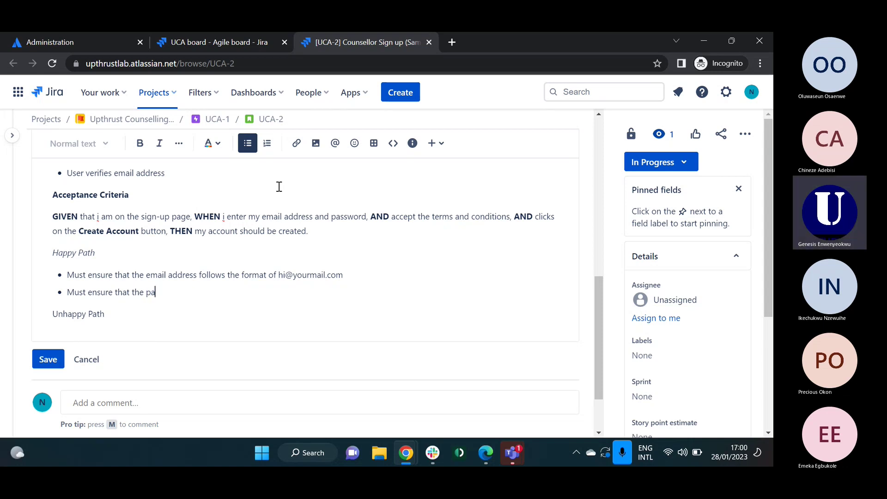
{"action": "type", "text": "ssword ha"}
{"action": "type", "text": "s"}
{"action": "key", "text": "BackSpace"}
{"action": "key", "text": "BackSpace"}
{"action": "key", "text": "BackSpace"}
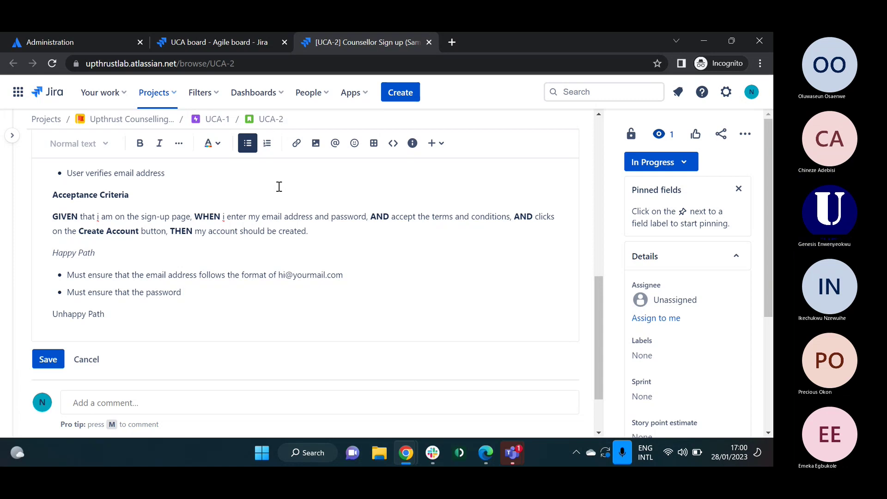
{"action": "type", "text": "has the follw"}
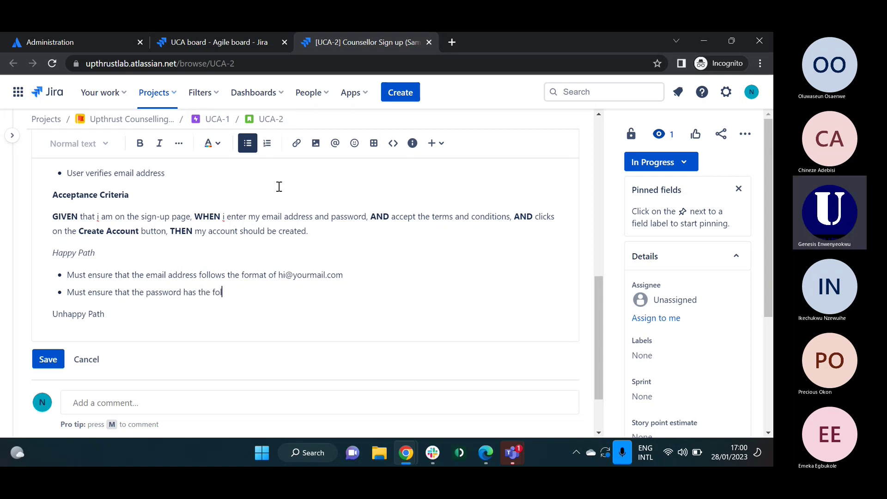
{"action": "key", "text": "BackSpace"}
{"action": "key", "text": "BackSpace"}
{"action": "key", "text": "BackSpace"}
{"action": "key", "text": "BackSpace"}
{"action": "key", "text": "BackSpace"}
{"action": "key", "text": "BackSpace"}
{"action": "key", "text": "BackSpace"}
{"action": "key", "text": "BackSpace"}
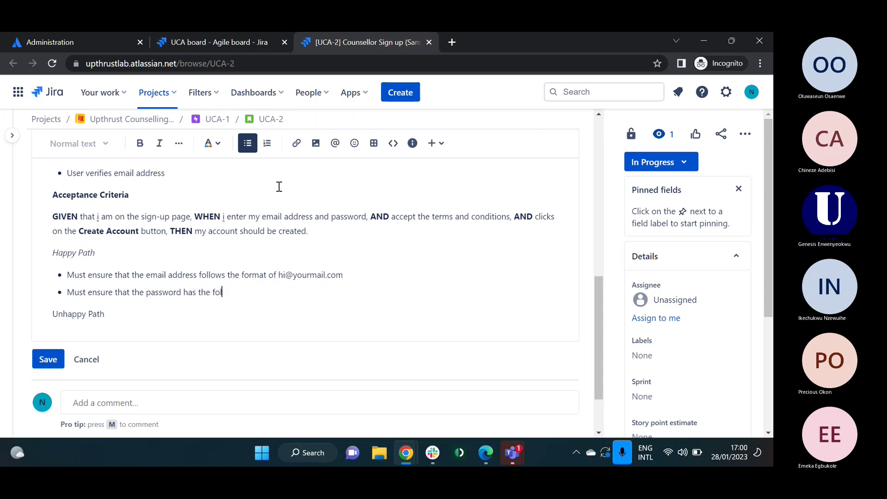
{"action": "key", "text": "BackSpace"}
{"action": "type", "text": "meets the"}
{"action": "key", "text": "BackSpace"}
{"action": "key", "text": "BackSpace"}
{"action": "key", "text": "BackSpace"}
{"action": "key", "text": "BackSpace"}
{"action": "key", "text": "BackSpace"}
{"action": "key", "text": "BackSpace"}
{"action": "key", "text": "BackSpace"}
{"action": "key", "text": "BackSpace"}
{"action": "key", "text": "BackSpace"}
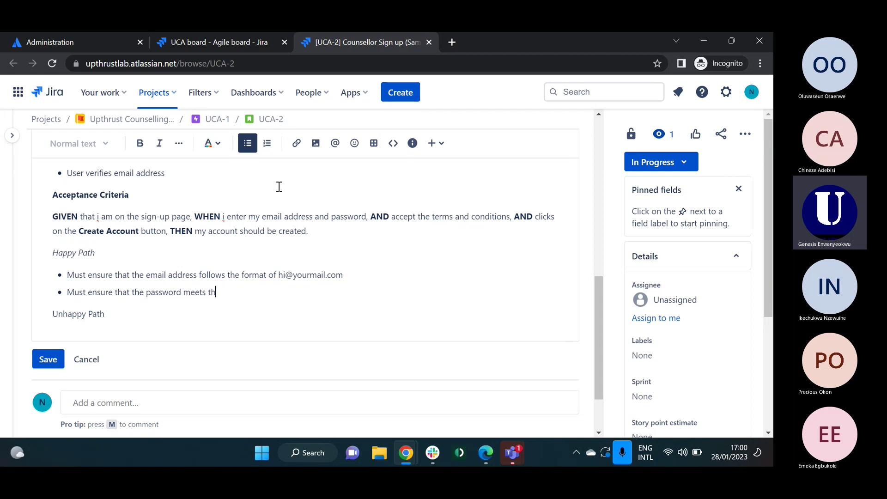
{"action": "type", "text": "satisfies"}
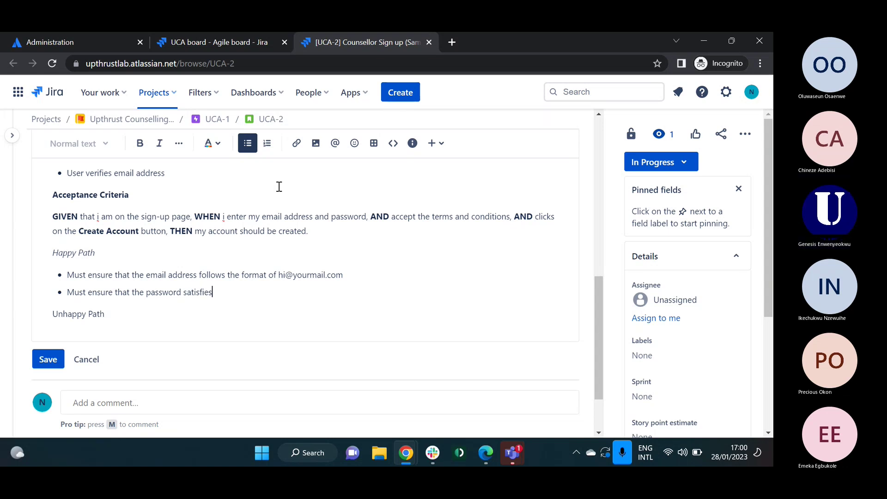
{"action": "type", "text": " the followiung conditions"}
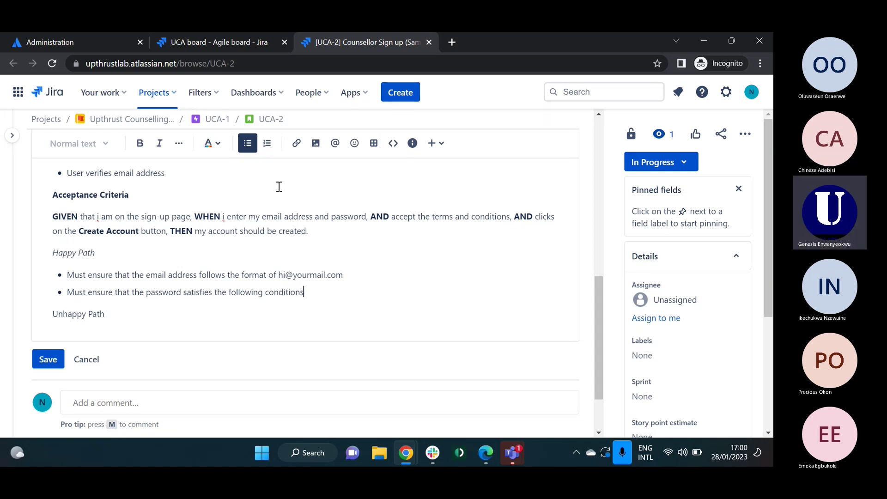
{"action": "key", "text": "Return"}
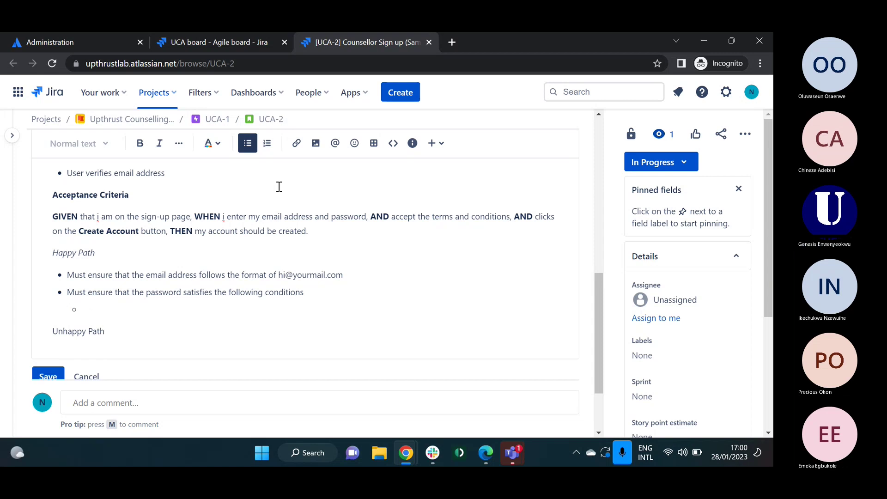
Step: List password sub-conditions: minimum of 6 characters, maximum of 12 characters, must be alphanumeric
{"action": "type", "text": "M"}
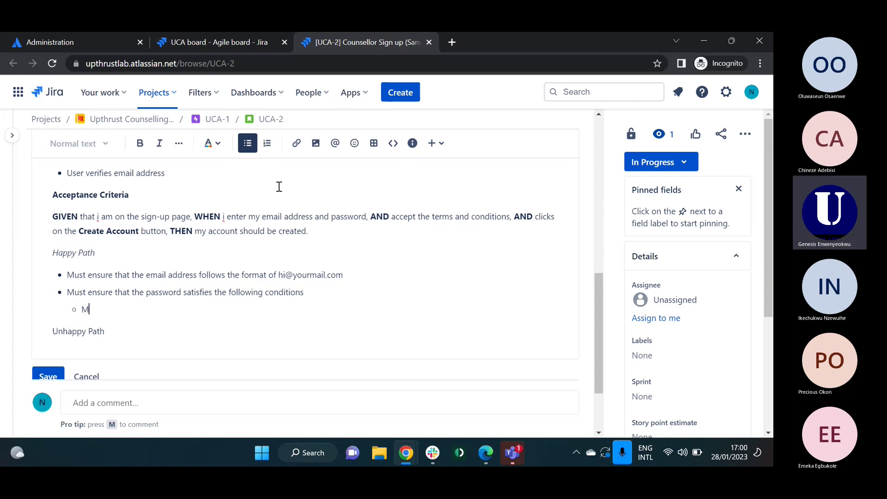
{"action": "type", "text": "in"}
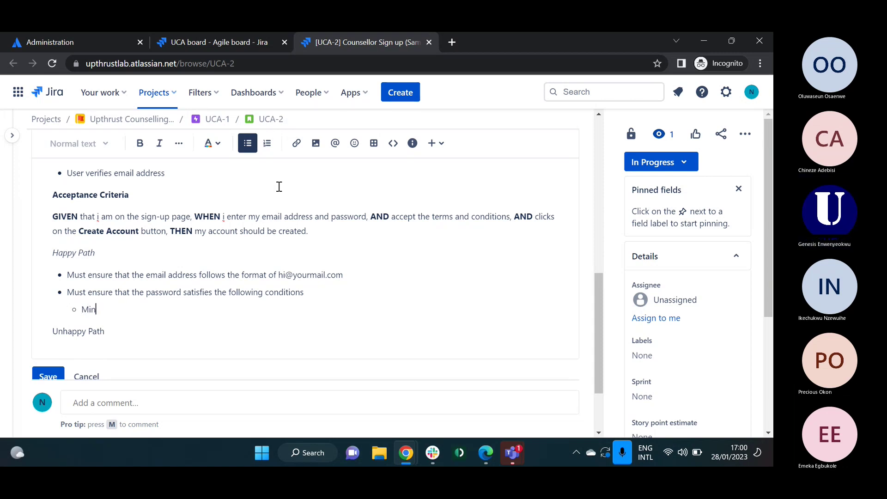
{"action": "type", "text": "imum of"}
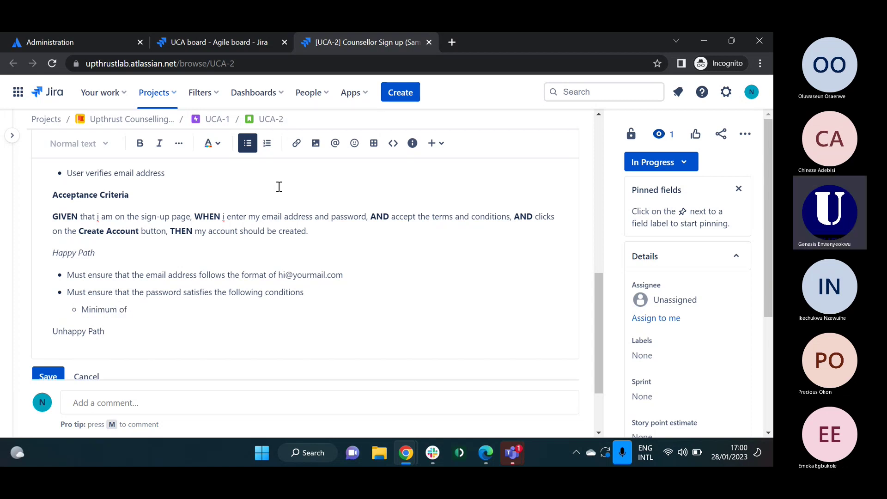
{"action": "type", "text": " 6 charac"}
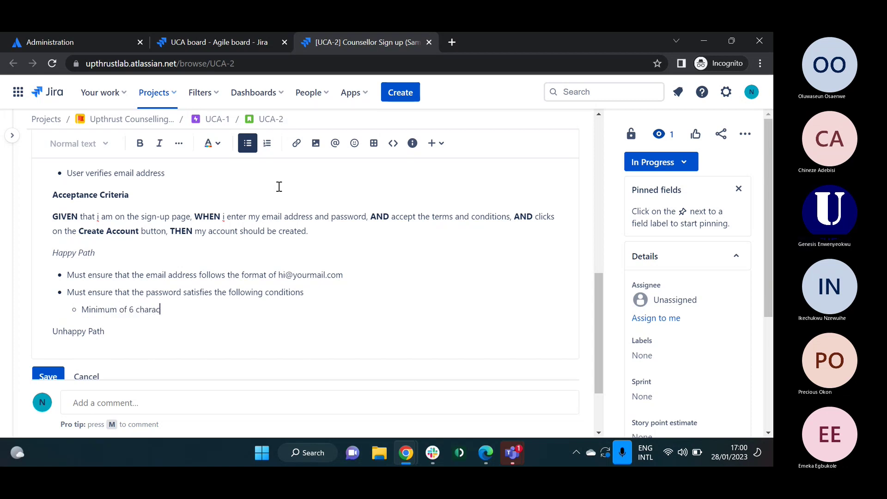
{"action": "type", "text": "ters"}
{"action": "key", "text": "Return"}
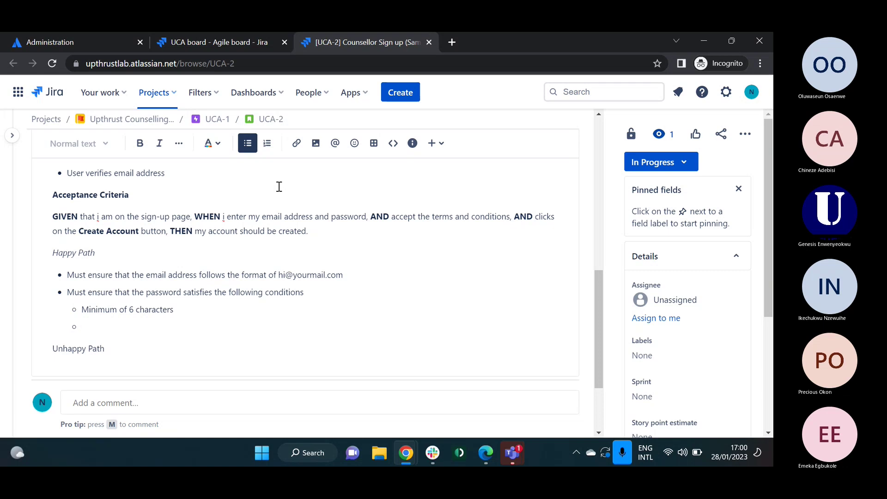
{"action": "type", "text": "maximum of "}
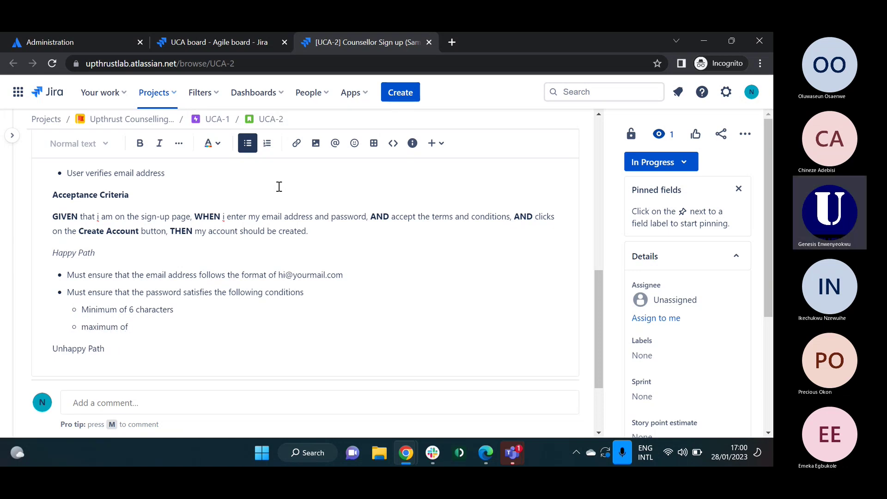
{"action": "type", "text": "12 char"}
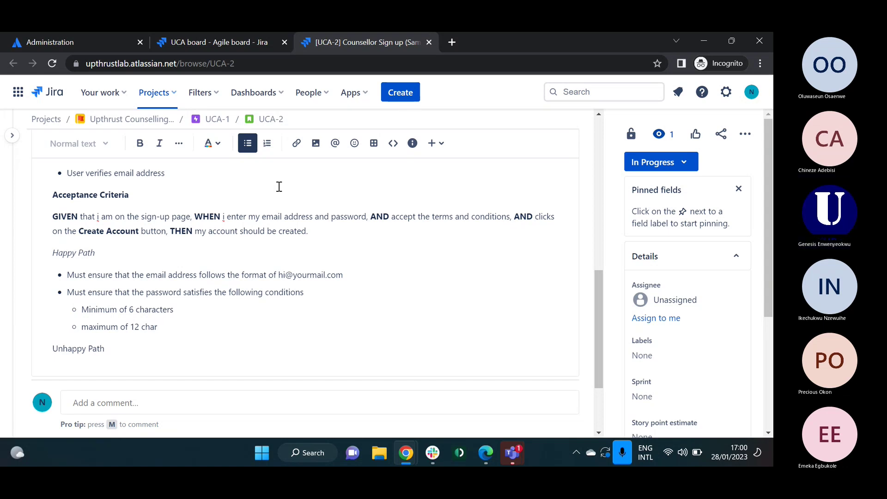
{"action": "type", "text": "acters"}
{"action": "key", "text": "Return"}
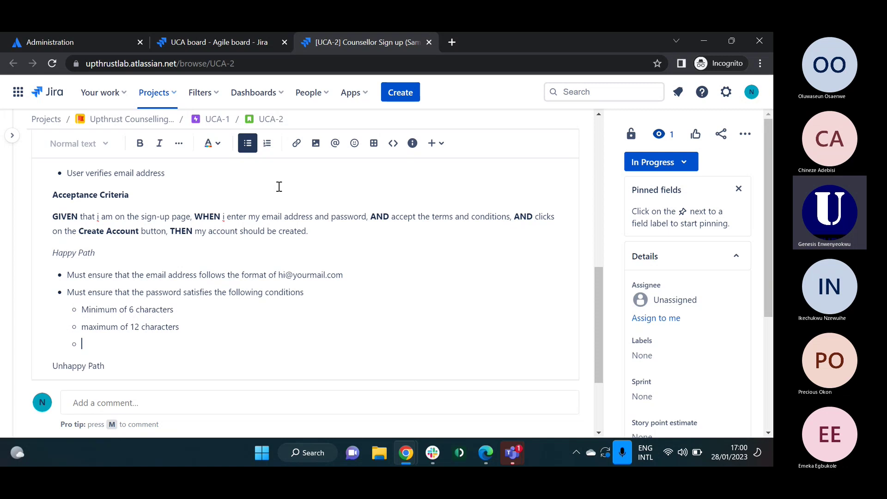
{"action": "type", "text": "must be ap"}
{"action": "key", "text": "BackSpace"}
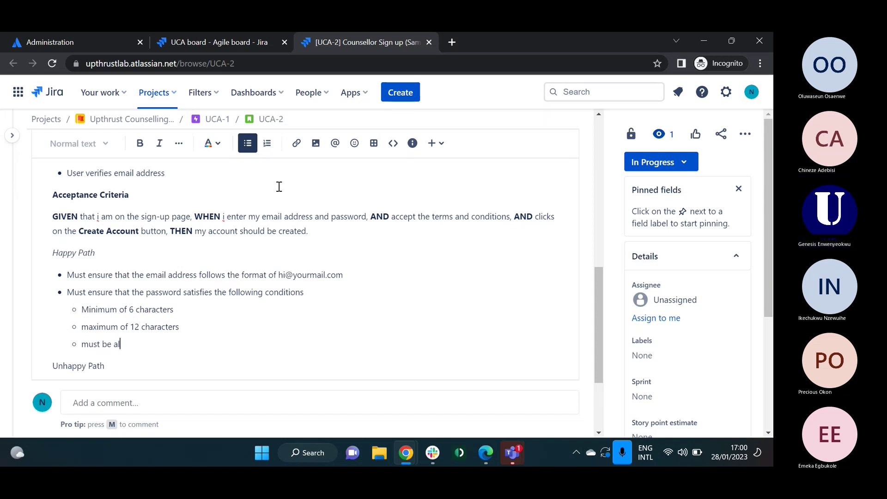
{"action": "type", "text": "lphanumeric"}
Step: Add sub-conditions requiring at least one uppercase, one lowercase and one number
{"action": "key", "text": "Return"}
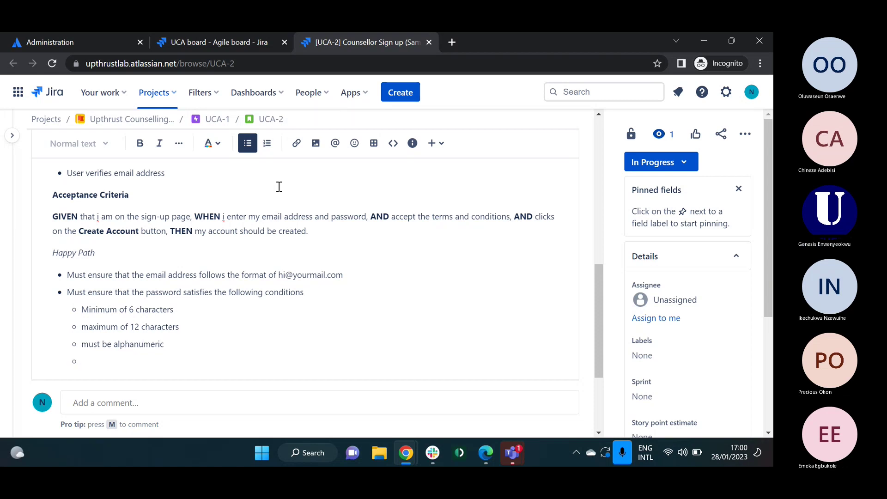
{"action": "type", "text": "must"}
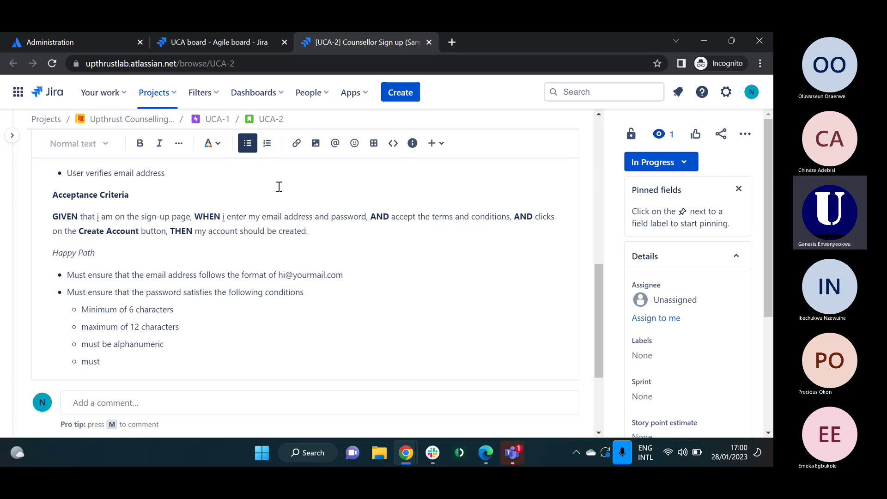
{"action": "type", "text": " have at least one upe"}
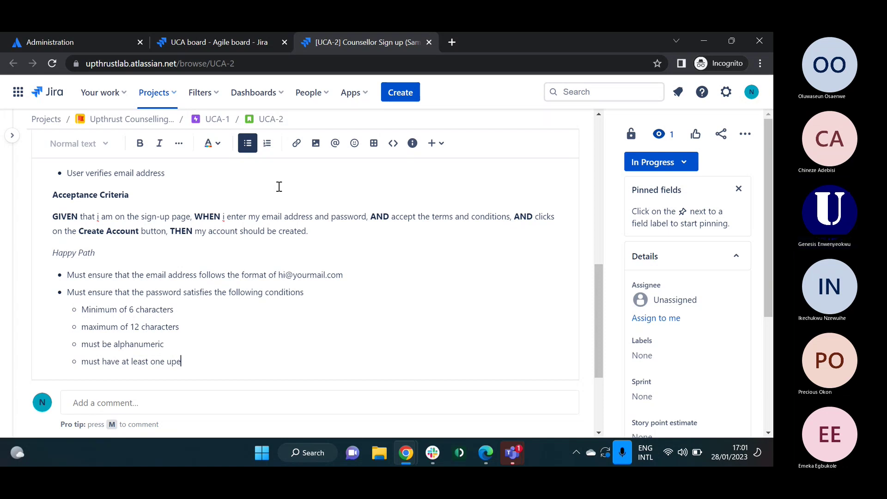
{"action": "type", "text": "rcase"}
{"action": "type", "text": "p"}
{"action": "key", "text": "End"}
{"action": "key", "text": "Return"}
{"action": "scroll", "coordinate": [279, 186], "scroll_direction": "down", "scroll_amount": 2}
{"action": "type", "text": "mu"}
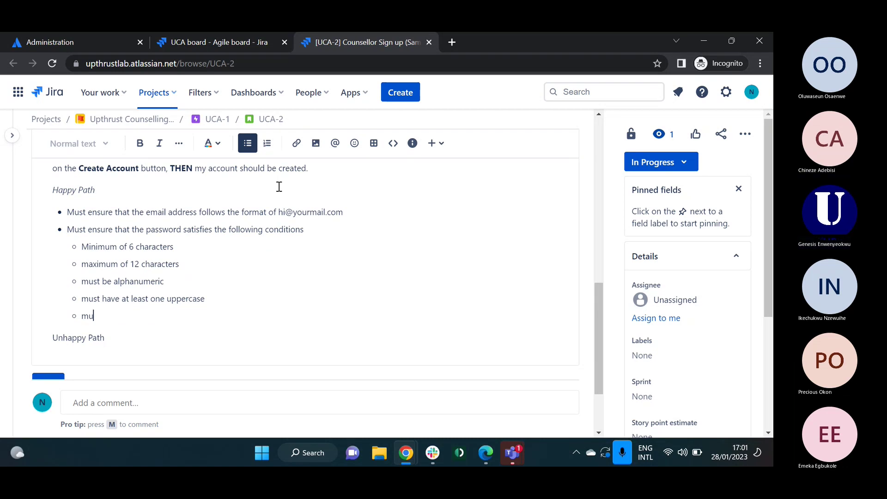
{"action": "type", "text": "st have at least one low"}
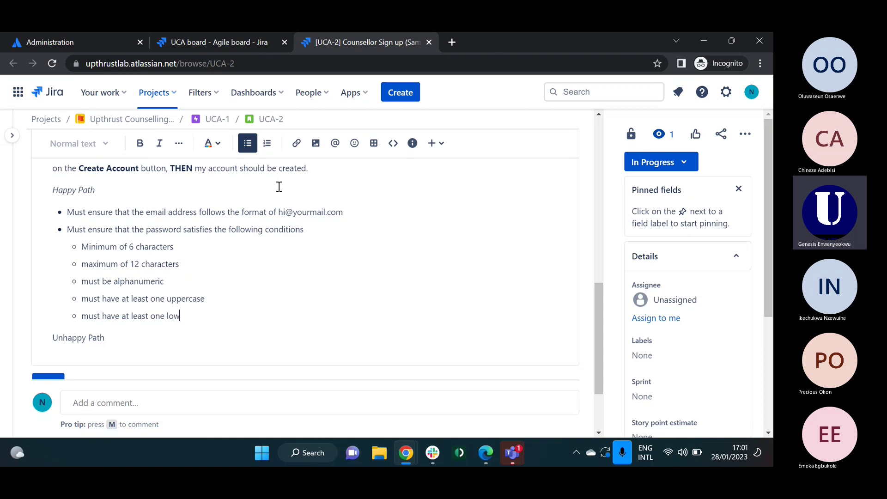
{"action": "type", "text": "ercase"}
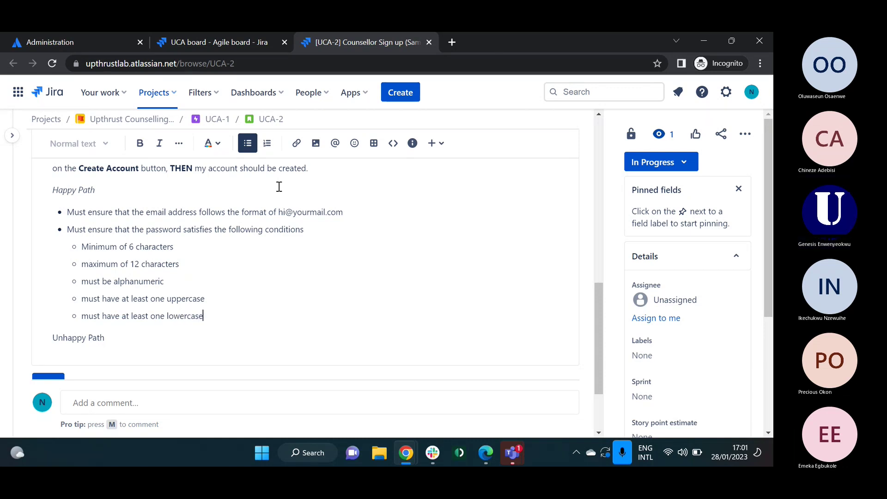
{"action": "key", "text": "Return"}
{"action": "type", "text": "must"}
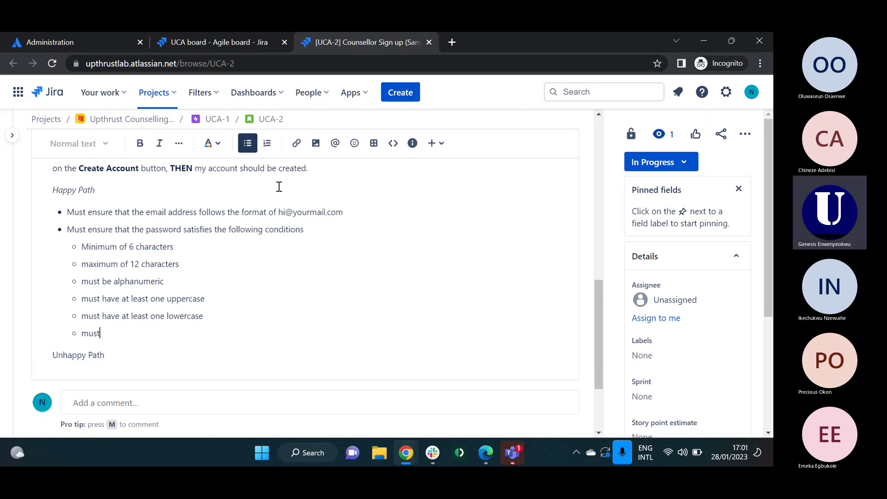
{"action": "type", "text": " have at leasr"}
{"action": "key", "text": "BackSpace"}
{"action": "type", "text": "t"}
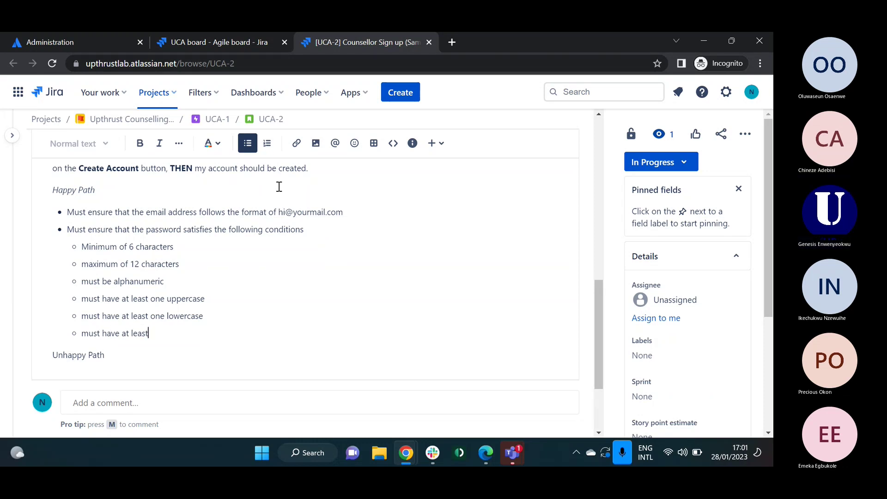
{"action": "type", "text": " one "}
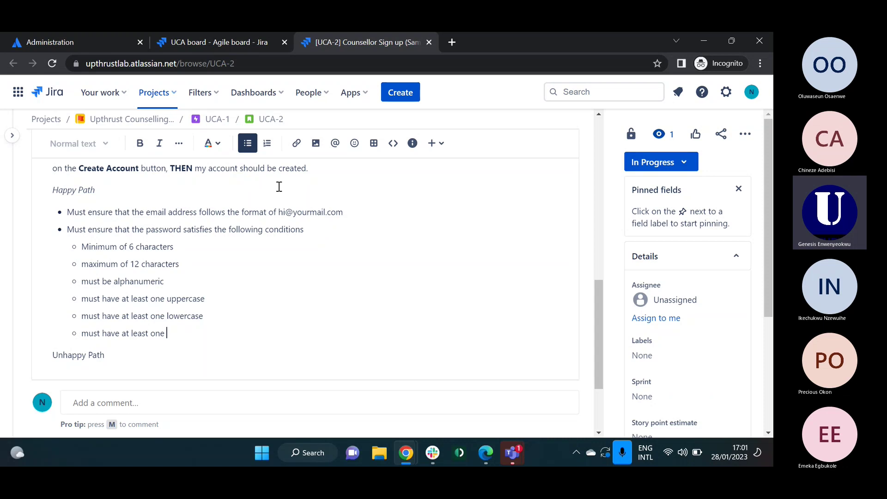
{"action": "type", "text": "number"}
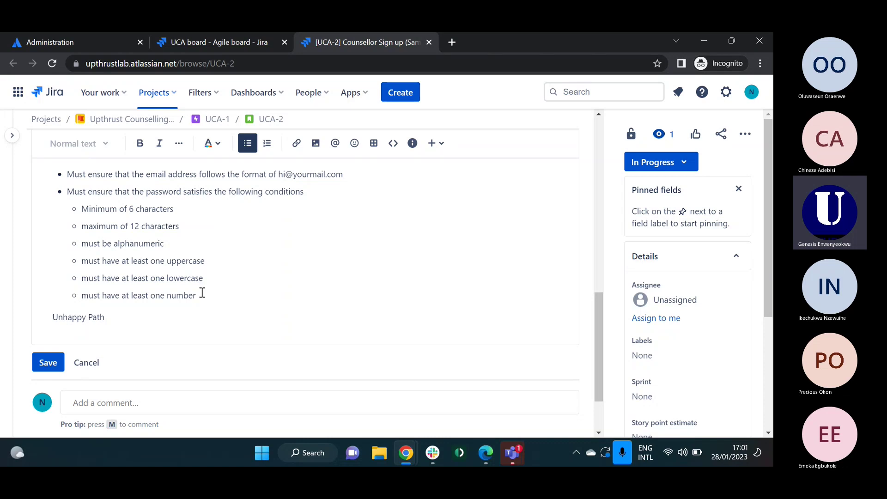
Step: Highlight the password conditions, including the alphanumeric, uppercase and lowercase ones, while reviewing them
{"action": "left_click_drag", "start_coordinate": [200, 294], "coordinate": [83, 205]}
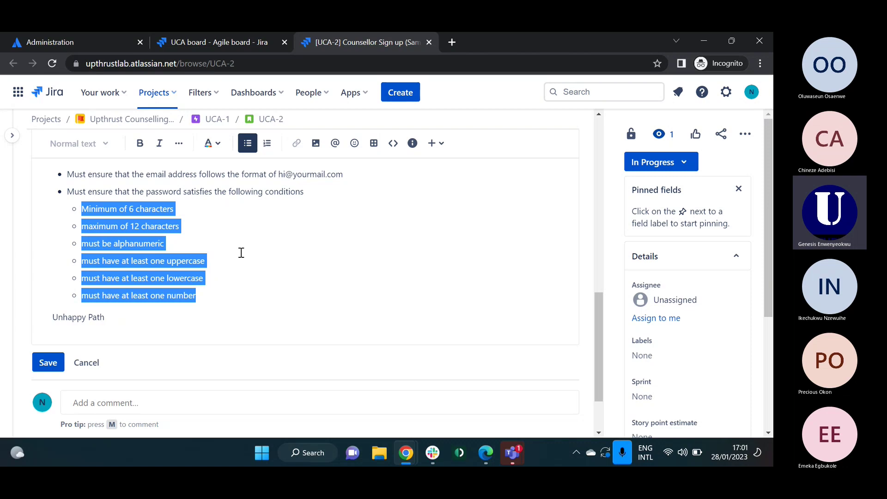
{"action": "left_click", "coordinate": [241, 253]}
{"action": "key", "text": "Home"}
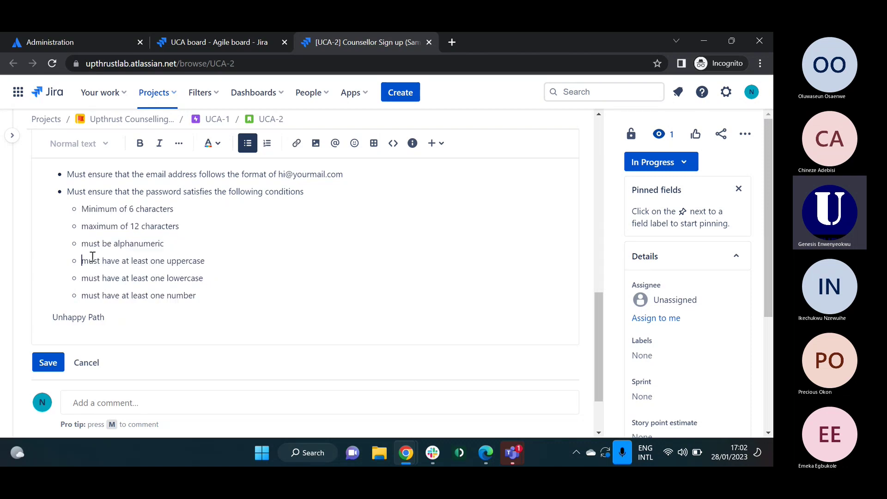
{"action": "left_click_drag", "start_coordinate": [187, 242], "coordinate": [84, 247]}
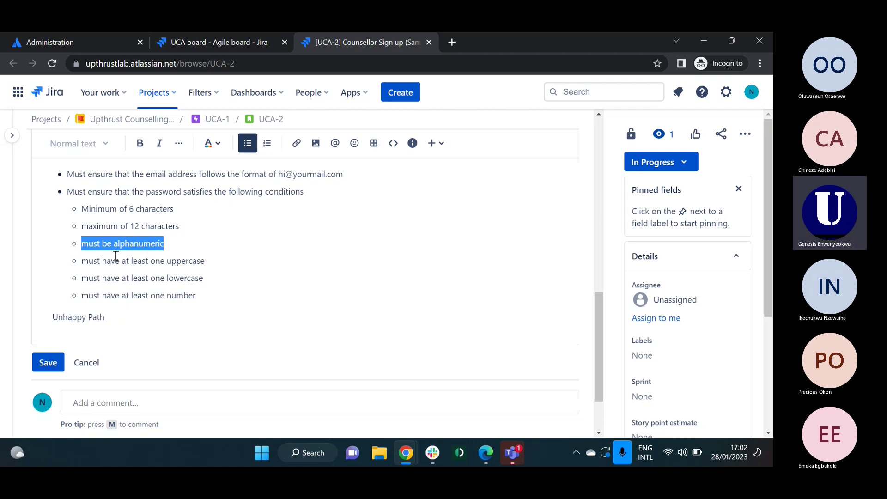
{"action": "left_click_drag", "start_coordinate": [209, 260], "coordinate": [102, 264]}
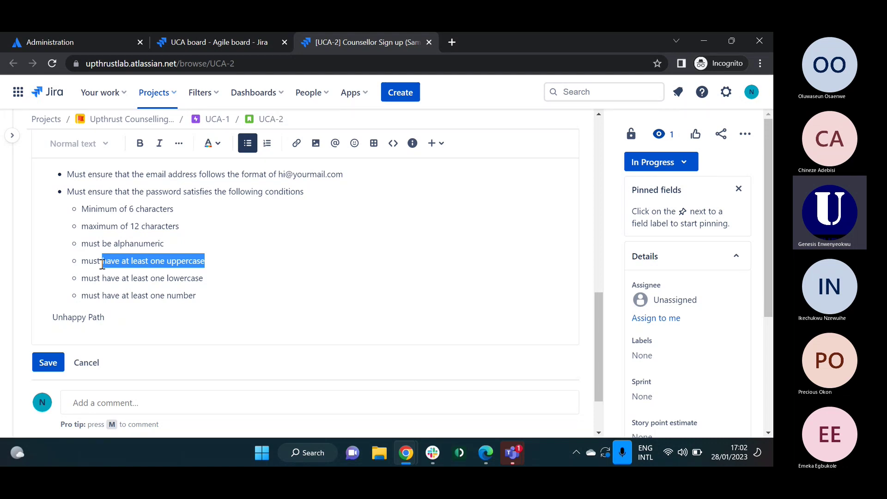
{"action": "left_click_drag", "start_coordinate": [206, 278], "coordinate": [167, 276]}
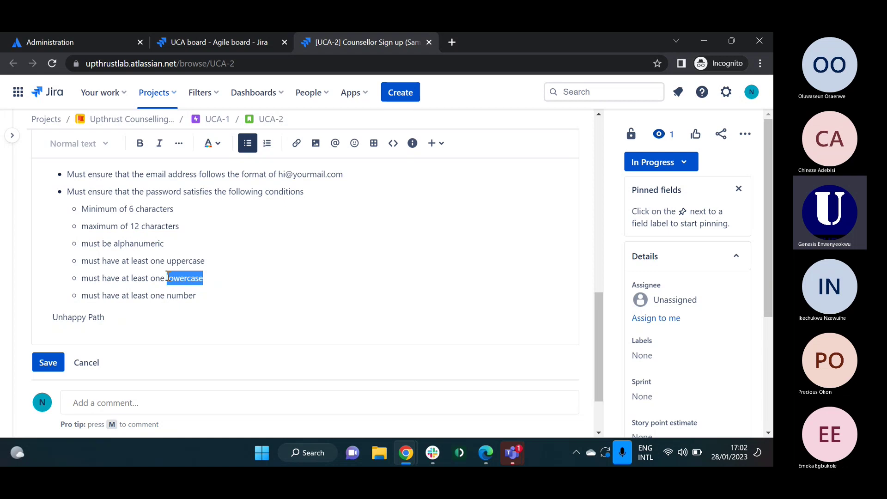
{"action": "left_click_drag", "start_coordinate": [196, 296], "coordinate": [106, 208]}
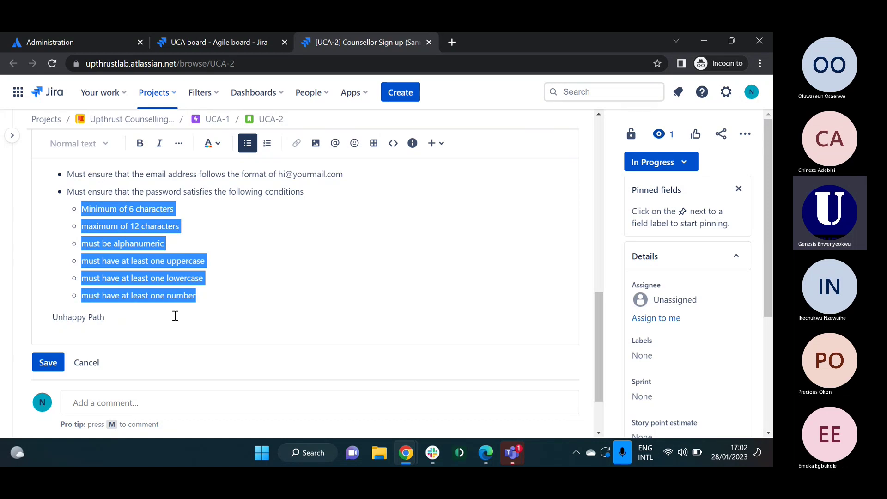
Step: Start a new top-level Happy Path bullet after 'must have at least one number'
{"action": "left_click", "coordinate": [206, 299]}
{"action": "key", "text": "Return"}
{"action": "key", "text": "Return"}
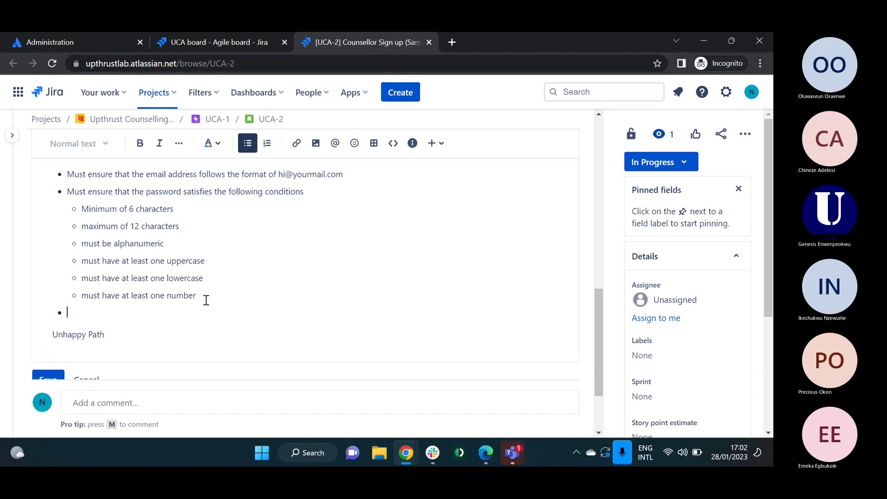
{"action": "scroll", "coordinate": [206, 300], "scroll_direction": "up", "scroll_amount": 5}
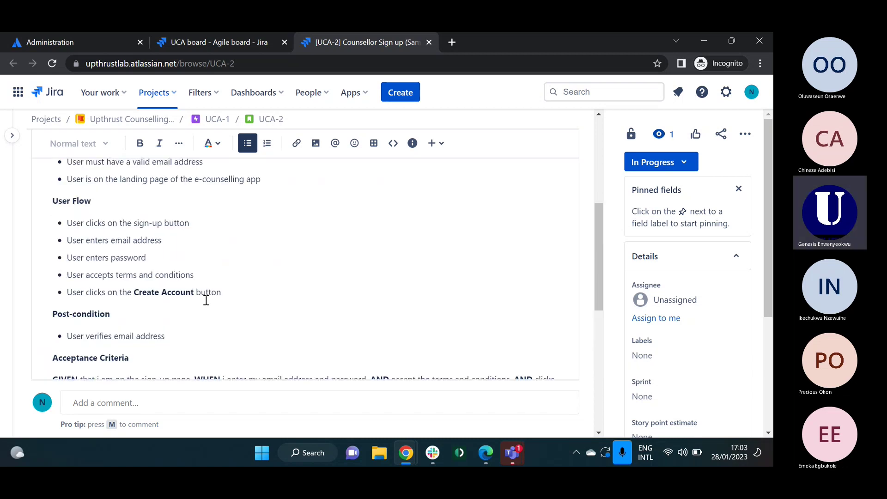
{"action": "scroll", "coordinate": [206, 300], "scroll_direction": "down", "scroll_amount": 1}
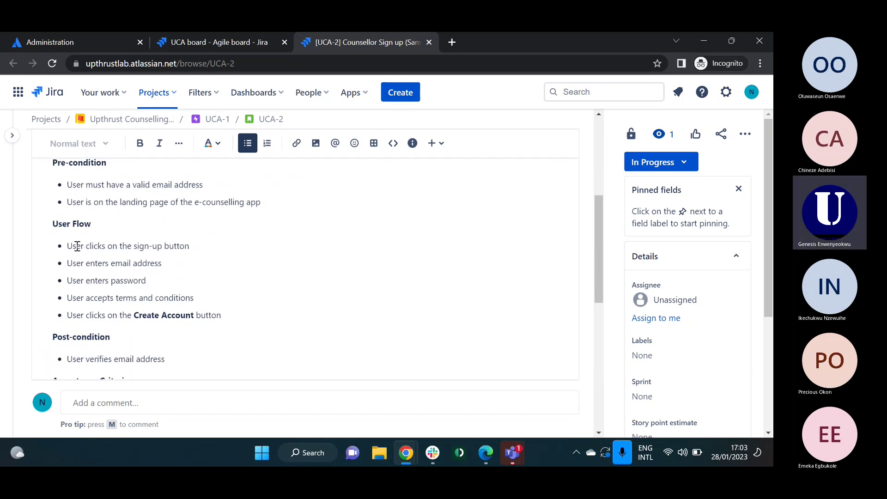
{"action": "scroll", "coordinate": [239, 300], "scroll_direction": "down", "scroll_amount": 6}
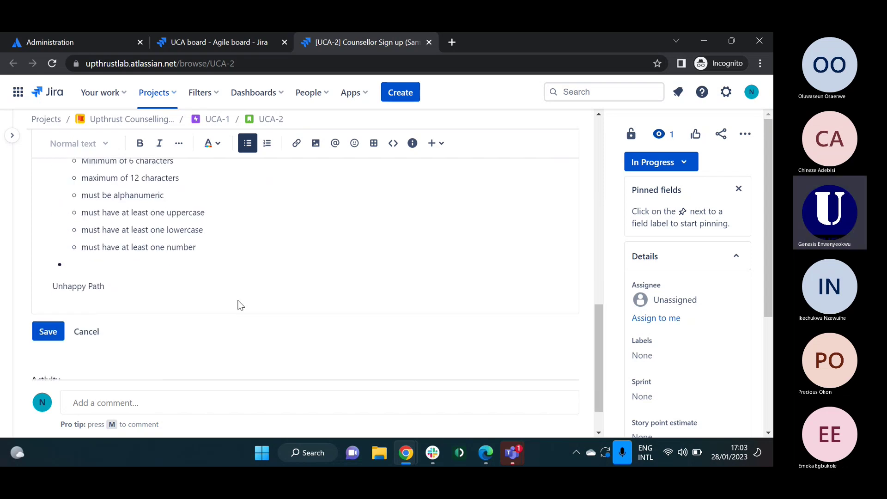
{"action": "scroll", "coordinate": [239, 301], "scroll_direction": "up", "scroll_amount": 2}
Step: Add a bullet requiring the create account page to load when sign-up is clicked, then begin 'Must ensure that'
{"action": "type", "text": "Must ensu"}
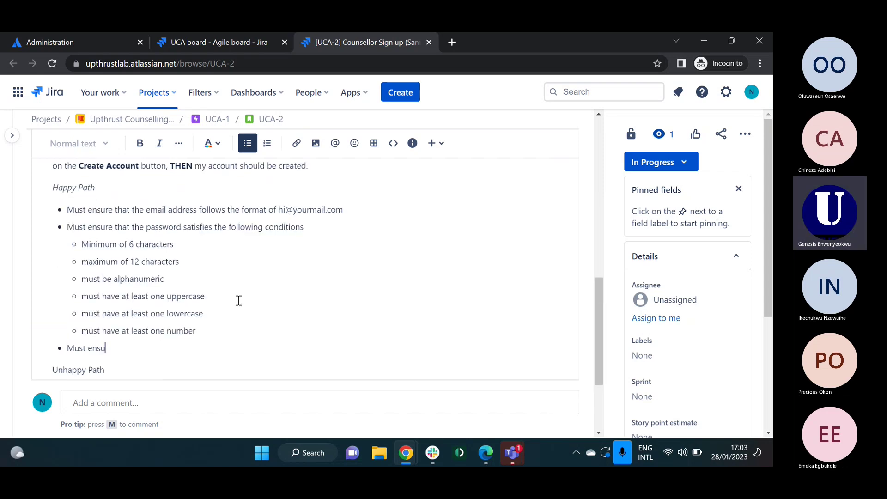
{"action": "type", "text": "re that when the user clicks on"}
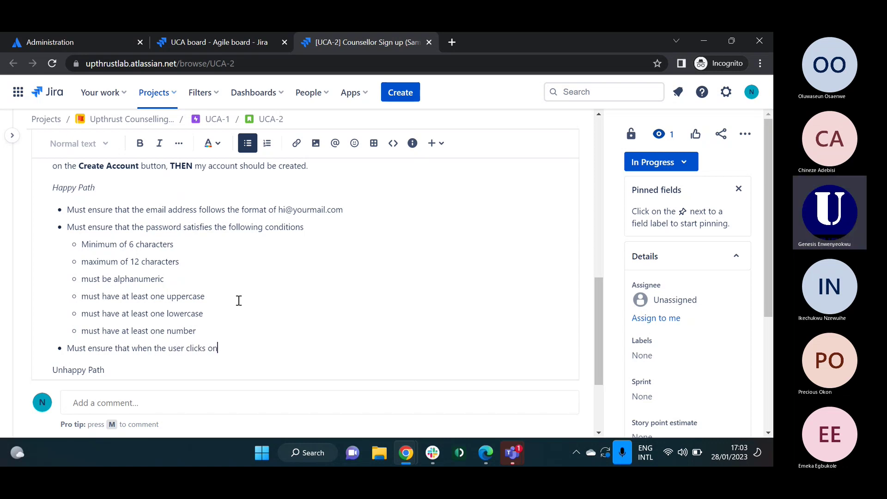
{"action": "type", "text": " the sign"}
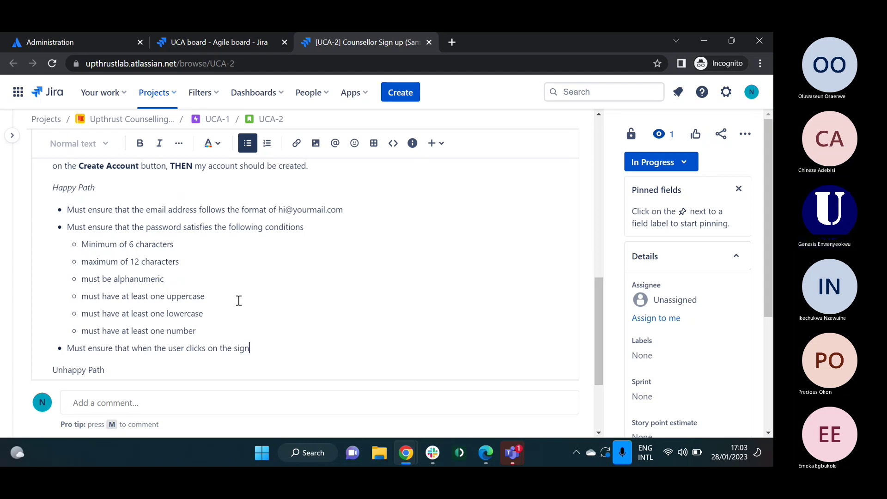
{"action": "type", "text": "-up button that"}
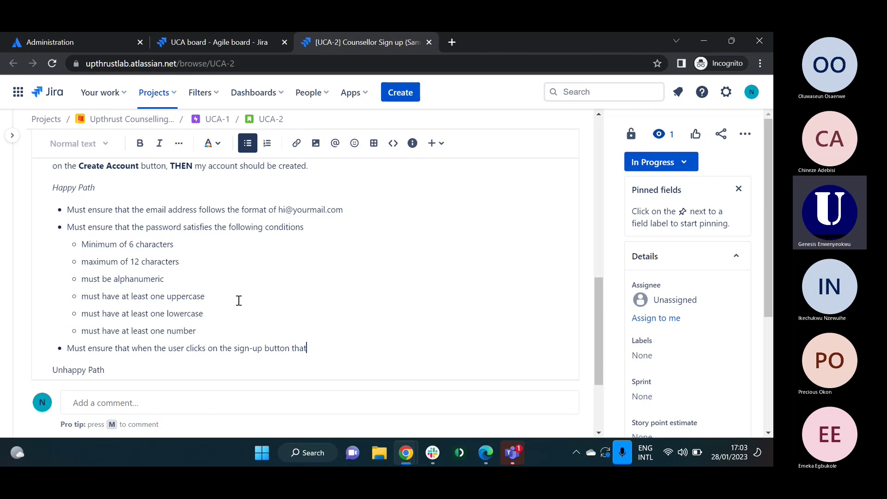
{"action": "type", "text": " the create account pa"}
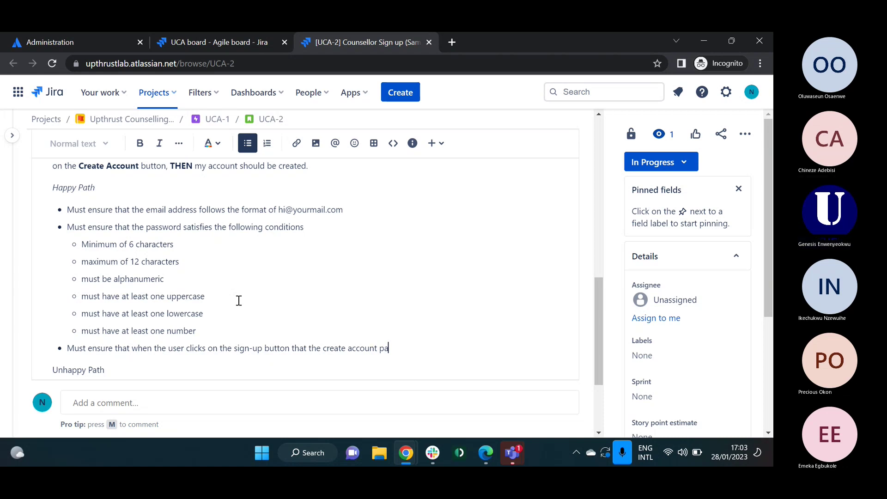
{"action": "type", "text": "ge is loa"}
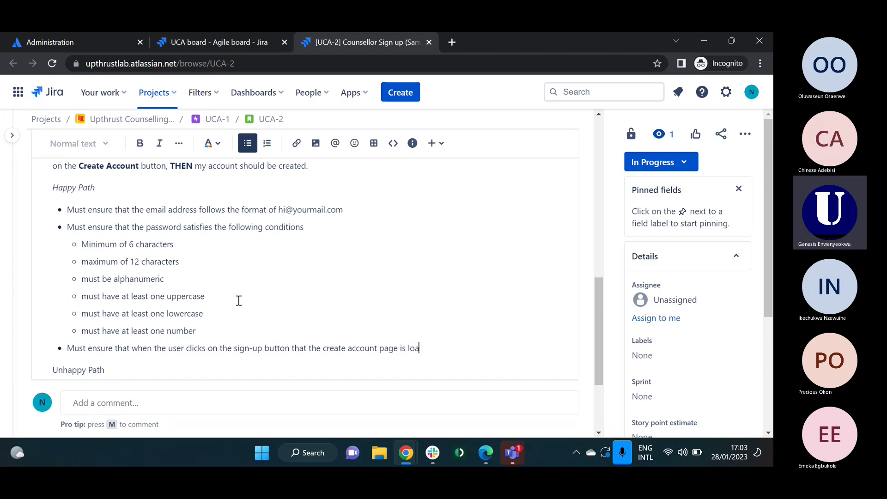
{"action": "type", "text": "ded"}
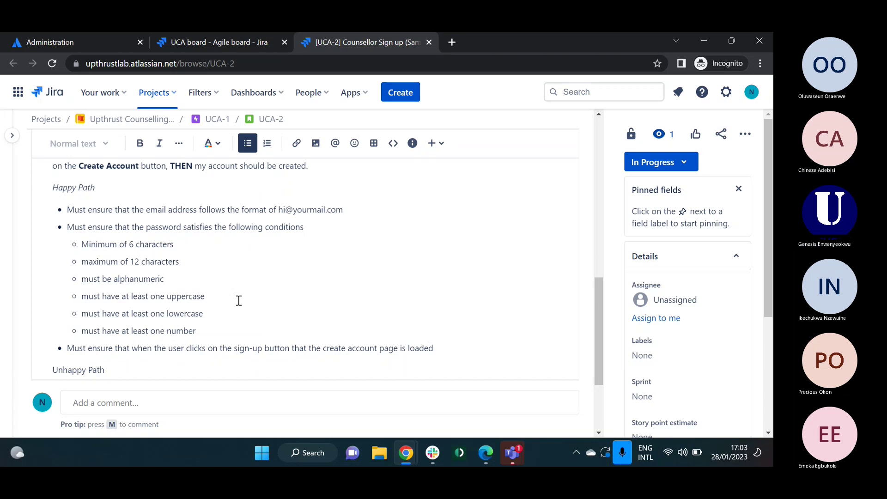
{"action": "key", "text": "Return"}
{"action": "type", "text": "Must ens"}
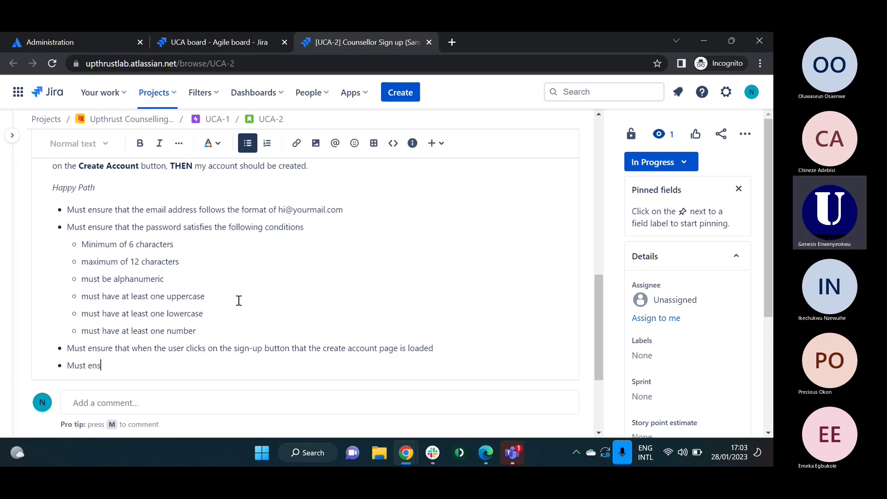
{"action": "type", "text": "ure that"}
Step: Finish the bullet: terms and conditions checkbox ticked by the customer before the Create Account button is enabled
{"action": "scroll", "coordinate": [239, 301], "scroll_direction": "down", "scroll_amount": 1}
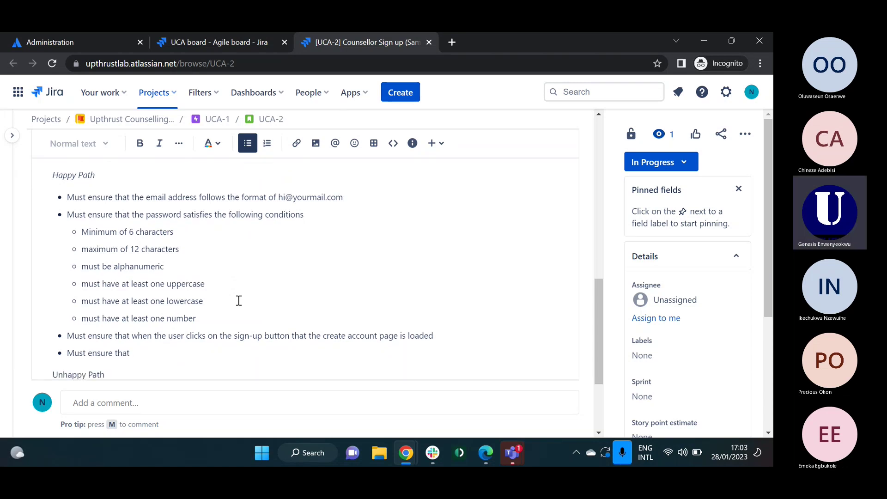
{"action": "type", "text": "the user"}
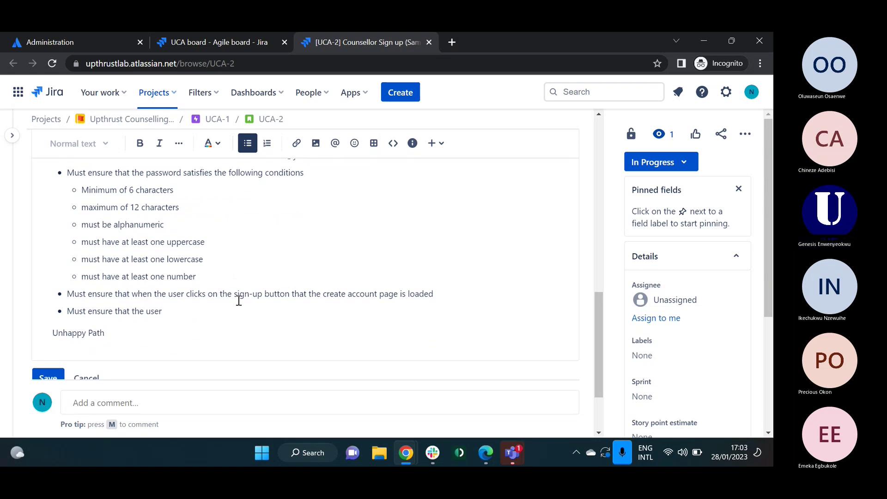
{"action": "key", "text": "BackSpace"}
{"action": "key", "text": "BackSpace"}
{"action": "key", "text": "BackSpace"}
{"action": "key", "text": "BackSpace"}
{"action": "type", "text": "t"}
{"action": "key", "text": "BackSpace"}
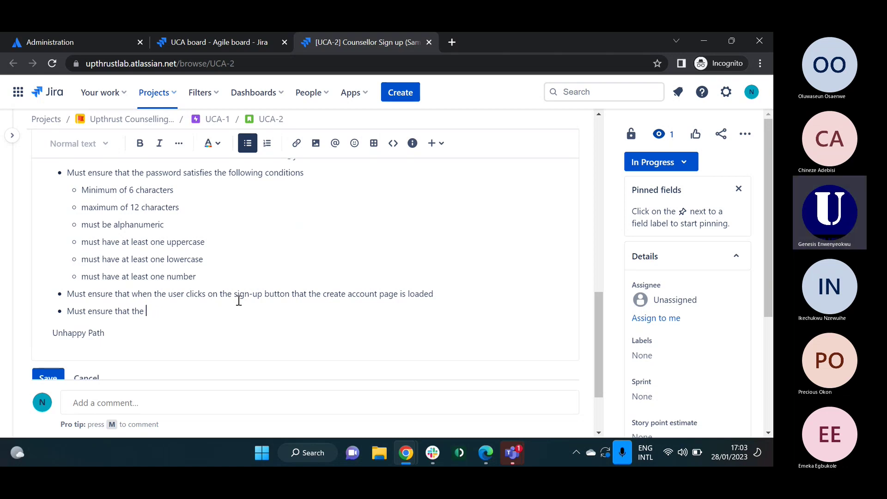
{"action": "type", "text": "Ter"}
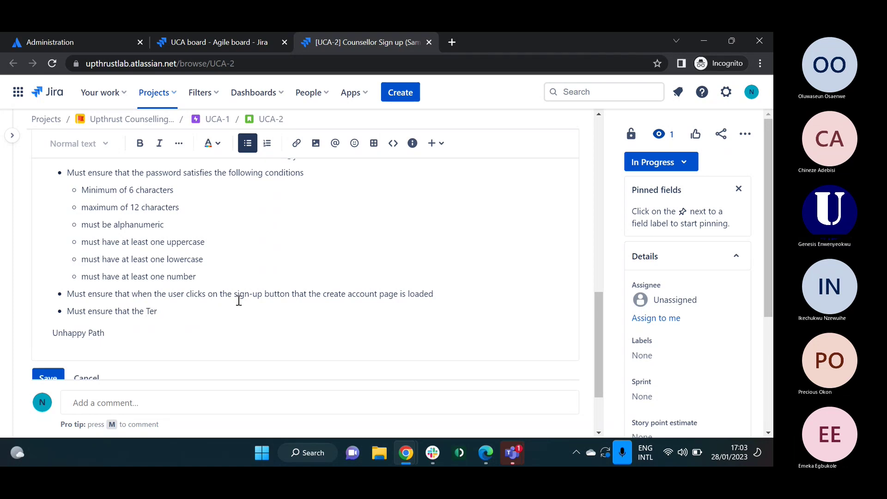
{"action": "key", "text": "BackSpace"}
{"action": "key", "text": "BackSpace"}
{"action": "key", "text": "BackSpace"}
{"action": "type", "text": "che"}
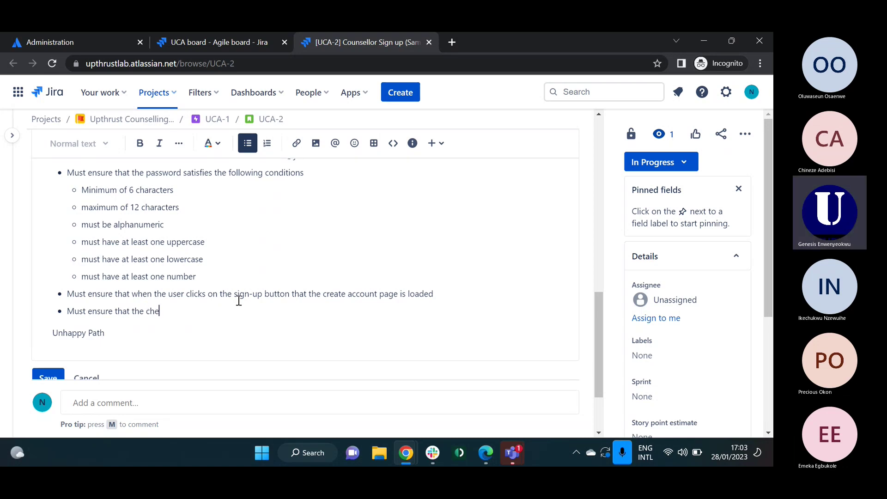
{"action": "type", "text": "ckbox for the terms and conditions "}
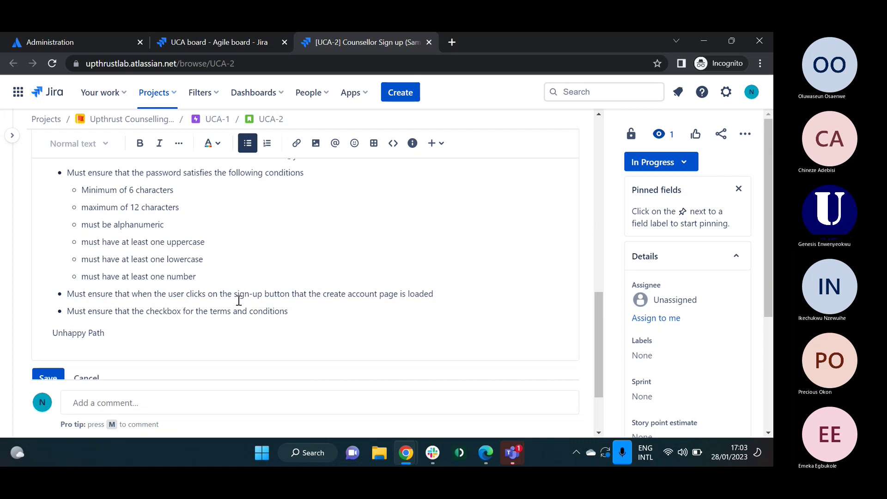
{"action": "type", "text": "is ticked by the cust"}
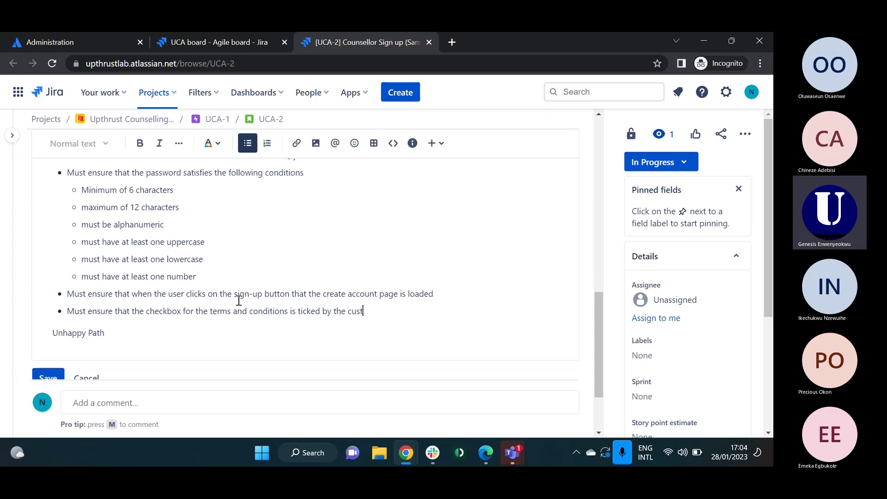
{"action": "type", "text": "omer before the Create"}
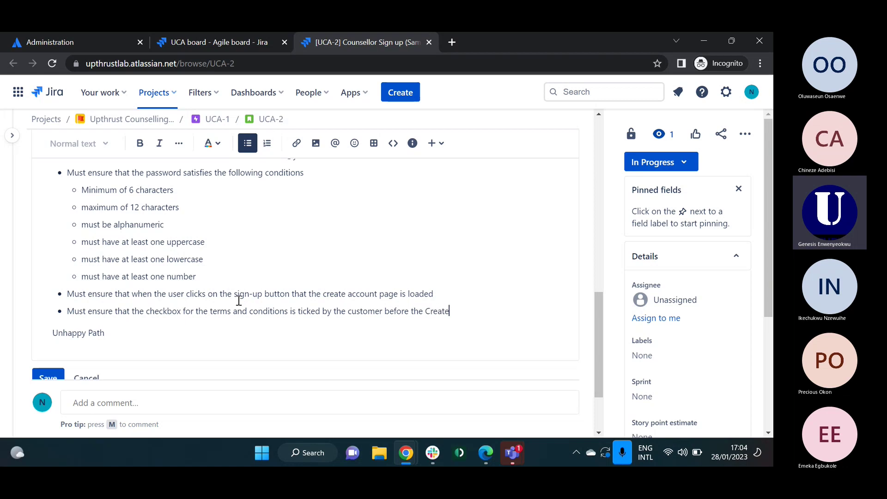
{"action": "type", "text": " Account button can be ena"}
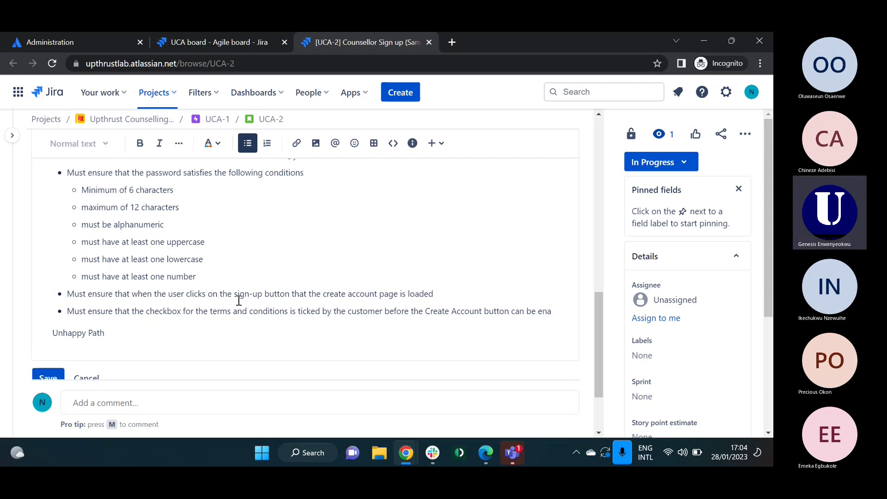
{"action": "type", "text": "bled"}
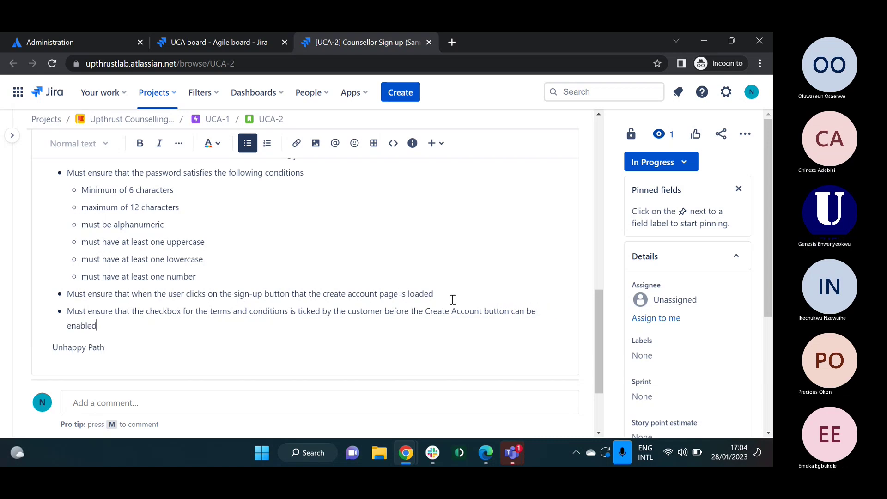
Step: Bold 'Create Account' in the last bullet and change 'checkbox' to 'checkbox/radio button'
{"action": "left_click_drag", "start_coordinate": [482, 311], "coordinate": [425, 311]}
{"action": "key", "text": "ctrl+b"}
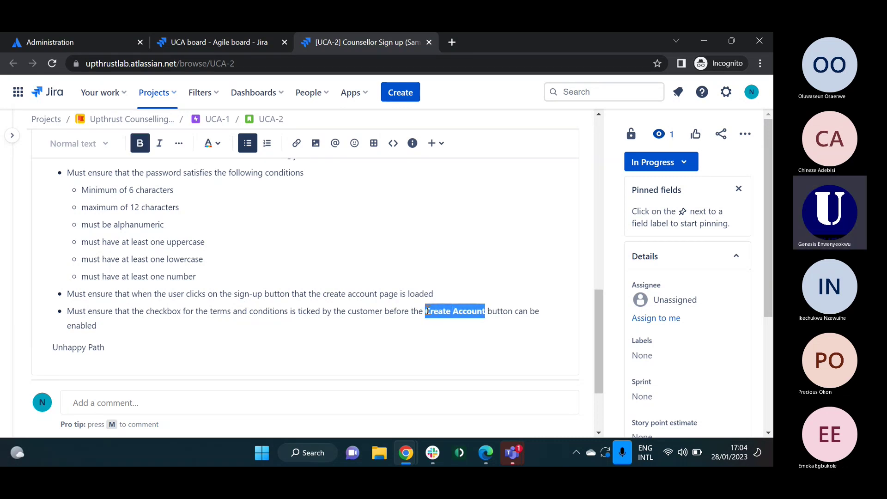
{"action": "left_click", "coordinate": [517, 326]}
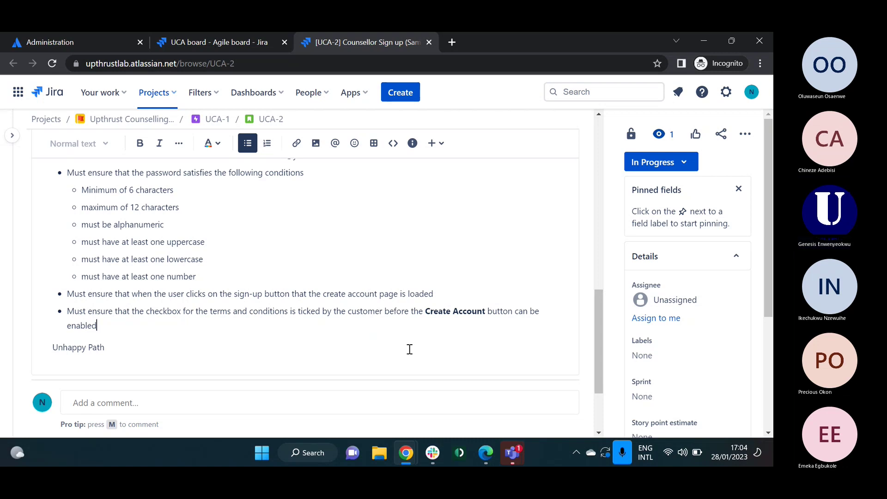
{"action": "left_click", "coordinate": [181, 312]}
{"action": "type", "text": "checkbox/radio b"}
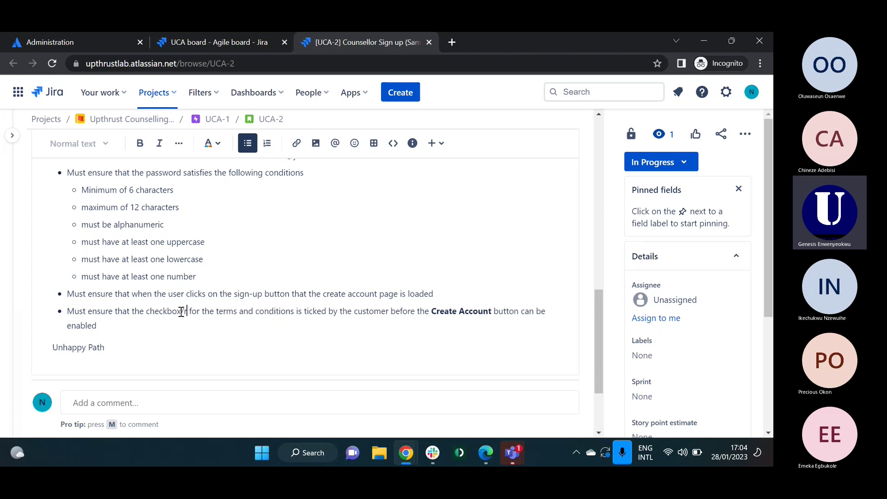
{"action": "type", "text": "u"}
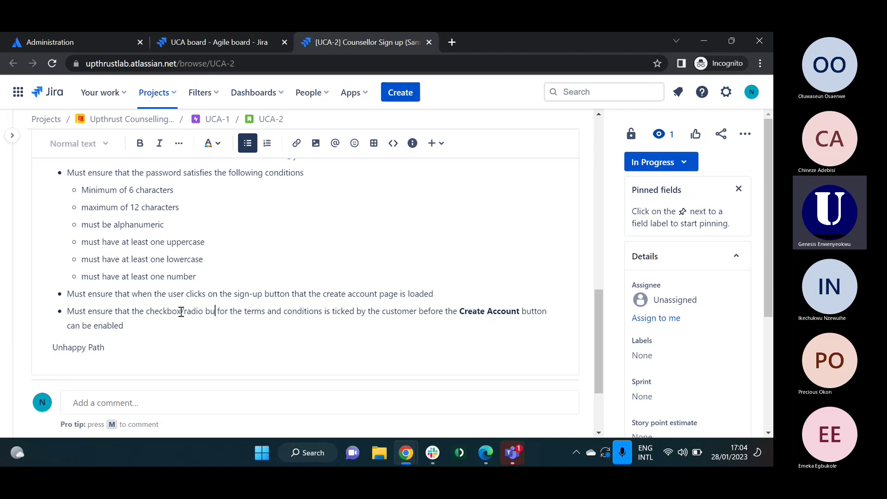
{"action": "type", "text": "tton"}
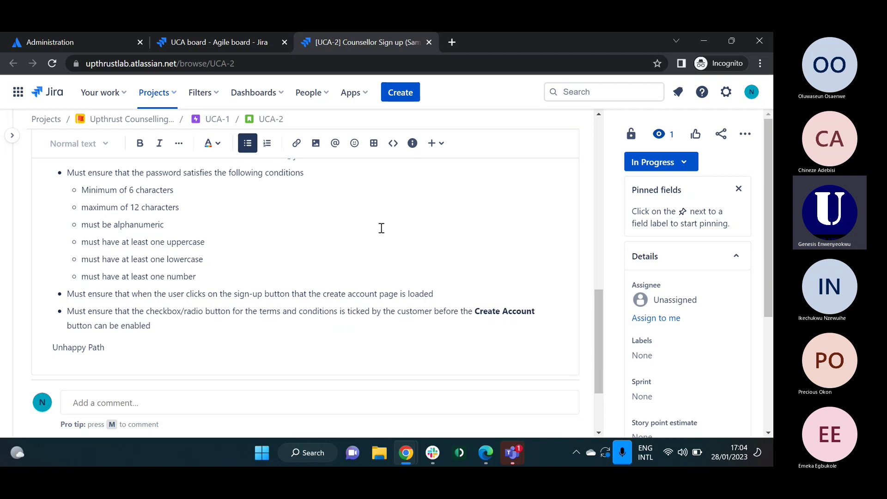
Step: Open linkedin.com in a new tab and go to its Join now sign-up page
{"action": "left_click", "coordinate": [453, 47]}
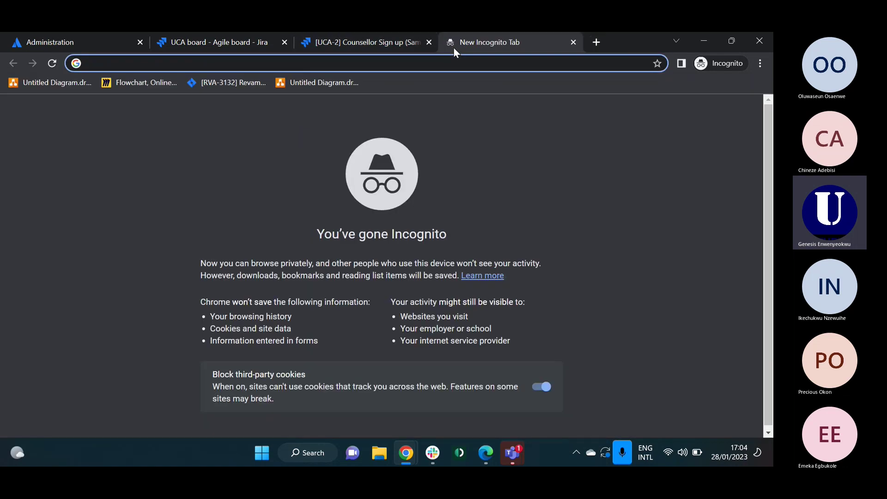
{"action": "type", "text": "linkedin.com"}
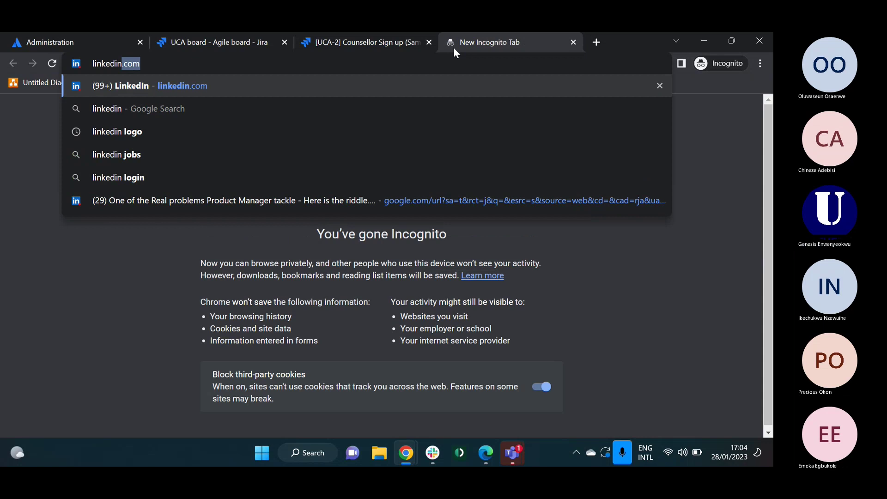
{"action": "key", "text": "Return"}
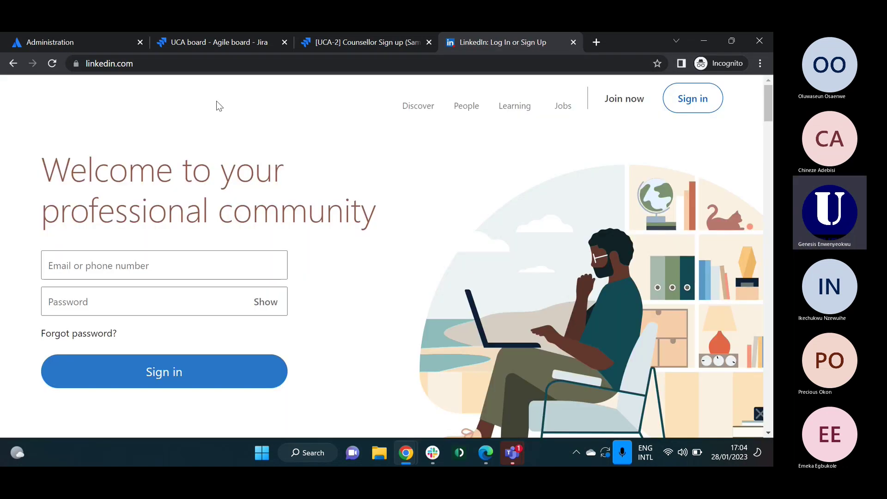
{"action": "left_click", "coordinate": [625, 110]}
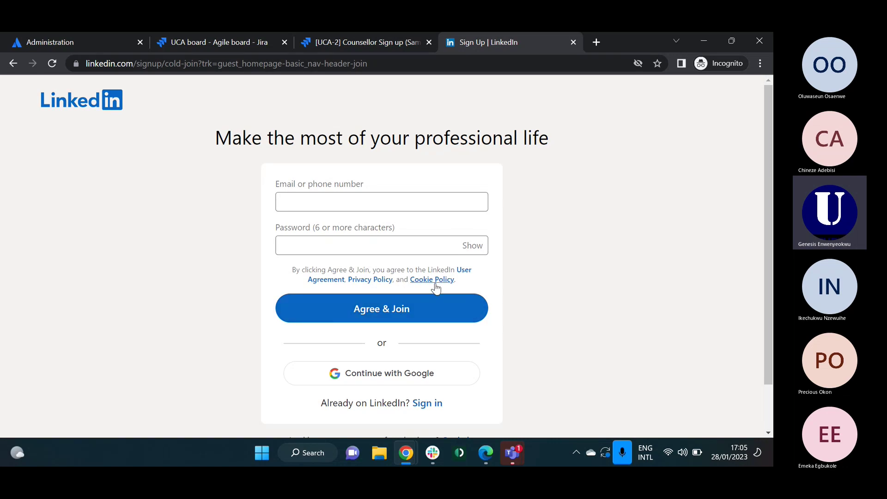
{"action": "left_click", "coordinate": [435, 64]}
Step: Search 'fascebook', open Facebook's Create new account form and submit Sign Up with empty fields
{"action": "type", "text": "fascebook"}
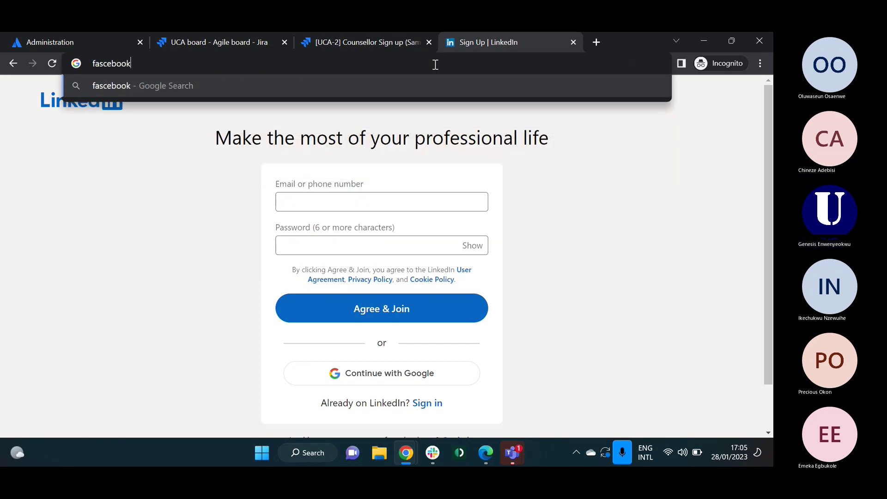
{"action": "key", "text": "Return"}
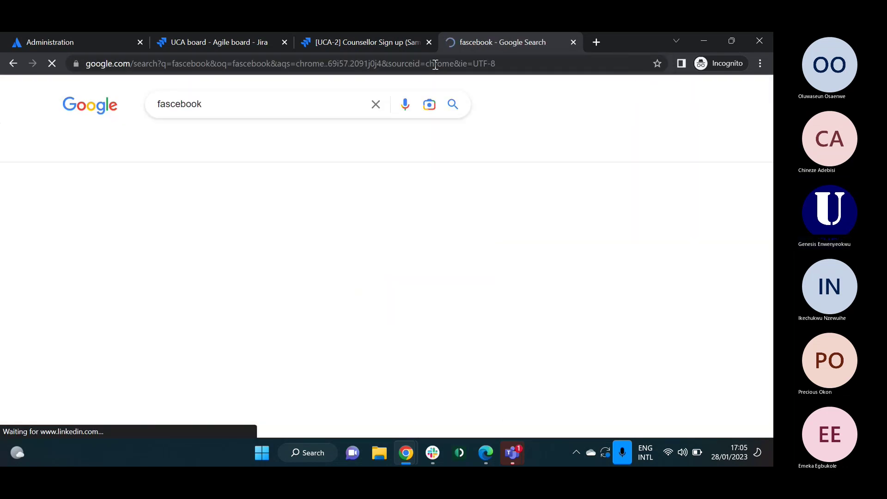
{"action": "scroll", "coordinate": [222, 278], "scroll_direction": "down", "scroll_amount": 5}
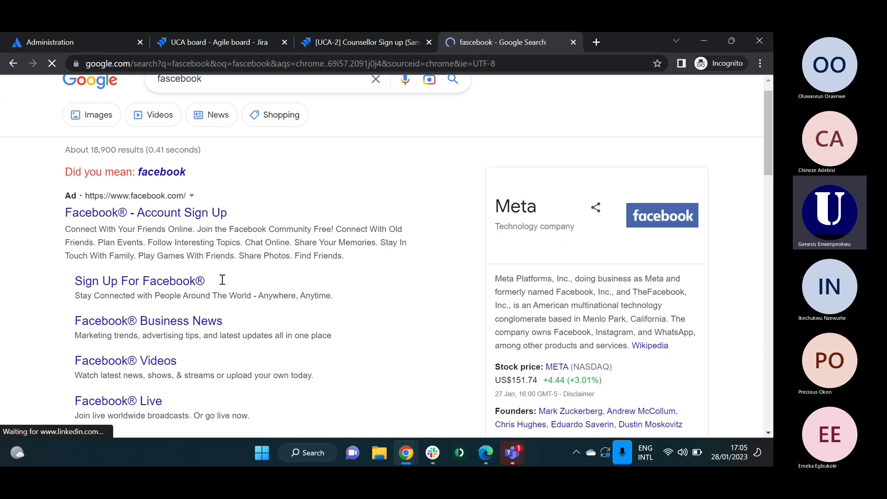
{"action": "left_click", "coordinate": [175, 283]}
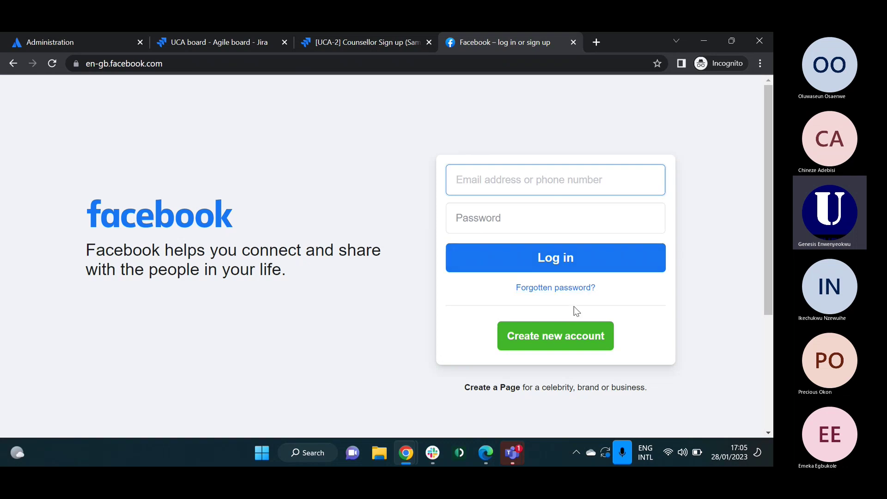
{"action": "left_click", "coordinate": [572, 334]}
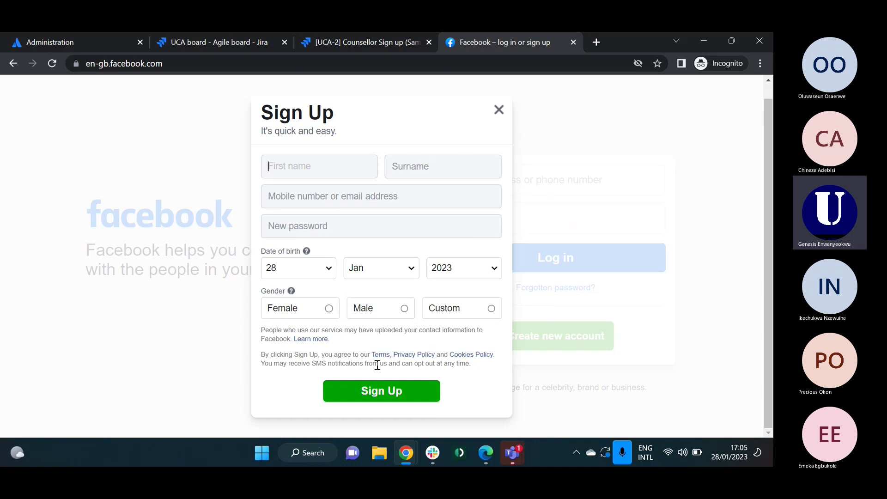
{"action": "left_click", "coordinate": [388, 391]}
{"action": "left_click", "coordinate": [200, 59]}
Step: Search Google for amazon, open the Amazon.com home page and show the Account & Lists menu
{"action": "type", "text": "amazon"}
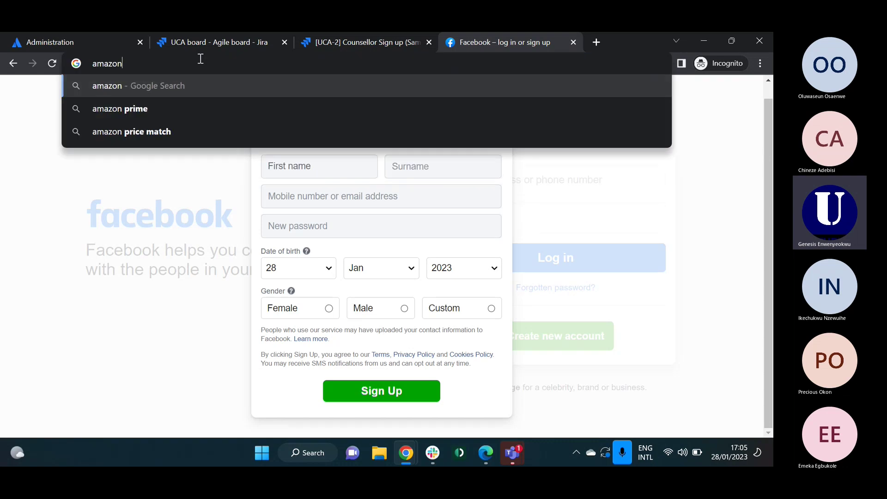
{"action": "key", "text": "Return"}
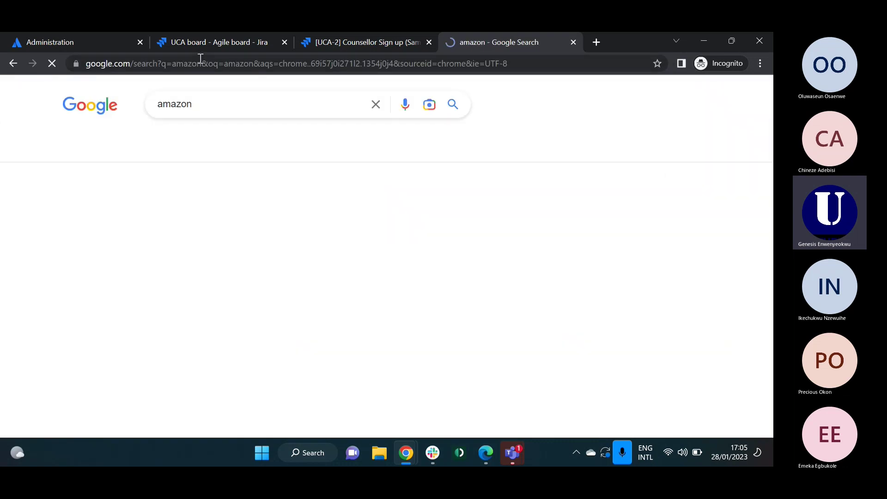
{"action": "scroll", "coordinate": [181, 335], "scroll_direction": "down", "scroll_amount": 3}
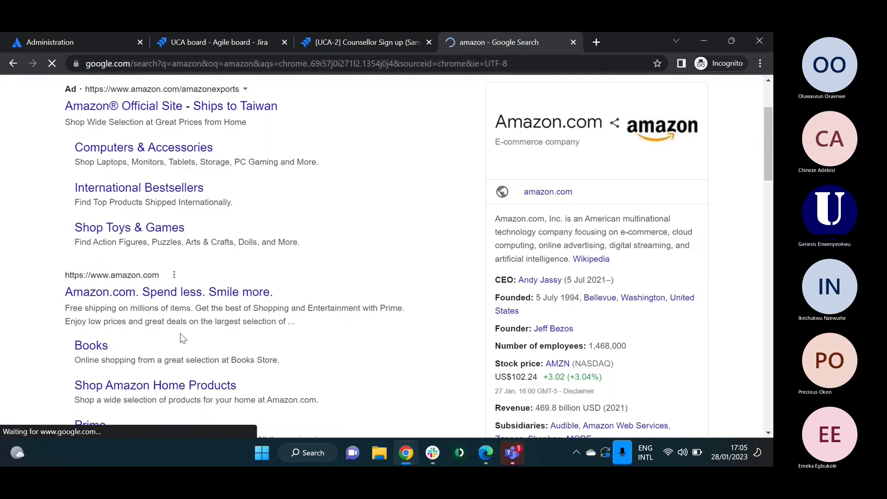
{"action": "left_click", "coordinate": [164, 295]}
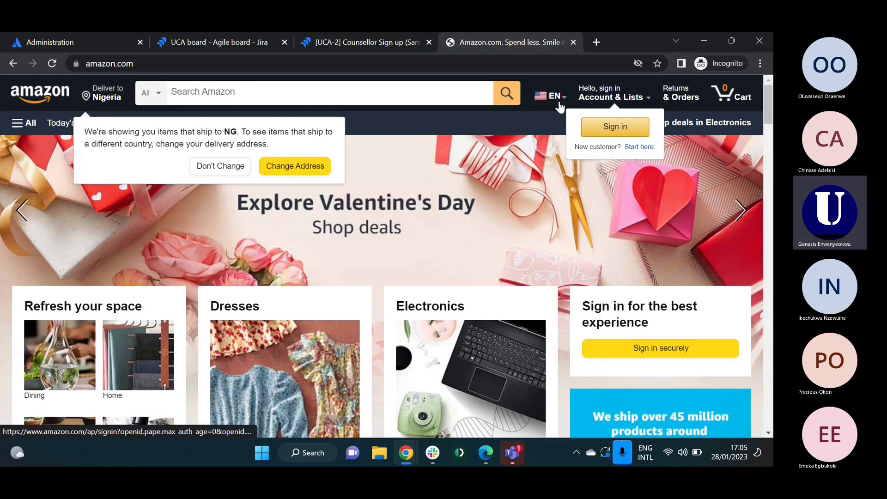
{"action": "mouse_move", "coordinate": [661, 98]}
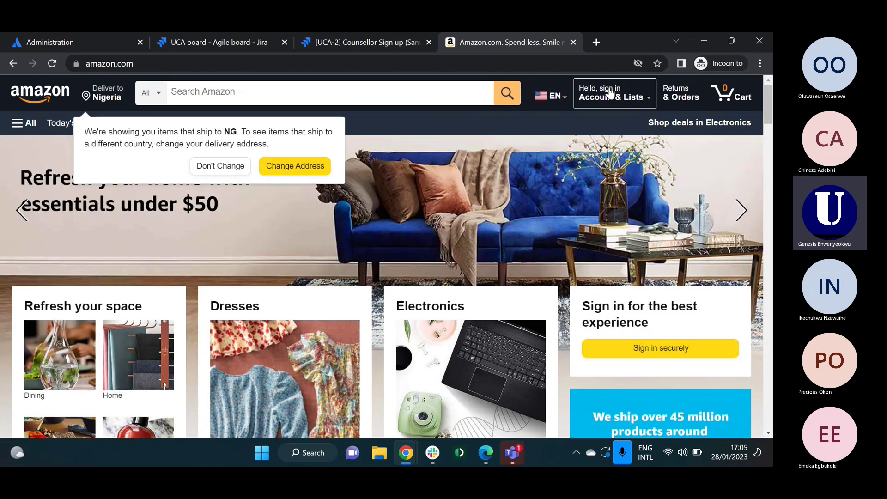
{"action": "mouse_move", "coordinate": [600, 109]}
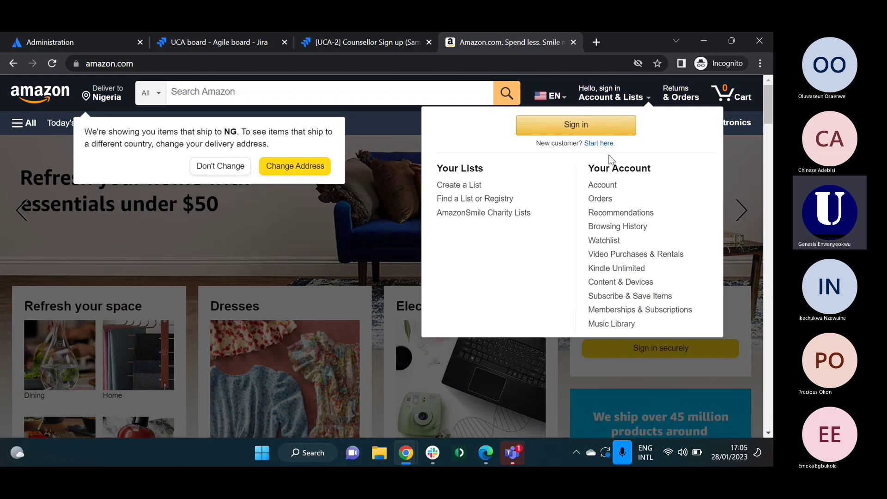
Step: Look over Amazon's Create account page, then close its tab to return to the UCA-2 story
{"action": "left_click", "coordinate": [600, 143]}
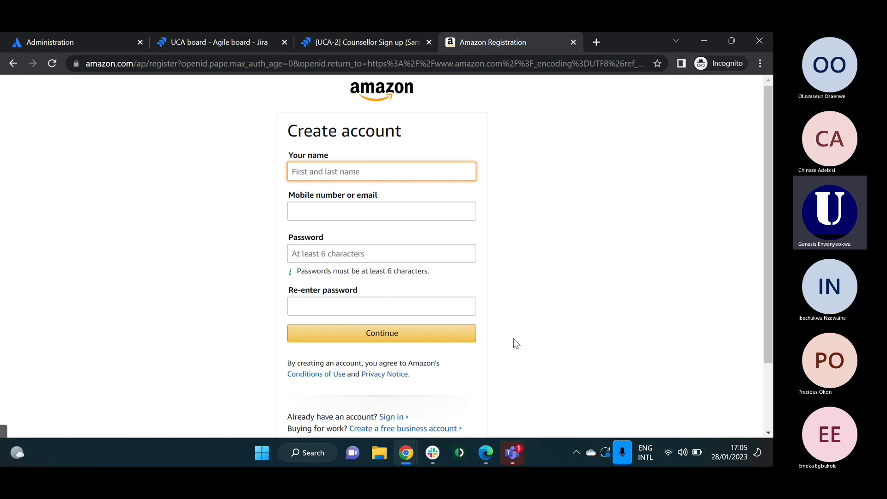
{"action": "scroll", "coordinate": [514, 339], "scroll_direction": "down", "scroll_amount": 1}
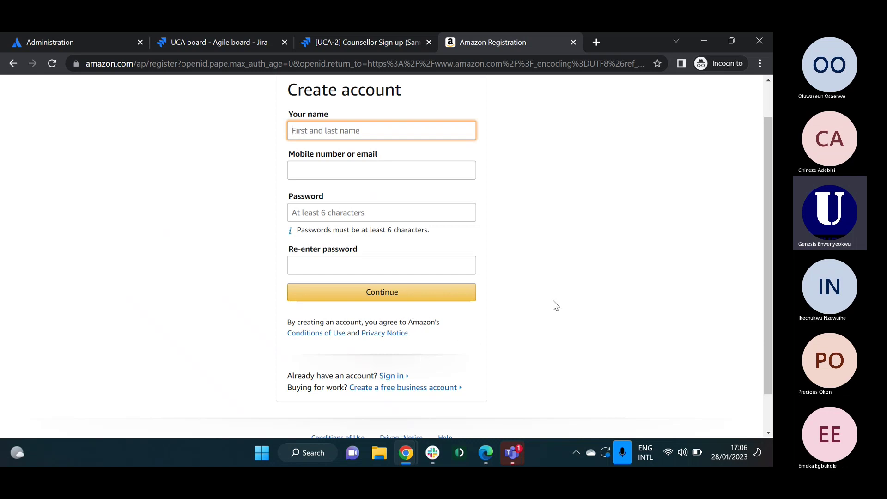
{"action": "scroll", "coordinate": [556, 306], "scroll_direction": "up", "scroll_amount": 1}
{"action": "scroll", "coordinate": [555, 306], "scroll_direction": "down", "scroll_amount": 1}
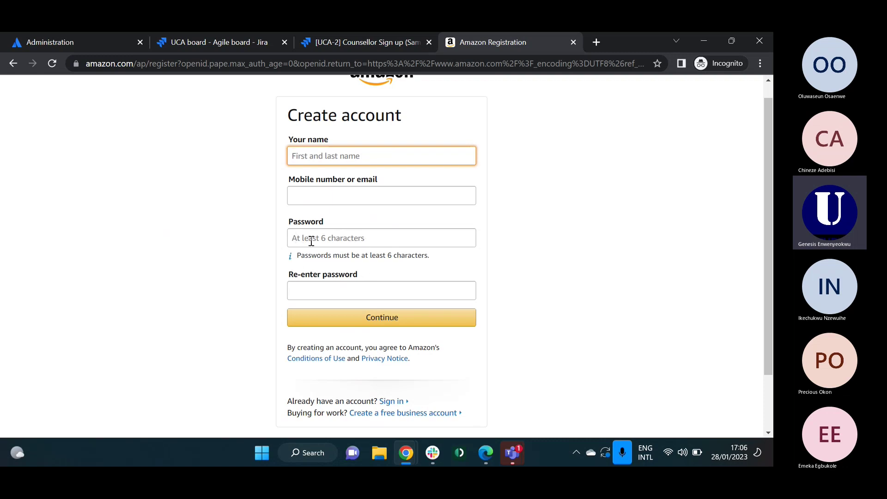
{"action": "left_click", "coordinate": [570, 249]}
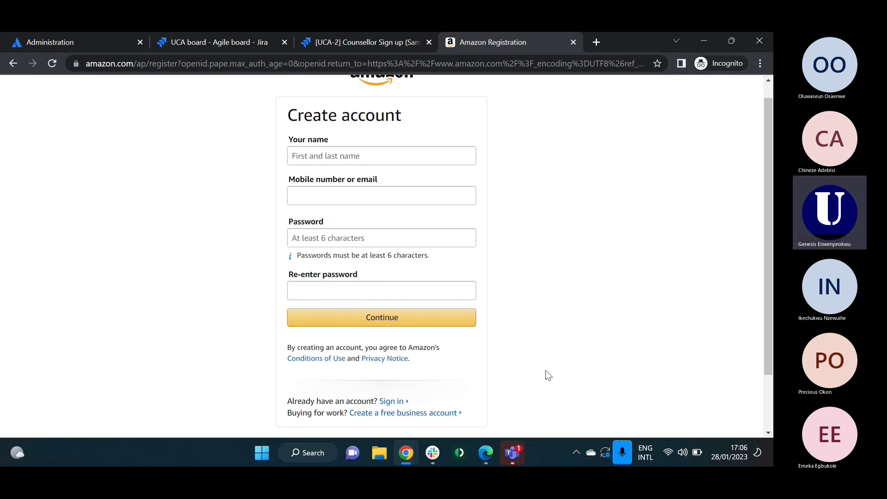
{"action": "left_click", "coordinate": [572, 42]}
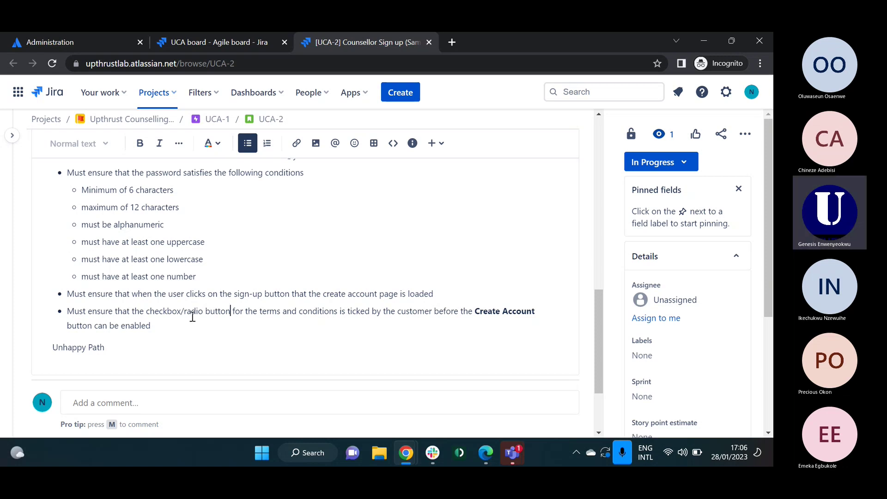
Step: Add a Happy Path bullet requiring a notice below Create Account that clicking it accepts the terms and conditions
{"action": "left_click", "coordinate": [180, 328]}
{"action": "key", "text": "Return"}
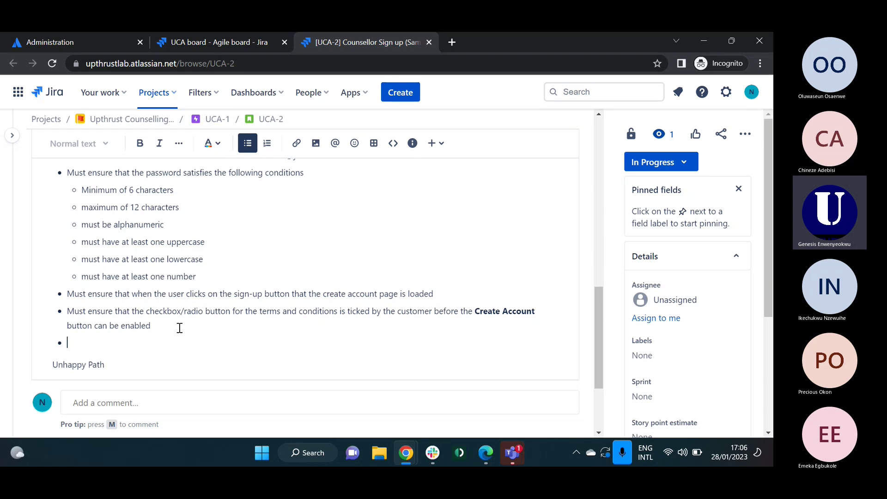
{"action": "type", "text": "Must ensure "}
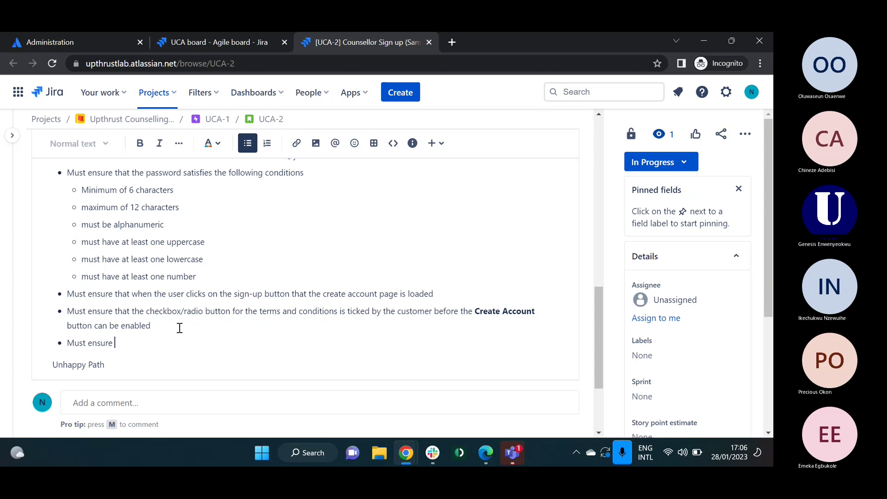
{"action": "type", "text": "that we i"}
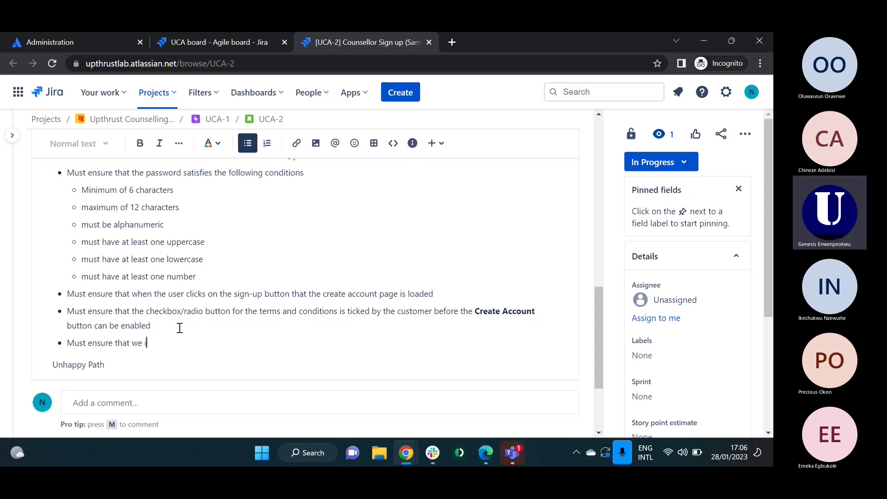
{"action": "type", "text": "nform the custome"}
{"action": "type", "text": "r "}
{"action": "type", "text": "with an"}
{"action": "key", "text": "BackSpace"}
{"action": "key", "text": "BackSpace"}
{"action": "key", "text": "BackSpace"}
{"action": "key", "text": "BackSpace"}
{"action": "key", "text": "BackSpace"}
{"action": "key", "text": "BackSpace"}
{"action": "key", "text": "BackSpace"}
{"action": "key", "text": "BackSpace"}
{"action": "key", "text": "BackSpace"}
{"action": "key", "text": "BackSpace"}
{"action": "key", "text": "BackSpace"}
{"action": "key", "text": "BackSpace"}
{"action": "key", "text": "BackSpace"}
{"action": "key", "text": "BackSpace"}
{"action": "key", "text": "BackSpace"}
{"action": "key", "text": "BackSpace"}
{"action": "key", "text": "BackSpace"}
{"action": "key", "text": "BackSpace"}
{"action": "key", "text": "BackSpace"}
{"action": "key", "text": "BackSpace"}
{"action": "key", "text": "BackSpace"}
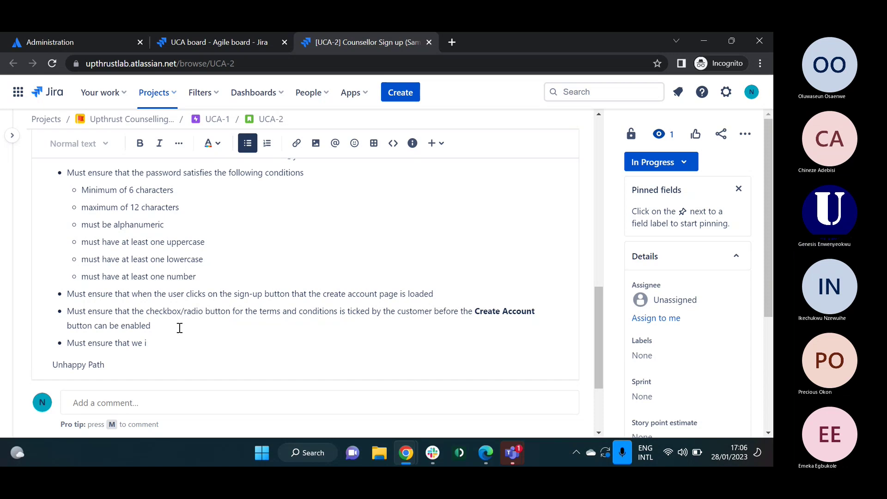
{"action": "type", "text": "display "}
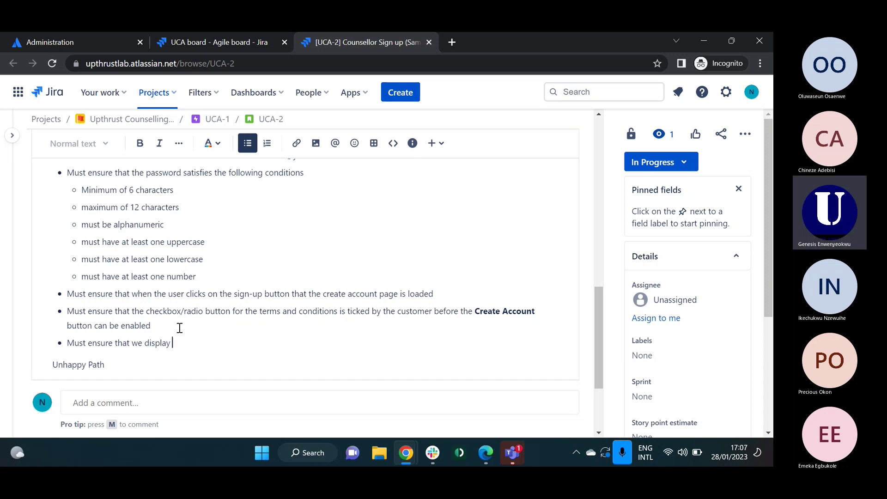
{"action": "type", "text": "an information below the Creat"}
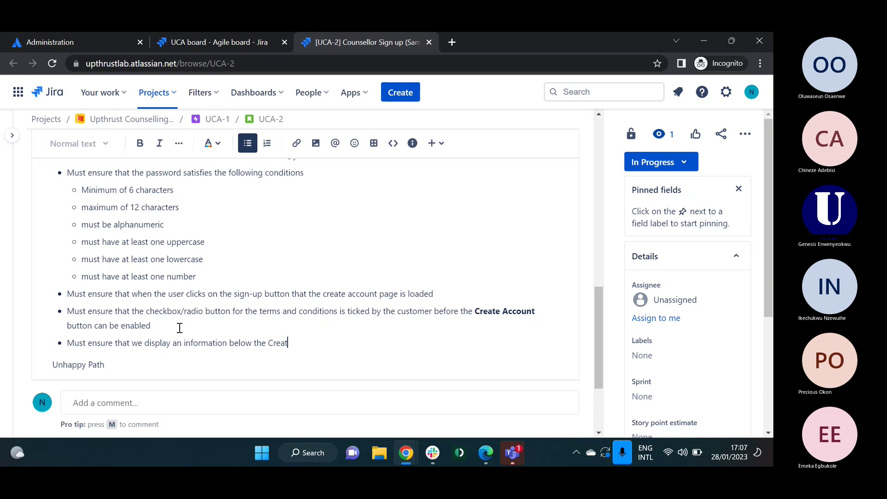
{"action": "type", "text": "e A"}
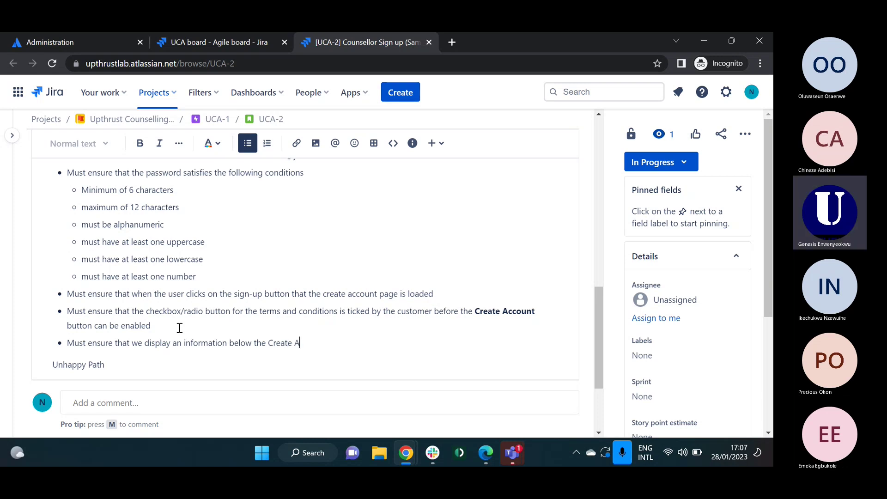
{"action": "type", "text": "ccount button to inform "}
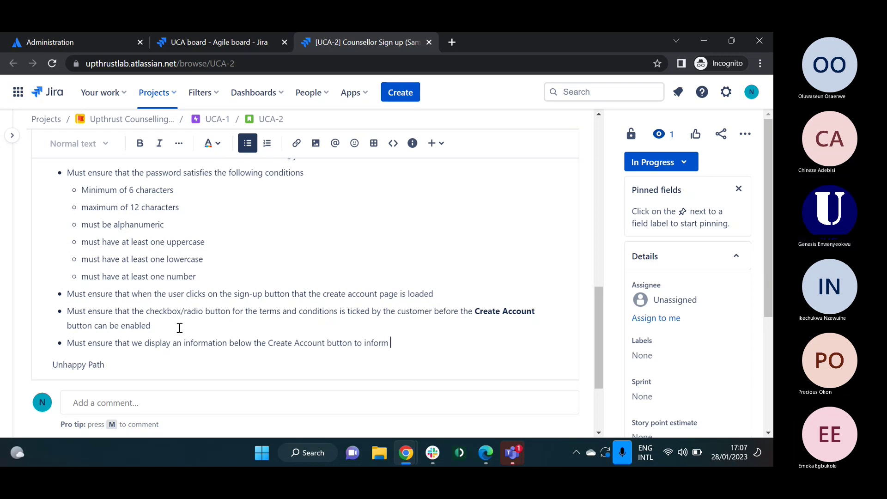
{"action": "type", "text": "the customer t"}
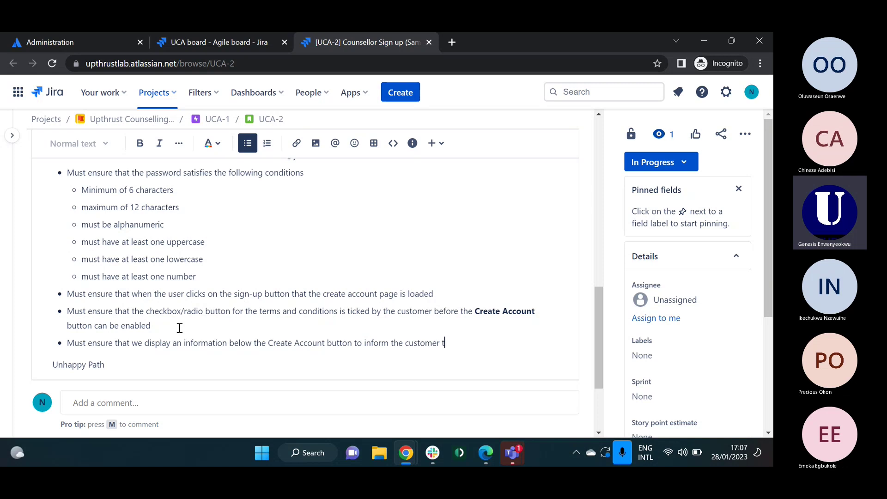
{"action": "type", "text": "hat they will automaticall"}
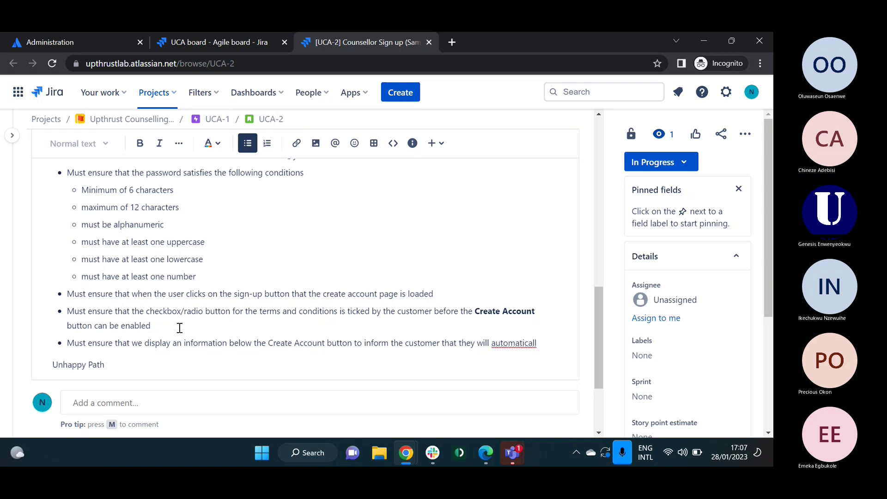
{"action": "type", "text": "y accep"}
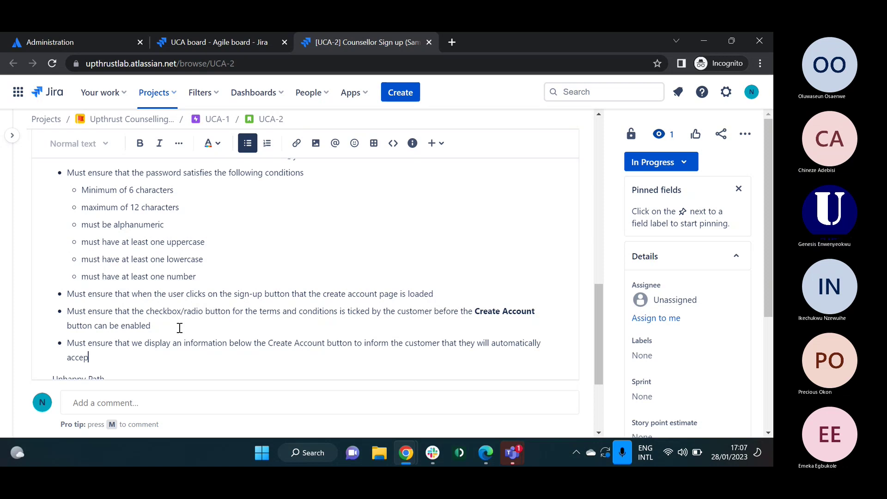
{"action": "type", "text": "ts terms an"}
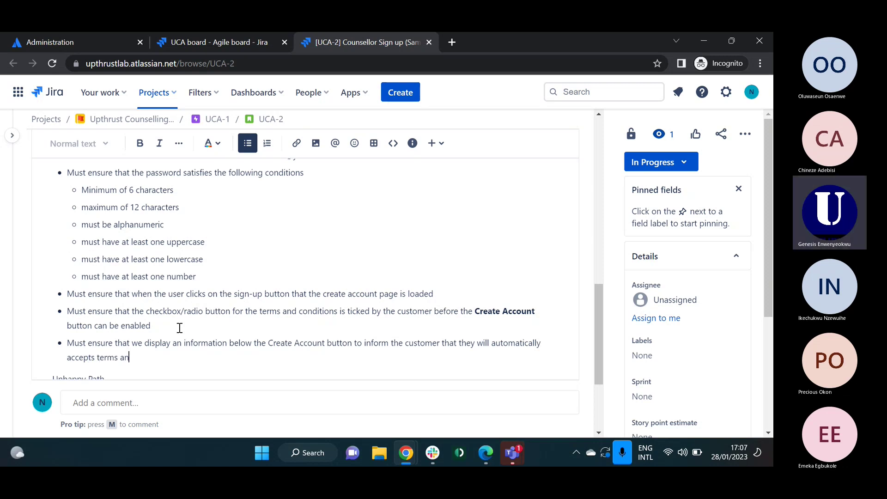
{"action": "type", "text": "d condit"}
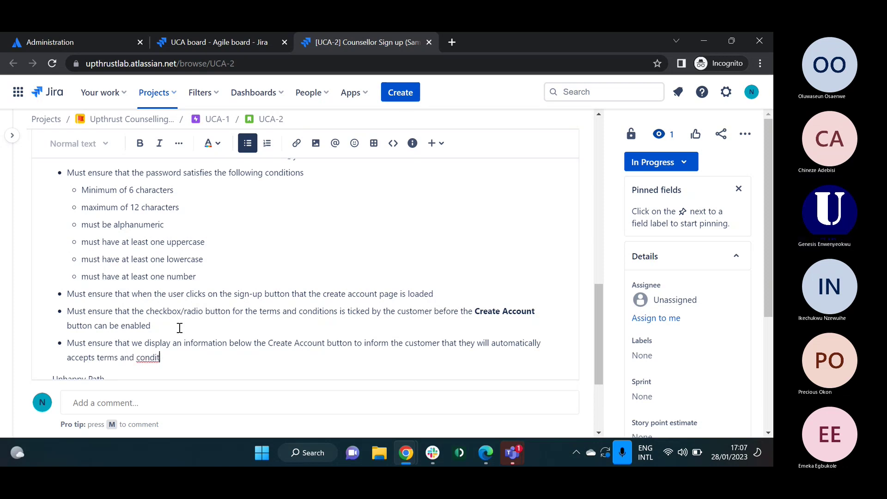
{"action": "type", "text": "ions when they"}
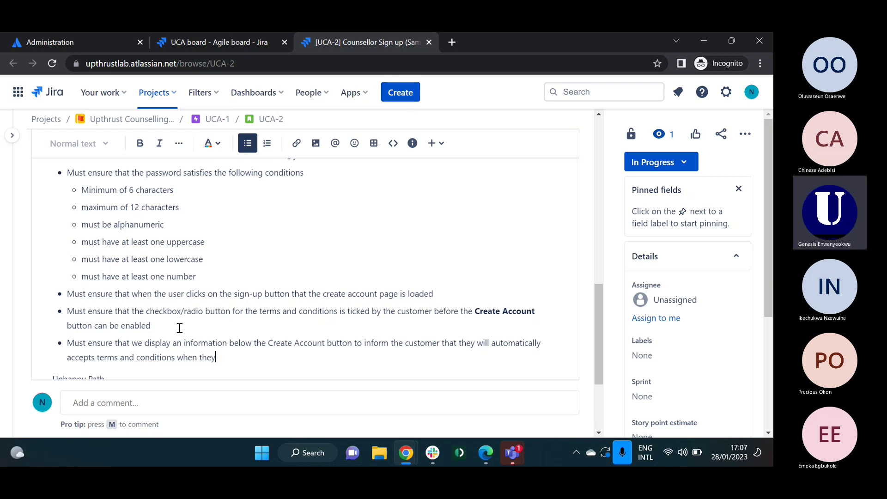
{"action": "type", "text": " click"}
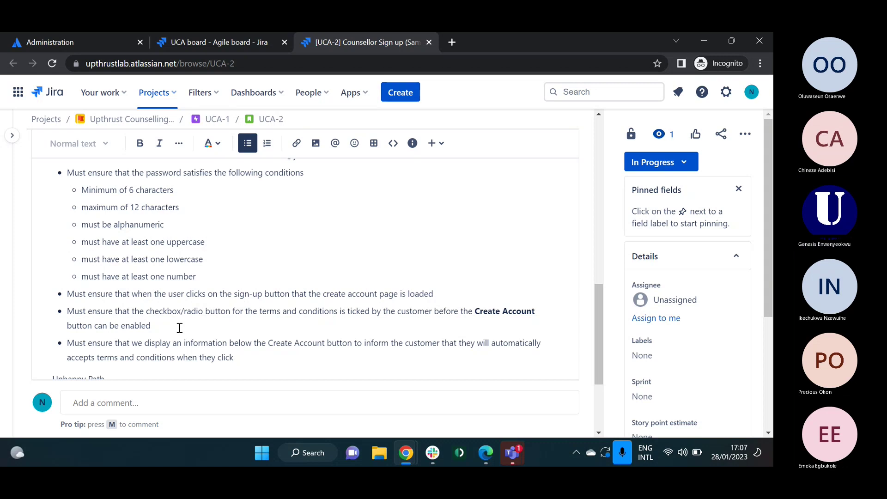
{"action": "type", "text": " the Create Accoun"}
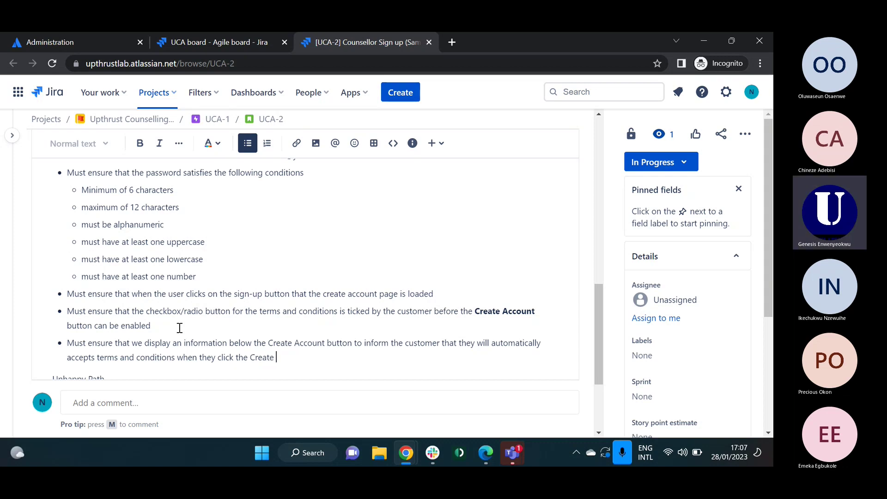
{"action": "type", "text": "t button"}
Step: Start a sub-bullet reading "the information displayed should be 'By"
{"action": "key", "text": "Return"}
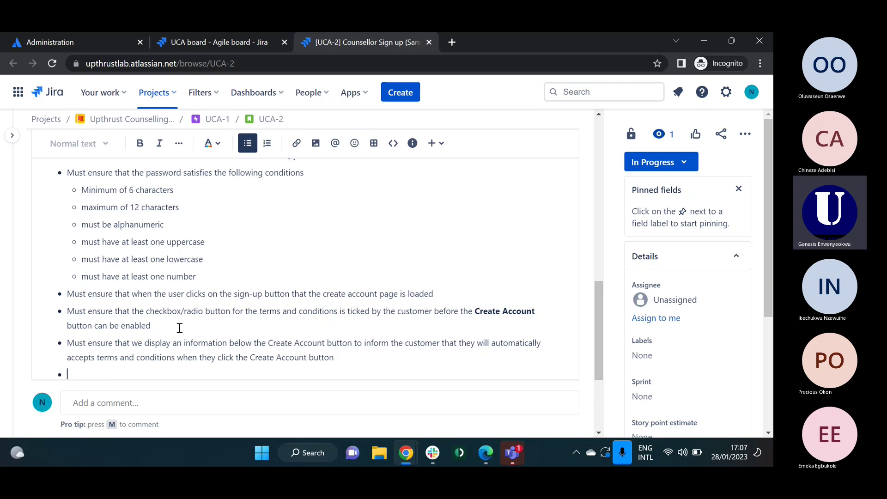
{"action": "type", "text": "the"}
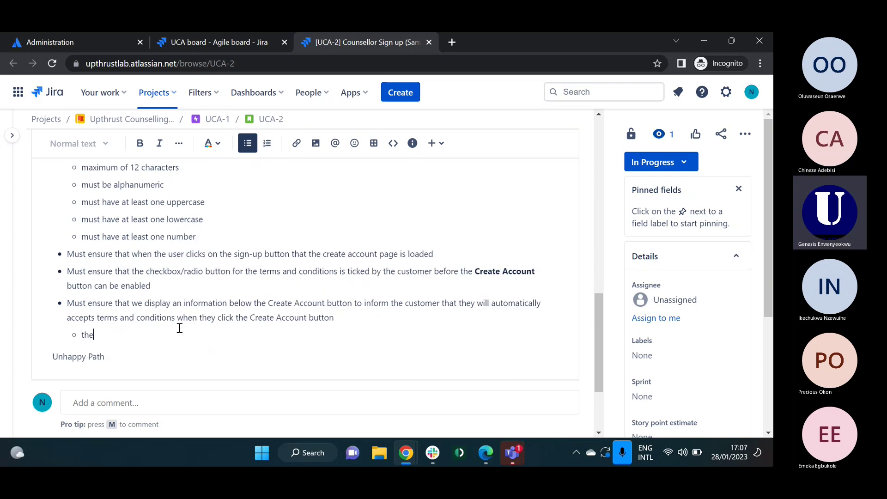
{"action": "type", "text": "informat"}
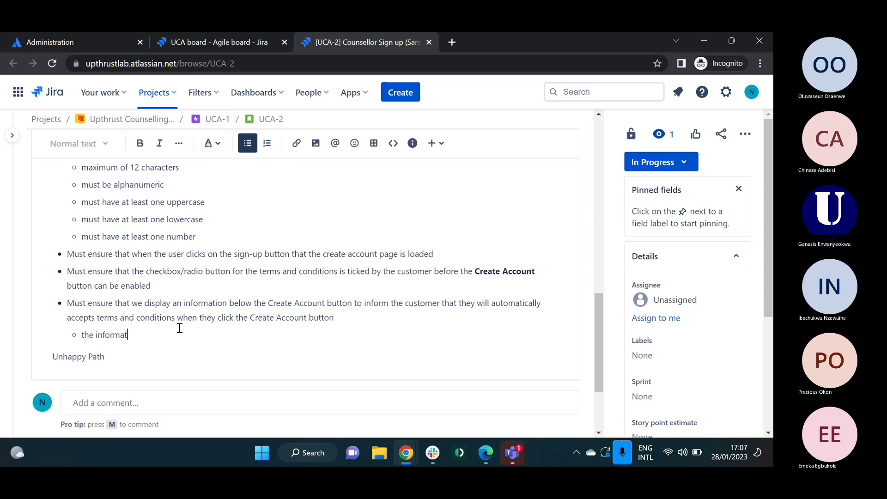
{"action": "type", "text": "ion displayed "}
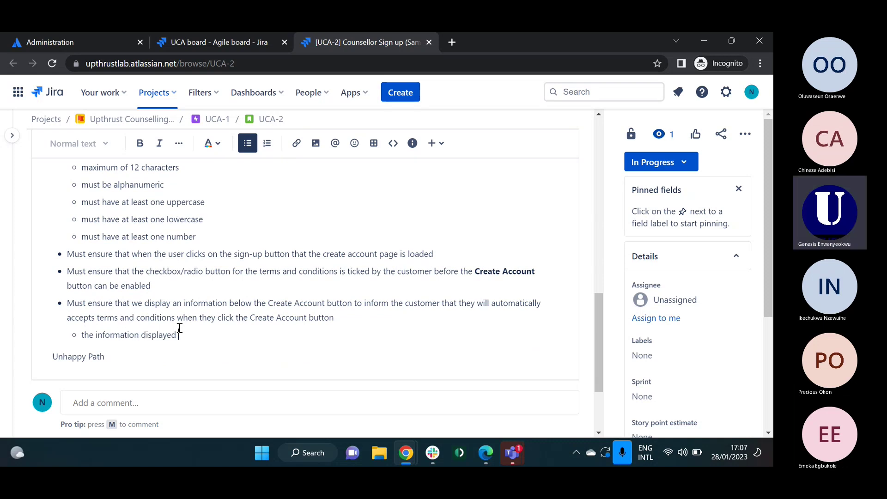
{"action": "type", "text": "should be 'By"}
Step: Open LinkedIn's sign-up page in a new tab and select its 'By clicking Agree & Join…' consent text
{"action": "left_click", "coordinate": [450, 42]}
{"action": "type", "text": "linkedin.com"}
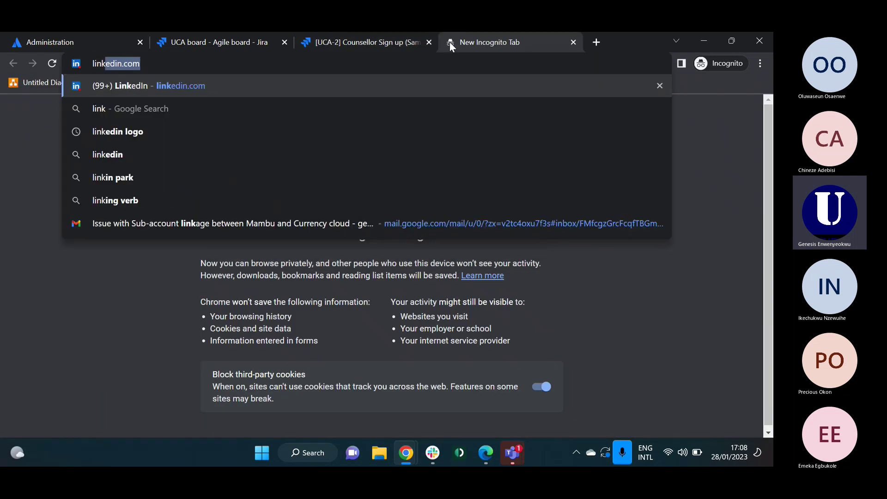
{"action": "key", "text": "Return"}
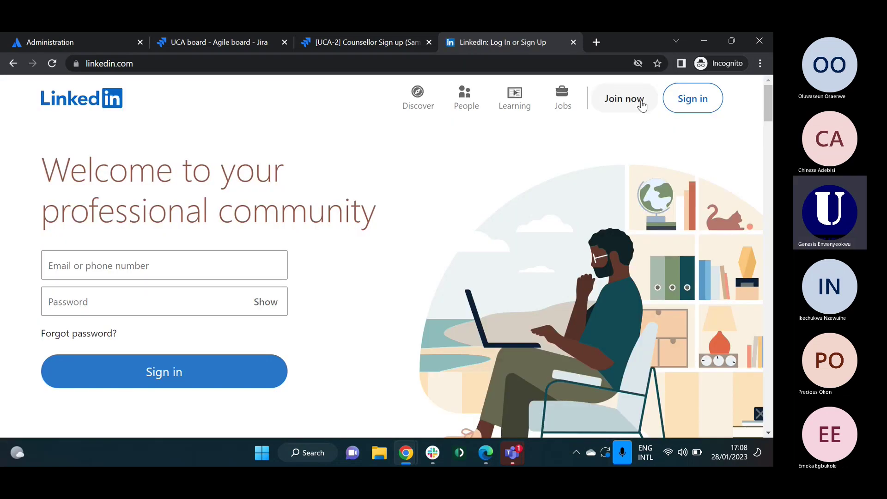
{"action": "left_click", "coordinate": [641, 106]}
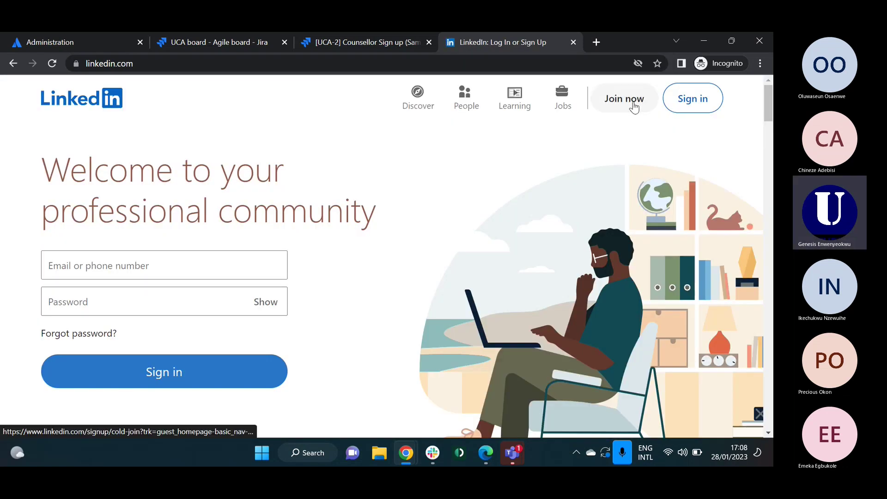
{"action": "scroll", "coordinate": [415, 250], "scroll_direction": "down", "scroll_amount": 1}
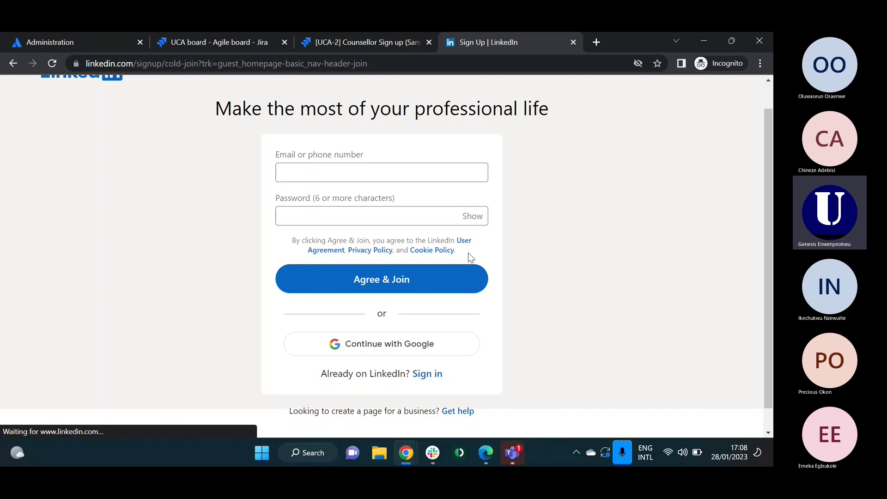
{"action": "left_click_drag", "start_coordinate": [463, 256], "coordinate": [292, 241]}
{"action": "key", "text": "ctrl+c"}
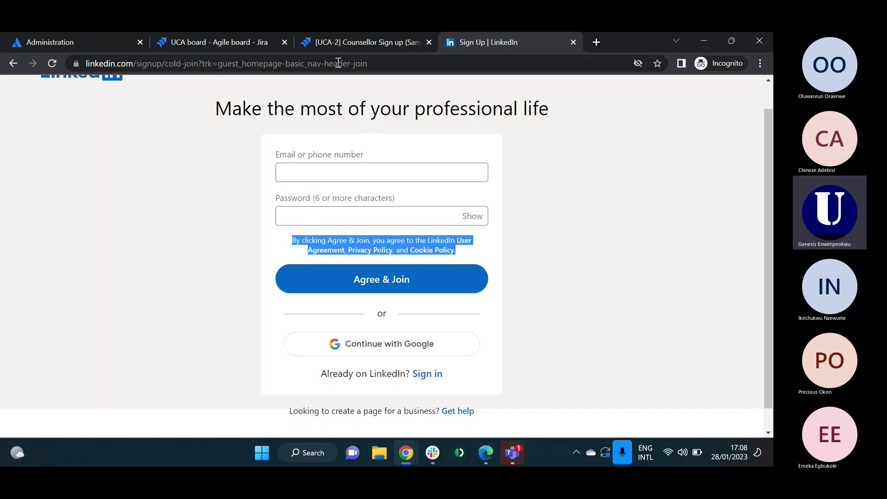
{"action": "left_click", "coordinate": [344, 43]}
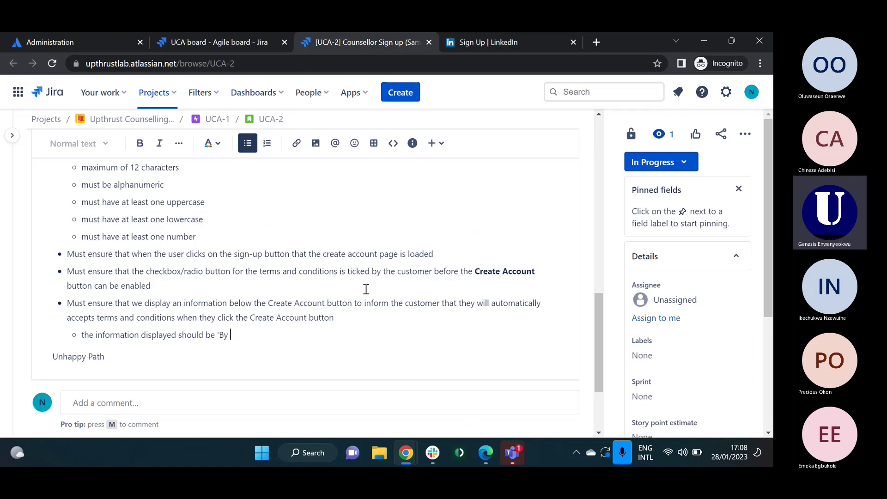
Step: Finish the sub-bullet by pasting LinkedIn's consent sentence and adding the closing quote
{"action": "key", "text": "BackSpace"}
{"action": "key", "text": "ctrl+v"}
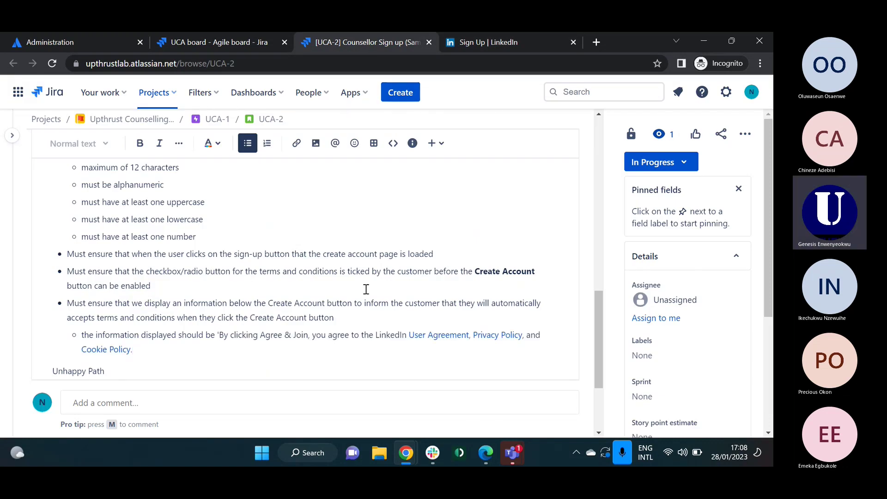
{"action": "type", "text": "'"}
Step: Bold both occurrences of 'Create Account' in the third bullet
{"action": "left_click_drag", "start_coordinate": [304, 316], "coordinate": [252, 316]}
{"action": "left_click", "coordinate": [312, 317]}
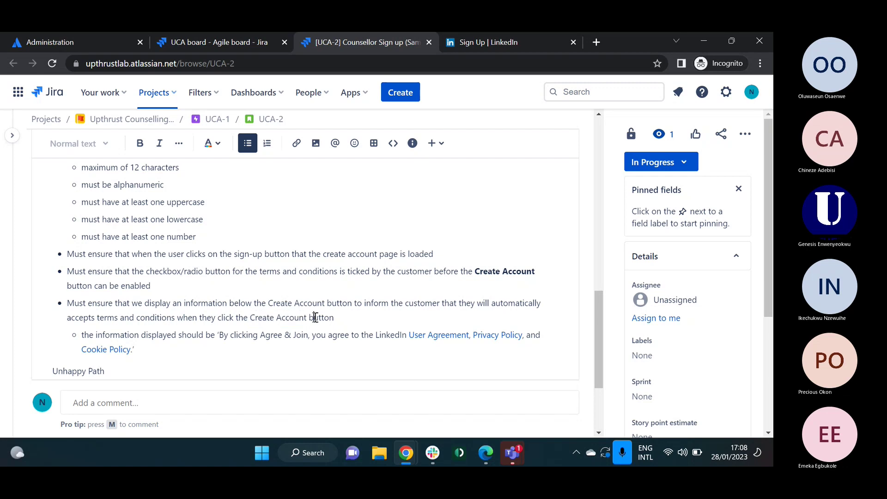
{"action": "left_click_drag", "start_coordinate": [307, 319], "coordinate": [250, 318]}
{"action": "key", "text": "ctrl+b"}
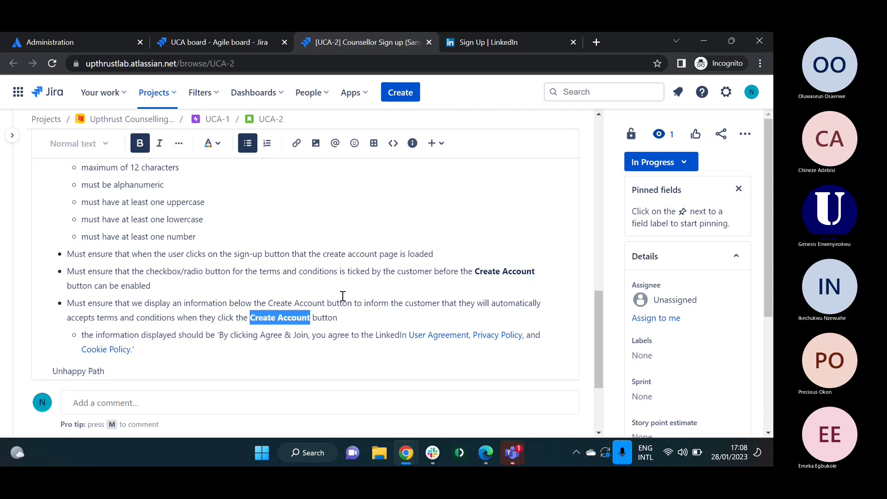
{"action": "left_click", "coordinate": [324, 302]}
{"action": "left_click_drag", "start_coordinate": [325, 302], "coordinate": [268, 303]}
{"action": "key", "text": "ctrl+b"}
{"action": "left_click", "coordinate": [395, 286]}
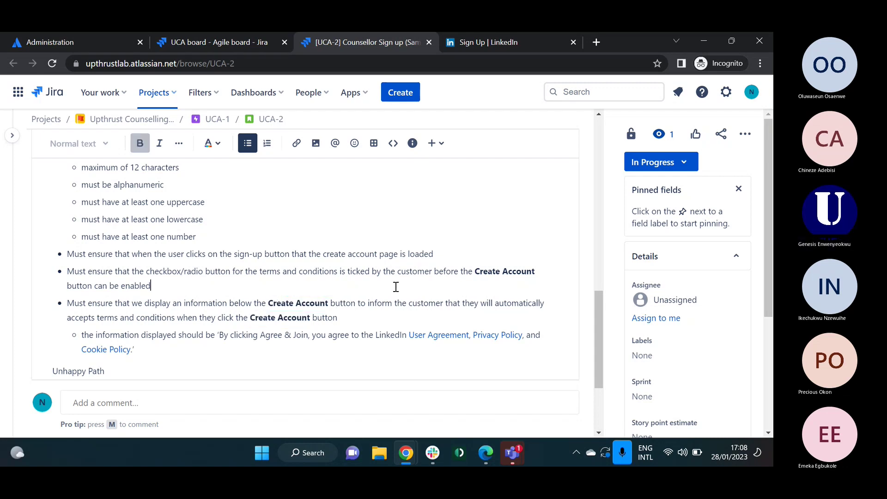
Step: Switch to the LinkedIn sign-up tab to compare and clear the highlighted agreement text
{"action": "scroll", "coordinate": [396, 287], "scroll_direction": "down", "scroll_amount": 2}
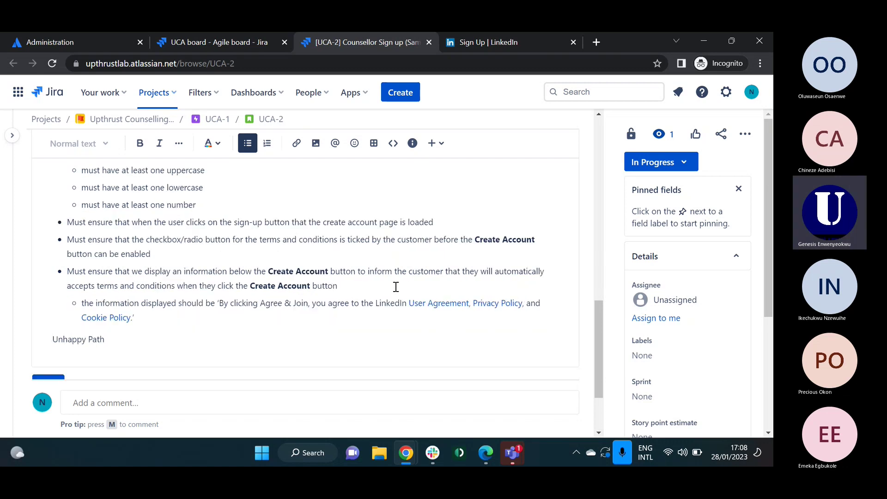
{"action": "left_click", "coordinate": [511, 41]}
{"action": "left_click", "coordinate": [509, 256]}
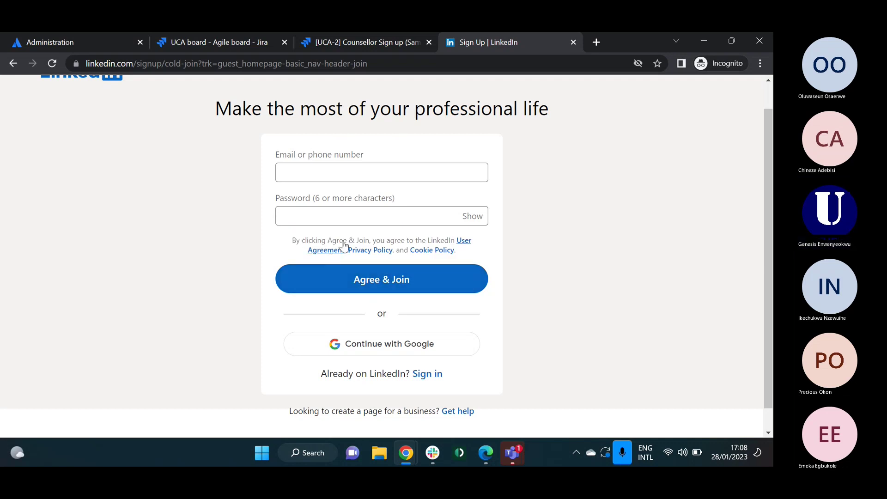
Step: Back in the story, format the quoted LinkedIn consent sentence as bold italic
{"action": "left_click", "coordinate": [375, 45]}
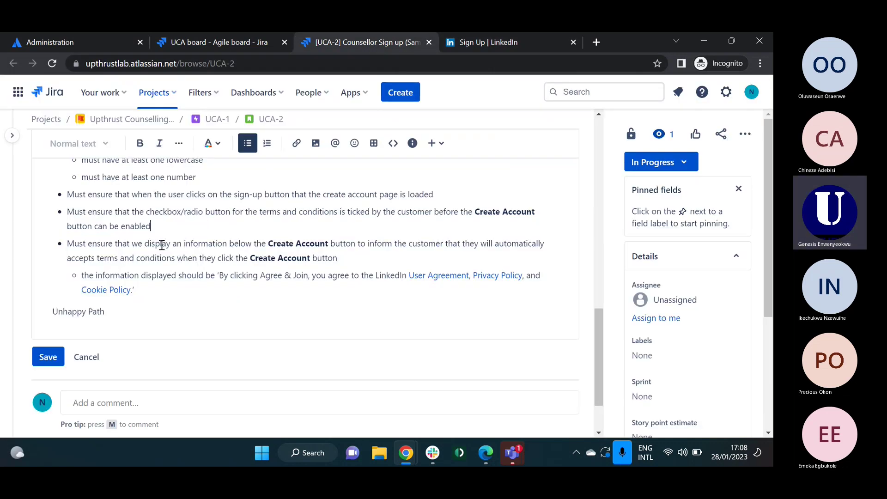
{"action": "left_click_drag", "start_coordinate": [152, 291], "coordinate": [68, 246]}
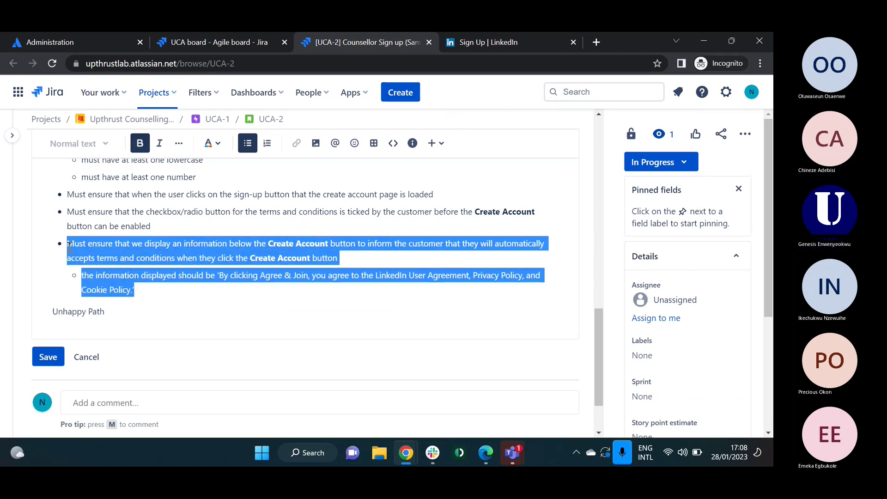
{"action": "left_click", "coordinate": [286, 292]}
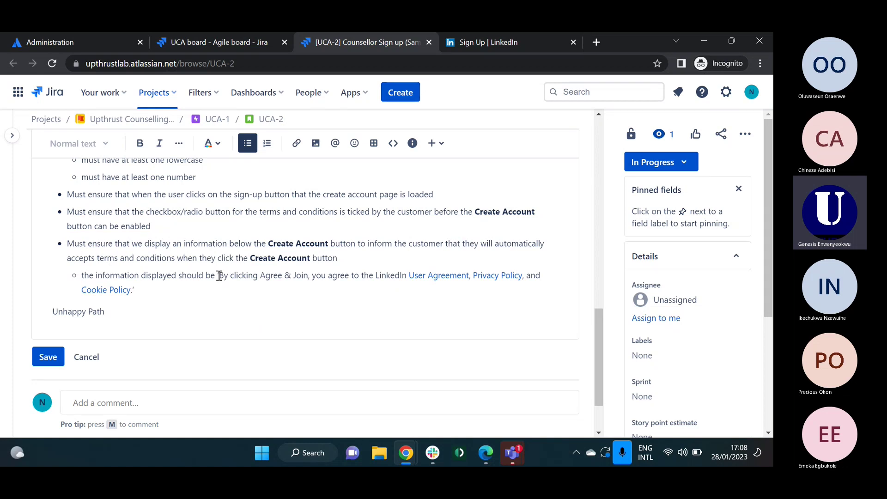
{"action": "left_click_drag", "start_coordinate": [217, 276], "coordinate": [204, 285]}
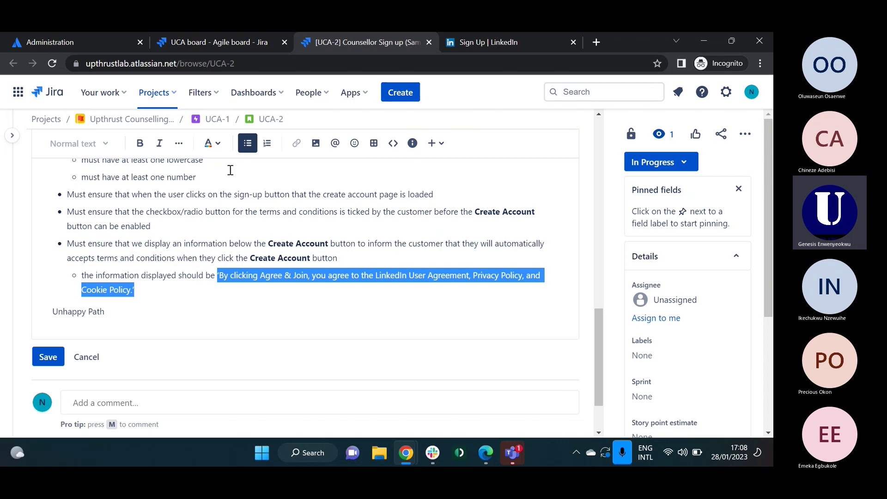
{"action": "left_click", "coordinate": [160, 149]}
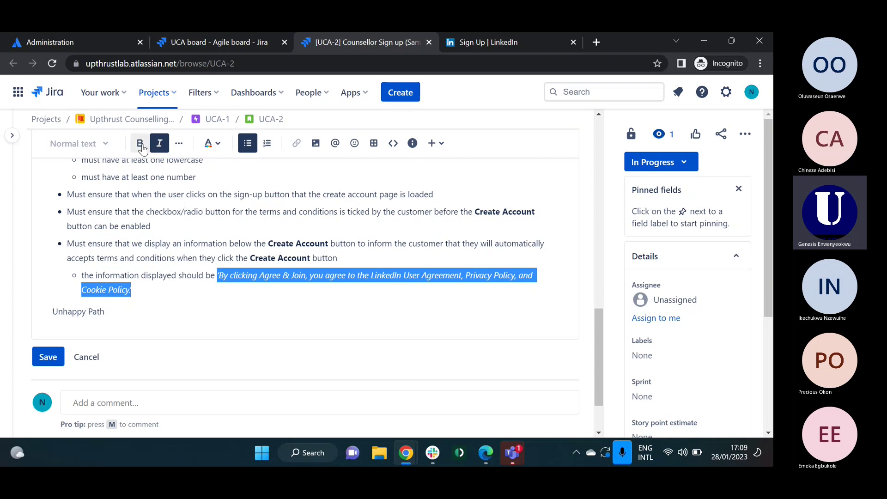
{"action": "left_click", "coordinate": [210, 144]}
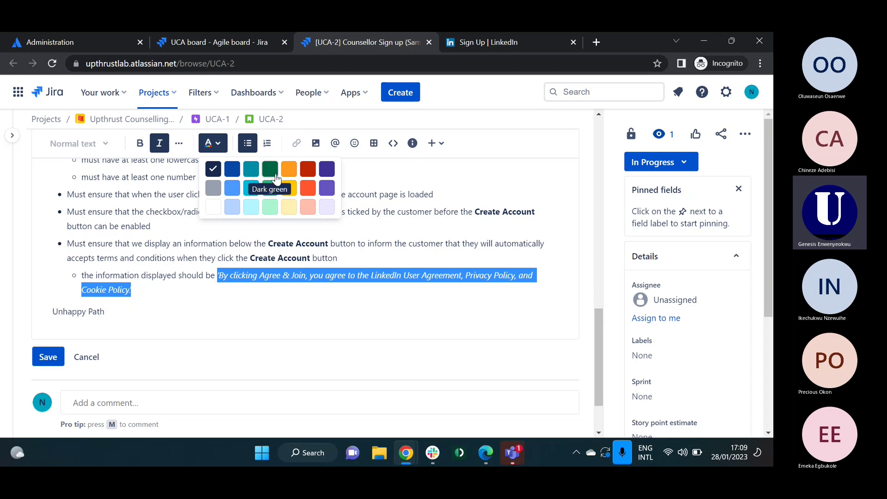
{"action": "left_click", "coordinate": [326, 169]}
{"action": "left_click", "coordinate": [405, 222]}
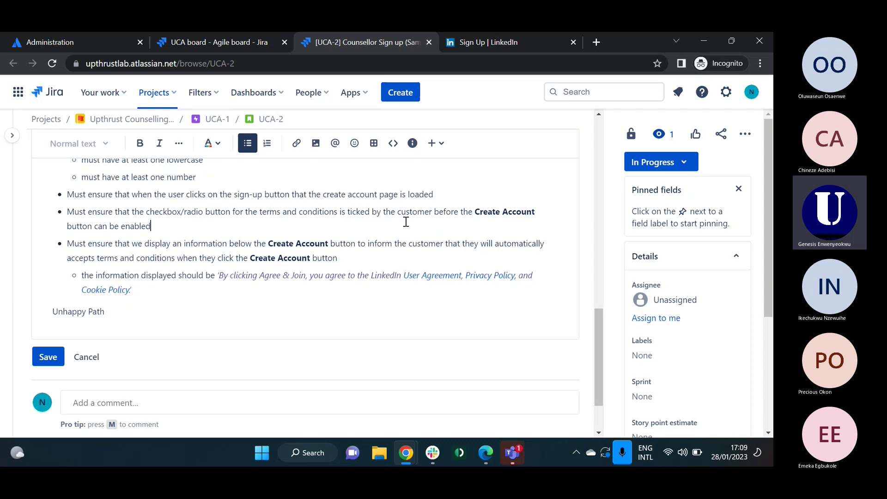
{"action": "key", "text": "ctrl+z"}
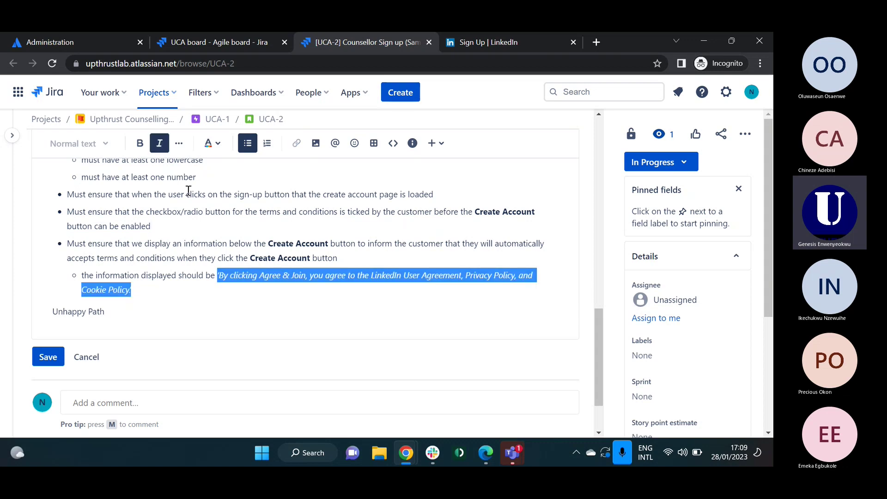
{"action": "left_click", "coordinate": [143, 147]}
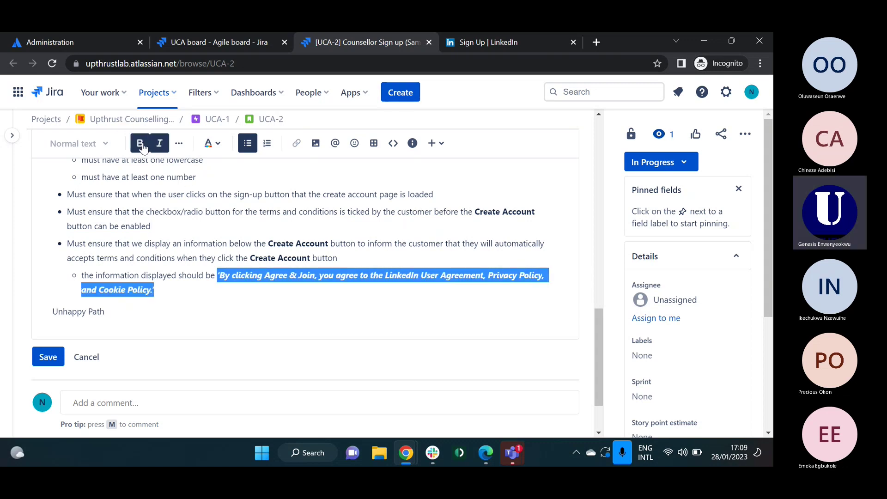
{"action": "left_click", "coordinate": [199, 290]}
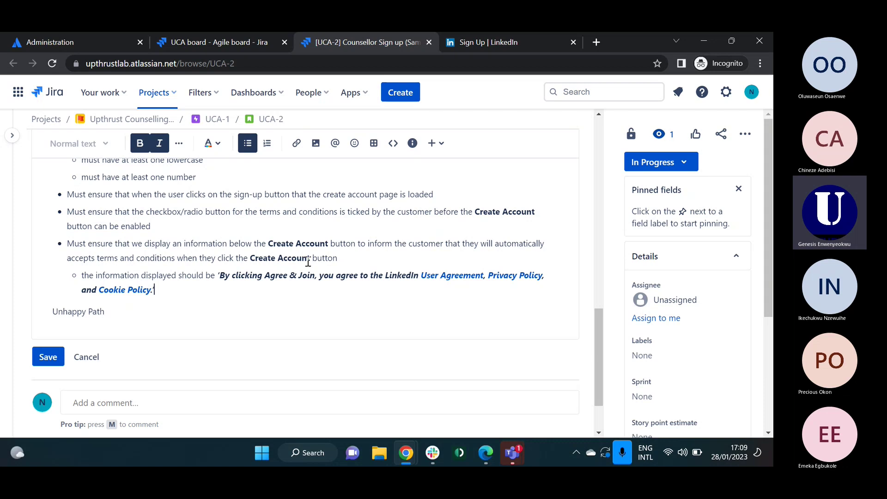
{"action": "scroll", "coordinate": [308, 261], "scroll_direction": "up", "scroll_amount": 2}
{"action": "scroll", "coordinate": [308, 261], "scroll_direction": "up", "scroll_amount": 5}
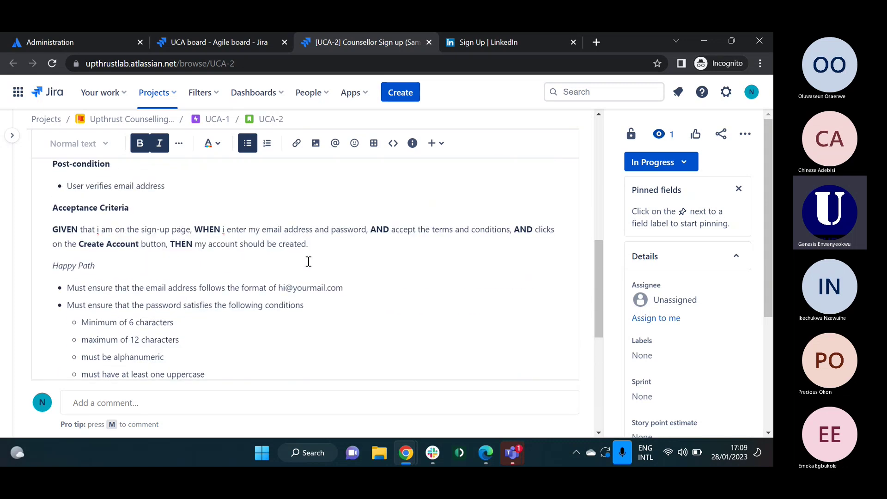
{"action": "scroll", "coordinate": [308, 262], "scroll_direction": "down", "scroll_amount": 5}
{"action": "scroll", "coordinate": [308, 262], "scroll_direction": "down", "scroll_amount": 3}
{"action": "scroll", "coordinate": [308, 261], "scroll_direction": "up", "scroll_amount": 6}
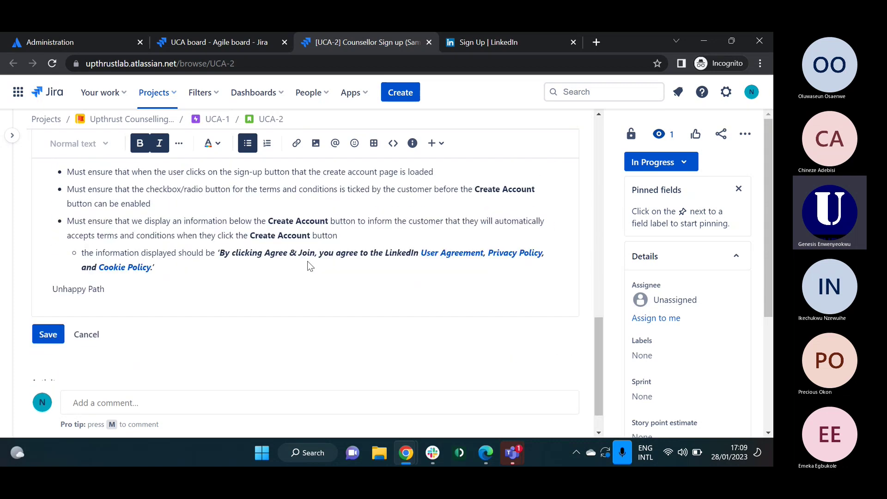
{"action": "scroll", "coordinate": [308, 261], "scroll_direction": "up", "scroll_amount": 6}
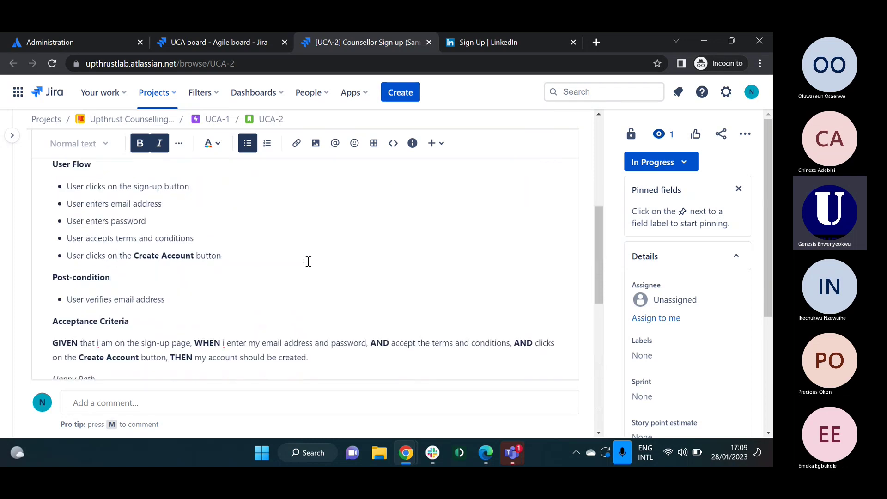
{"action": "scroll", "coordinate": [308, 261], "scroll_direction": "down", "scroll_amount": 6}
{"action": "scroll", "coordinate": [308, 261], "scroll_direction": "down", "scroll_amount": 5}
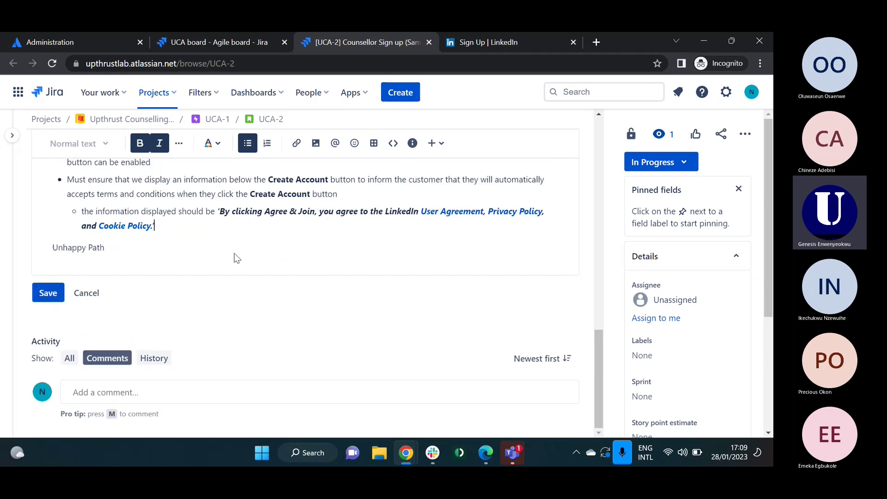
Step: Start a top-level bullet: 'Must ensure that when the user has satisfied all the criteria stated above'
{"action": "left_click", "coordinate": [241, 224]}
{"action": "key", "text": "Return"}
{"action": "key", "text": "shift+Tab"}
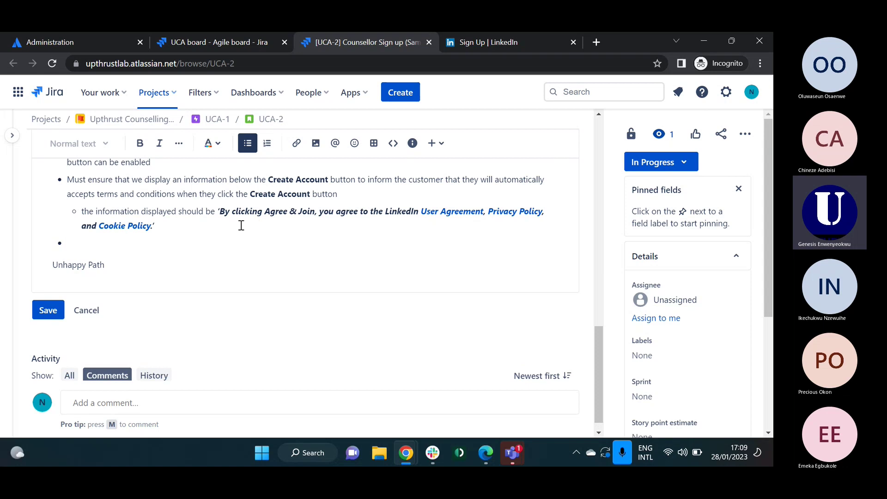
{"action": "type", "text": "Must"}
{"action": "key", "text": "BackSpace"}
{"action": "key", "text": "BackSpace"}
{"action": "type", "text": "s"}
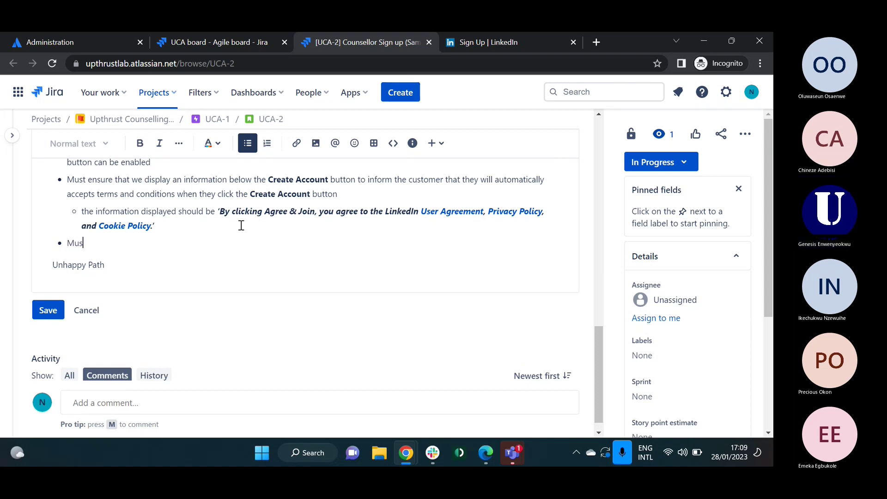
{"action": "type", "text": "r"}
{"action": "key", "text": "BackSpace"}
{"action": "type", "text": "t ensure that"}
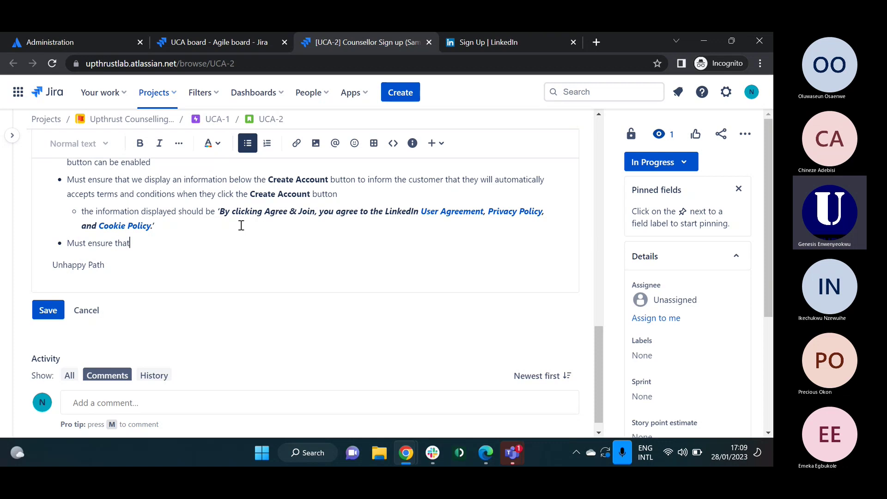
{"action": "type", "text": " when the customer"}
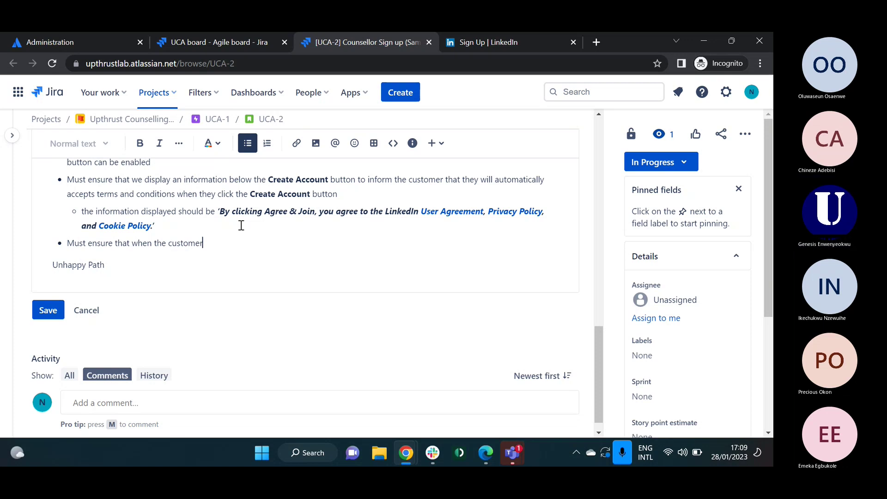
{"action": "type", "text": " h"}
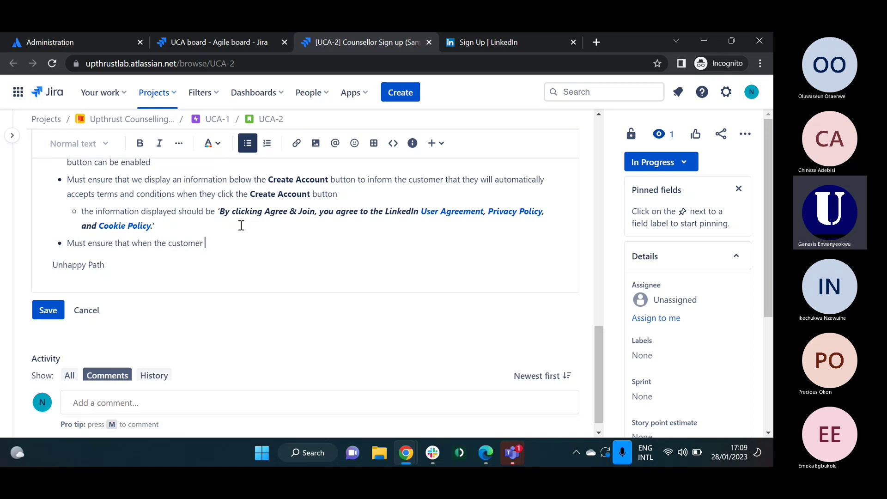
{"action": "key", "text": "BackSpace"}
{"action": "key", "text": "BackSpace"}
{"action": "key", "text": "BackSpace"}
{"action": "key", "text": "BackSpace"}
{"action": "key", "text": "BackSpace"}
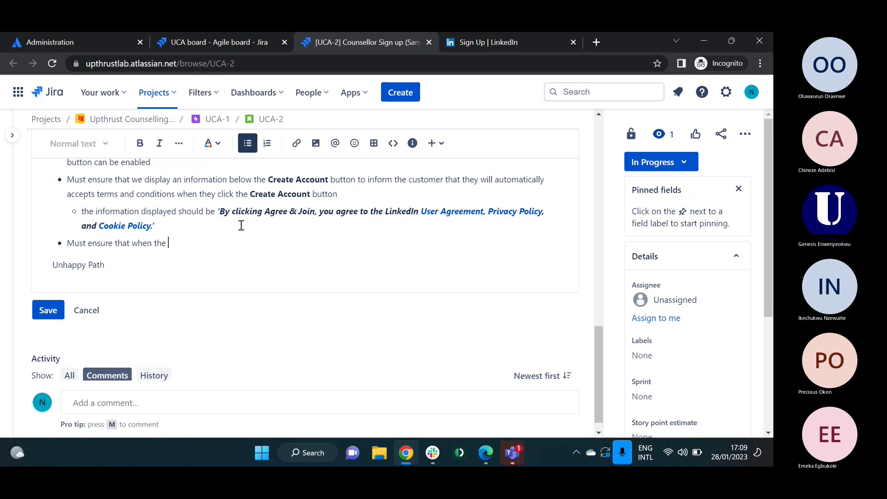
{"action": "type", "text": "user"}
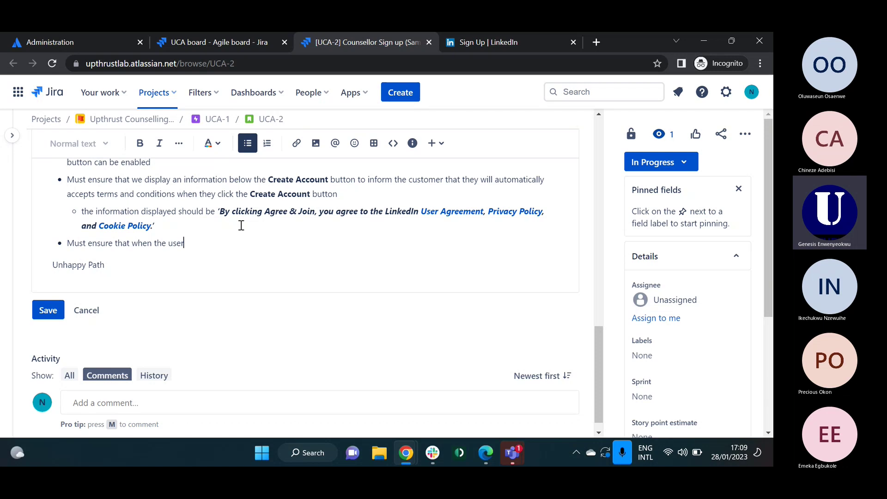
{"action": "type", "text": "- has en"}
{"action": "key", "text": "BackSpace"}
{"action": "key", "text": "BackSpace"}
{"action": "key", "text": "BackSpace"}
{"action": "key", "text": "BackSpace"}
{"action": "key", "text": "BackSpace"}
{"action": "key", "text": "BackSpace"}
{"action": "key", "text": "BackSpace"}
{"action": "key", "text": "BackSpace"}
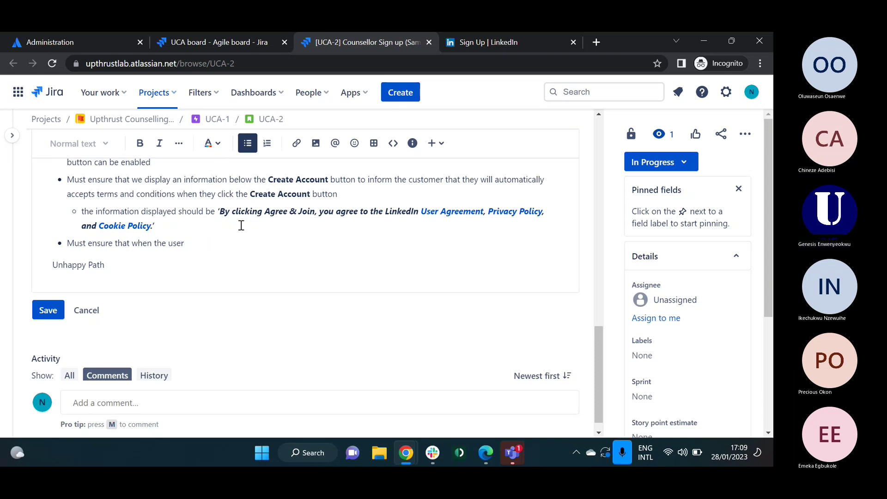
{"action": "type", "text": "has sa"}
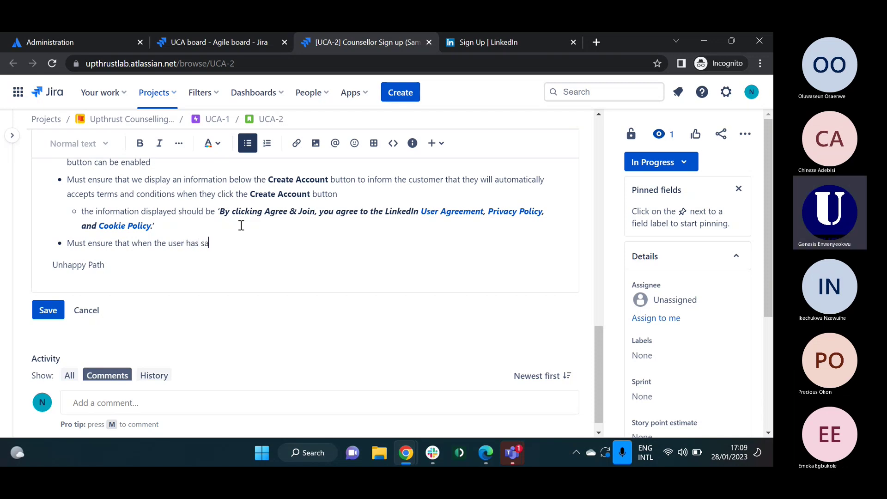
{"action": "type", "text": "tisfied all the crit"}
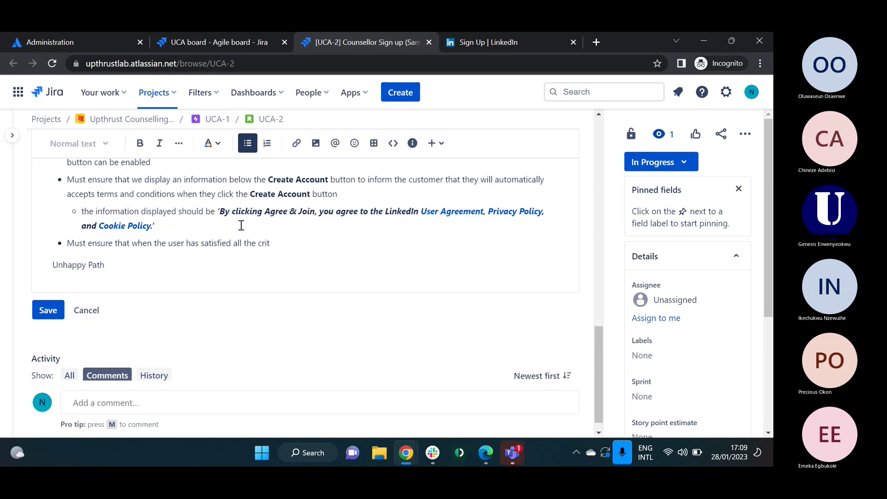
{"action": "type", "text": "eria stated "}
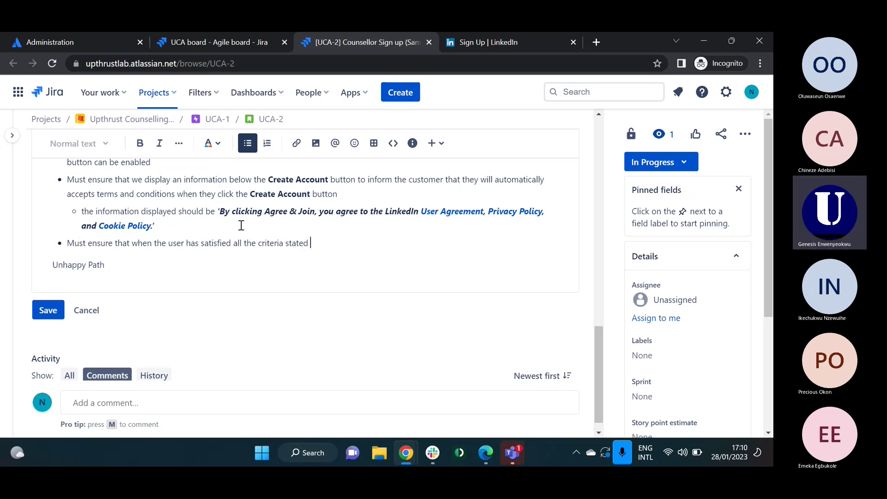
{"action": "type", "text": "above"}
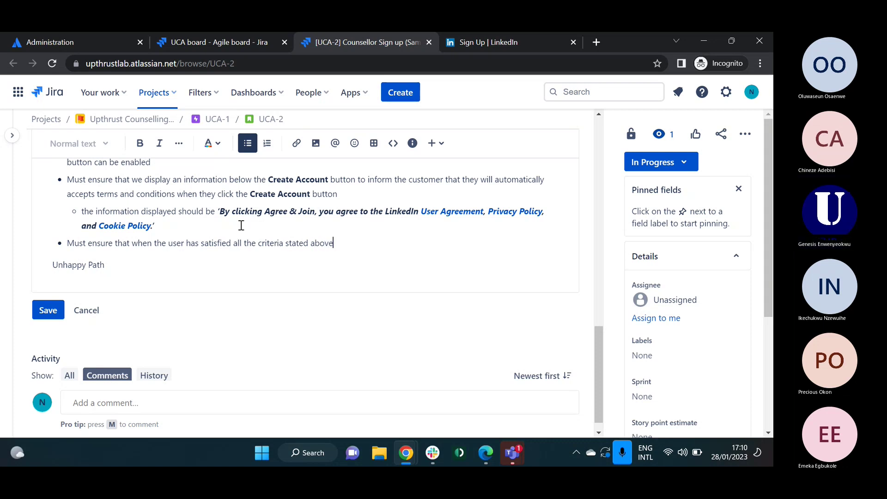
Step: Change 'when' to 'if' and add that clicking Create Account emails the user a verification link
{"action": "double_click", "coordinate": [147, 244]}
{"action": "type", "text": "if"}
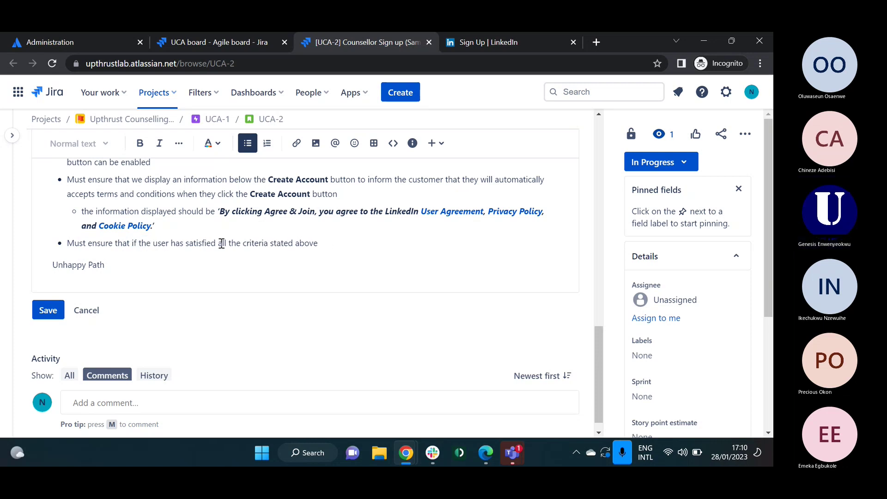
{"action": "left_click", "coordinate": [328, 243]}
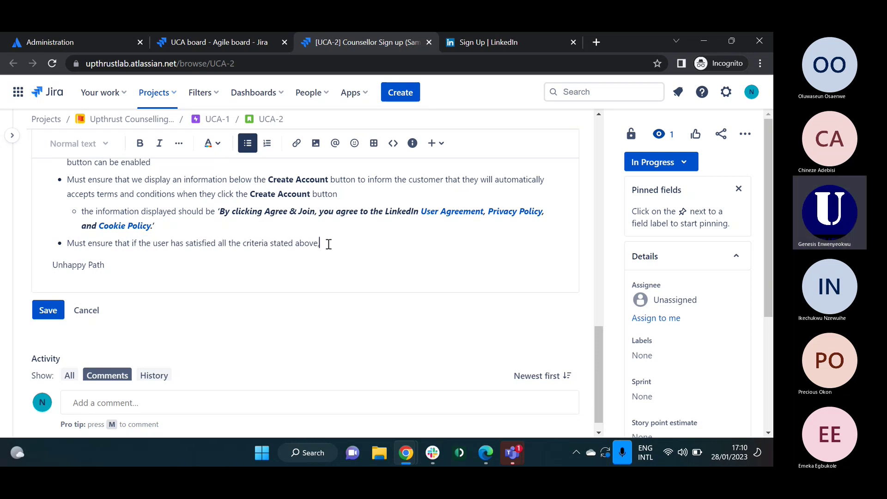
{"action": "type", "text": "when the user click s on the the Create Ac"}
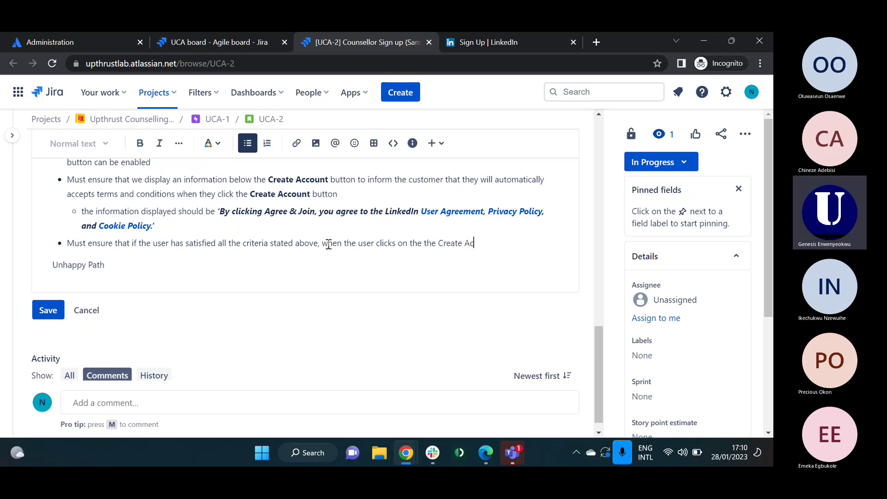
{"action": "type", "text": "count bu"}
{"action": "type", "text": "ton"}
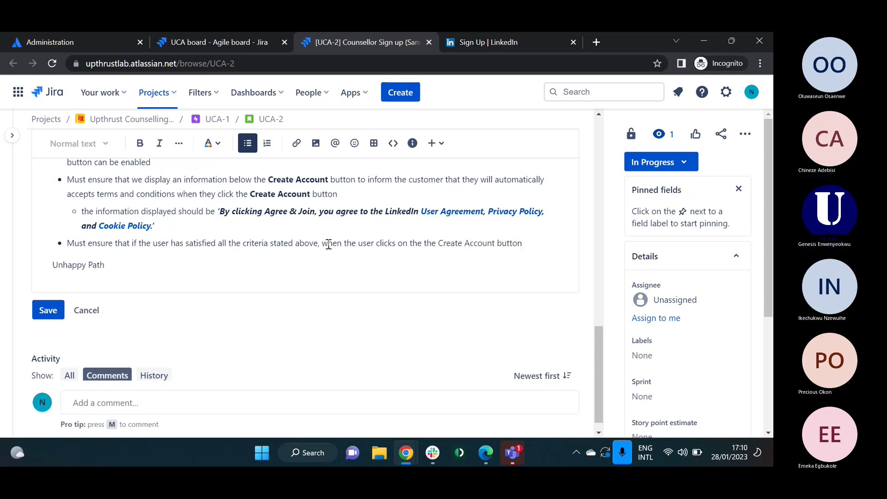
{"action": "type", "text": ", that w"}
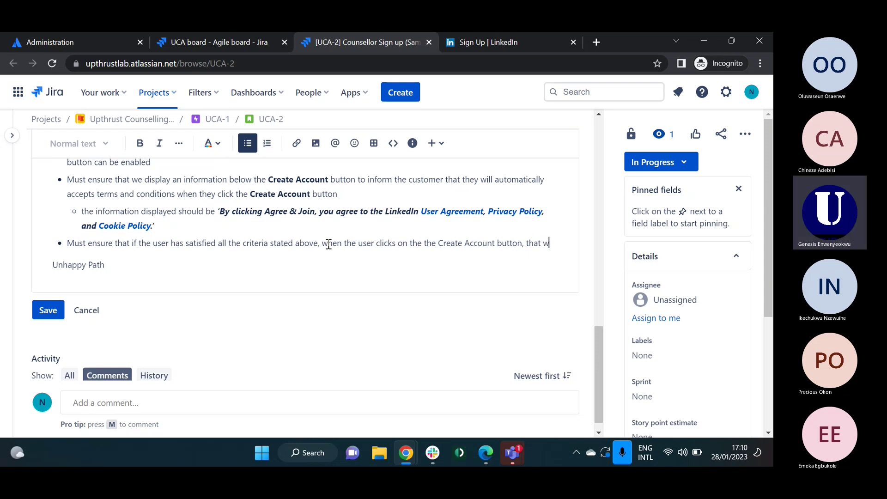
{"action": "key", "text": "BackSpace"}
{"action": "key", "text": "BackSpace"}
{"action": "type", "text": "the system "}
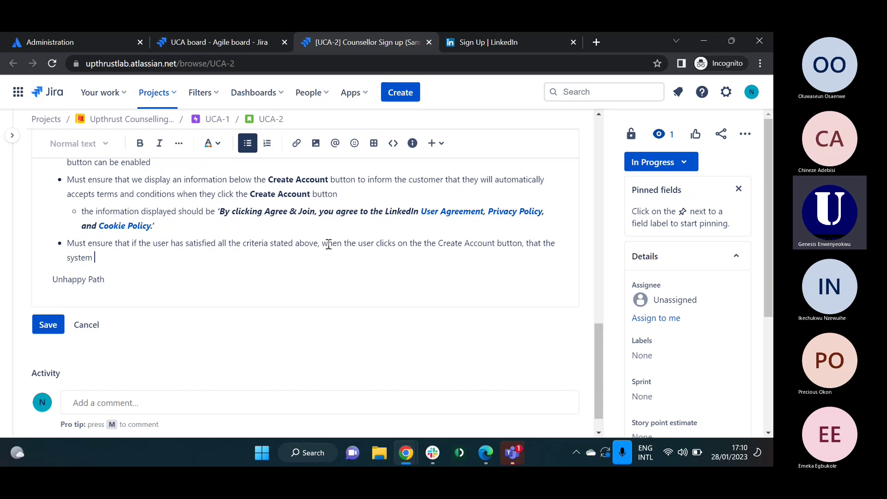
{"action": "type", "text": "sends a verification link to the c"}
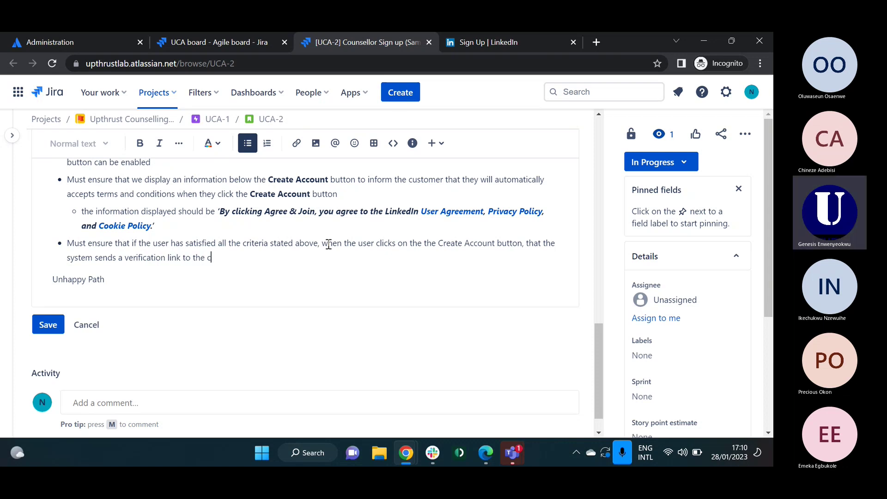
{"action": "key", "text": "BackSpace"}
{"action": "type", "text": "user email address, requesting the "}
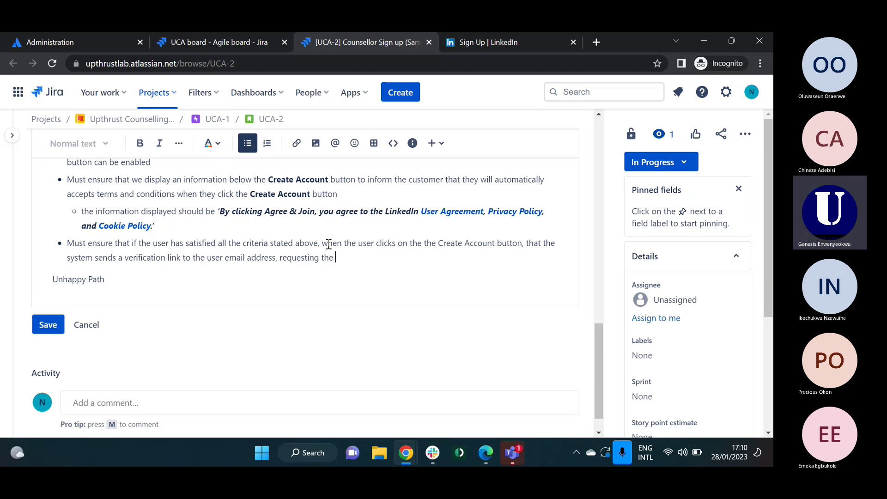
{"action": "type", "text": "us"}
{"action": "type", "text": "er to"}
{"action": "type", "text": " ve"}
{"action": "type", "text": "lick"}
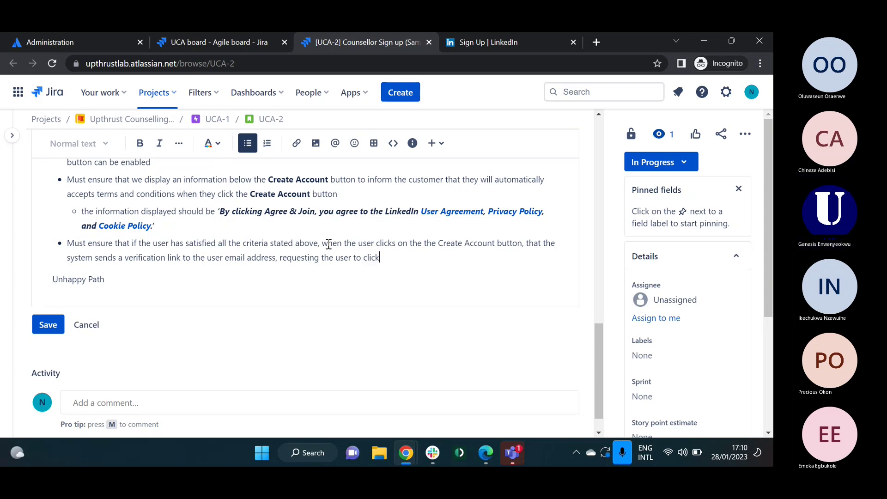
{"action": "type", "text": " to veryu"}
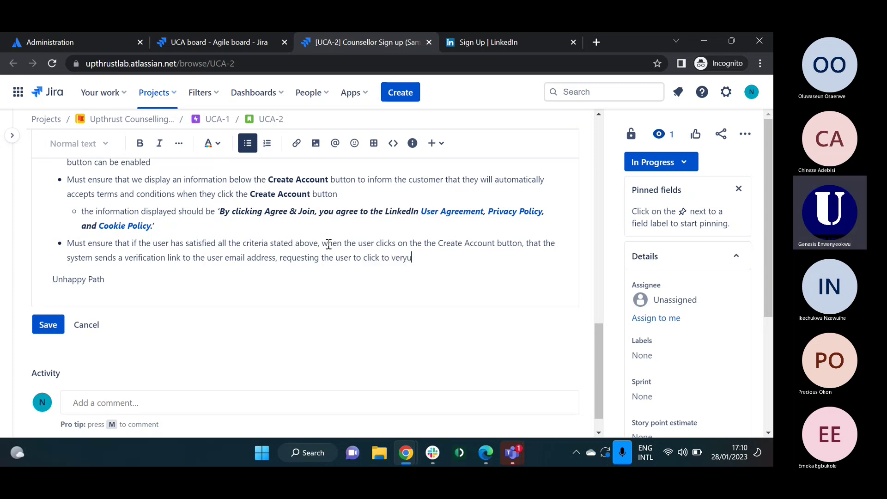
{"action": "key", "text": "BackSpace"}
{"action": "type", "text": "emai"}
{"action": "key", "text": "BackSpace"}
{"action": "key", "text": "BackSpace"}
{"action": "key", "text": "BackSpace"}
{"action": "type", "text": "ify email."}
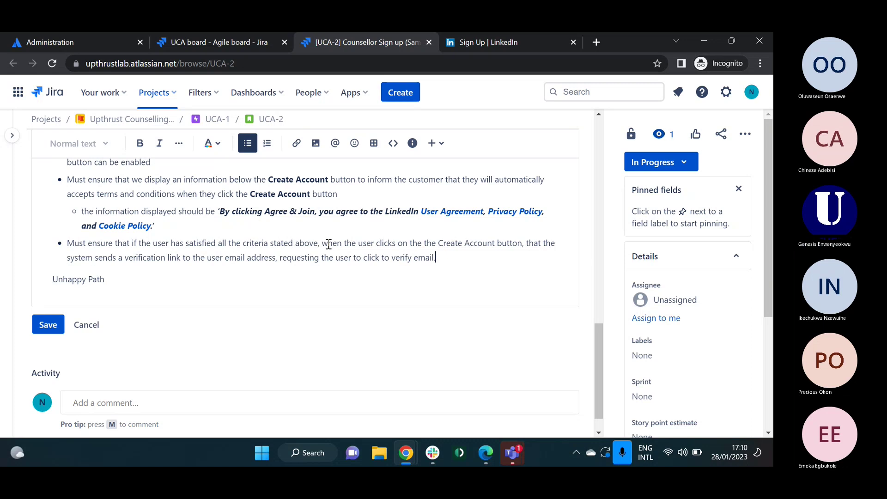
{"action": "key", "text": "Return"}
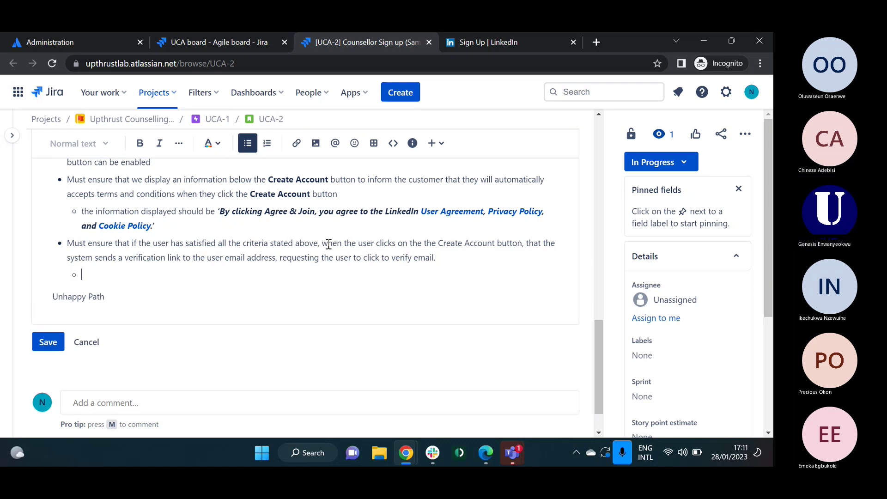
Step: Add the sub-bullet 'Must ensure that a new page is displayed to notify the customer of this action'
{"action": "type", "text": "Must ensure that a "}
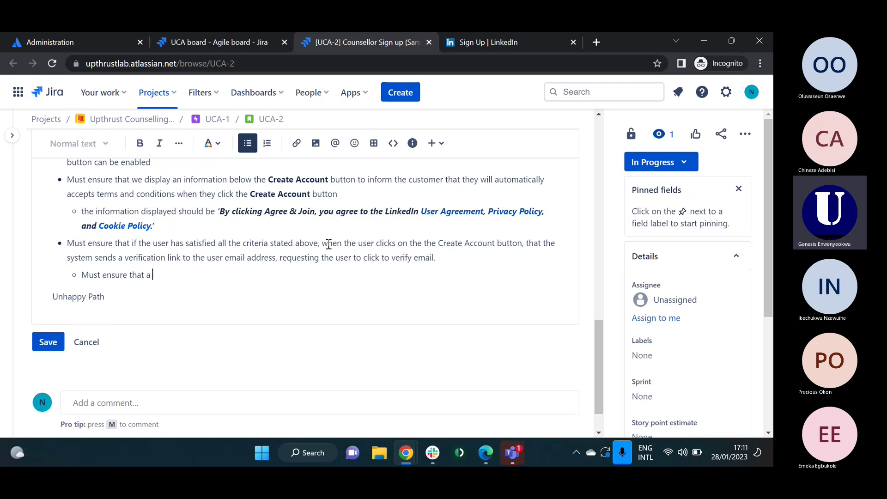
{"action": "type", "text": "new page i"}
{"action": "type", "text": "diaplyed to"}
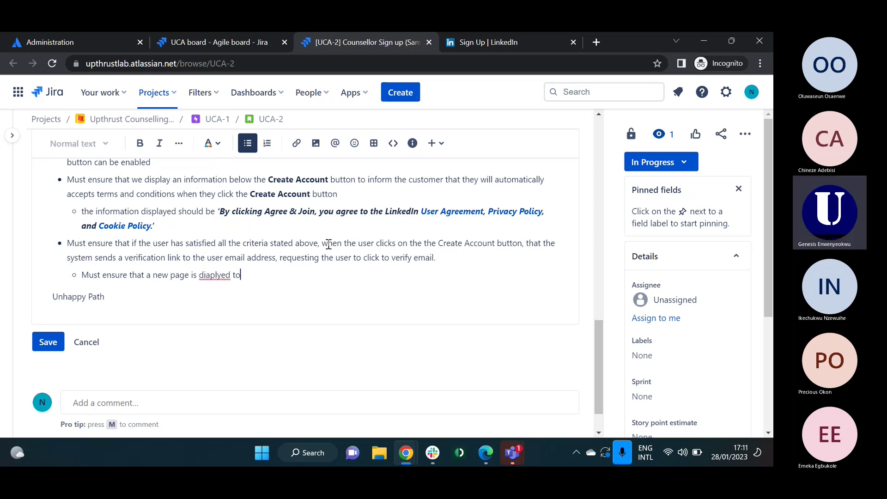
{"action": "key", "text": "BackSpace"}
{"action": "key", "text": "BackSpace"}
{"action": "key", "text": "BackSpace"}
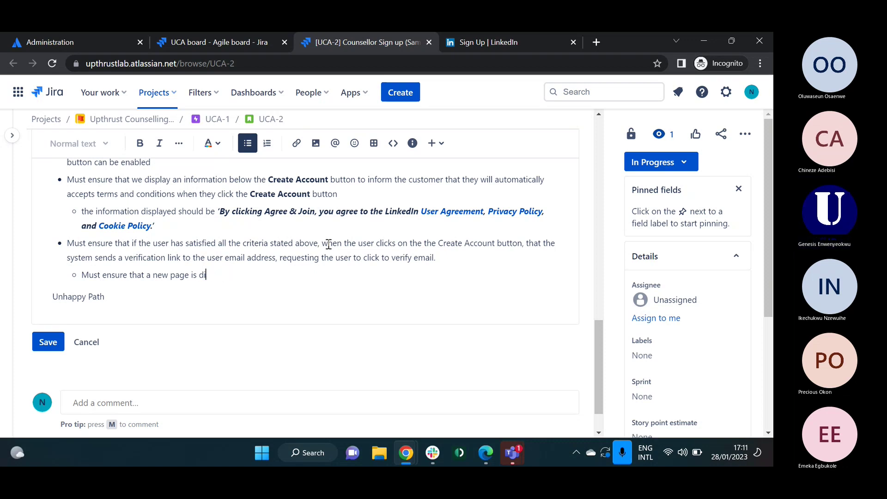
{"action": "type", "text": "splayed "}
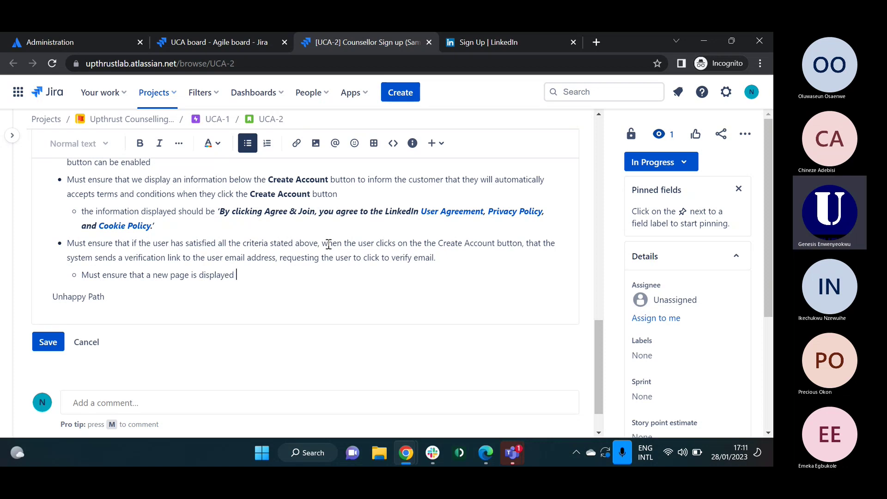
{"action": "type", "text": "to "}
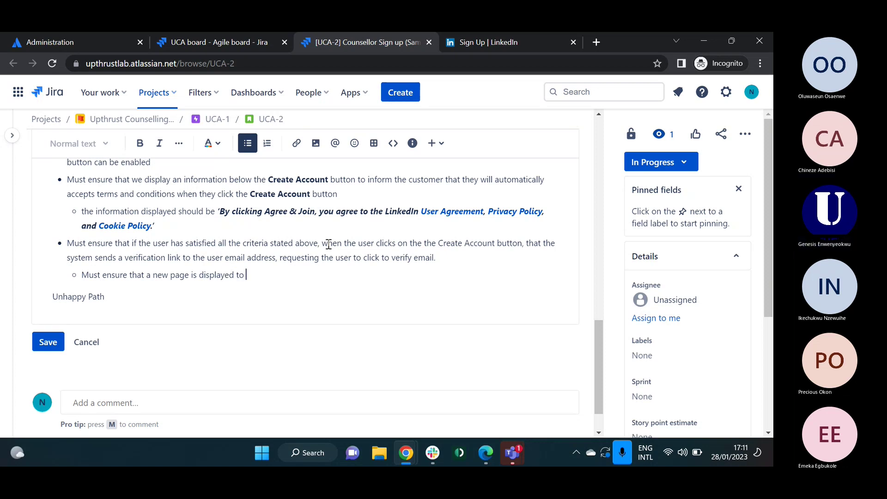
{"action": "type", "text": "notify"}
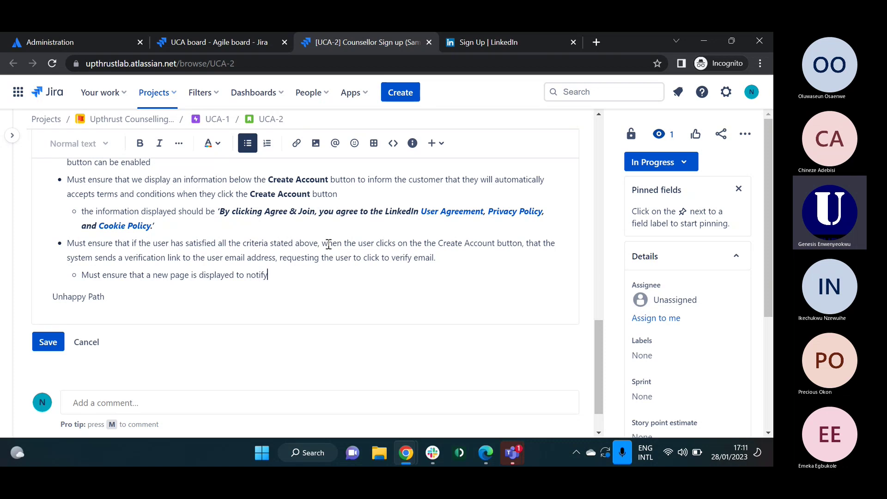
{"action": "type", "text": " the customer o"}
{"action": "type", "text": "f the "}
{"action": "type", "text": "is s"}
{"action": "type", "text": "ion"}
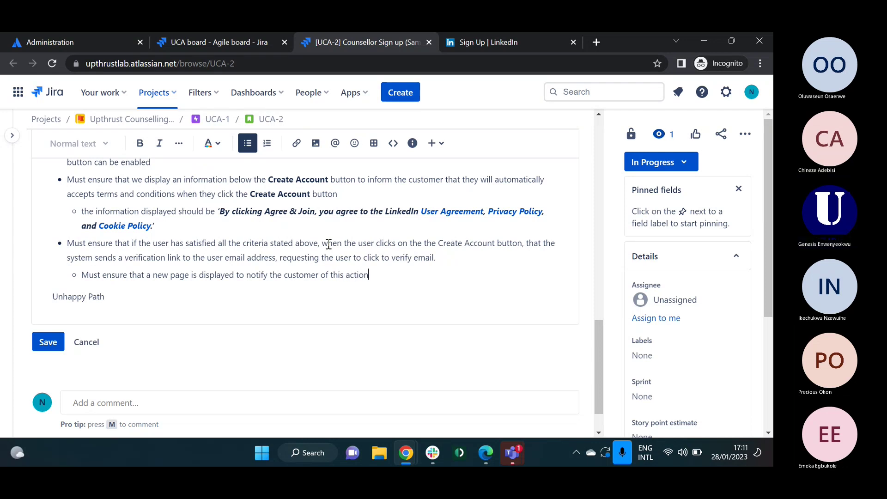
{"action": "key", "text": "Return"}
Step: Add a sub-bullet quoting the page message: mail sent, 'follow the link to verify your email before you can continue'
{"action": "type", "text": "the pa"}
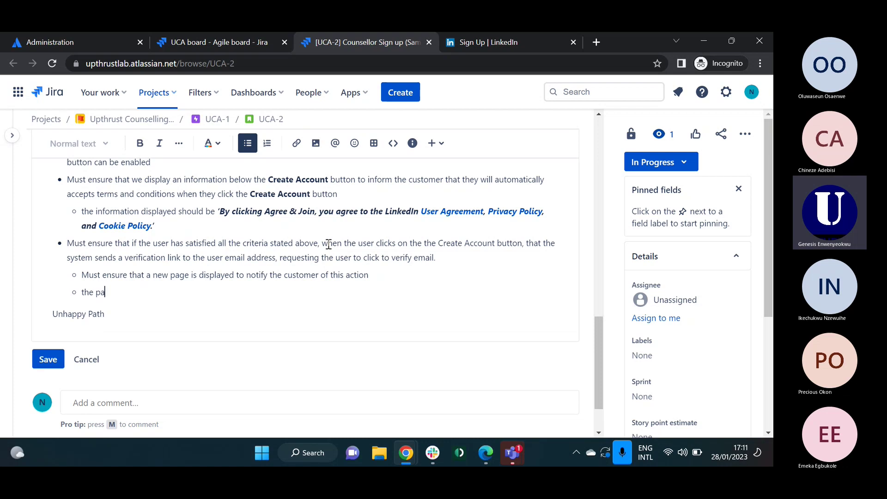
{"action": "type", "text": "ge should have the informati"}
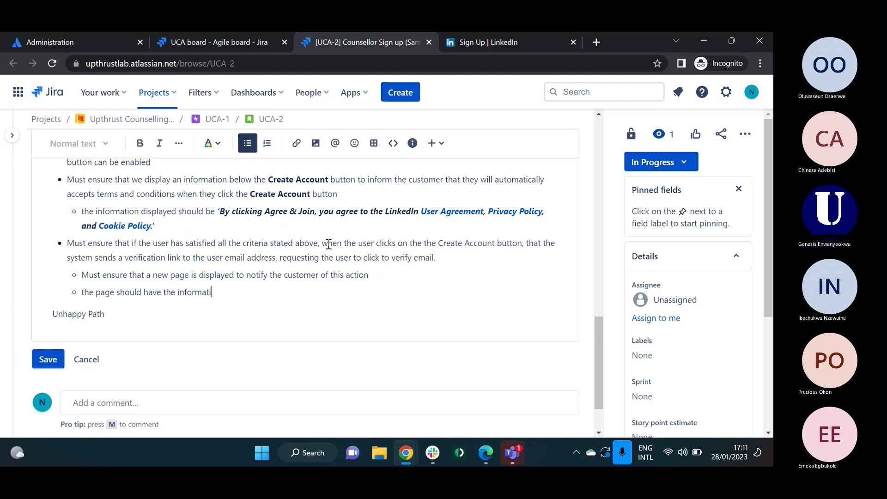
{"action": "type", "text": "on 'Plea"}
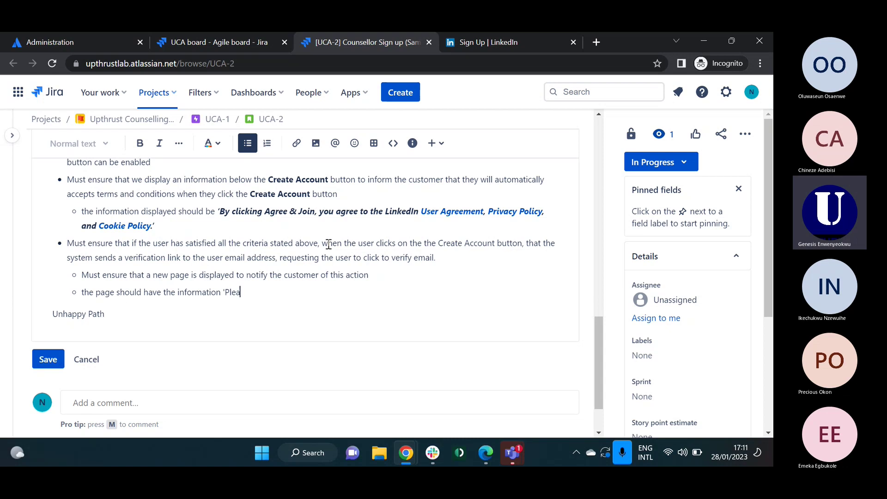
{"action": "type", "text": "se s"}
{"action": "type", "text": "heck your email"}
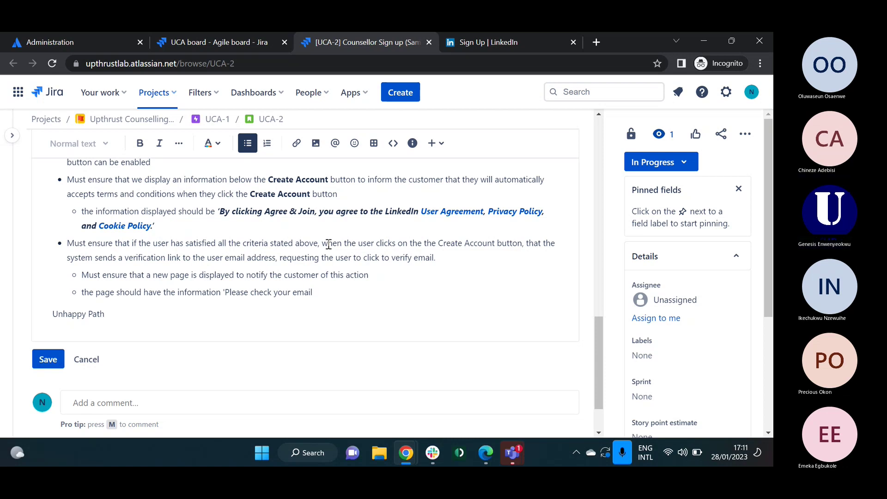
{"action": "left_click", "coordinate": [229, 291]}
{"action": "key", "text": "BackSpace"}
{"action": "type", "text": "We have "}
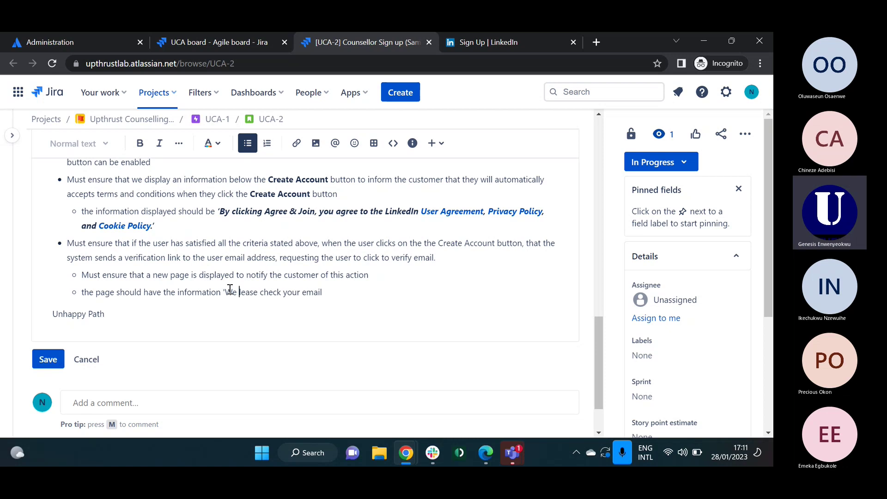
{"action": "type", "text": "sent you a"}
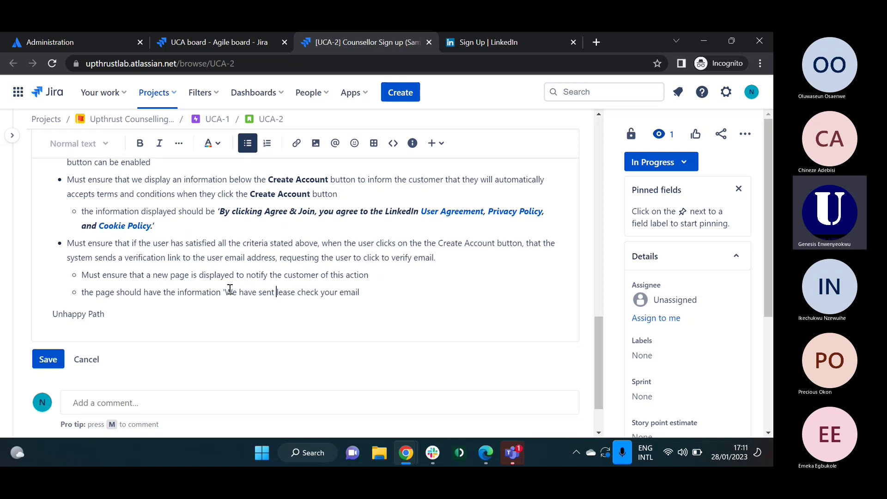
{"action": "type", "text": " mail "}
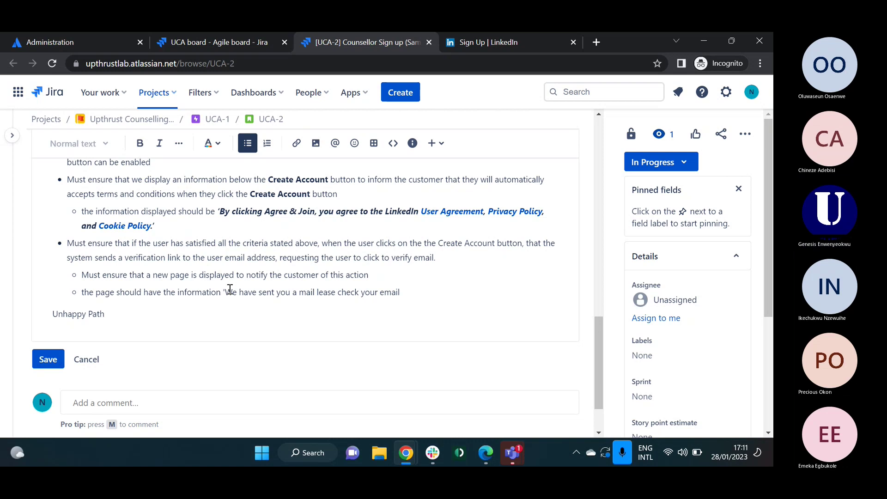
{"action": "type", "text": "in you"}
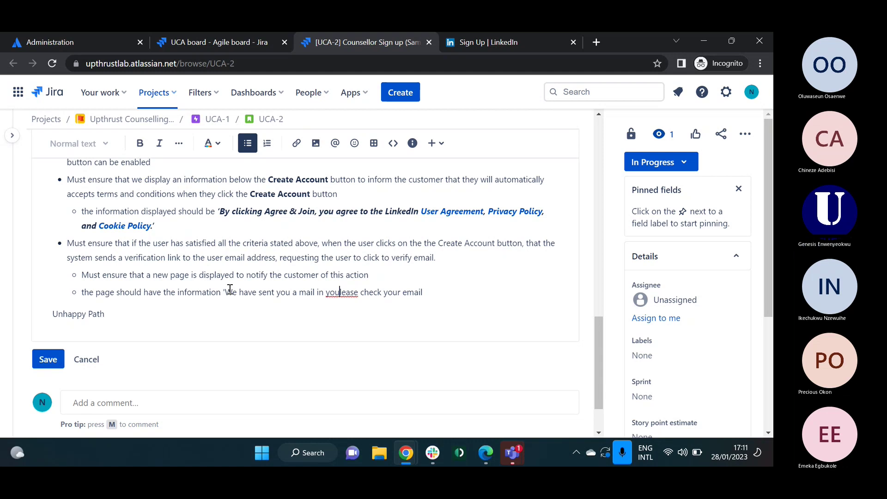
{"action": "key", "text": "BackSpace"}
{"action": "key", "text": "BackSpace"}
{"action": "key", "text": "BackSpace"}
{"action": "key", "text": "BackSpace"}
{"action": "key", "text": "BackSpace"}
{"action": "key", "text": "BackSpace"}
{"action": "key", "text": "BackSpace"}
{"action": "key", "text": "BackSpace"}
{"action": "key", "text": "BackSpace"}
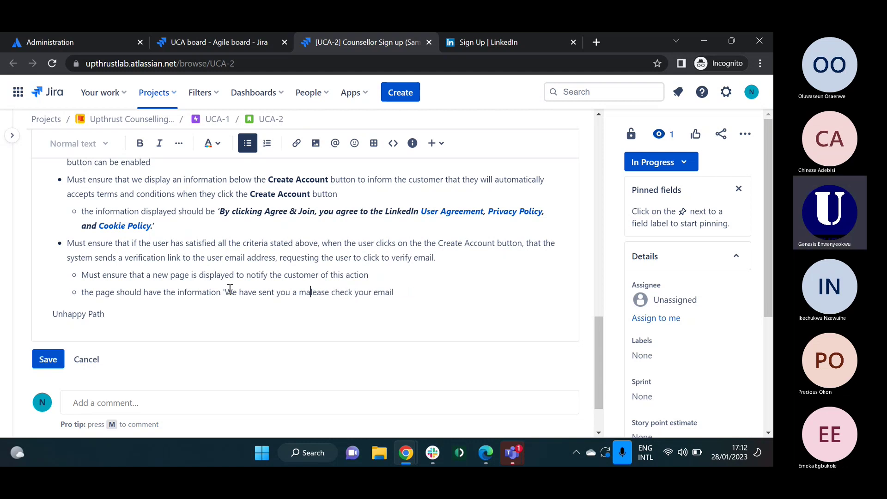
{"action": "type", "text": "il "}
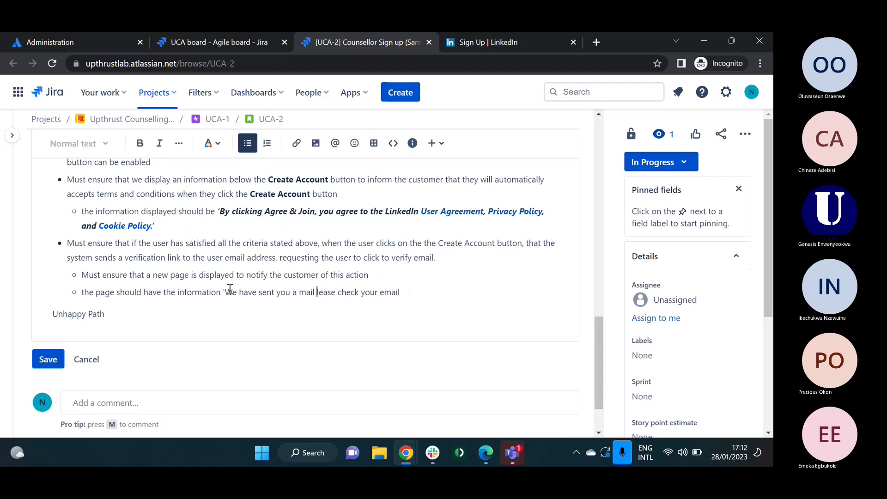
{"action": "type", "text": "to "}
{"action": "type", "text": "your email"}
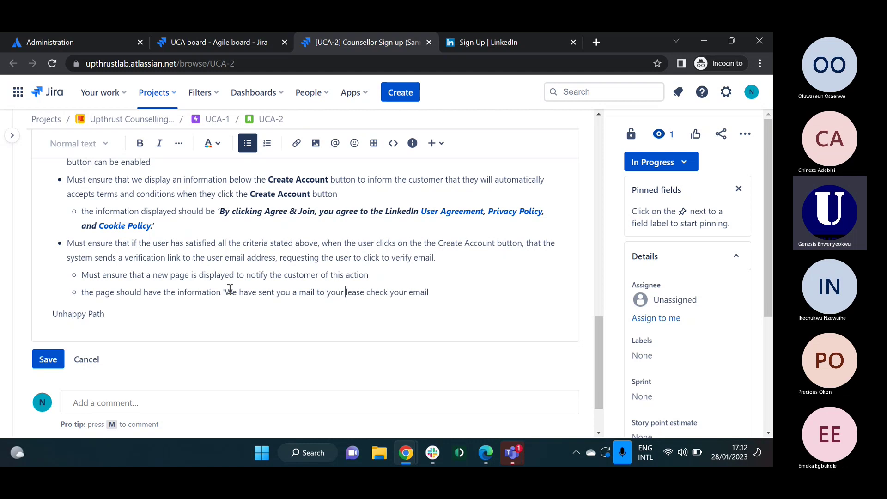
{"action": "type", "text": ", p"}
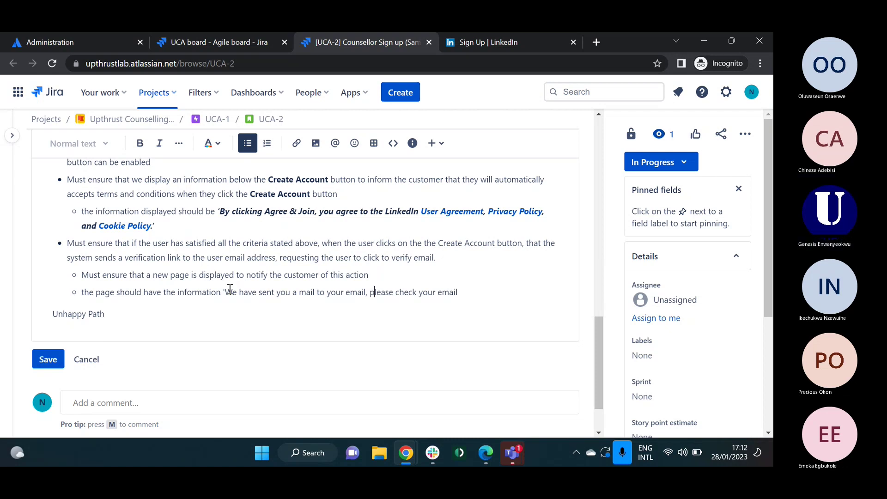
{"action": "key", "text": "End"}
{"action": "key", "text": "BackSpace"}
{"action": "key", "text": "BackSpace"}
{"action": "key", "text": "BackSpace"}
{"action": "key", "text": "BackSpace"}
{"action": "key", "text": "BackSpace"}
{"action": "key", "text": "BackSpace"}
{"action": "key", "text": "BackSpace"}
{"action": "key", "text": "BackSpace"}
{"action": "key", "text": "BackSpace"}
{"action": "key", "text": "BackSpace"}
{"action": "key", "text": "BackSpace"}
{"action": "key", "text": "BackSpace"}
{"action": "key", "text": "BackSpace"}
{"action": "key", "text": "BackSpace"}
{"action": "key", "text": "BackSpace"}
{"action": "type", "text": "follow the link to veru"}
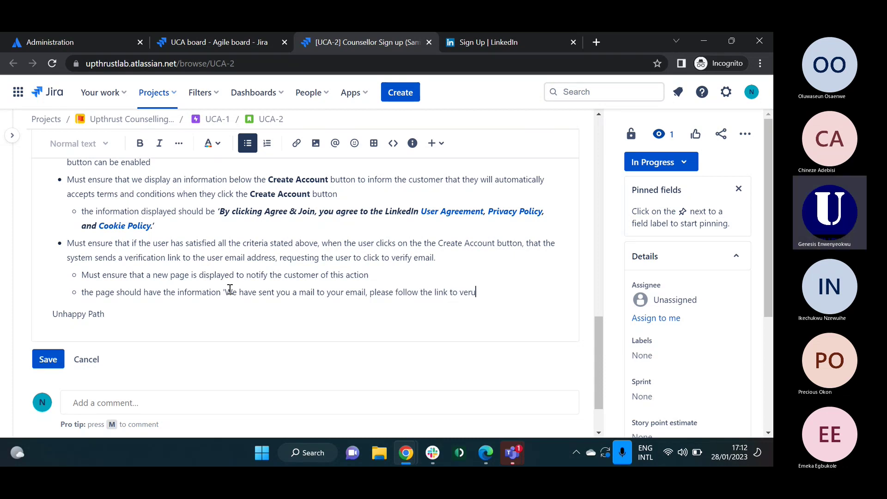
{"action": "key", "text": "BackSpace"}
{"action": "type", "text": "ify "}
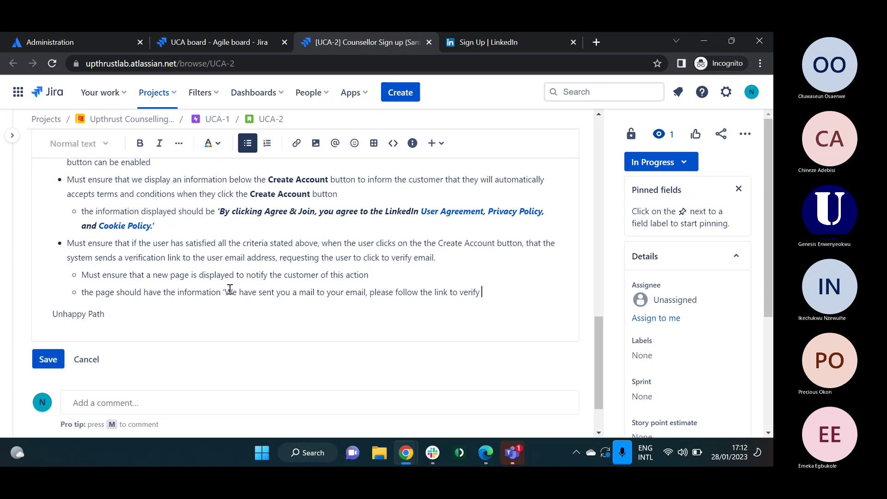
{"action": "type", "text": "your email "}
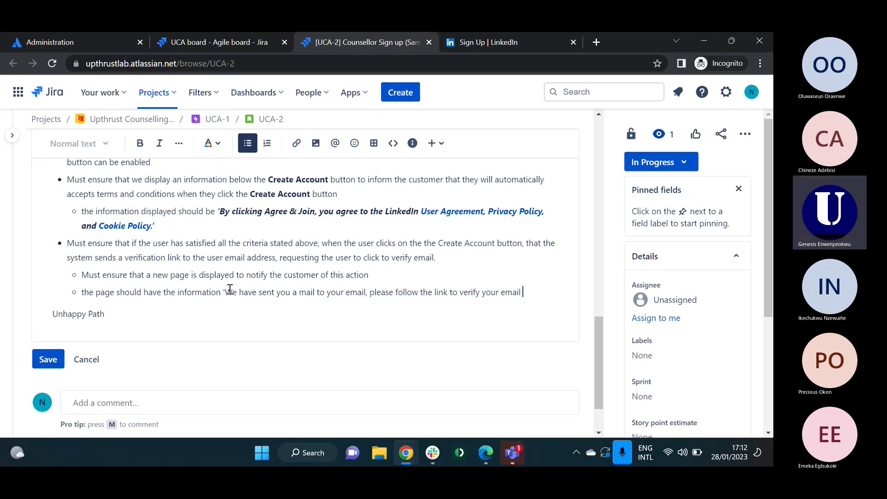
{"action": "type", "text": "before you "}
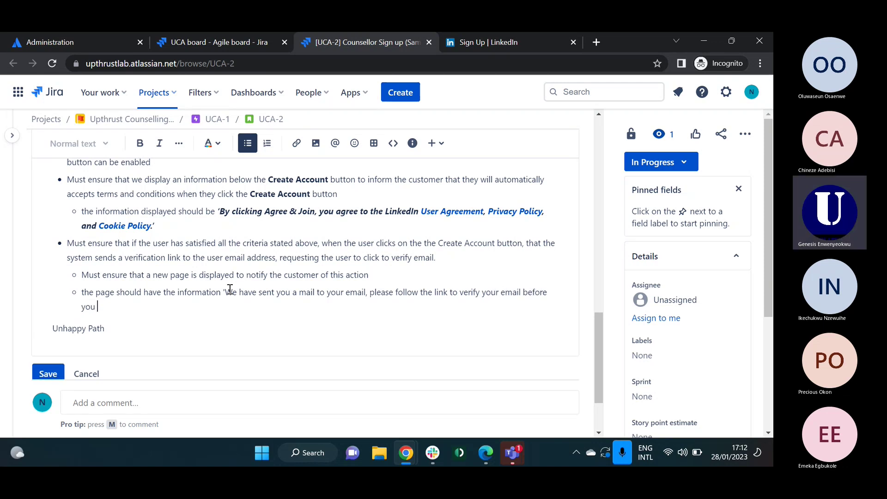
{"action": "type", "text": "can continue’"}
Step: Bold and italicise the quoted verification message ending 'before you can continue'
{"action": "left_click_drag", "start_coordinate": [147, 307], "coordinate": [222, 293]}
{"action": "key", "text": "ctrl+b"}
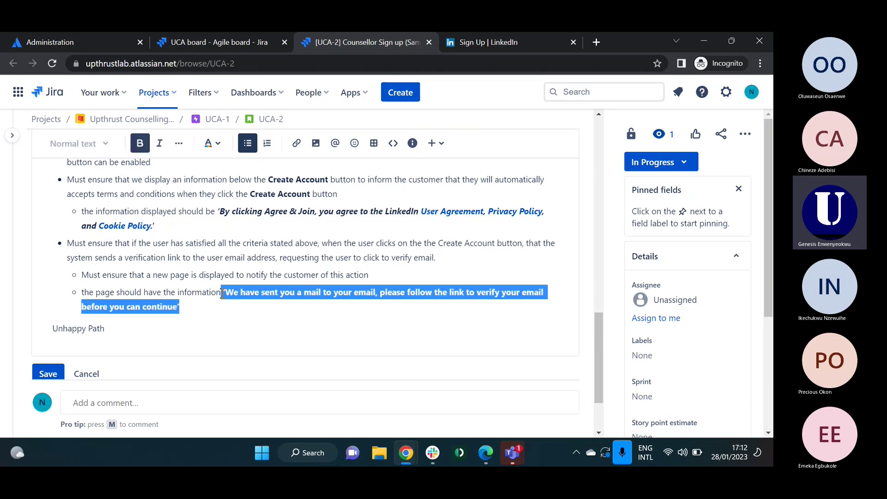
{"action": "key", "text": "ctrl+i"}
{"action": "left_click", "coordinate": [209, 332]}
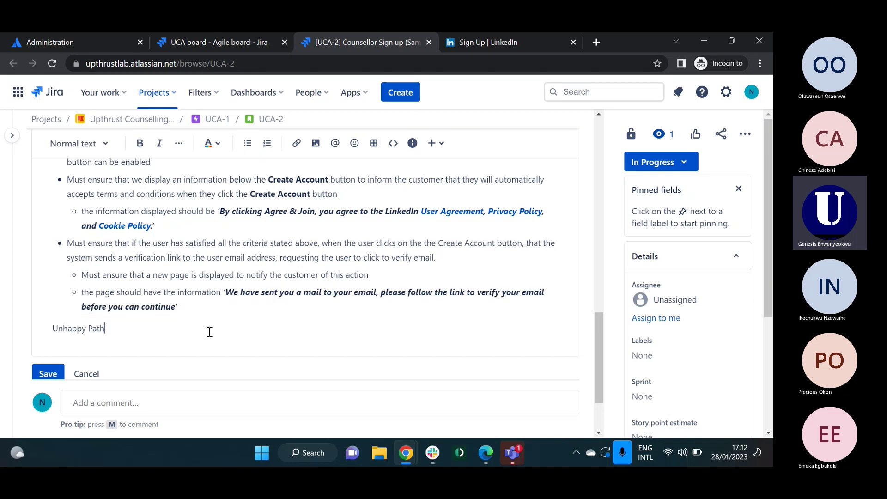
{"action": "scroll", "coordinate": [209, 332], "scroll_direction": "up", "scroll_amount": 15}
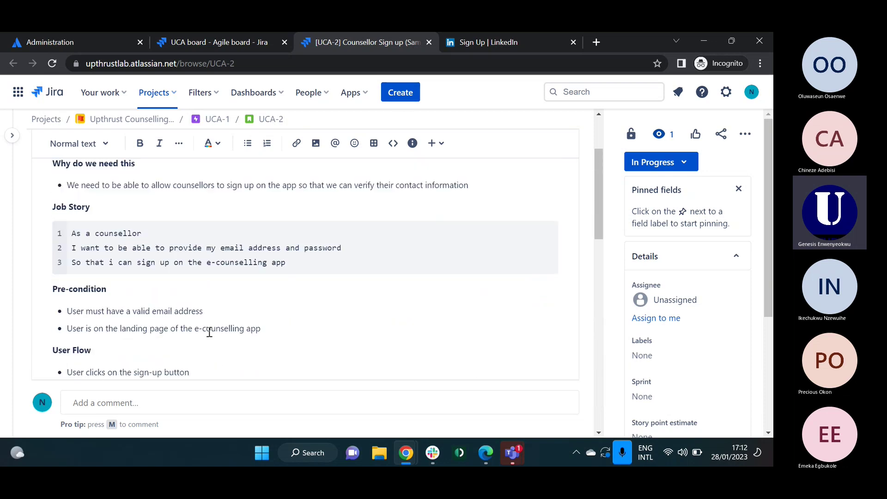
{"action": "scroll", "coordinate": [209, 331], "scroll_direction": "down", "scroll_amount": 8}
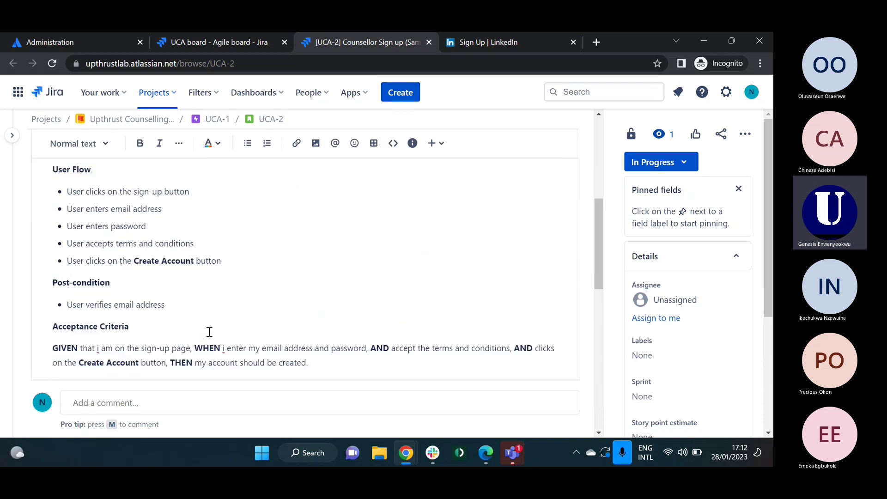
{"action": "scroll", "coordinate": [209, 331], "scroll_direction": "down", "scroll_amount": 10}
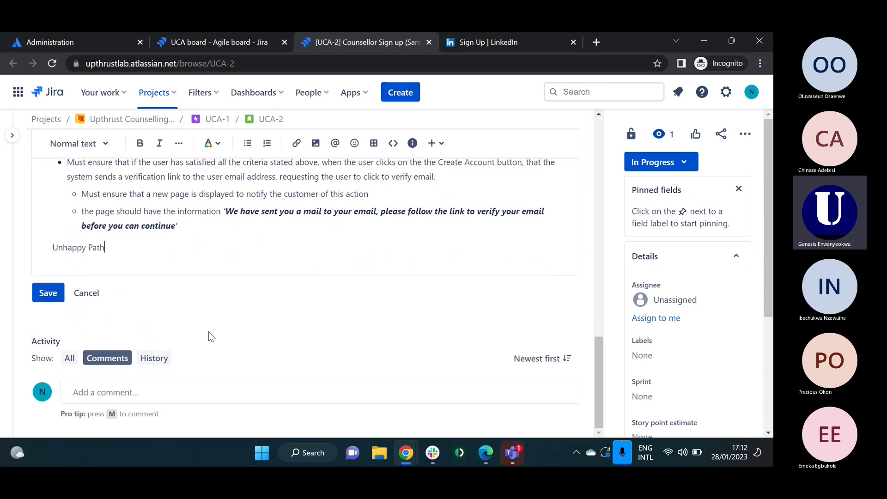
{"action": "scroll", "coordinate": [208, 331], "scroll_direction": "up", "scroll_amount": 1}
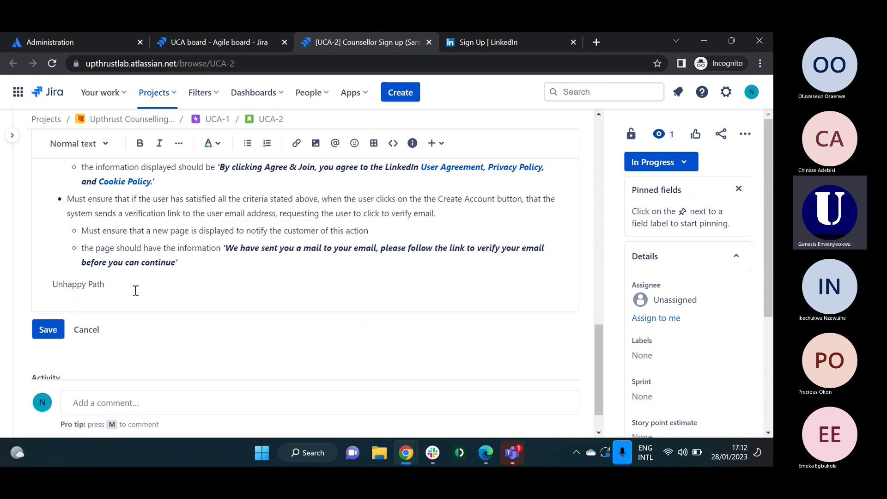
Step: Make the 'Unhappy Path' heading italic and start a non-italic bulleted list beneath it
{"action": "left_click_drag", "start_coordinate": [110, 285], "coordinate": [52, 288]}
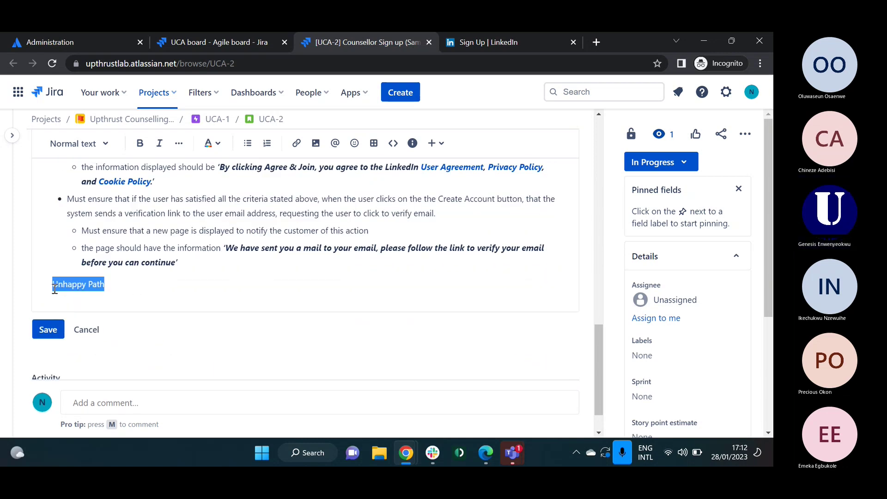
{"action": "key", "text": "ctrl+i"}
{"action": "left_click", "coordinate": [131, 289]}
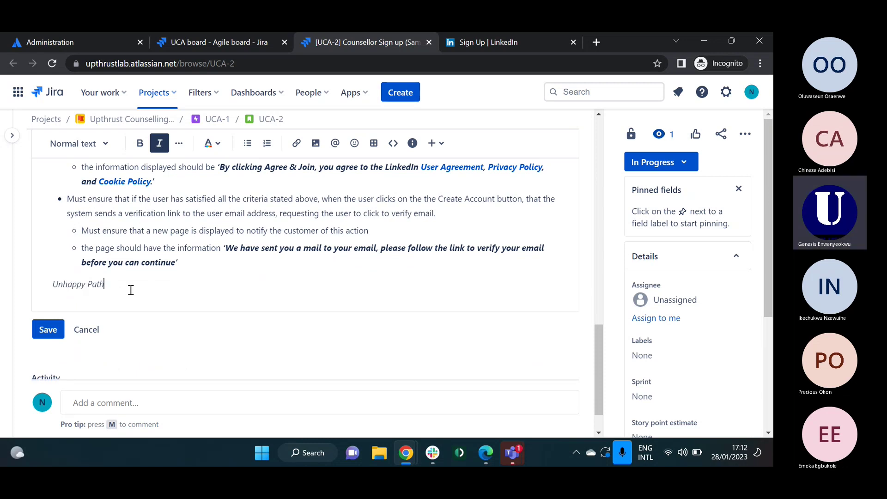
{"action": "key", "text": "Return"}
{"action": "key", "text": "ctrl+i"}
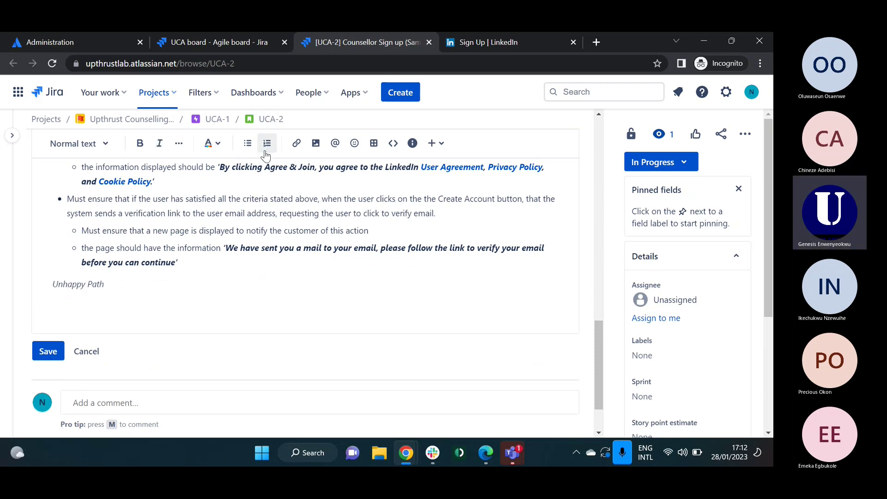
{"action": "left_click", "coordinate": [244, 148]}
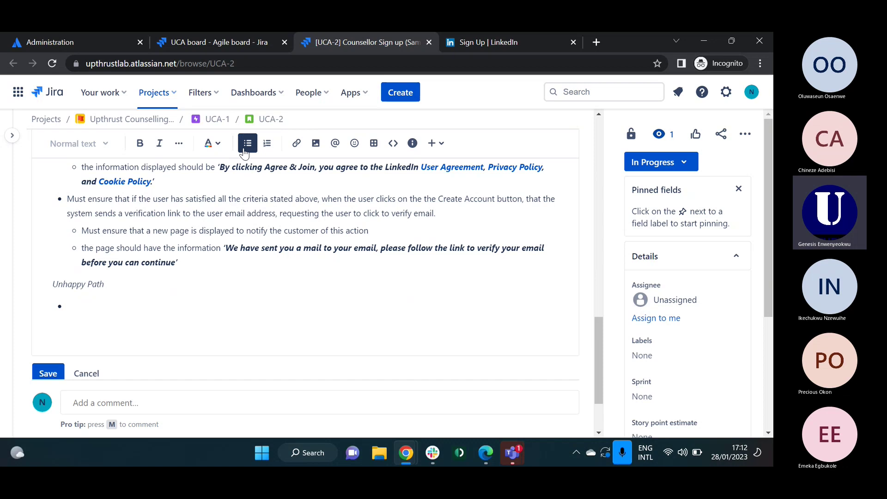
Step: Type the first bullet 'Must ensure that if the user entered a wrong email format', fixing typos
{"action": "type", "text": "M"}
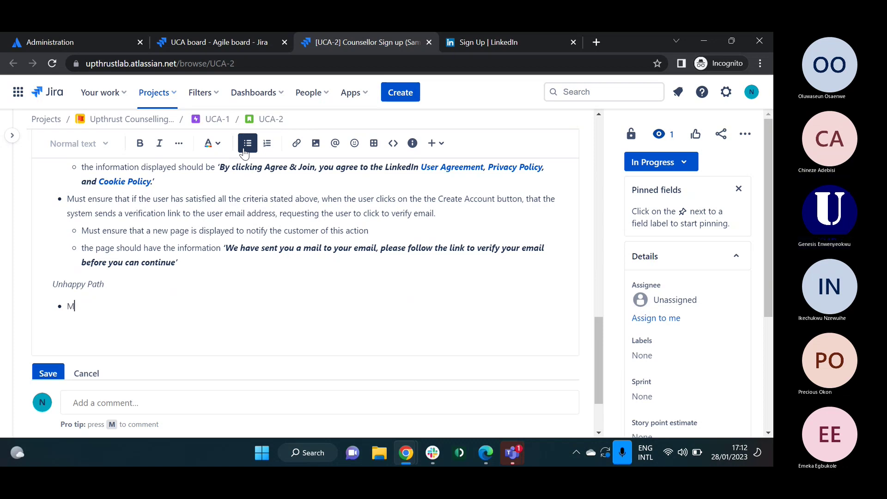
{"action": "type", "text": "ust ensure that if 5the"}
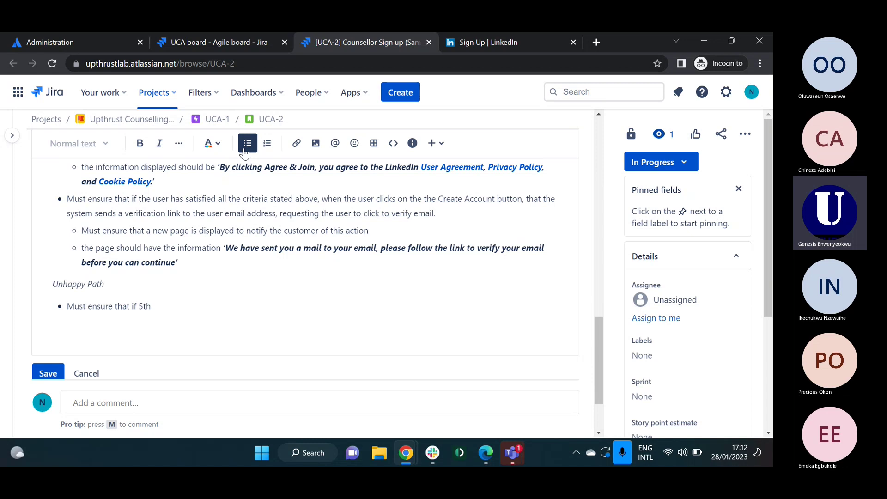
{"action": "key", "text": "BackSpace"}
{"action": "type", "text": "the cust"}
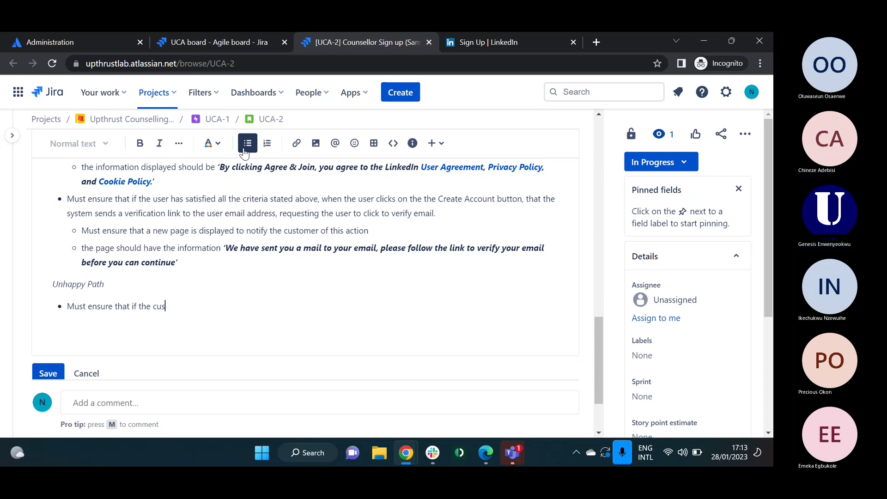
{"action": "key", "text": "BackSpace"}
{"action": "key", "text": "BackSpace"}
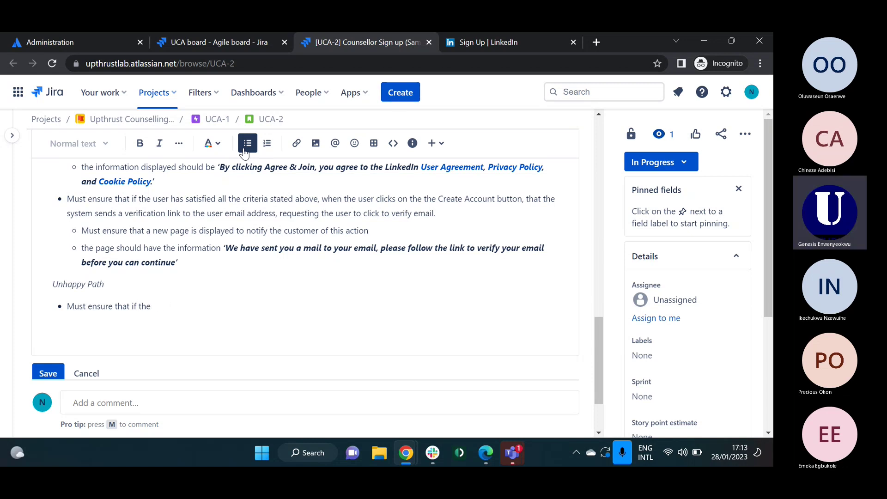
{"action": "type", "text": "user did"}
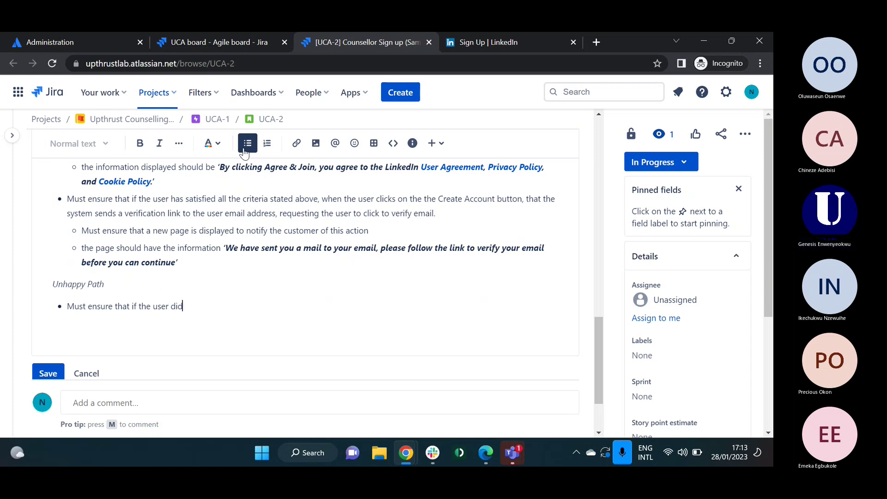
{"action": "key", "text": "BackSpace"}
{"action": "key", "text": "BackSpace"}
{"action": "key", "text": "BackSpace"}
{"action": "type", "text": "entered"}
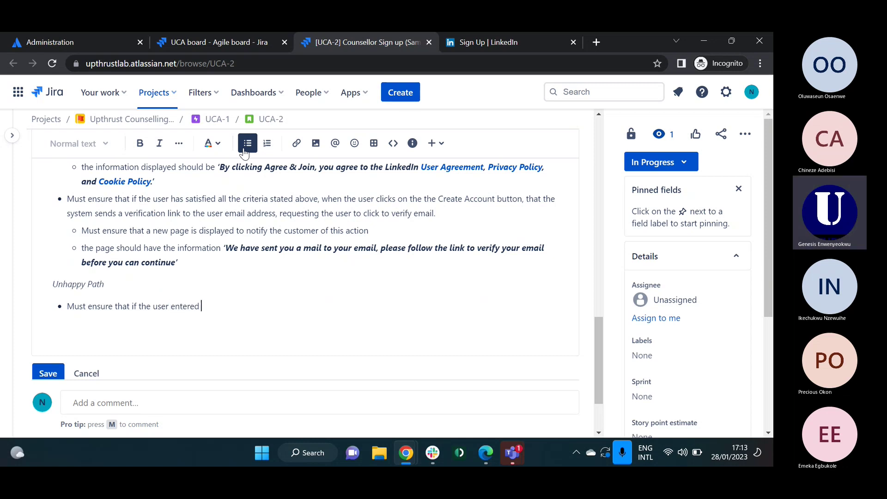
{"action": "type", "text": " a wrong"}
{"action": "type", "text": " email fo"}
{"action": "type", "text": "rmation"}
{"action": "key", "text": "BackSpace"}
{"action": "key", "text": "BackSpace"}
{"action": "key", "text": "BackSpace"}
{"action": "key", "text": "BackSpace"}
Step: Reword the bullet to end 'an email format different from what has been stated above'
{"action": "double_click", "coordinate": [213, 304]}
{"action": "key", "text": "BackSpace"}
{"action": "type", "text": "n"}
{"action": "key", "text": "End"}
{"action": "type", "text": "differ"}
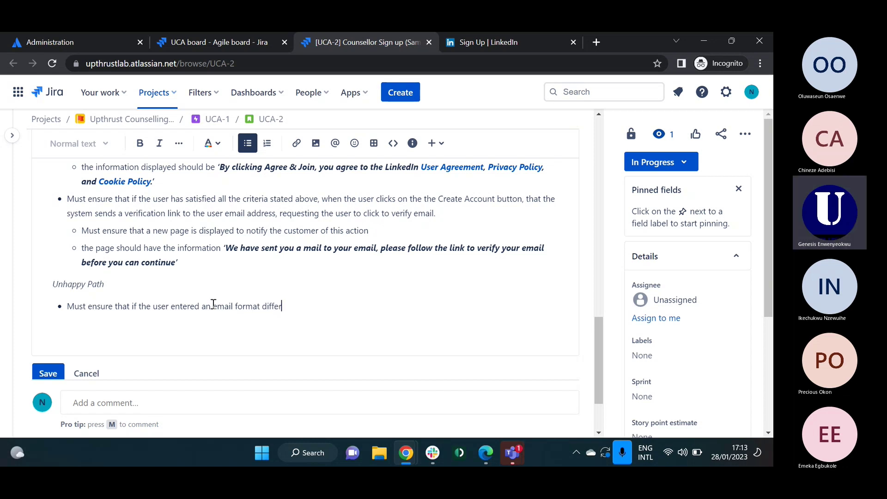
{"action": "type", "text": "ent vrom"}
{"action": "key", "text": "BackSpace"}
{"action": "key", "text": "BackSpace"}
{"action": "key", "text": "BackSpace"}
{"action": "type", "text": "from what has been s"}
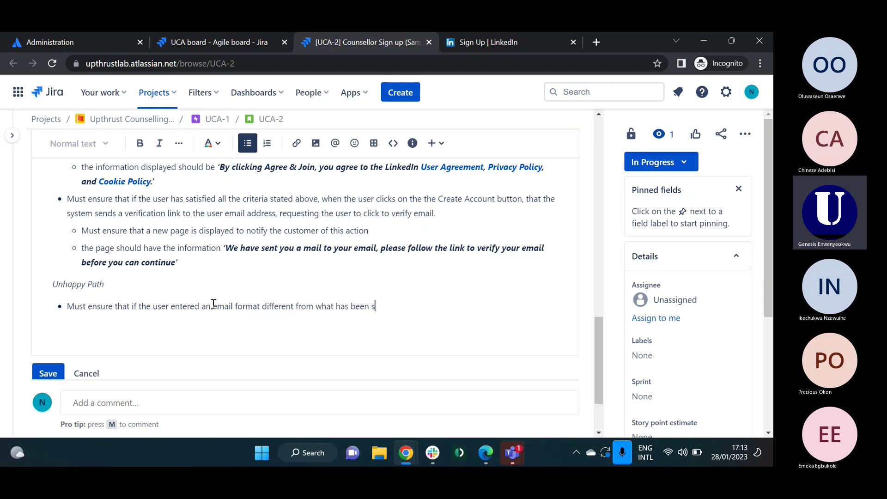
{"action": "type", "text": "tated above"}
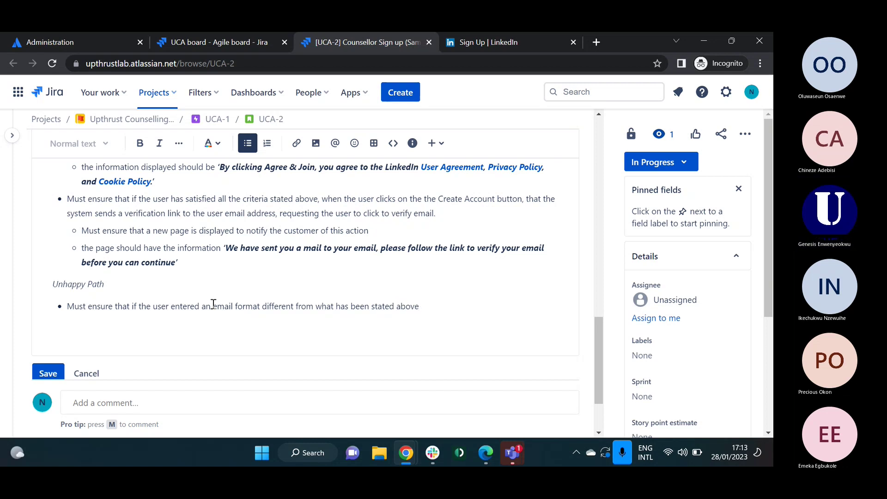
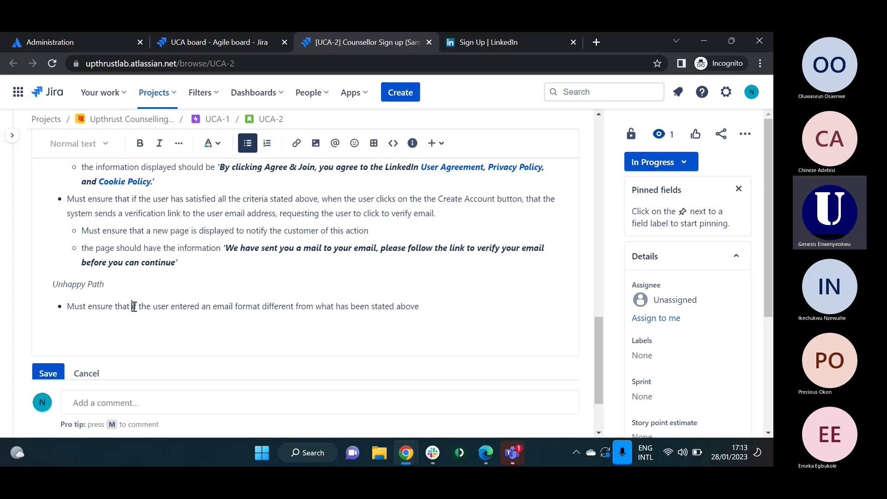
Step: Reword the Unhappy Path bullet to start 'we display an error message to the user when'
{"action": "left_click", "coordinate": [133, 306]}
{"action": "type", "text": "we "}
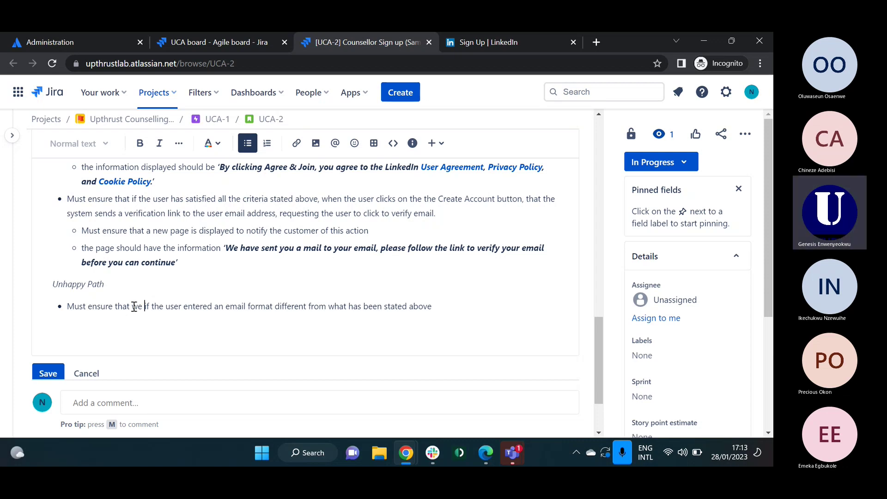
{"action": "type", "text": "displ"}
{"action": "type", "text": "ay"}
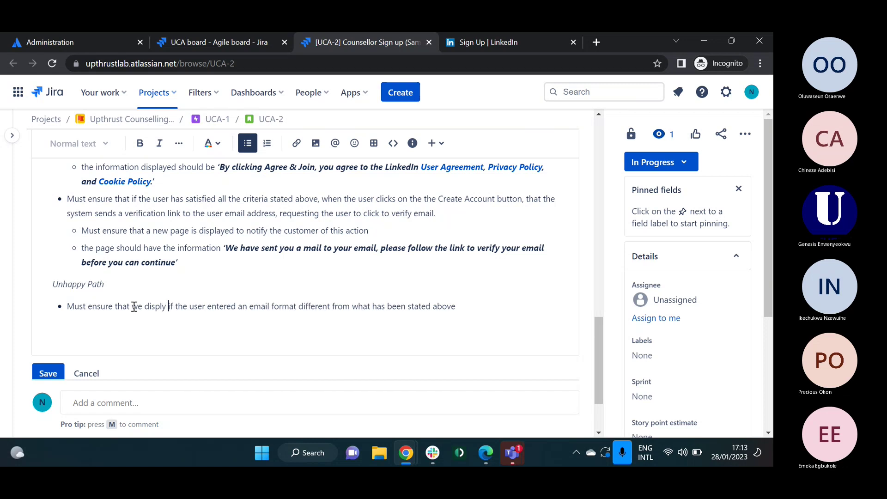
{"action": "key", "text": "BackSpace"}
{"action": "key", "text": "BackSpace"}
{"action": "type", "text": "ay an erro"}
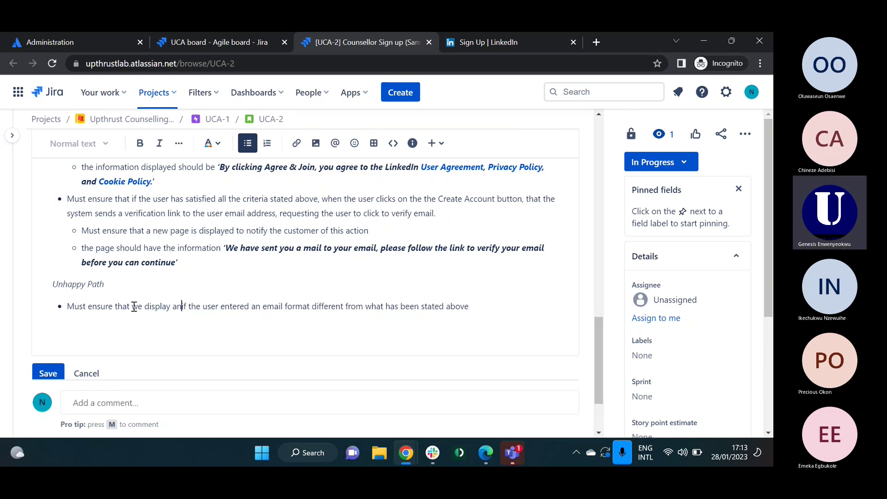
{"action": "type", "text": "r message to"}
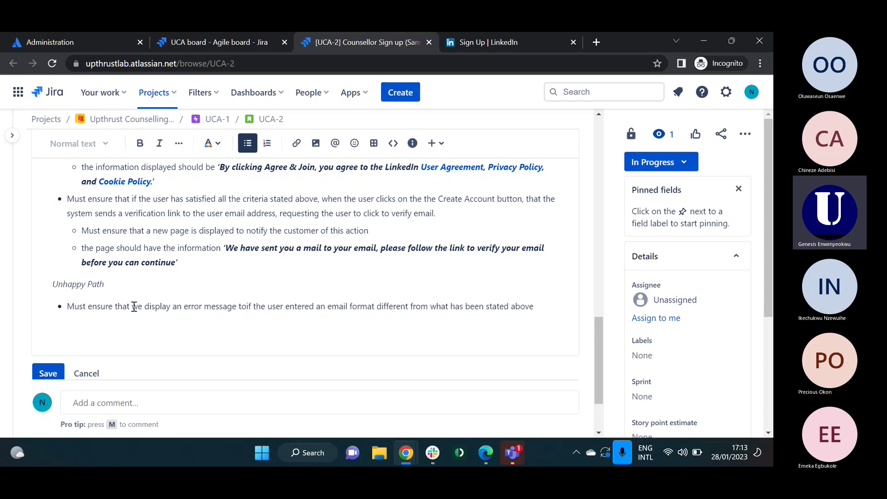
{"action": "type", "text": " the u"}
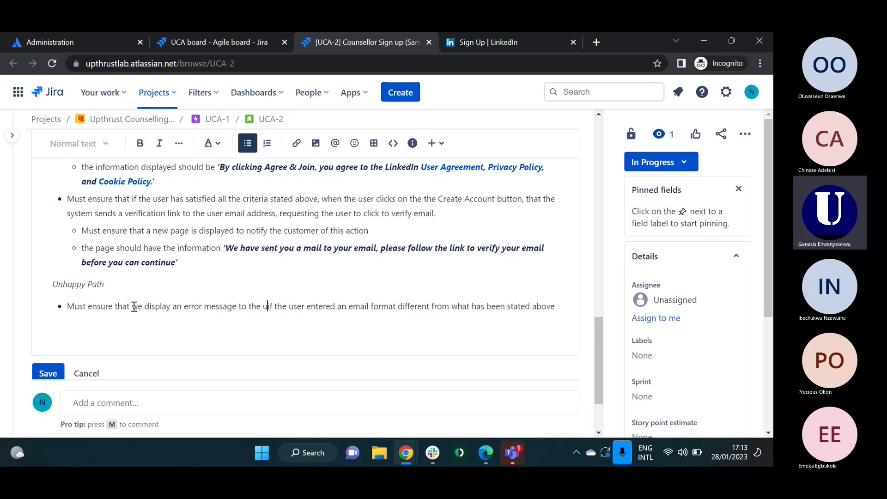
{"action": "type", "text": "ser"}
{"action": "key", "text": "Delete"}
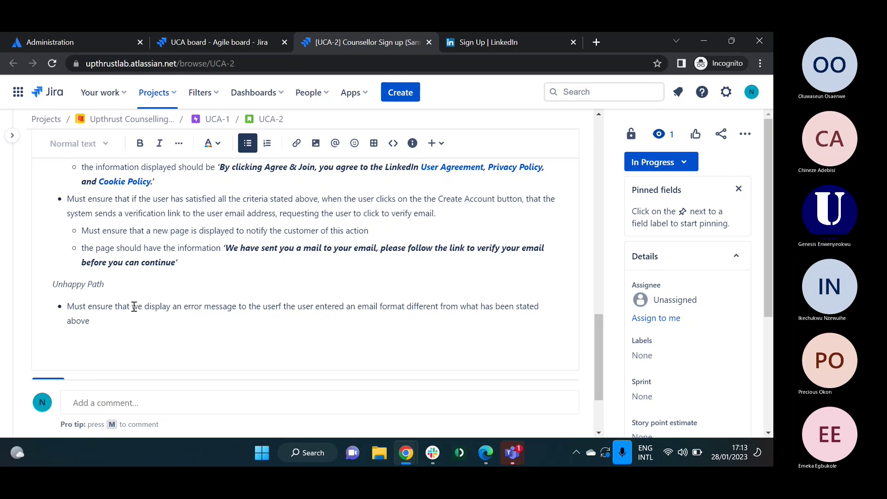
{"action": "key", "text": "Delete"}
{"action": "key", "text": "Delete"}
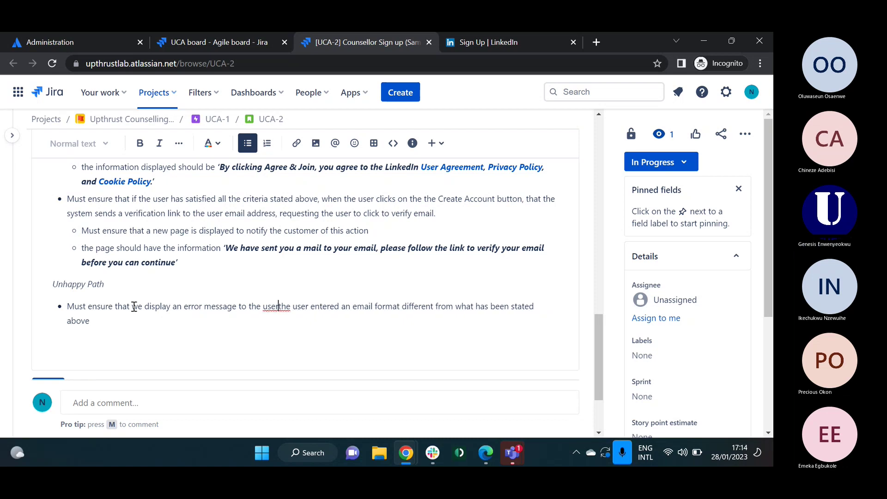
{"action": "type", "text": "when"}
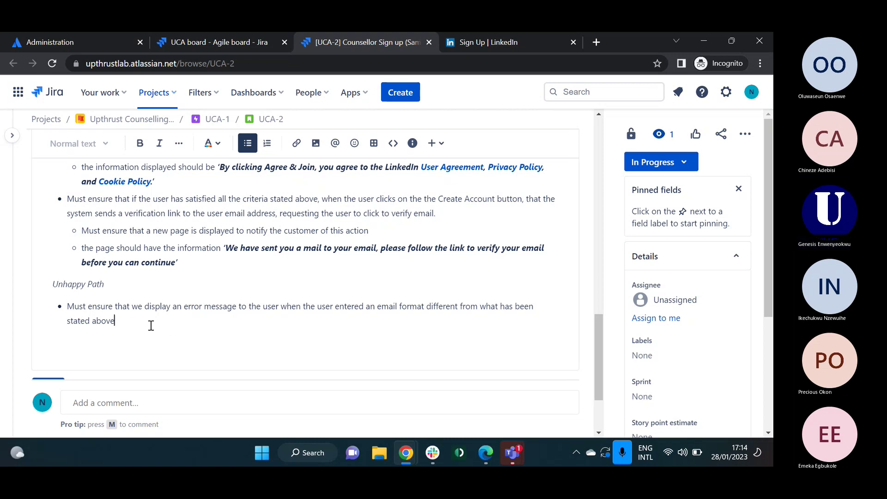
{"action": "key", "text": "Return"}
{"action": "key", "text": "Tab"}
{"action": "type", "text": "the error me"}
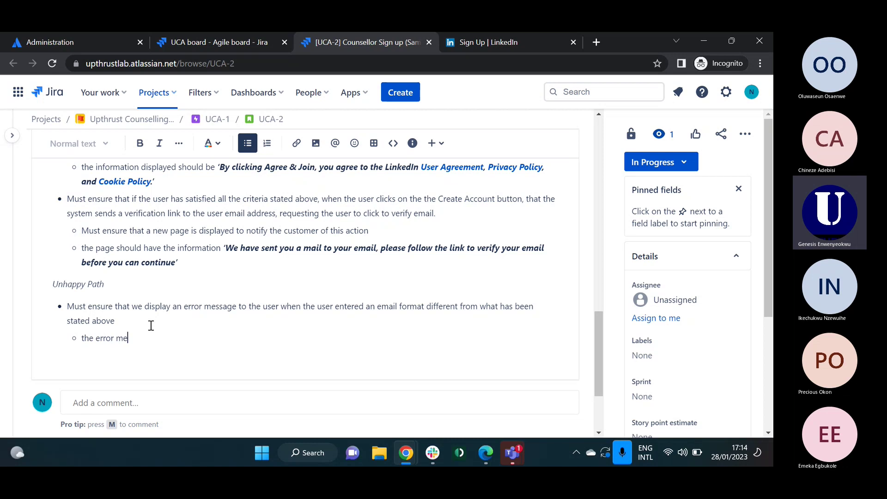
{"action": "type", "text": "ssage should say '"}
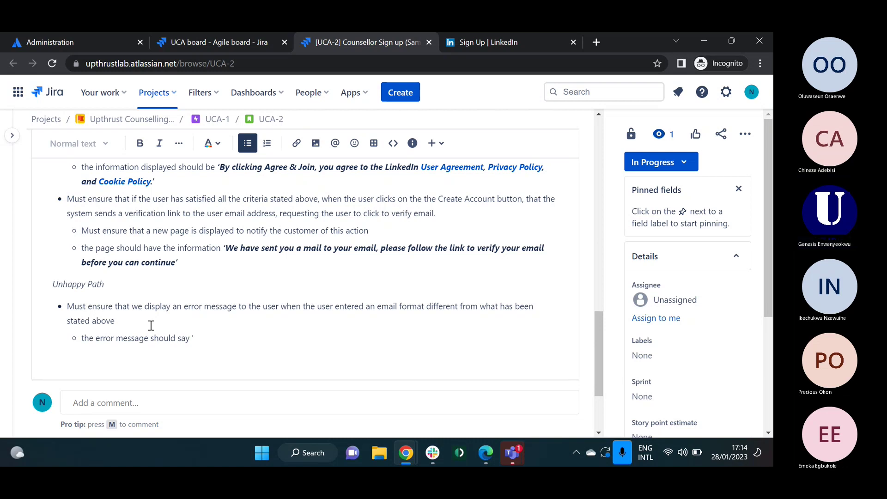
{"action": "type", "text": "You have entered "}
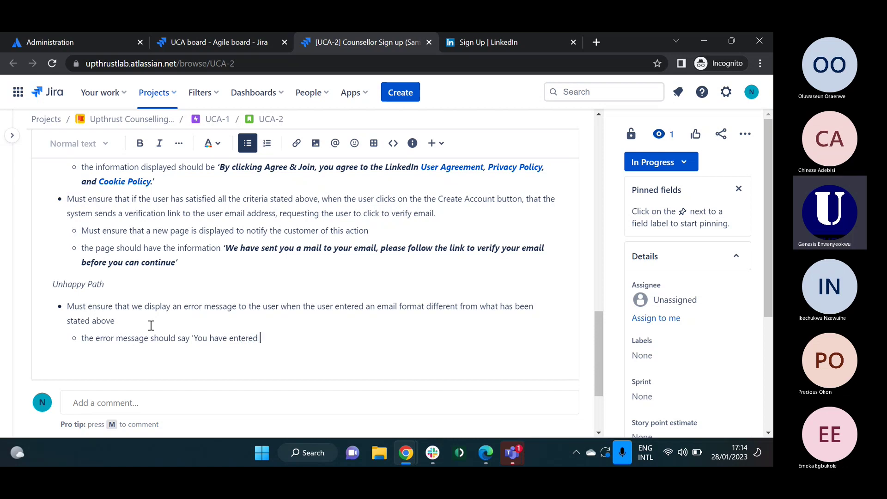
{"action": "type", "text": "a wrong e"}
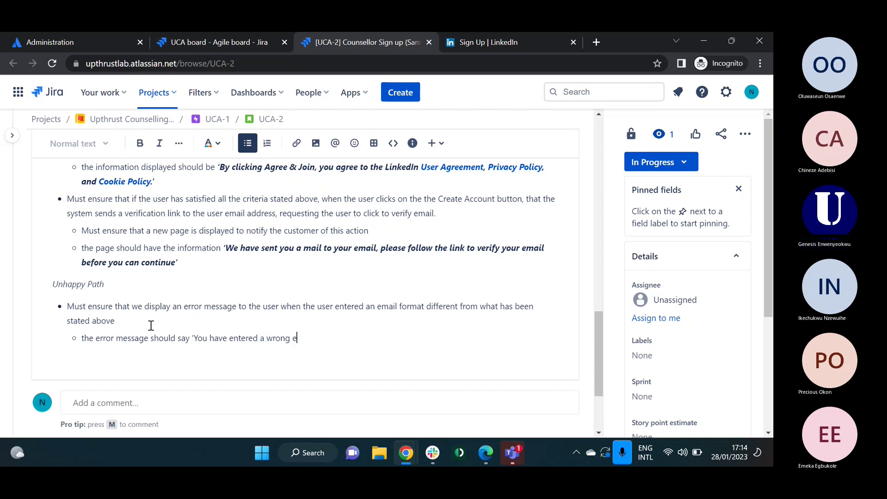
{"action": "type", "text": "mail a"}
{"action": "type", "text": "dd"}
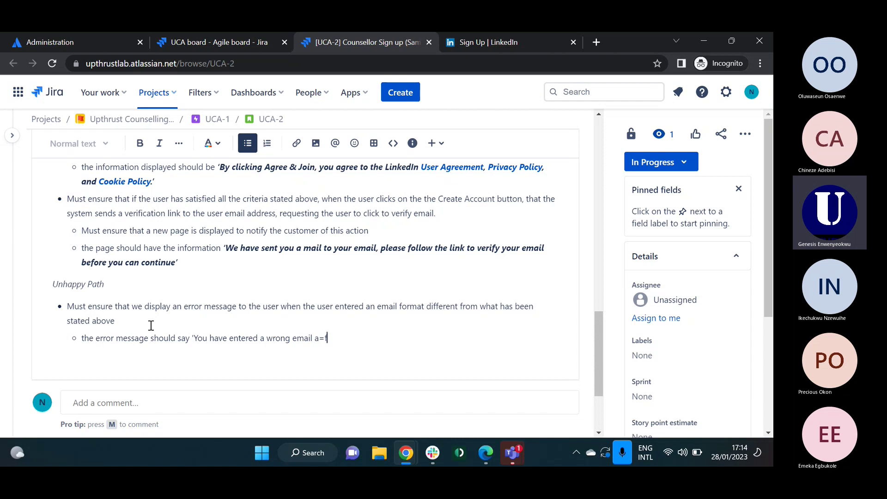
{"action": "key", "text": "BackSpace"}
{"action": "key", "text": "BackSpace"}
{"action": "key", "text": "BackSpace"}
{"action": "type", "text": "format"}
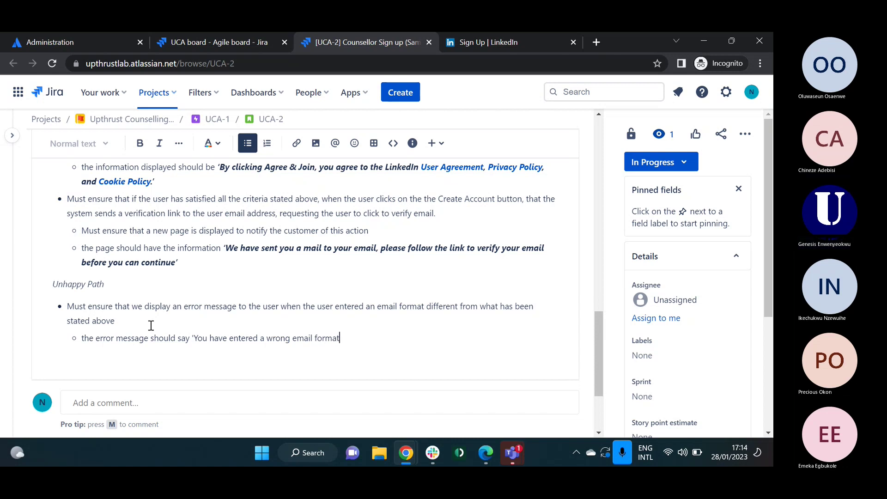
{"action": "type", "text": ". Ple"}
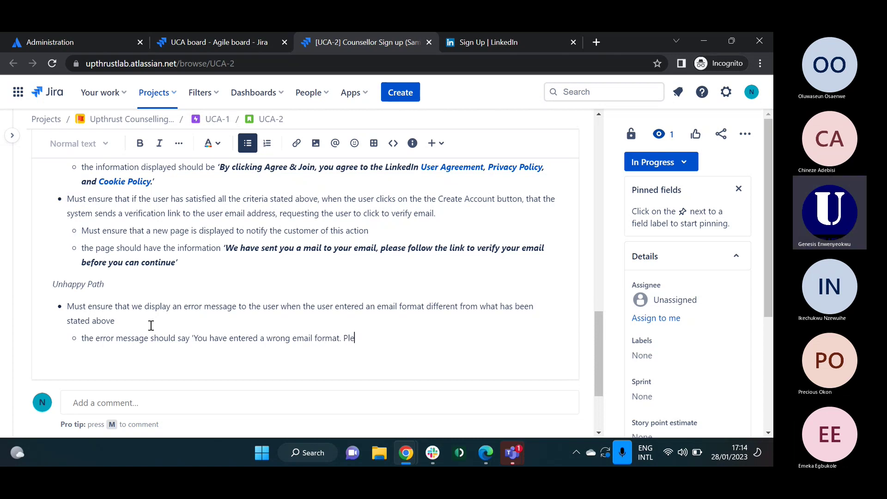
{"action": "type", "text": "ase ensure "}
{"action": "type", "text": "your email "}
{"action": "type", "text": "format "}
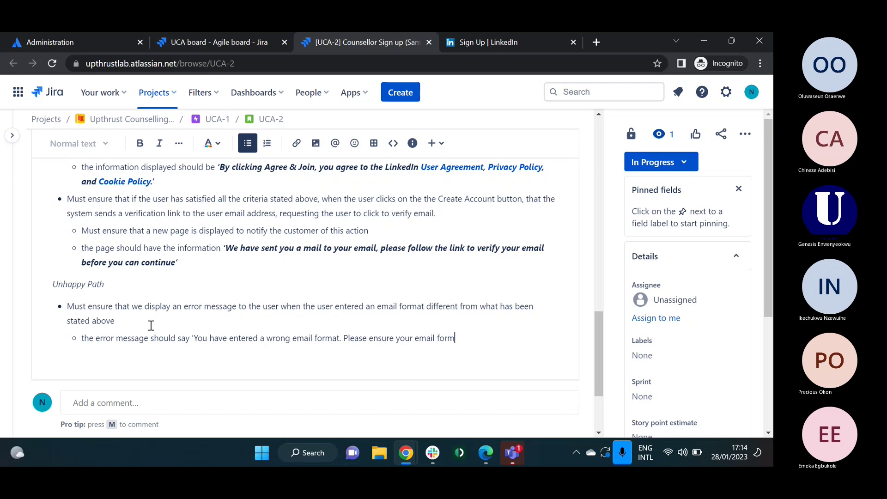
{"action": "type", "text": "is "}
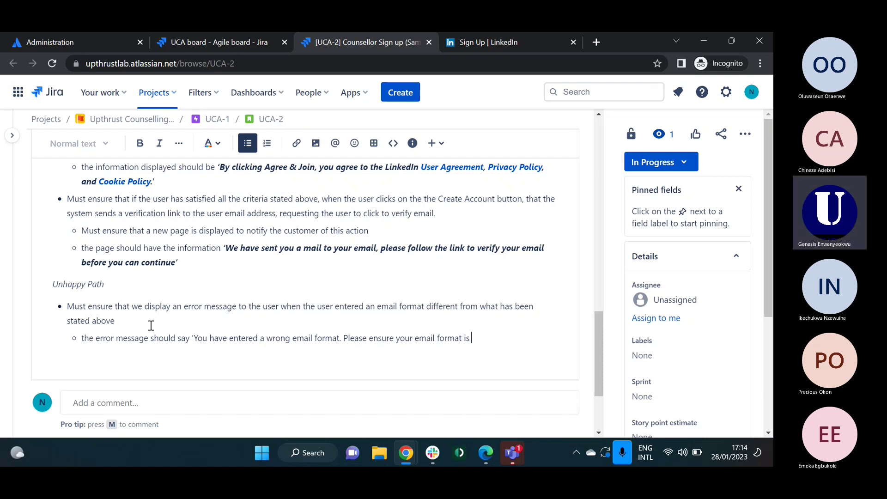
{"action": "type", "text": "you @yourmail.com"}
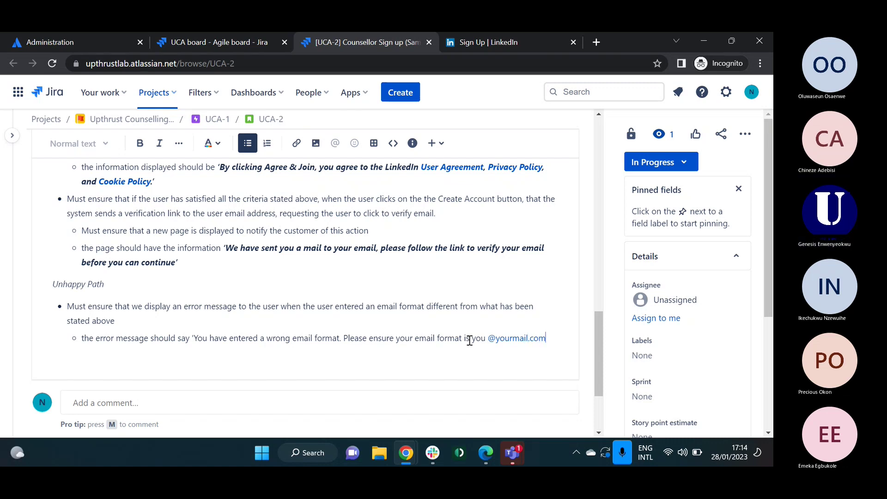
{"action": "left_click", "coordinate": [489, 338]}
{"action": "key", "text": "BackSpace"}
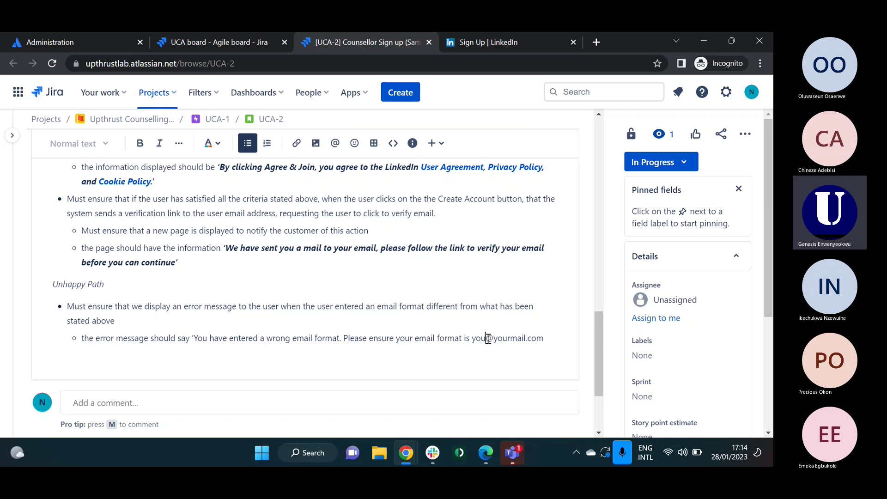
{"action": "left_click", "coordinate": [553, 339]}
Step: Make the quoted error message bold italic and start another sub-bullet below it
{"action": "left_click_drag", "start_coordinate": [553, 339], "coordinate": [192, 335]}
{"action": "key", "text": "ctrl+b"}
{"action": "key", "text": "ctrl+i"}
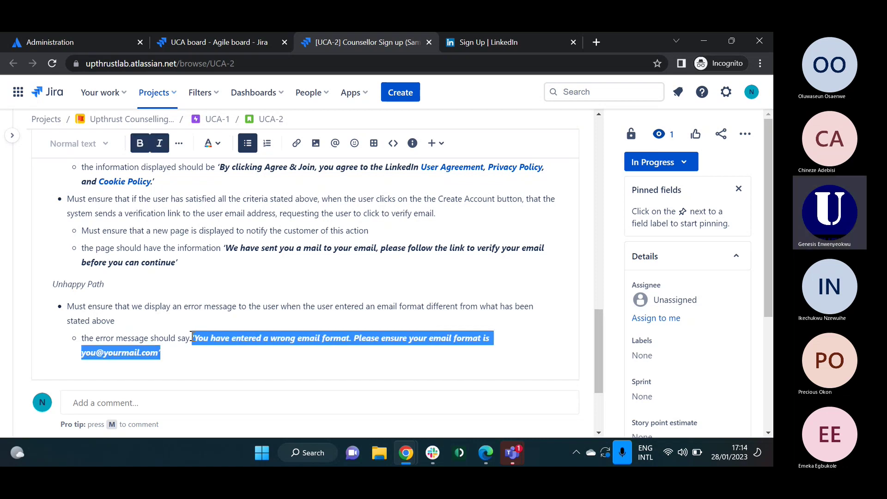
{"action": "key", "text": "Right"}
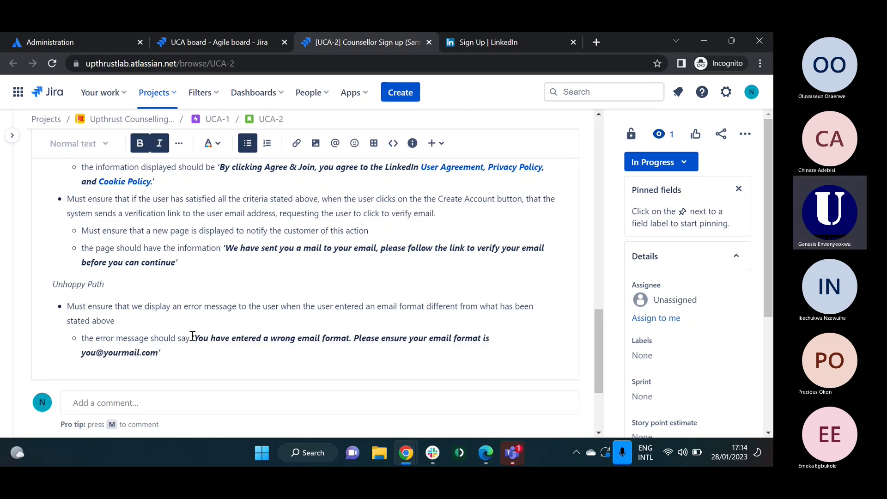
{"action": "key", "text": "Return"}
Step: Write the sub-bullet 'the error message should appear below the email address input form with a red font color'
{"action": "type", "text": "the"}
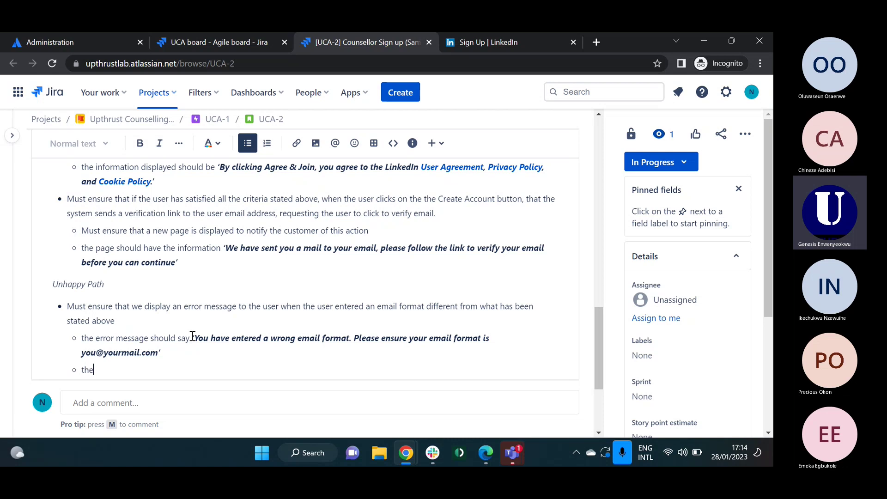
{"action": "type", "text": " error message should b"}
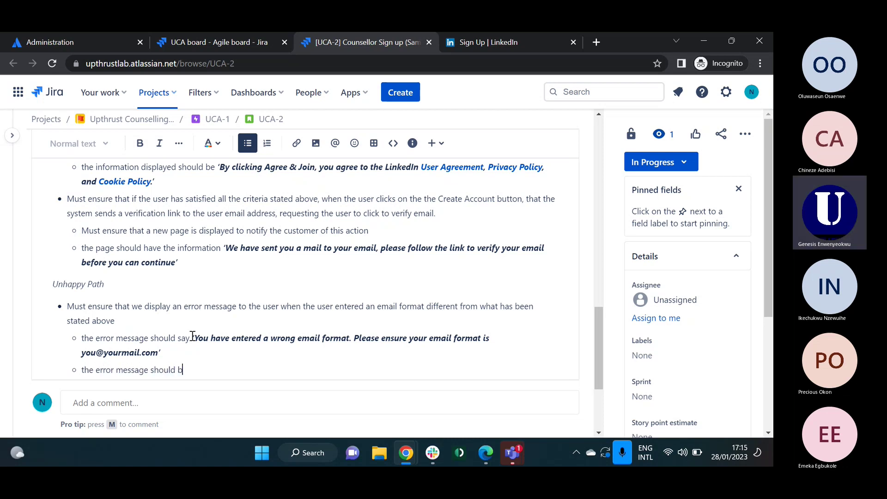
{"action": "type", "text": "e"}
{"action": "key", "text": "BackSpace"}
{"action": "key", "text": "BackSpace"}
{"action": "type", "text": "appear"}
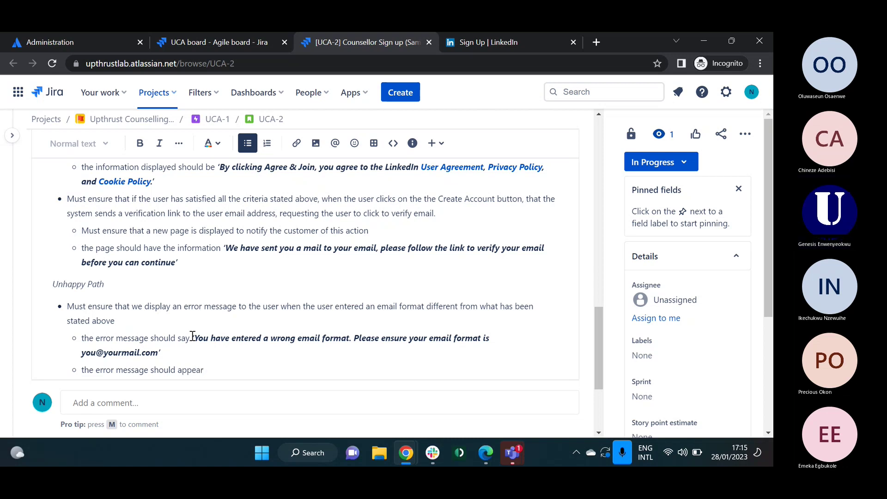
{"action": "type", "text": " below t"}
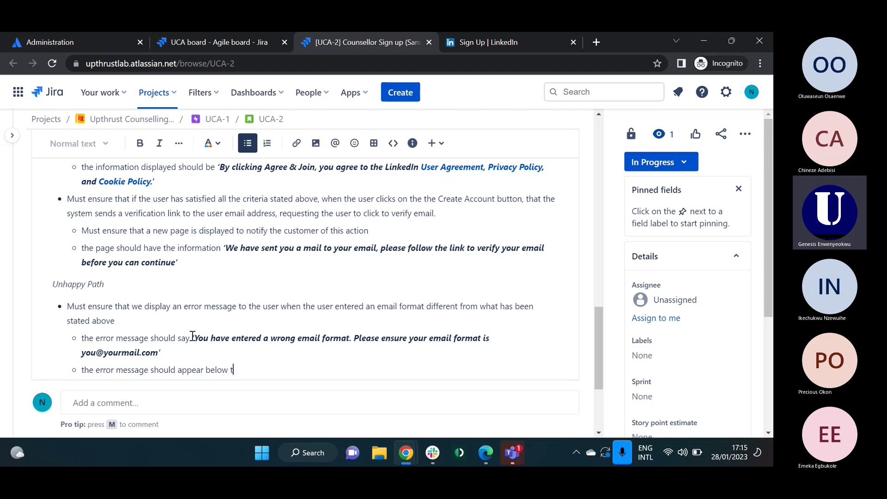
{"action": "type", "text": "he email a"}
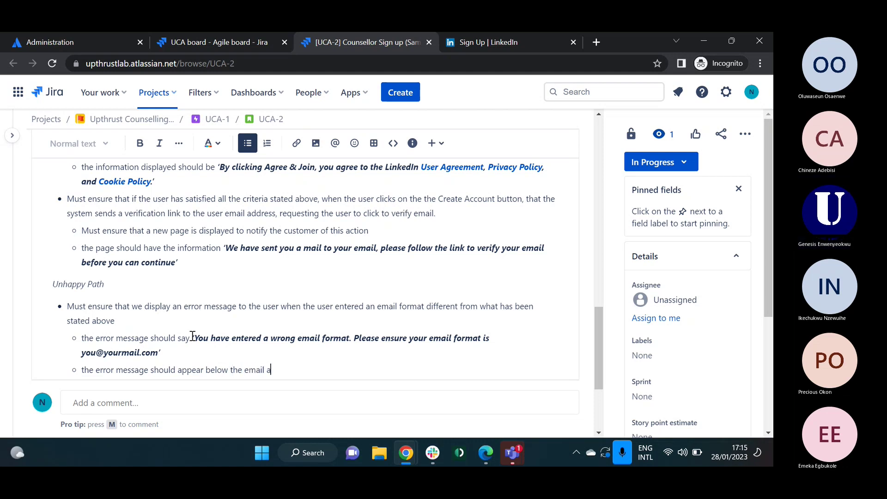
{"action": "type", "text": "ddress"}
{"action": "type", "text": " input fo"}
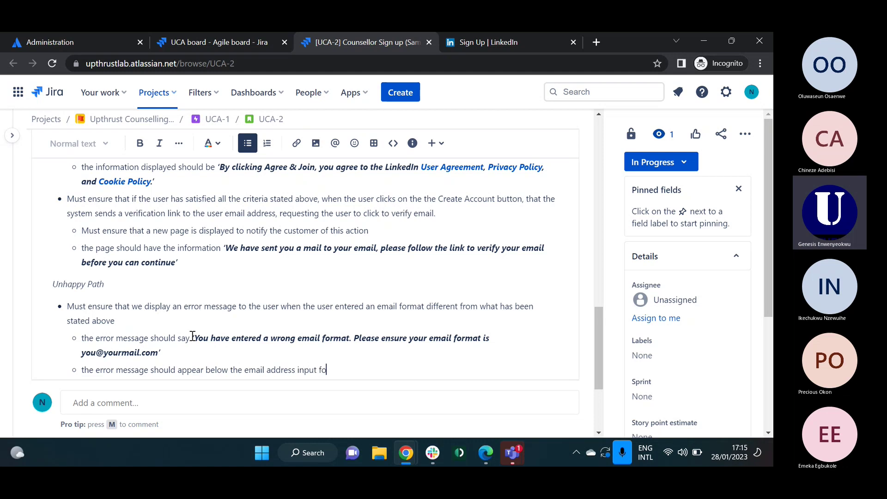
{"action": "type", "text": "rm"}
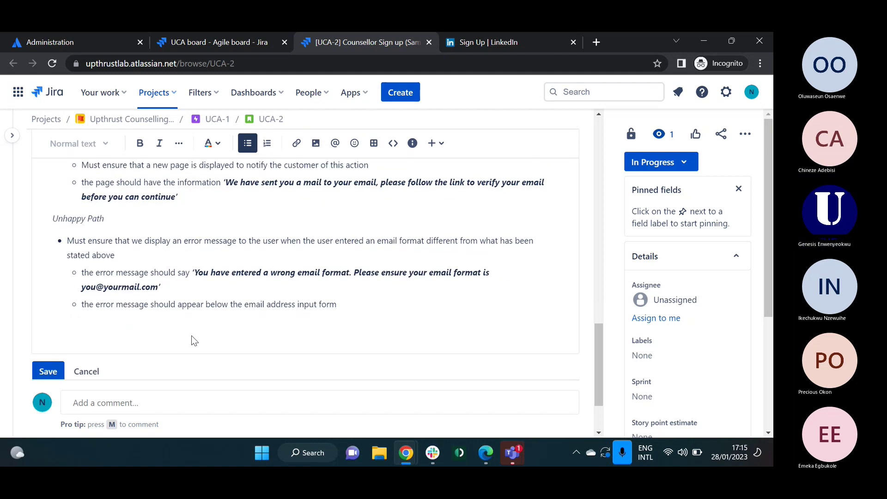
{"action": "type", "text": " with a red"}
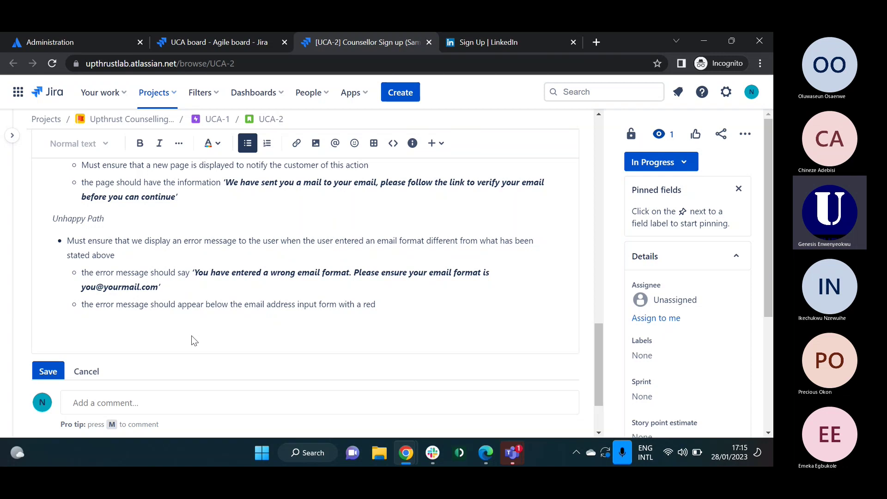
{"action": "type", "text": "co"}
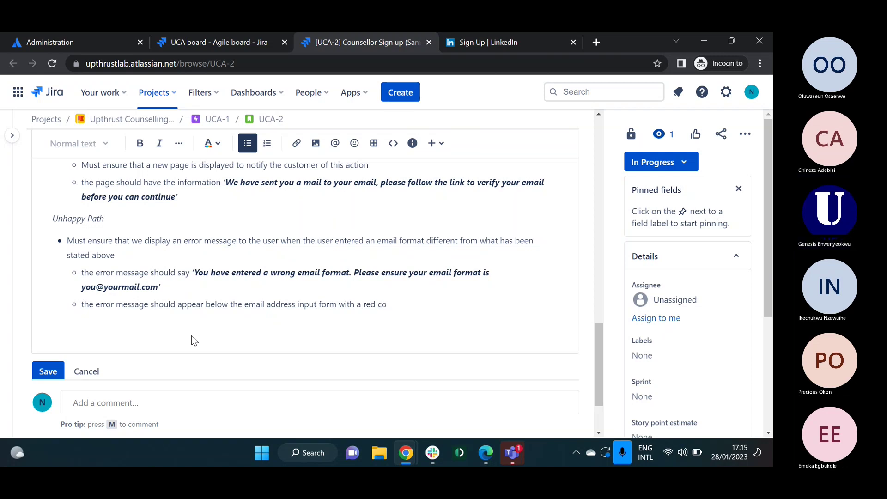
{"action": "key", "text": "BackSpace"}
{"action": "key", "text": "BackSpace"}
{"action": "type", "text": "font color"}
{"action": "left_click", "coordinate": [475, 42]}
Step: Enter the invalid email 'genesis.com' on LinkedIn sign-up to show its red error below the field
{"action": "left_click", "coordinate": [347, 174]}
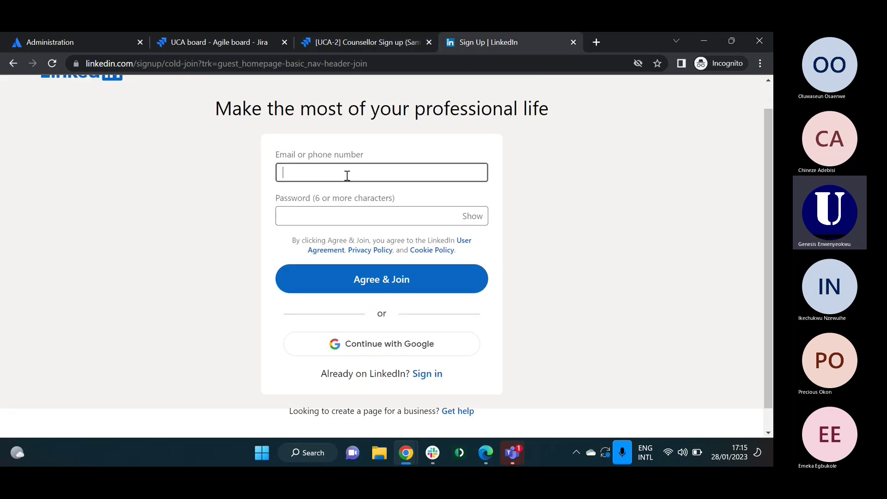
{"action": "type", "text": "genesis.com"}
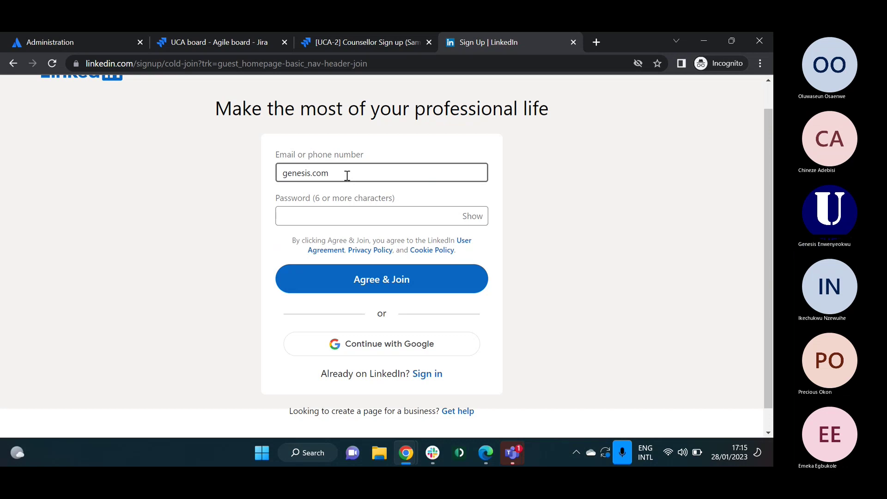
{"action": "key", "text": "Tab"}
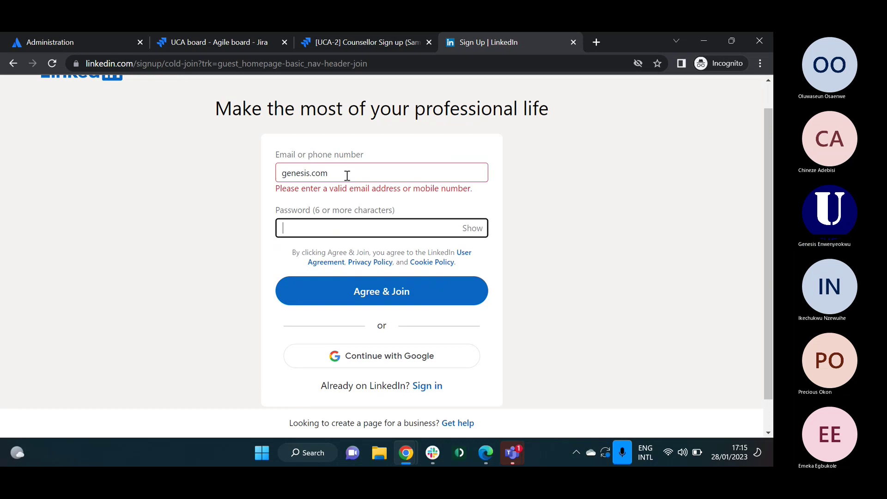
{"action": "left_click_drag", "start_coordinate": [484, 187], "coordinate": [280, 193]}
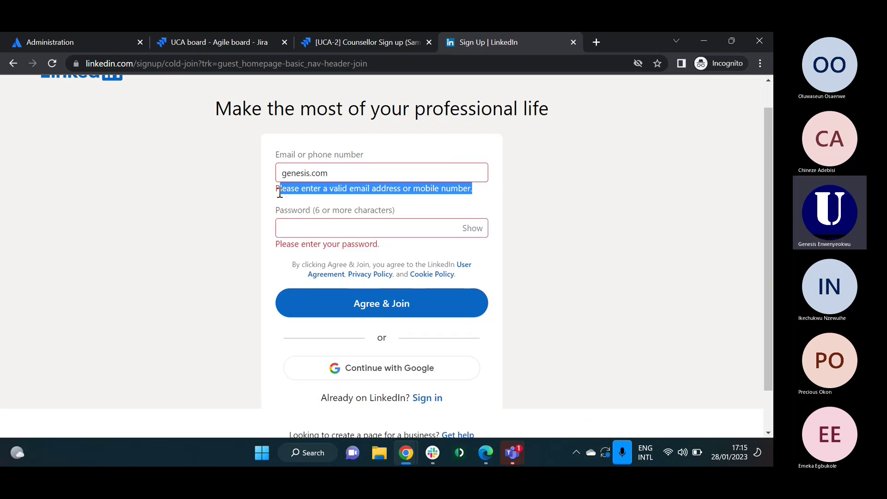
{"action": "left_click", "coordinate": [489, 206]}
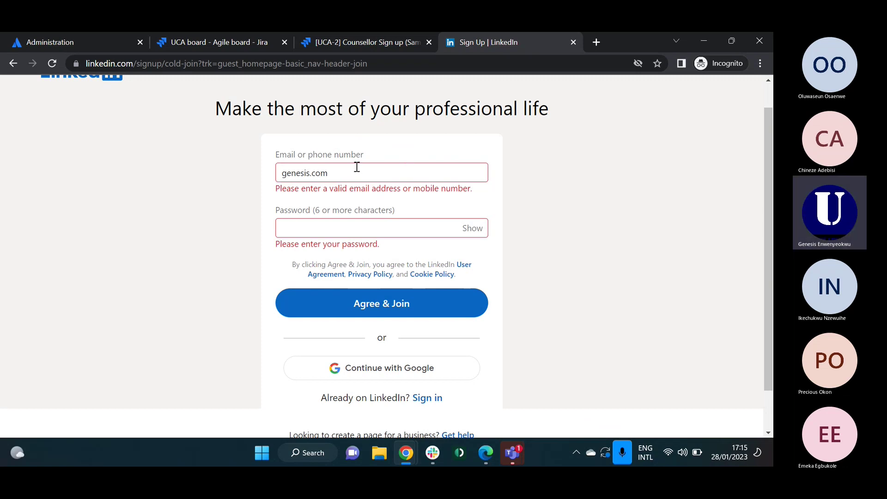
{"action": "left_click", "coordinate": [340, 171]}
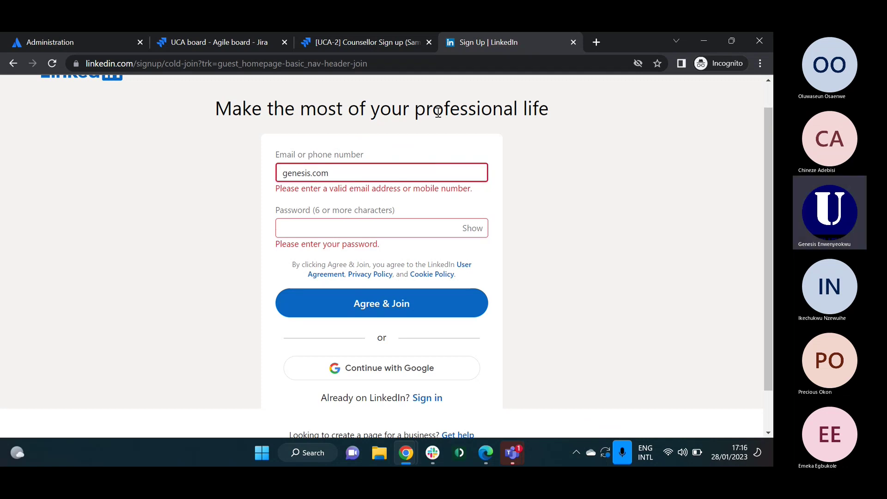
{"action": "left_click", "coordinate": [336, 42]}
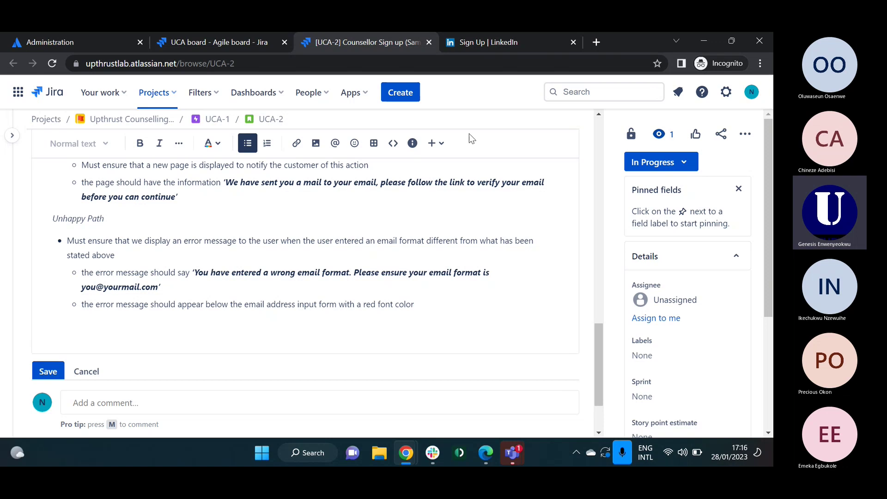
Step: Recheck the LinkedIn sign-up page, then scroll to the bottom of the UCA-2 description editor
{"action": "left_click", "coordinate": [501, 40]}
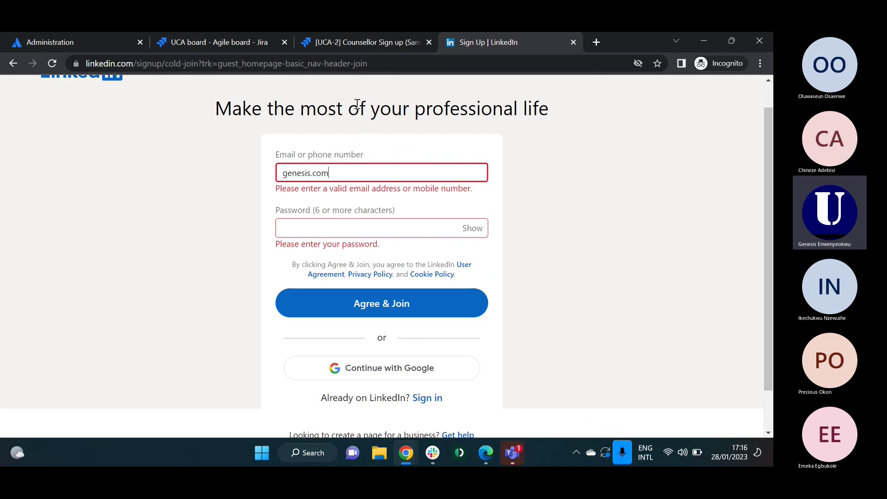
{"action": "left_click", "coordinate": [356, 43]}
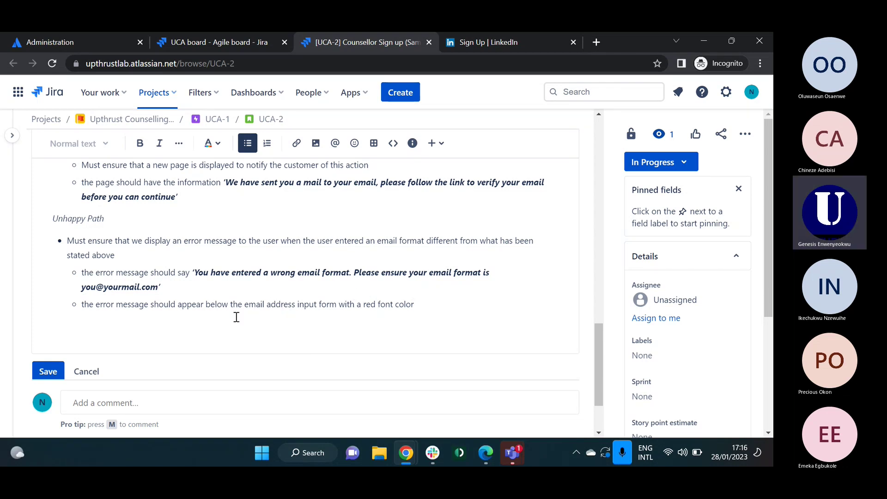
{"action": "scroll", "coordinate": [292, 308], "scroll_direction": "down", "scroll_amount": 2}
{"action": "scroll", "coordinate": [292, 308], "scroll_direction": "up", "scroll_amount": 3}
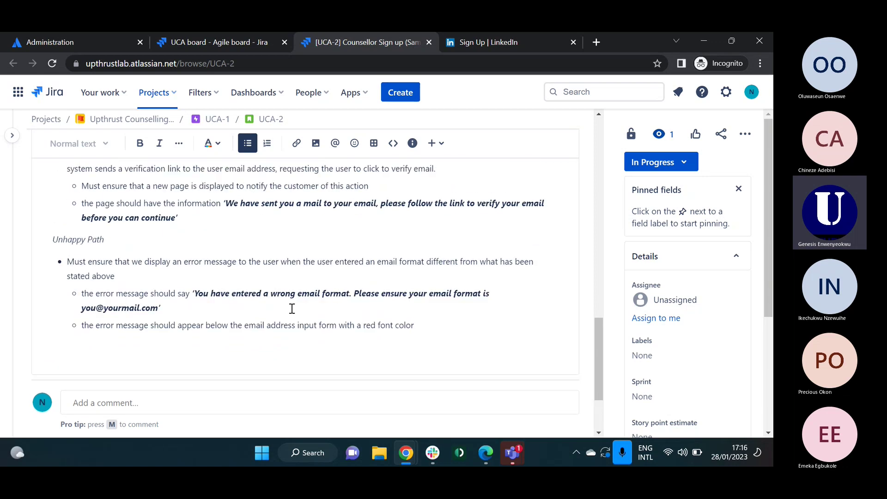
{"action": "scroll", "coordinate": [292, 308], "scroll_direction": "down", "scroll_amount": 1}
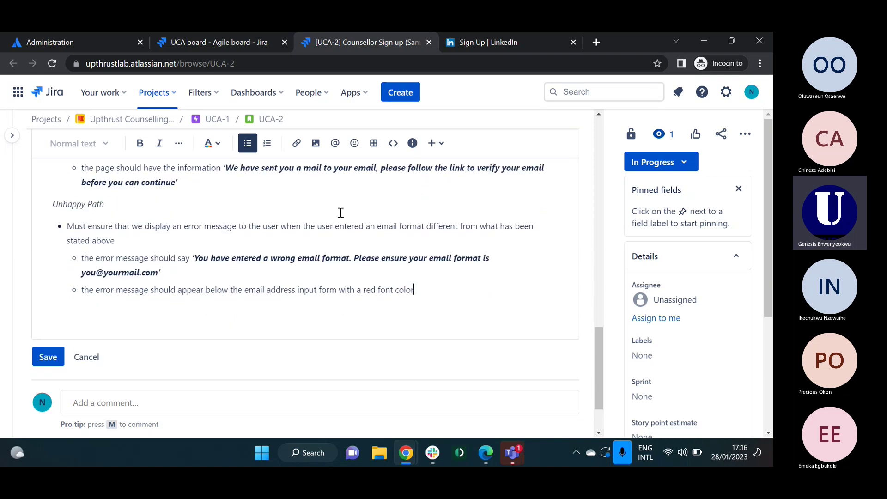
{"action": "scroll", "coordinate": [353, 211], "scroll_direction": "up", "scroll_amount": 6}
{"action": "scroll", "coordinate": [353, 210], "scroll_direction": "down", "scroll_amount": 2}
{"action": "scroll", "coordinate": [352, 210], "scroll_direction": "down", "scroll_amount": 5}
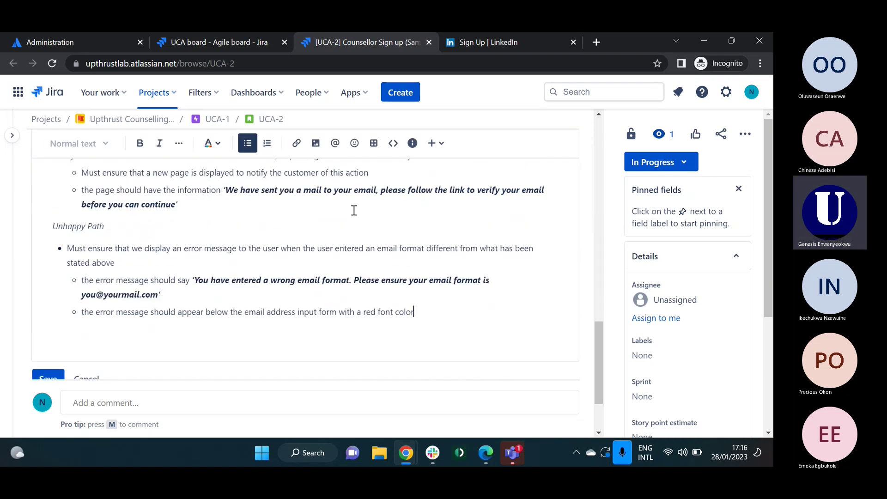
{"action": "left_click", "coordinate": [42, 295]}
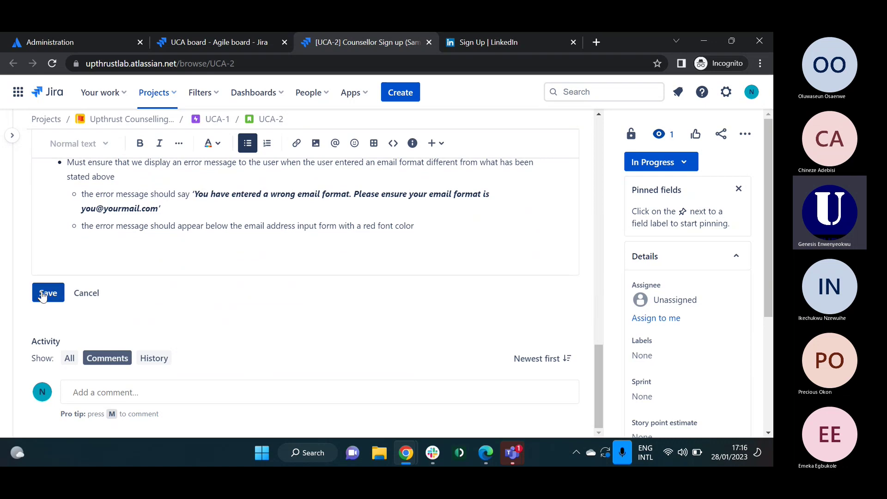
{"action": "scroll", "coordinate": [280, 287], "scroll_direction": "up", "scroll_amount": 10}
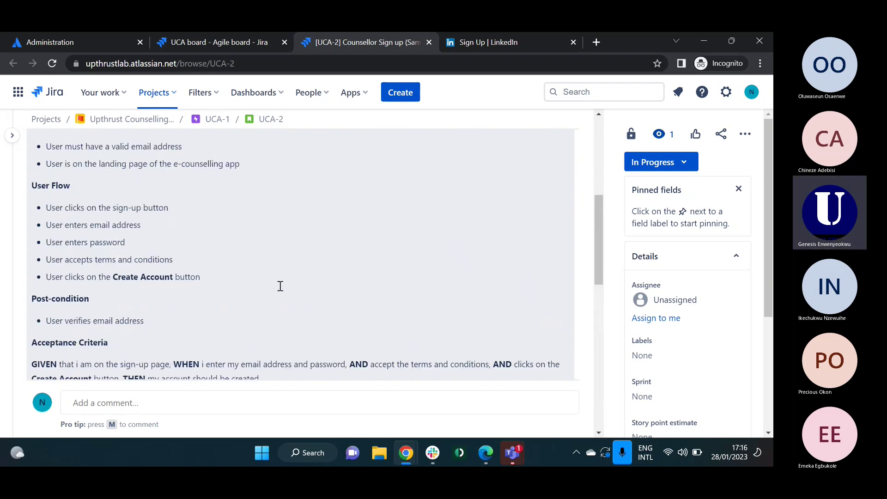
{"action": "scroll", "coordinate": [280, 286], "scroll_direction": "down", "scroll_amount": 3}
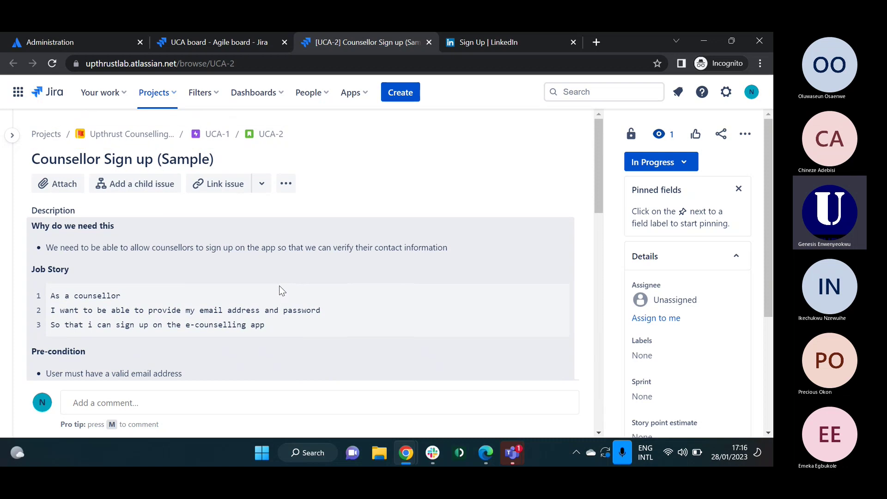
{"action": "scroll", "coordinate": [279, 285], "scroll_direction": "down", "scroll_amount": 5}
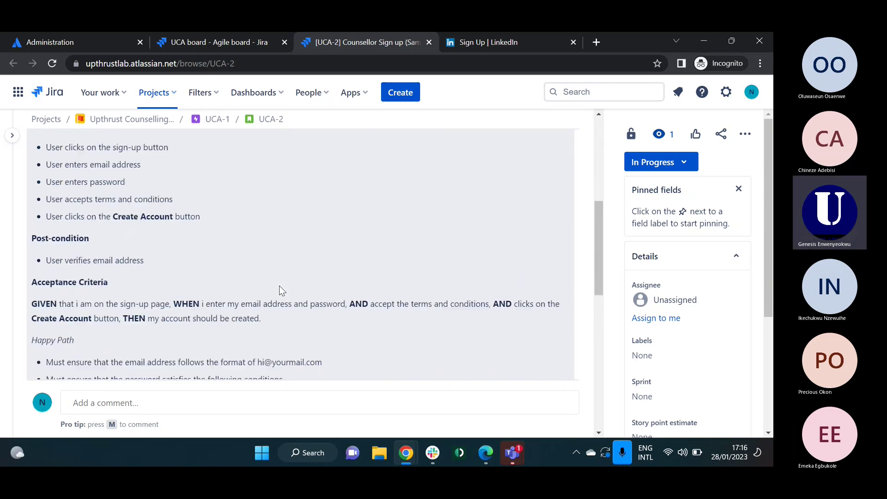
{"action": "scroll", "coordinate": [279, 285], "scroll_direction": "down", "scroll_amount": 7}
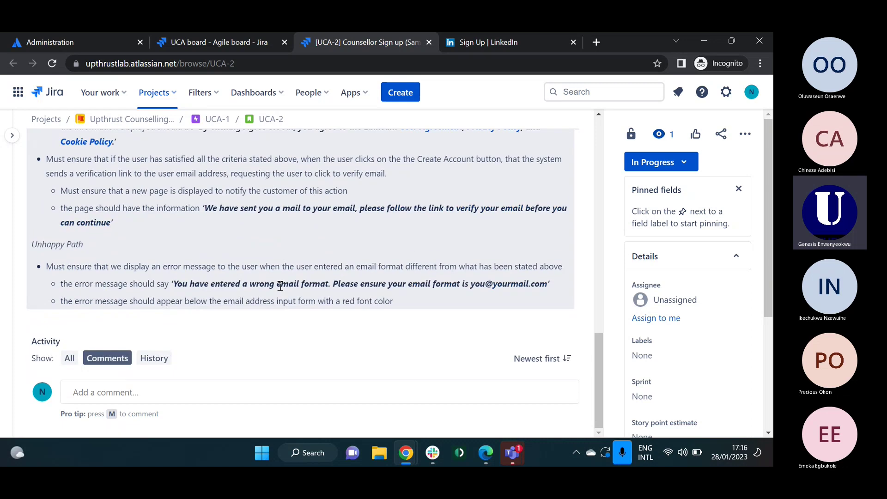
{"action": "scroll", "coordinate": [280, 287], "scroll_direction": "up", "scroll_amount": 15}
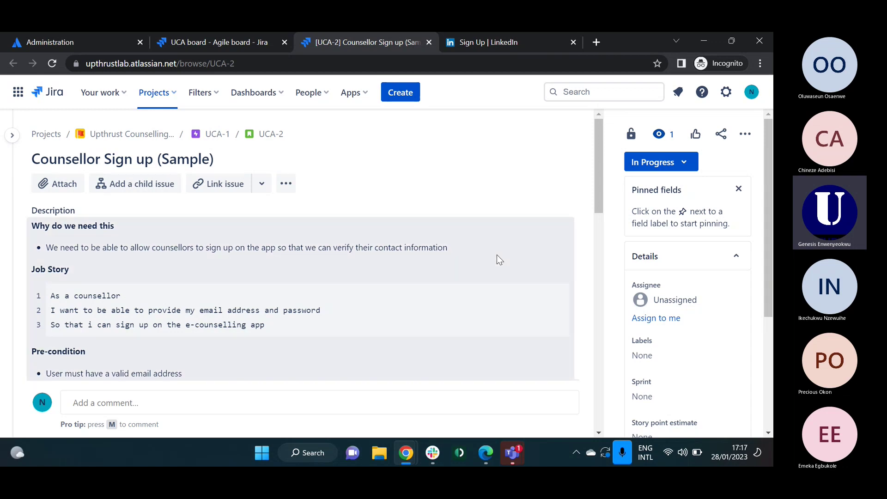
{"action": "scroll", "coordinate": [496, 254], "scroll_direction": "down", "scroll_amount": 6}
{"action": "scroll", "coordinate": [497, 254], "scroll_direction": "down", "scroll_amount": 5}
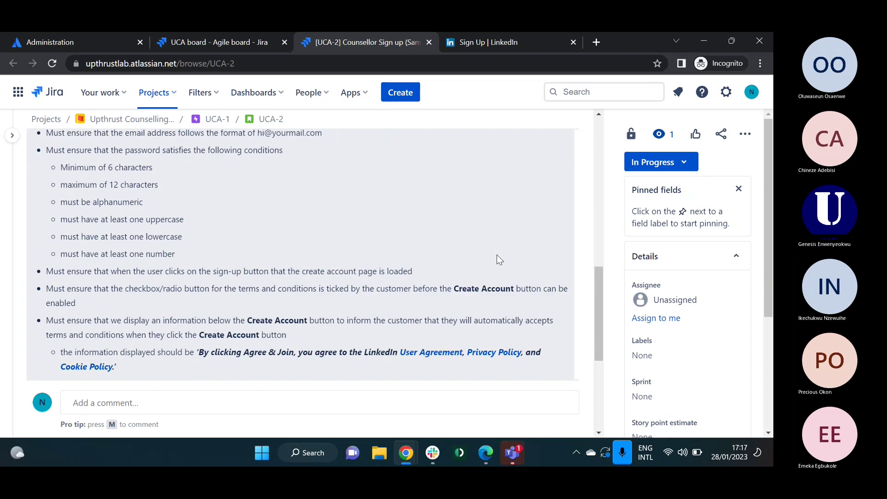
{"action": "scroll", "coordinate": [497, 254], "scroll_direction": "down", "scroll_amount": 2}
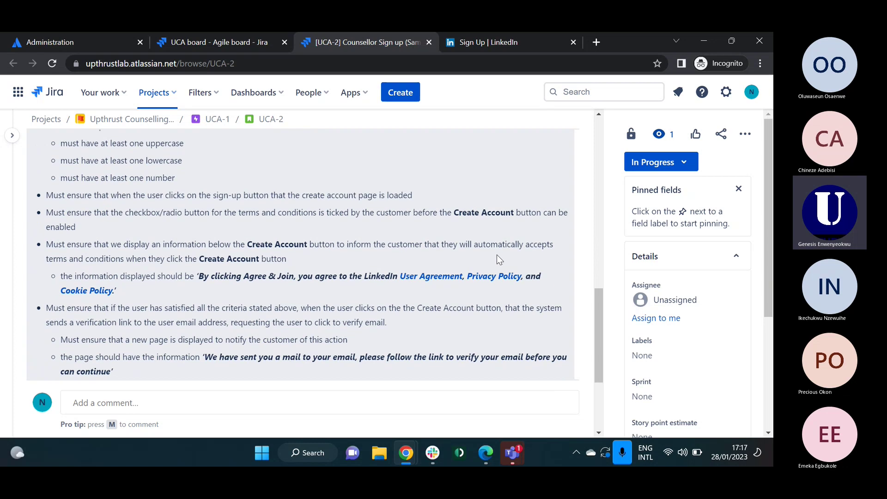
{"action": "scroll", "coordinate": [497, 254], "scroll_direction": "down", "scroll_amount": 2}
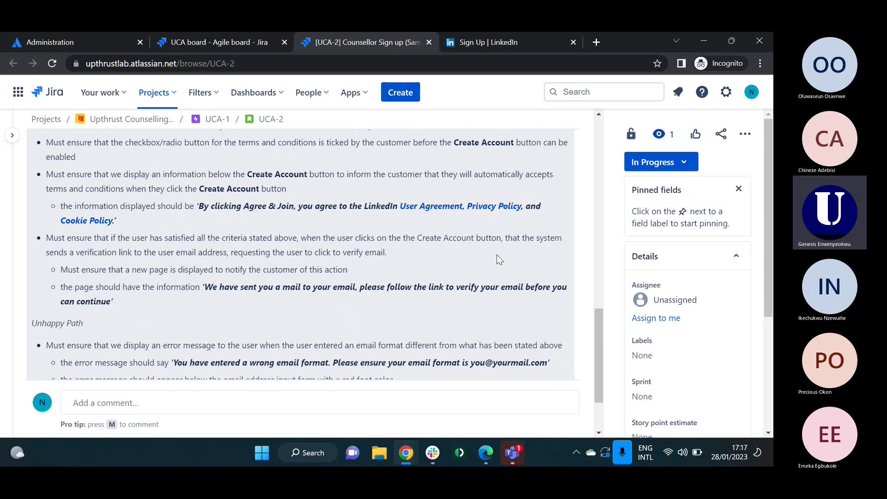
{"action": "scroll", "coordinate": [497, 254], "scroll_direction": "up", "scroll_amount": 15}
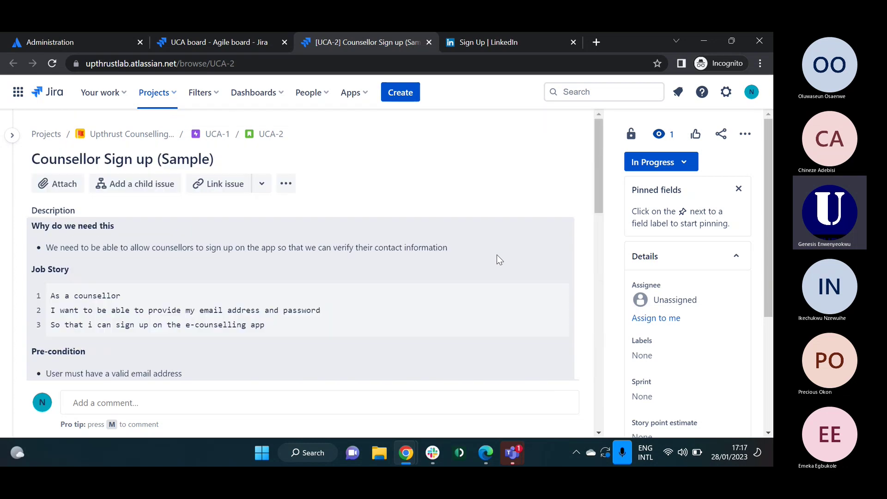
{"action": "scroll", "coordinate": [497, 259], "scroll_direction": "down", "scroll_amount": 15}
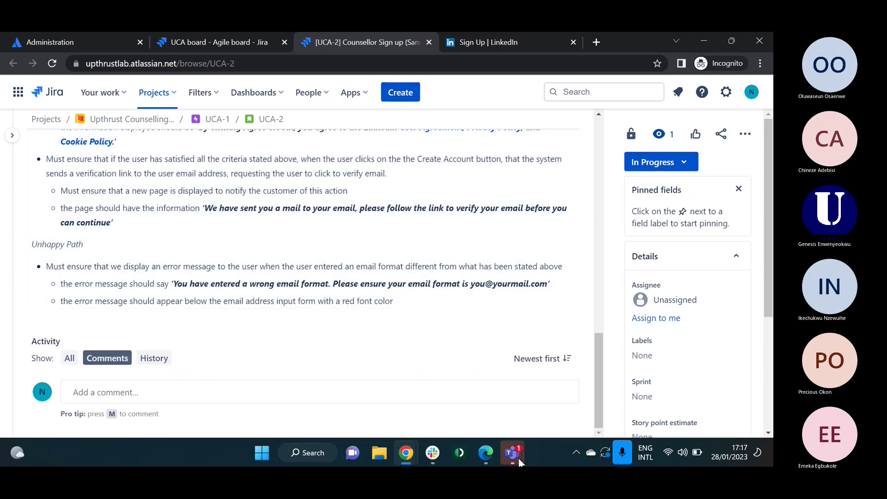
Step: Bring the Teams meeting window forward and dismiss the recording-started notification
{"action": "mouse_move", "coordinate": [518, 458]}
{"action": "left_click", "coordinate": [550, 337]}
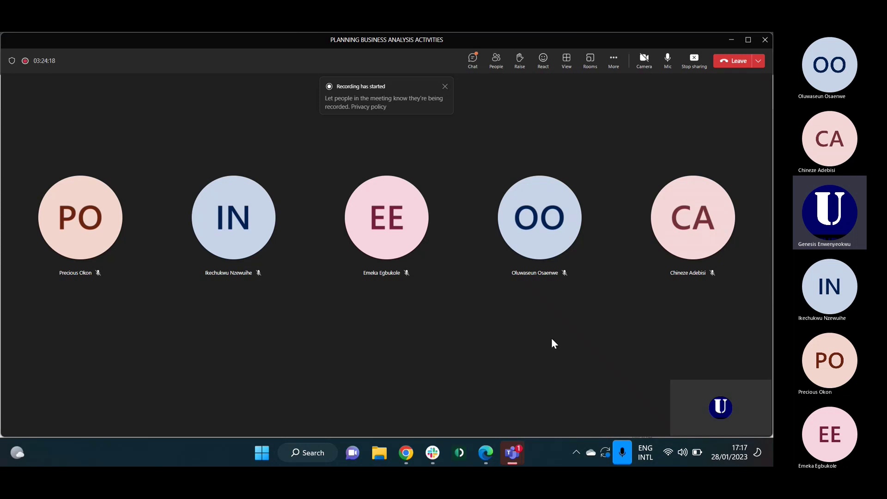
{"action": "left_click", "coordinate": [445, 87]}
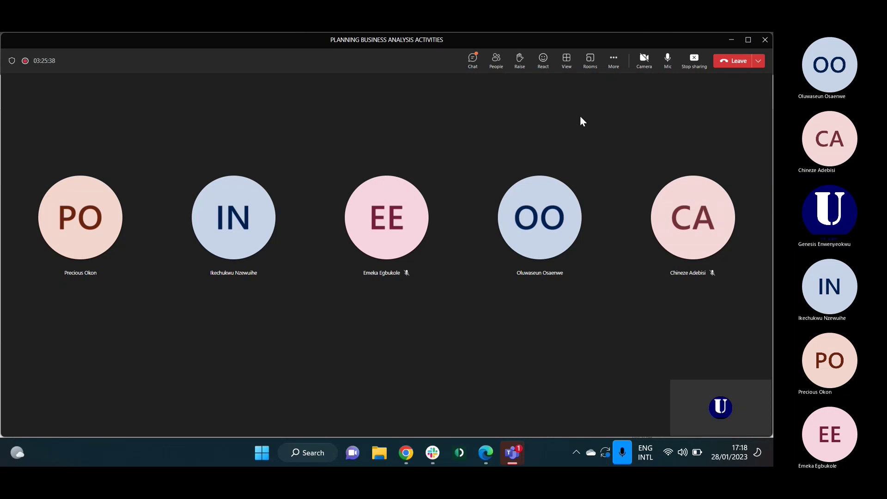
Step: Choose Stop recording from More > Record and transcribe
{"action": "left_click", "coordinate": [614, 70]}
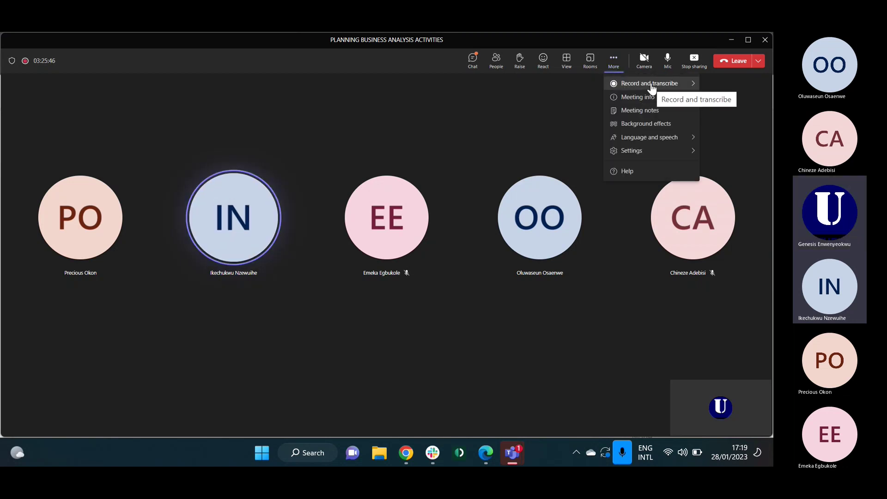
{"action": "mouse_move", "coordinate": [653, 88]}
{"action": "left_click", "coordinate": [562, 87]}
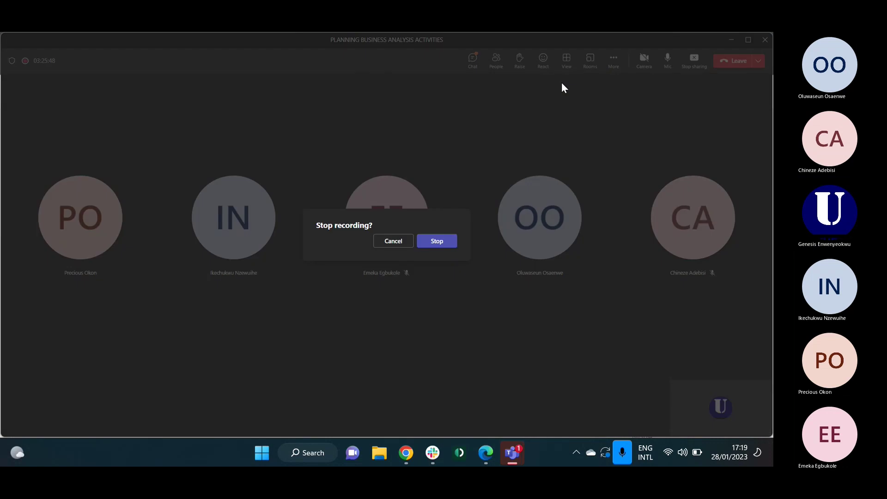